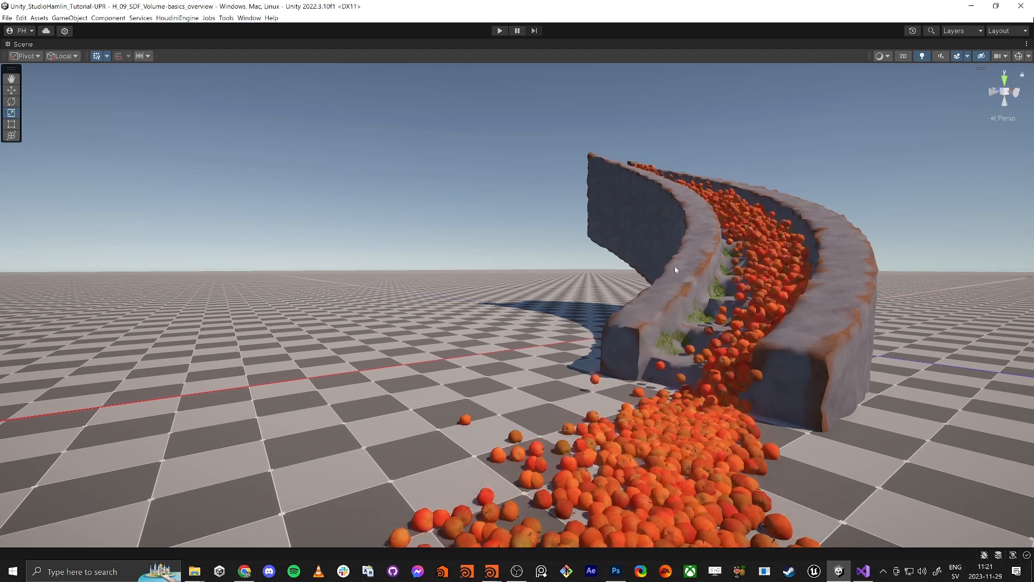
Restore the full editor layout and look up the bake tools among the Visual Effects utilities
{"action": "key", "text": "shift+space"}
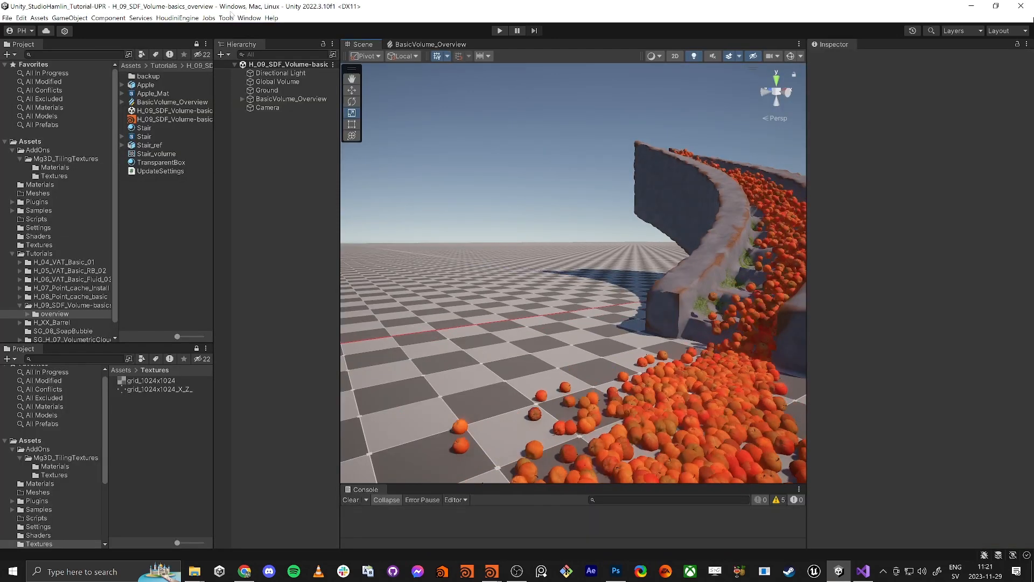
{"action": "left_click", "coordinate": [250, 18]}
{"action": "mouse_move", "coordinate": [301, 221]}
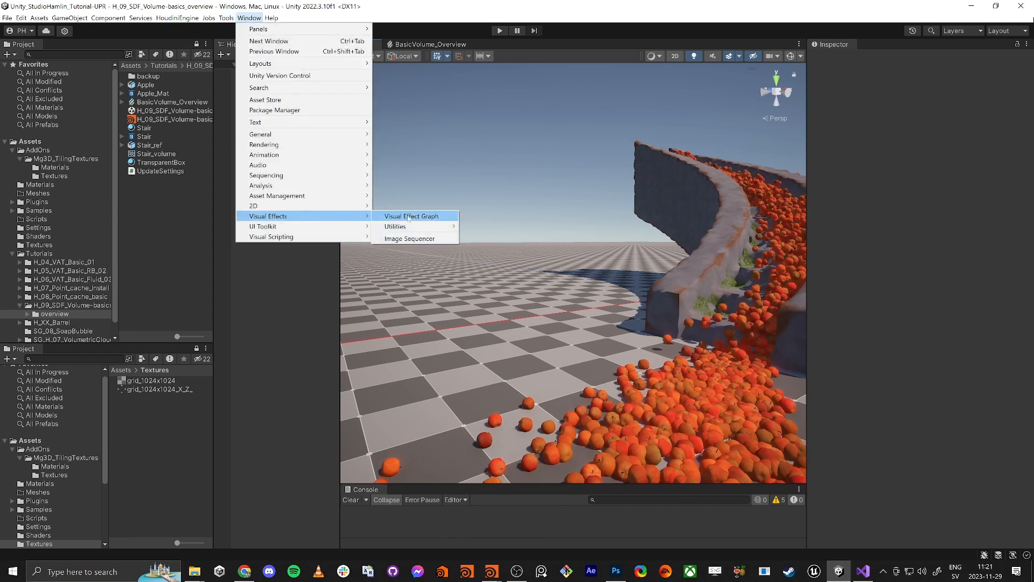
{"action": "mouse_move", "coordinate": [412, 226]}
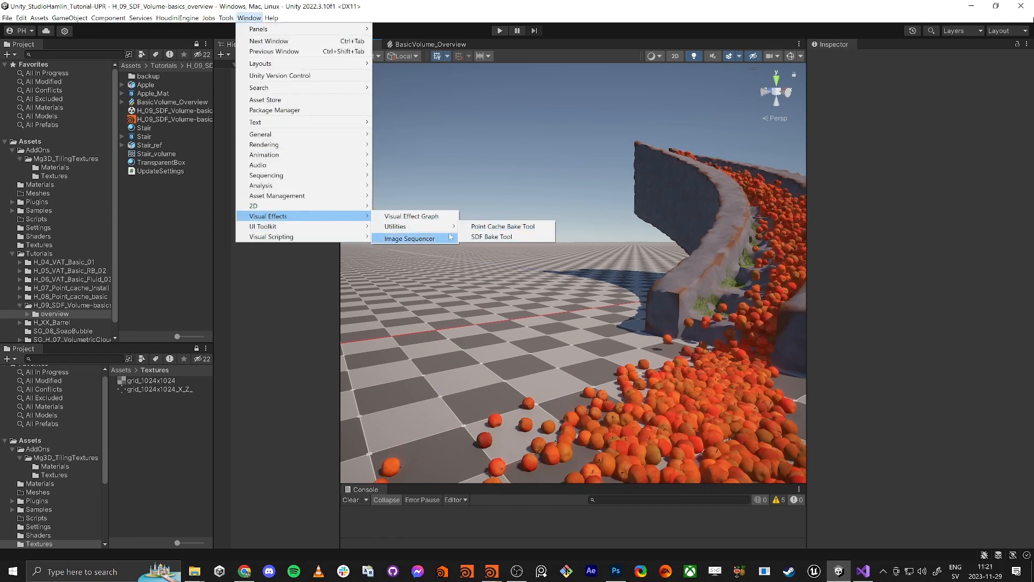
{"action": "left_click", "coordinate": [287, 321]}
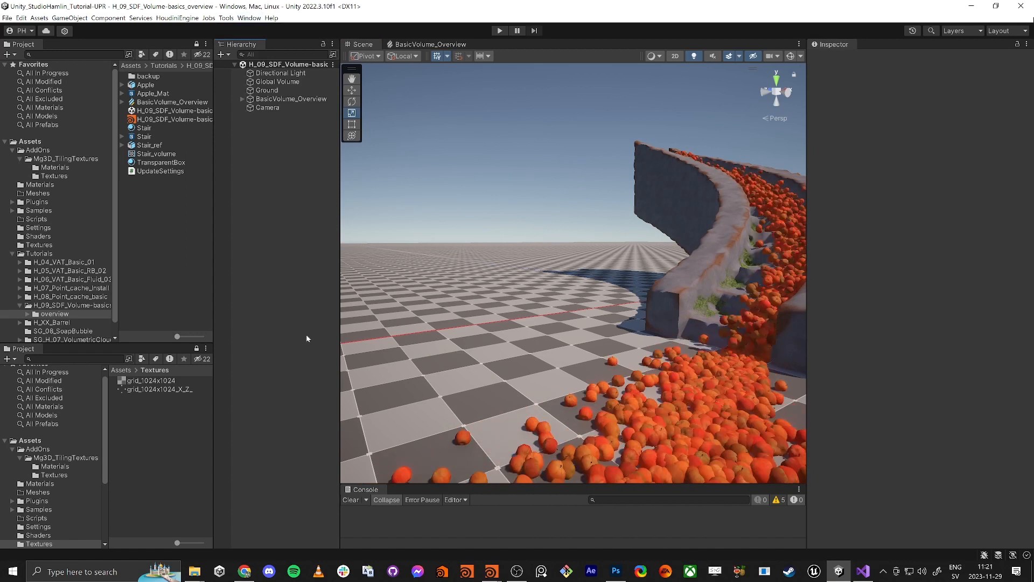
Switch to Chrome and examine the Unity-Technologies/VFXToolbox GitHub page, its address and the ZIP download option
{"action": "key", "text": "alt+Tab"}
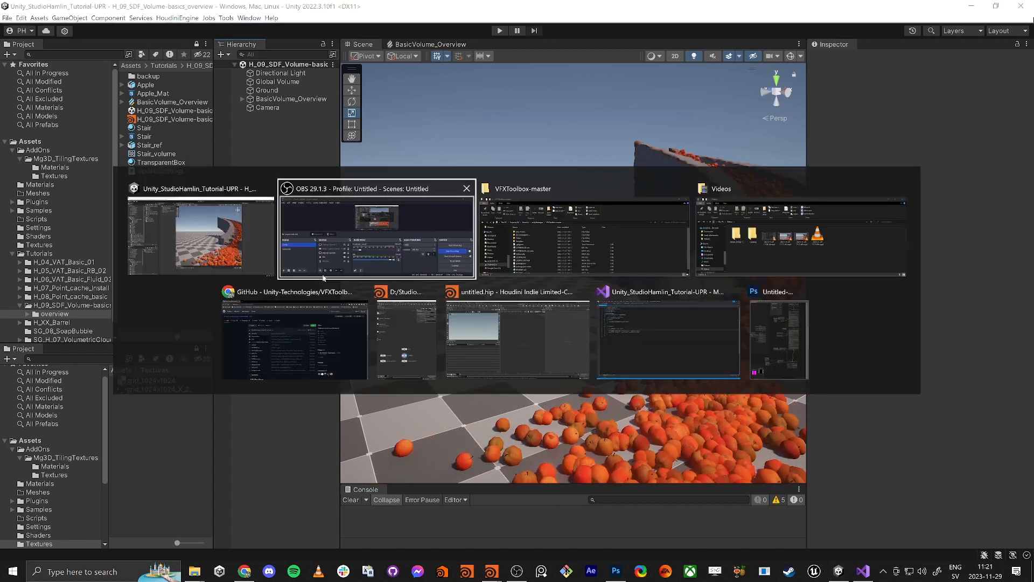
{"action": "left_click", "coordinate": [325, 339]}
{"action": "left_click", "coordinate": [270, 29]}
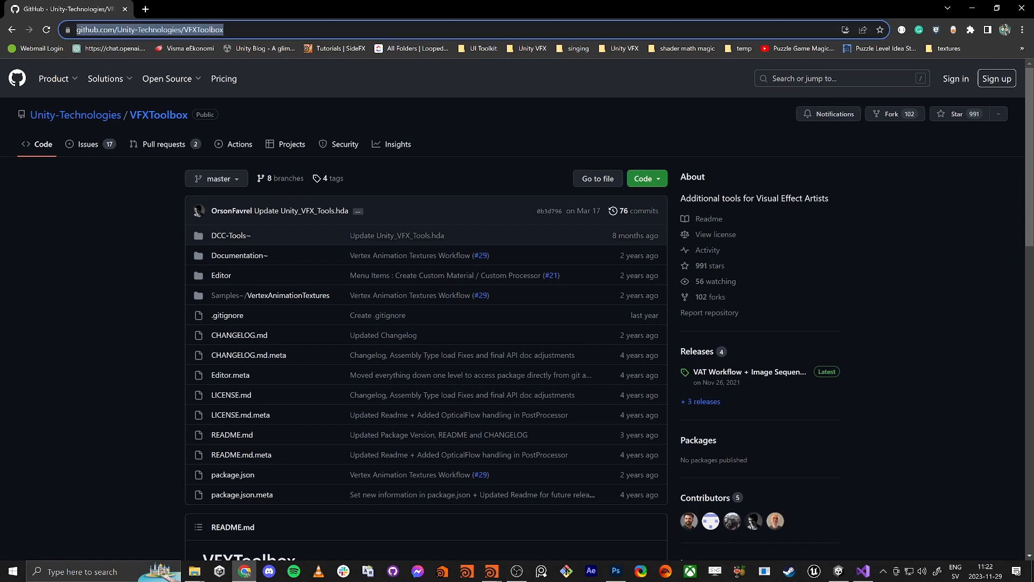
{"action": "left_click", "coordinate": [269, 29]}
{"action": "left_click_drag", "start_coordinate": [264, 30], "coordinate": [74, 30]}
{"action": "left_click", "coordinate": [253, 30]}
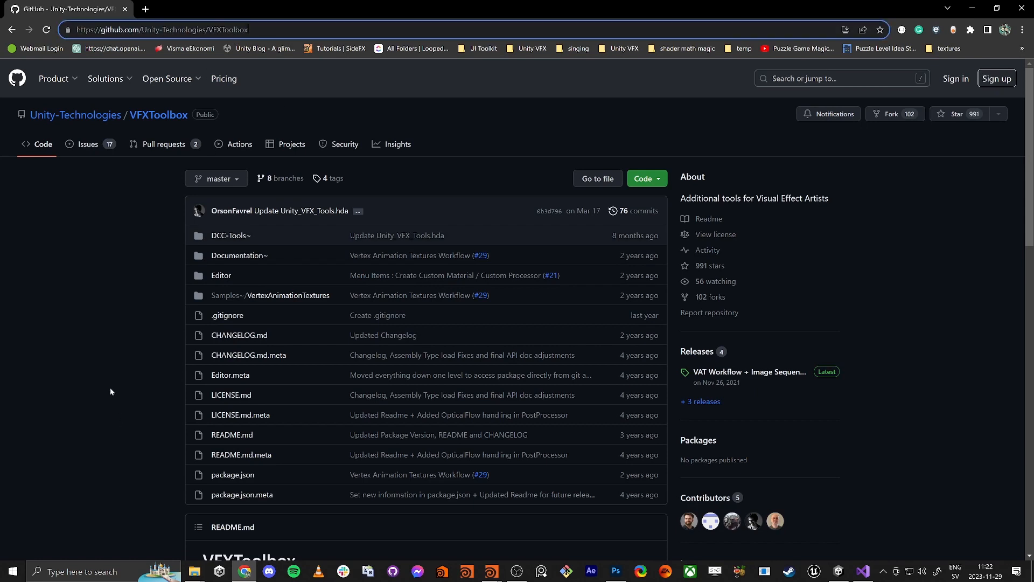
{"action": "left_click", "coordinate": [652, 179]}
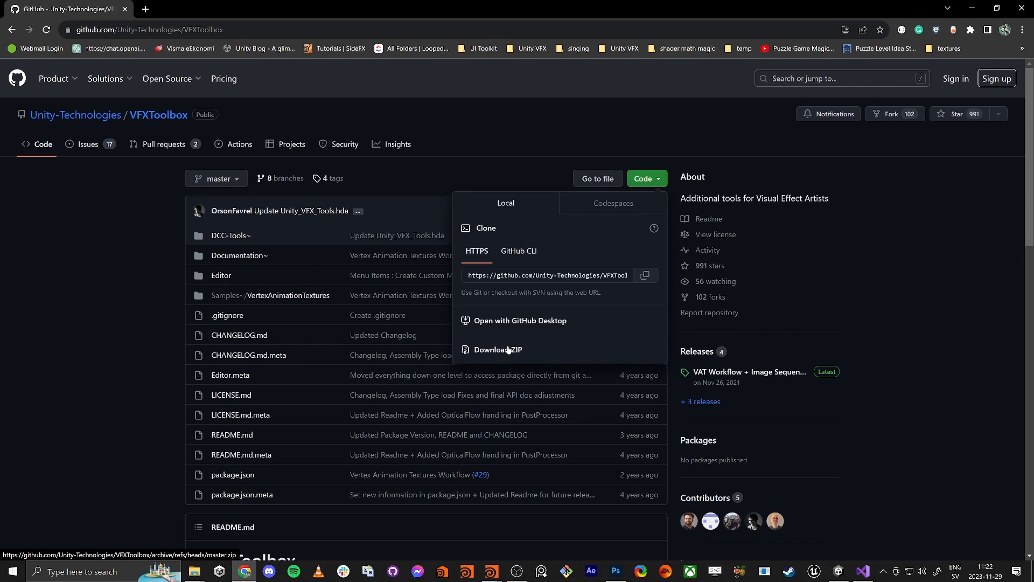
{"action": "left_click", "coordinate": [142, 314]}
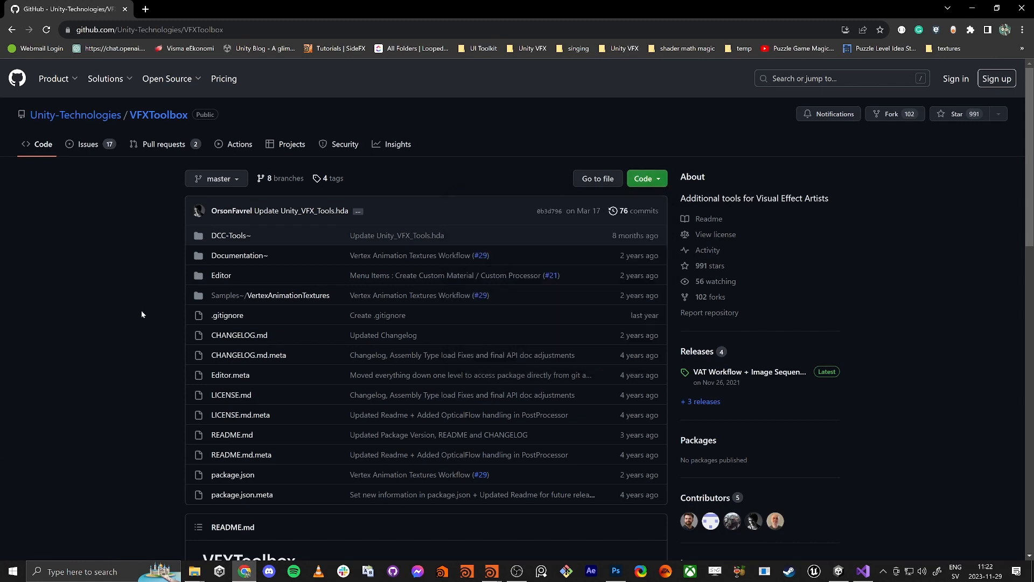
Back in Unity, try adding a package from disk using package.json in D:\Houdini\unityPackages\VFXToolbox-master
{"action": "left_click", "coordinate": [971, 9]}
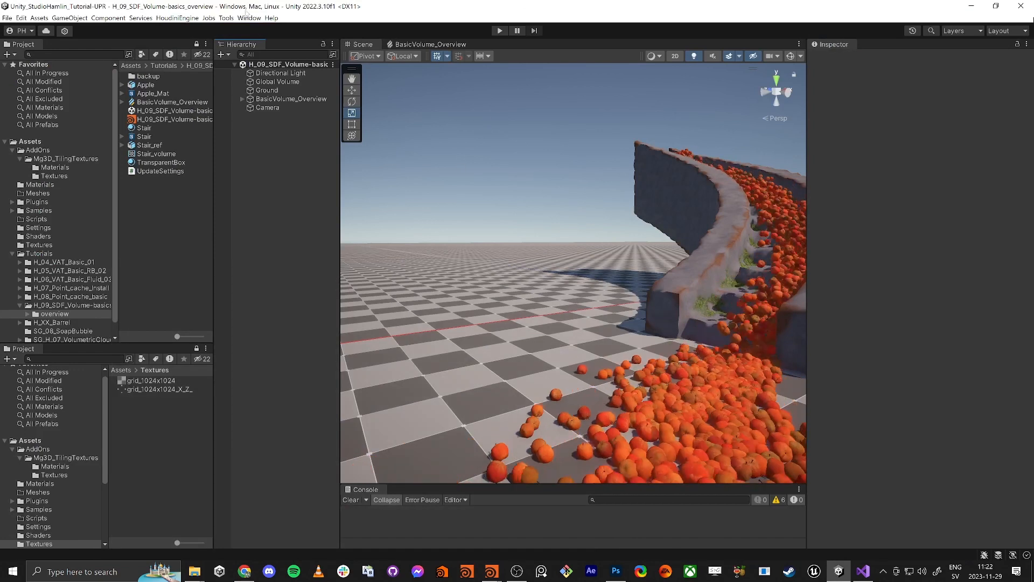
{"action": "left_click", "coordinate": [249, 18]}
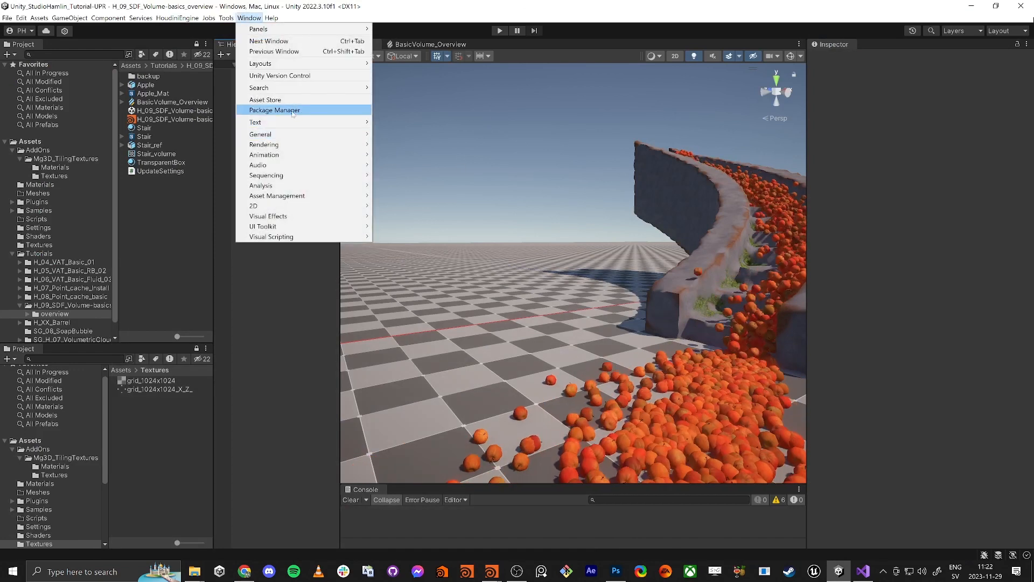
{"action": "left_click", "coordinate": [292, 111]}
{"action": "left_click", "coordinate": [225, 71]}
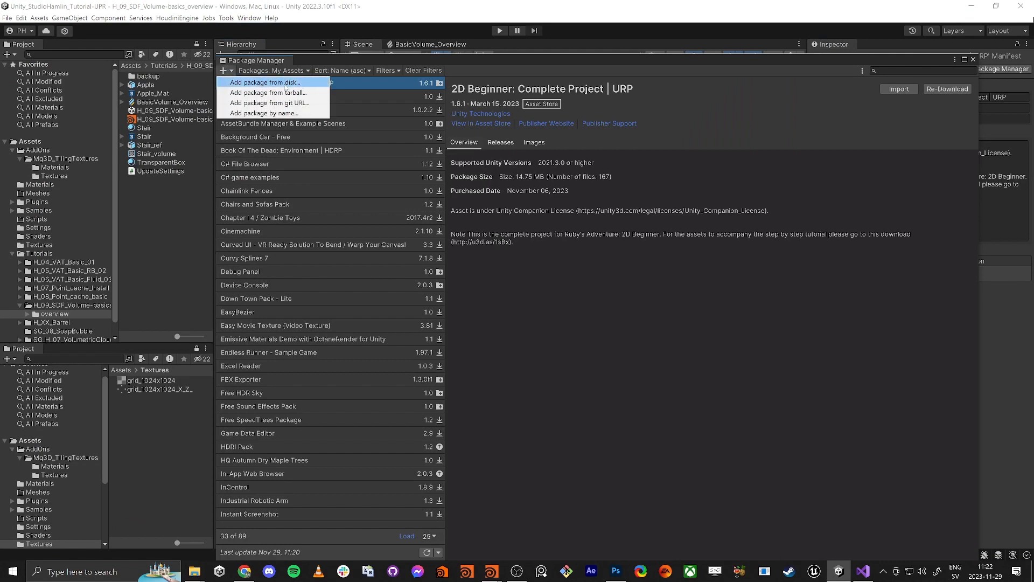
{"action": "left_click", "coordinate": [284, 83]}
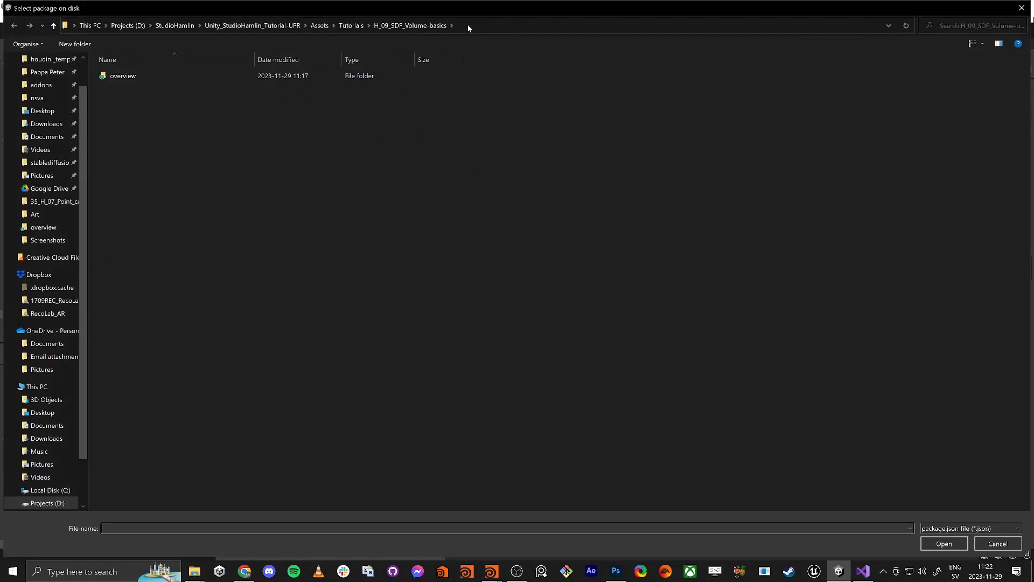
{"action": "left_click", "coordinate": [467, 25]}
{"action": "type", "text": "D:\\Houdini\\unityPackages\\VFXToolbox-master"}
{"action": "key", "text": "Return"}
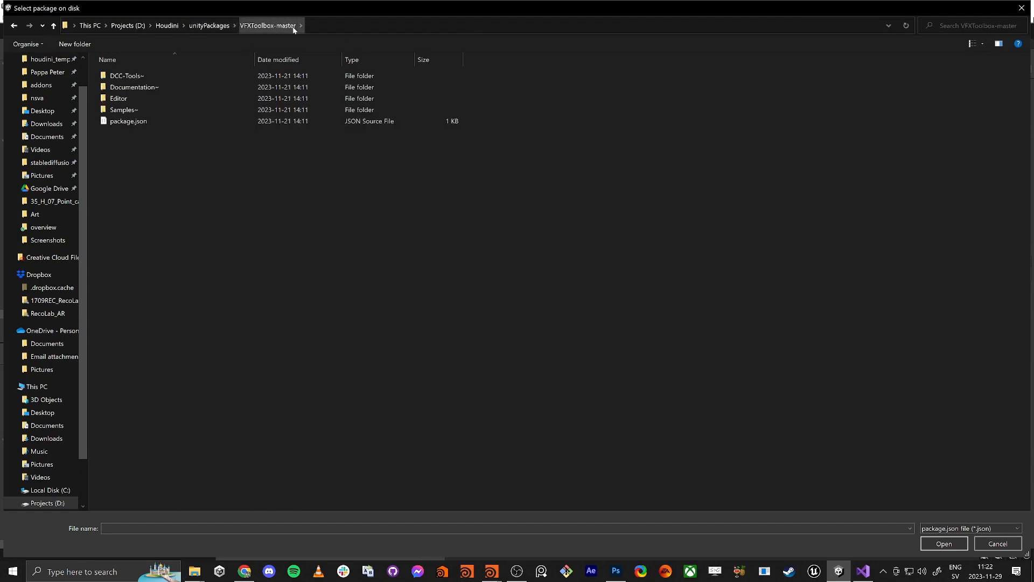
{"action": "left_click", "coordinate": [137, 124]}
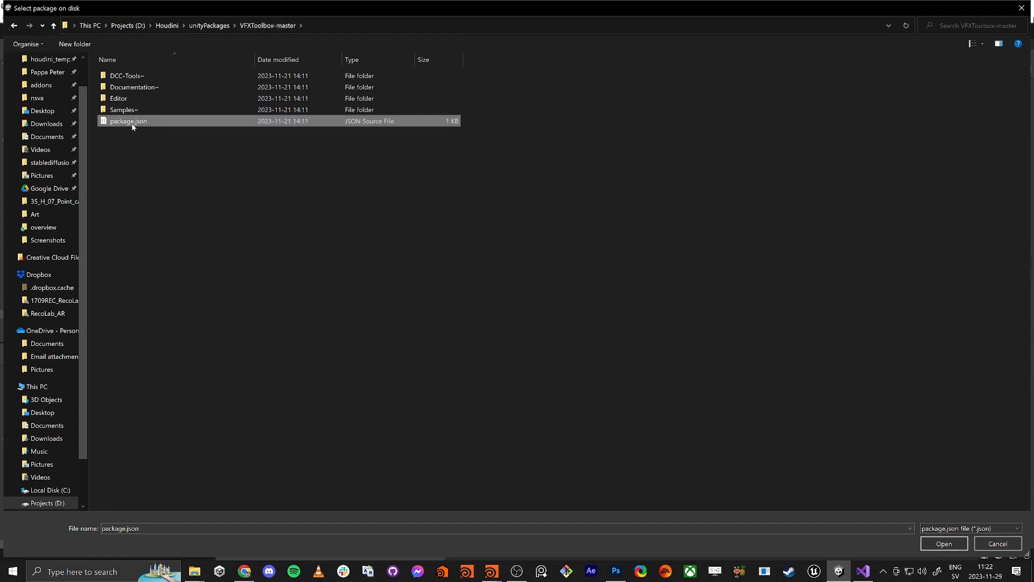
{"action": "left_click", "coordinate": [996, 543]}
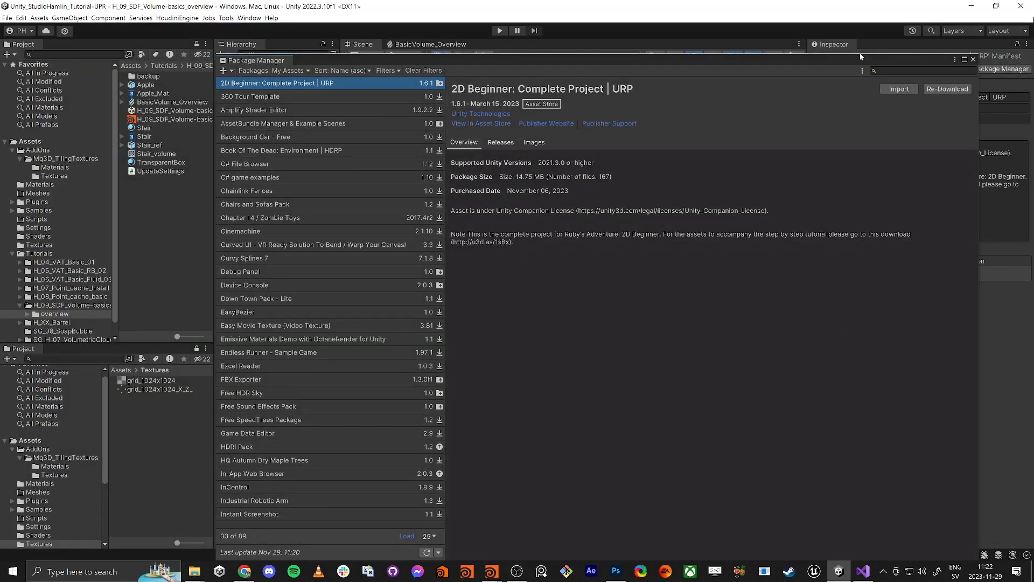
{"action": "left_click", "coordinate": [973, 60]}
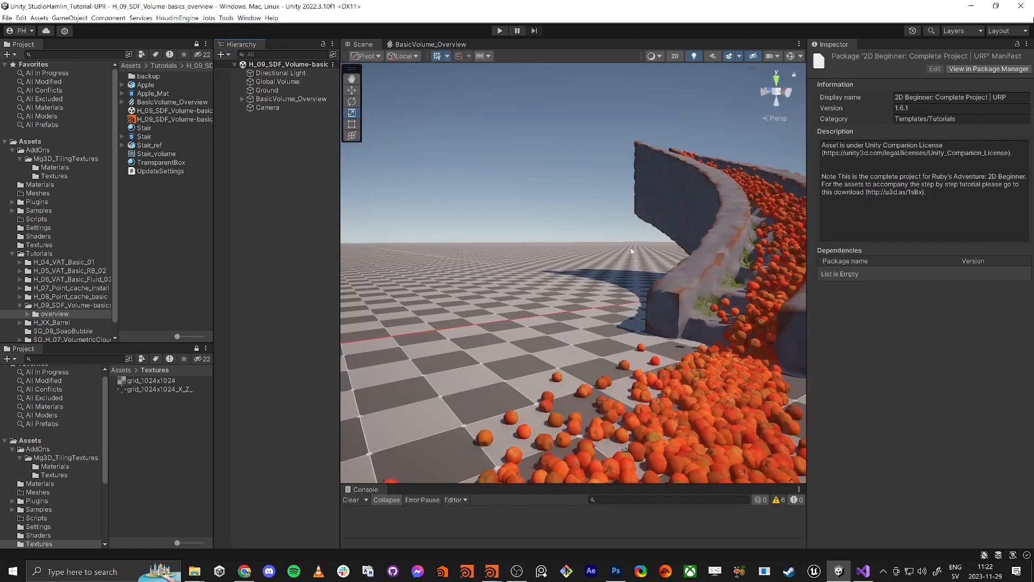
Look for the Image Sequencer among Unity's Visual Effects tools
{"action": "left_click", "coordinate": [260, 19]}
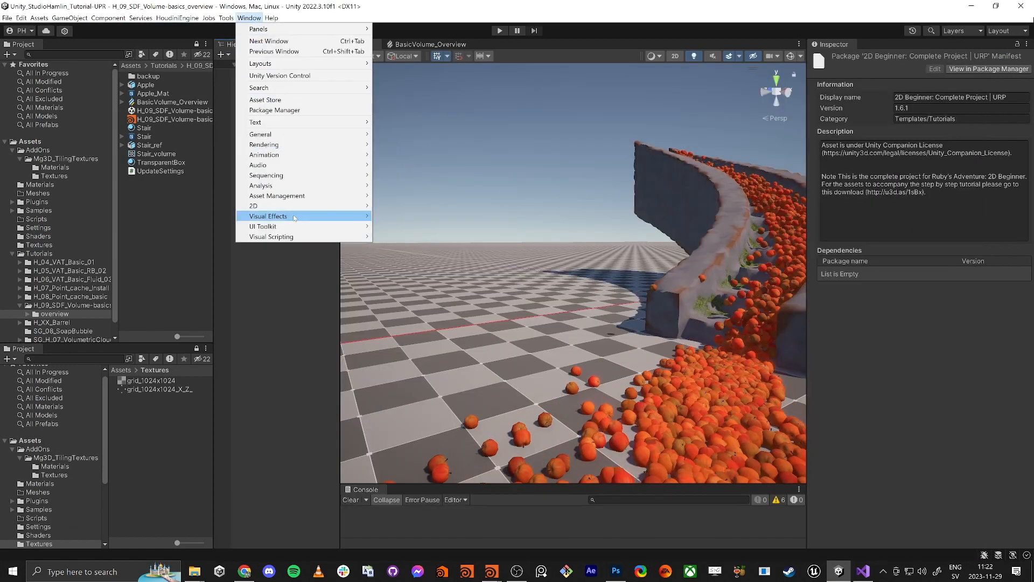
{"action": "mouse_move", "coordinate": [302, 216]}
{"action": "mouse_move", "coordinate": [415, 226]}
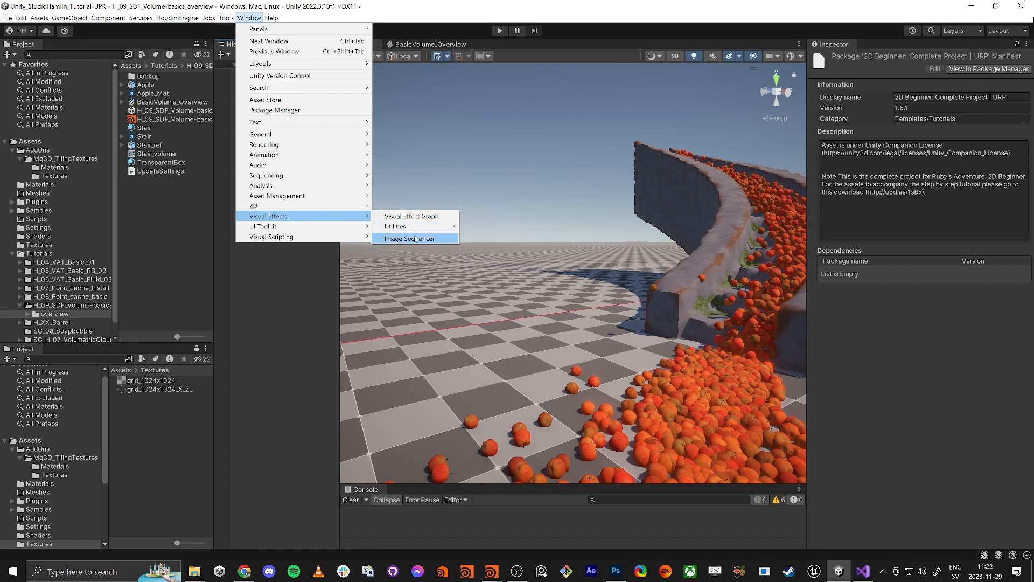
{"action": "left_click", "coordinate": [298, 330]}
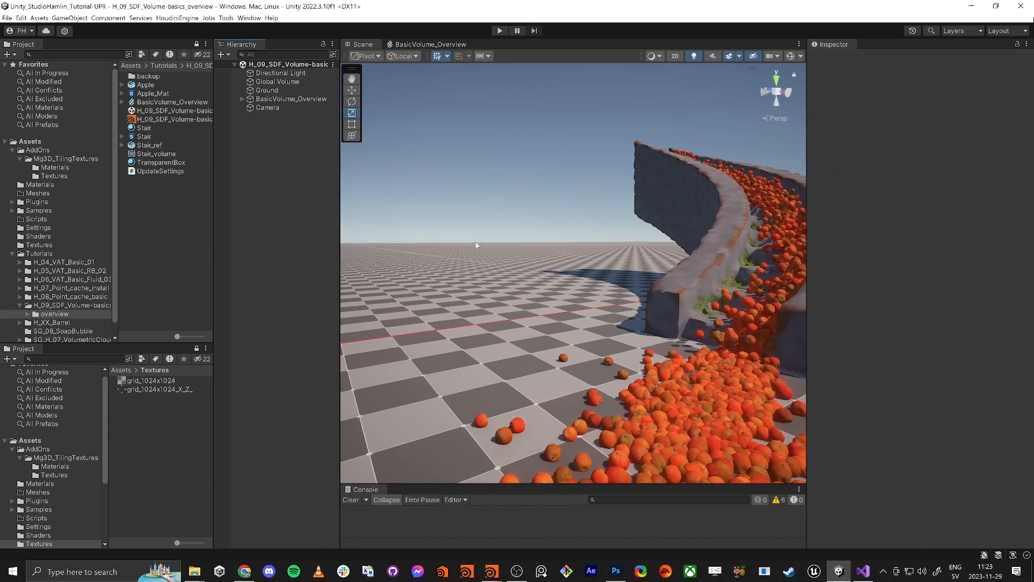
Open the H_09_SDF_Volume-basics scene from the tutorial folder of the same name
{"action": "right_click_drag", "start_coordinate": [478, 245], "coordinate": [509, 263]}
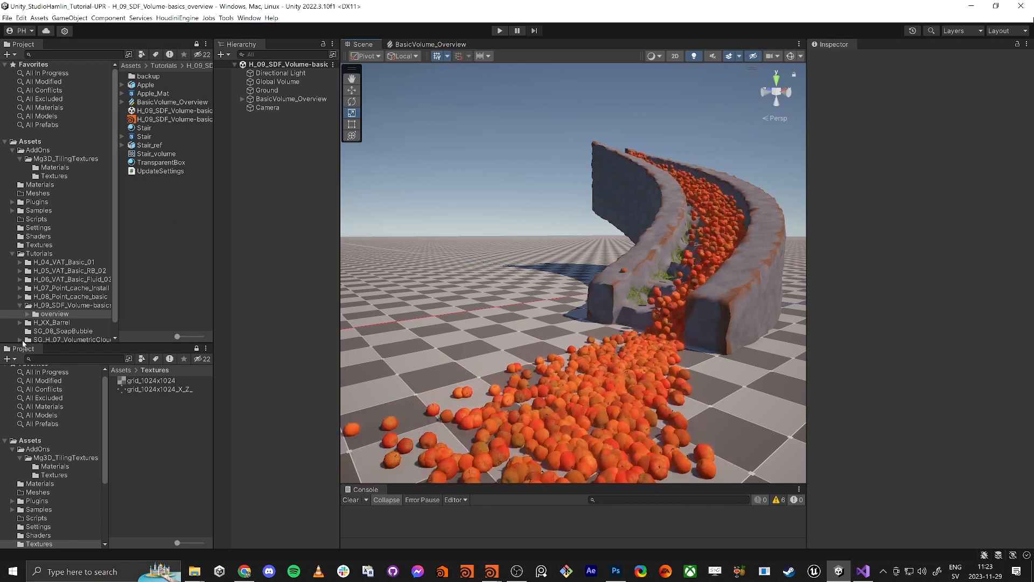
{"action": "left_click", "coordinate": [52, 304]}
{"action": "double_click", "coordinate": [172, 85]}
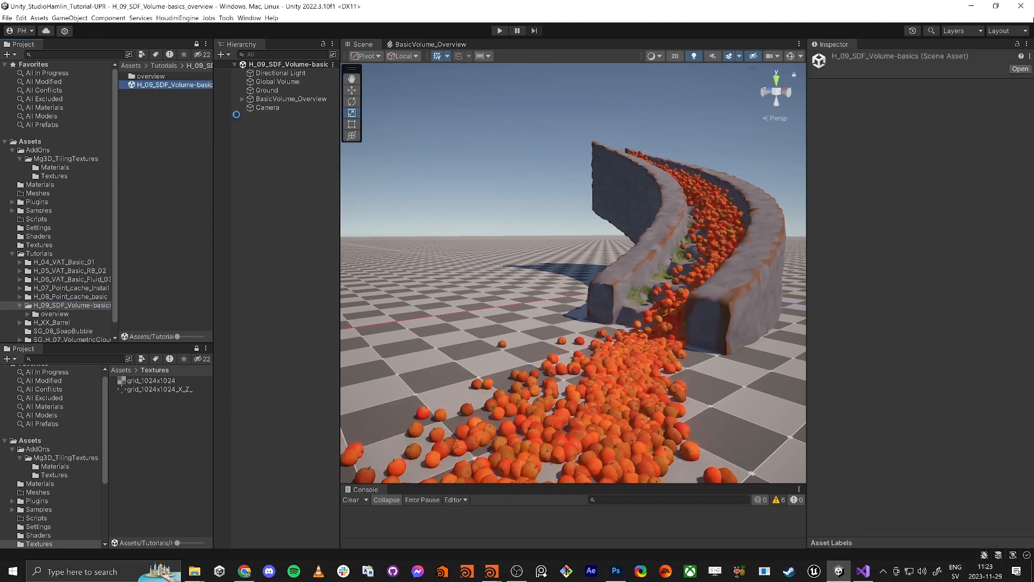
{"action": "mouse_move", "coordinate": [512, 269]}
{"action": "left_mouse_down", "text": "alt"}
{"action": "mouse_move", "coordinate": [541, 271]}
{"action": "mouse_move", "coordinate": [503, 270]}
{"action": "left_mouse_up", "text": "alt"}
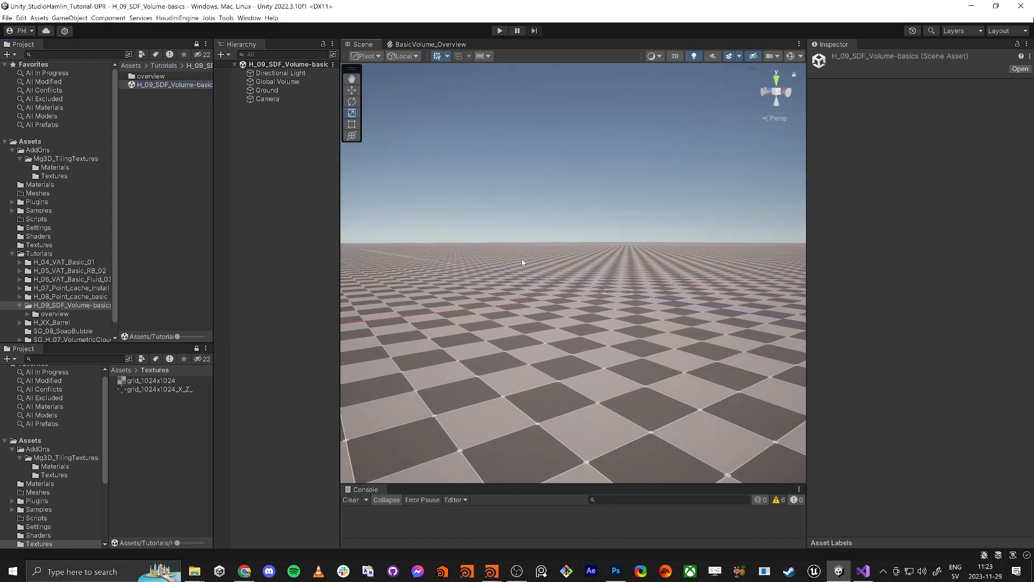
Switch to Houdini and widen the network editor on both sides, narrowing the viewport and parameter panes
{"action": "key", "text": "alt+Tab"}
{"action": "left_click", "coordinate": [559, 354]}
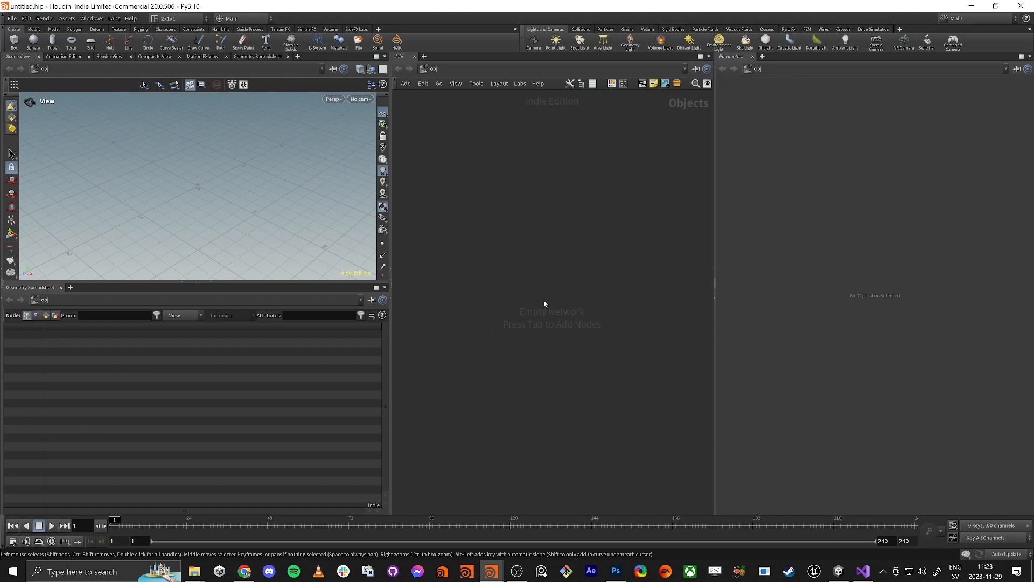
{"action": "left_click_drag", "start_coordinate": [390, 455], "coordinate": [319, 450]}
{"action": "left_click_drag", "start_coordinate": [680, 388], "coordinate": [792, 378]}
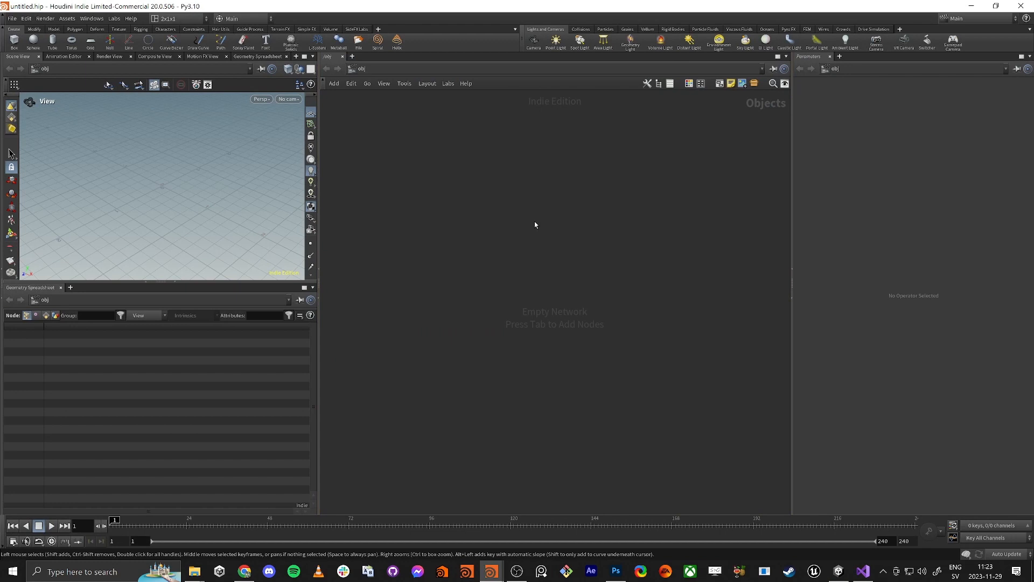
Switch to Unity, reveal the overview folder in Explorer and copy the path of its parent folder, H_09_SDF_Volume-basics
{"action": "key", "text": "alt+Tab"}
{"action": "left_click", "coordinate": [404, 228]}
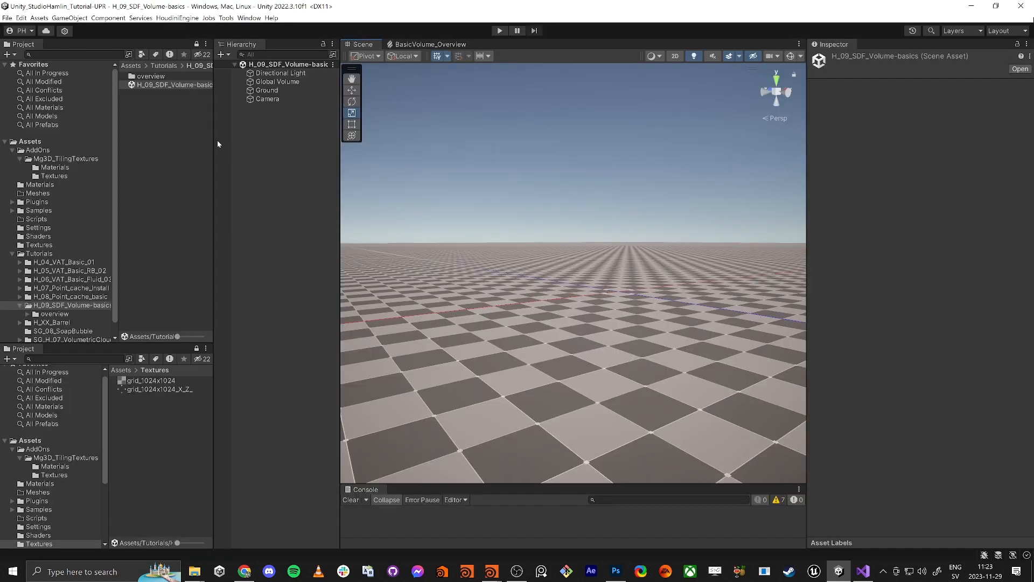
{"action": "left_click", "coordinate": [150, 77]}
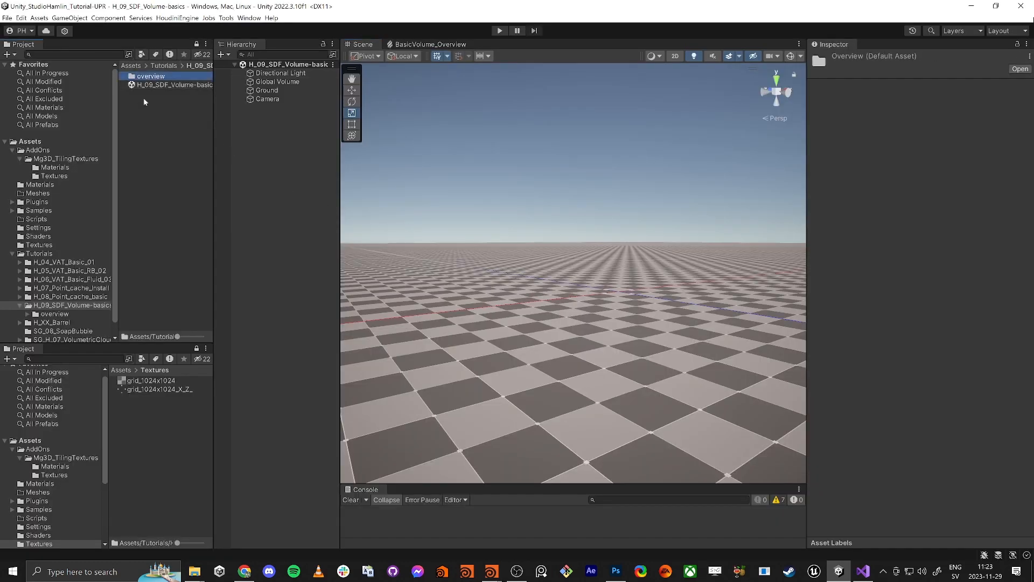
{"action": "left_click_drag", "start_coordinate": [215, 118], "coordinate": [240, 102]}
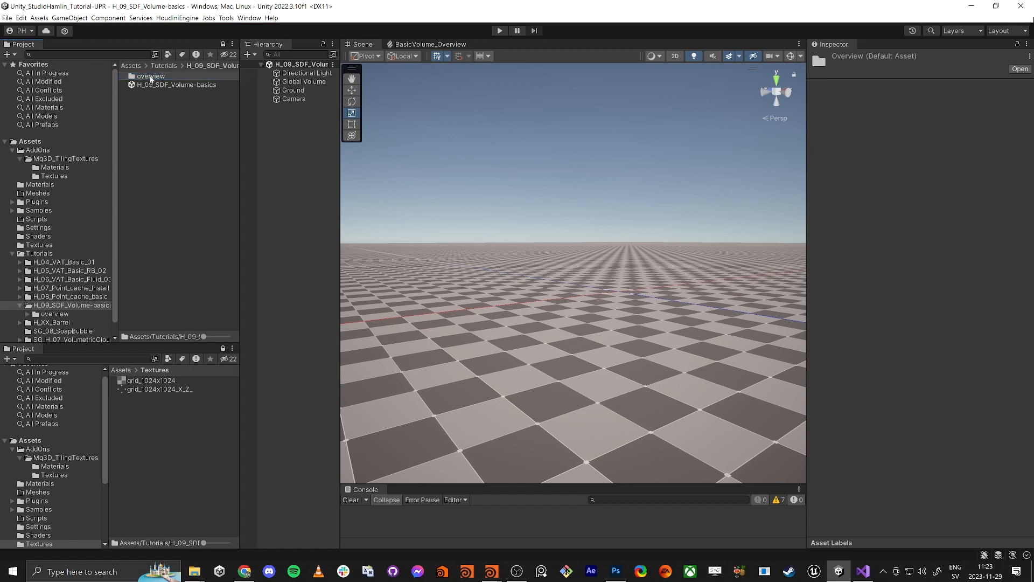
{"action": "right_click", "coordinate": [151, 79]}
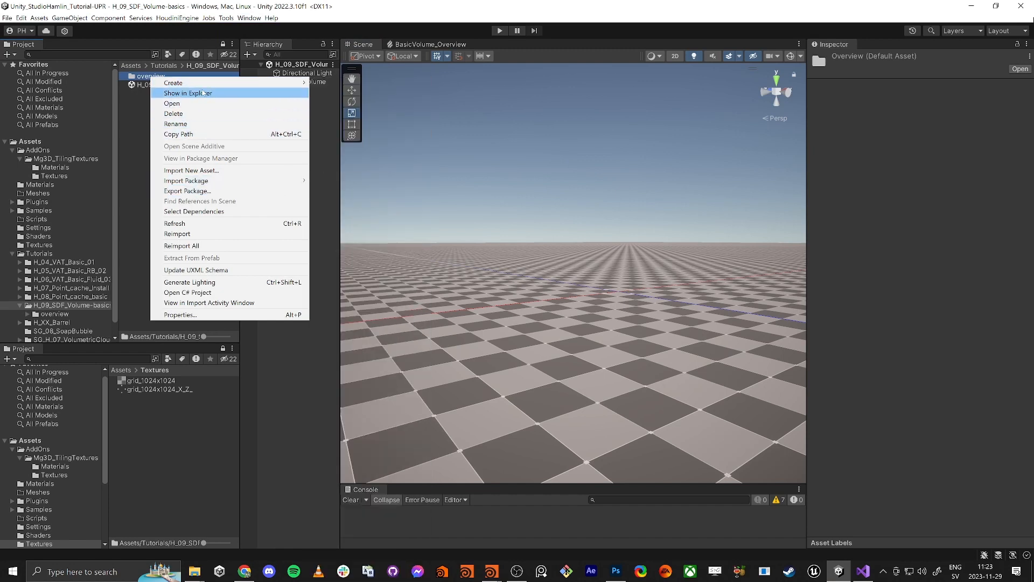
{"action": "left_click", "coordinate": [203, 93]}
{"action": "left_click", "coordinate": [614, 260]}
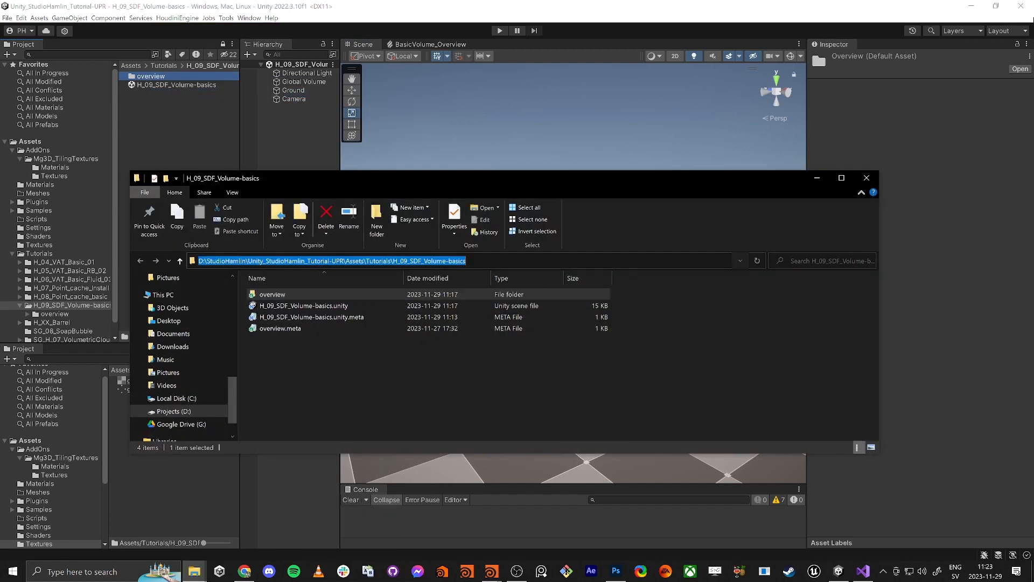
{"action": "left_click", "coordinate": [866, 177]}
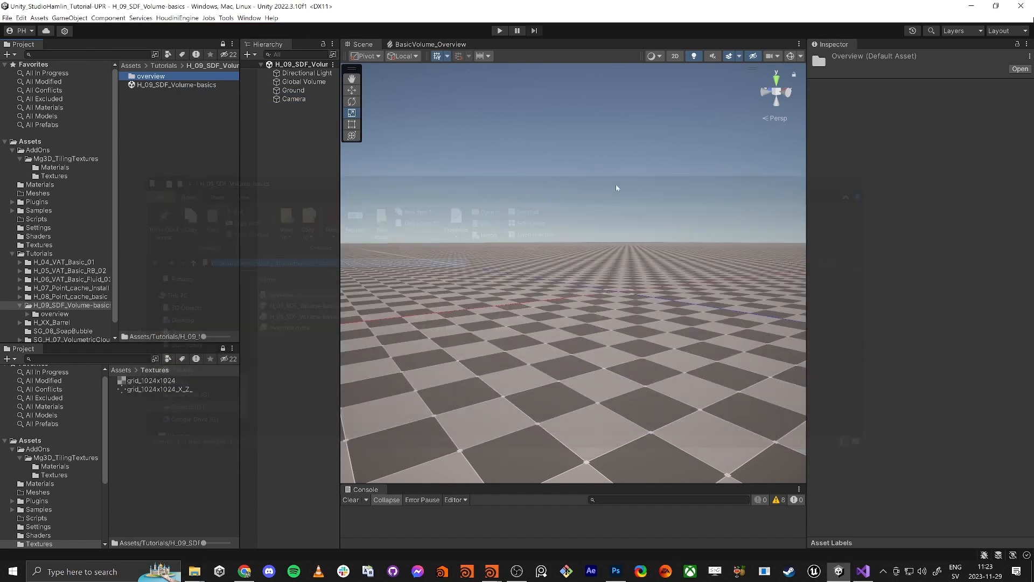
Switch to Houdini and save the file as H_09_SDF_Volume-basics in the copied H_09_SDF_Volume-basics folder path
{"action": "key", "text": "alt+Tab"}
{"action": "left_click", "coordinate": [17, 20]}
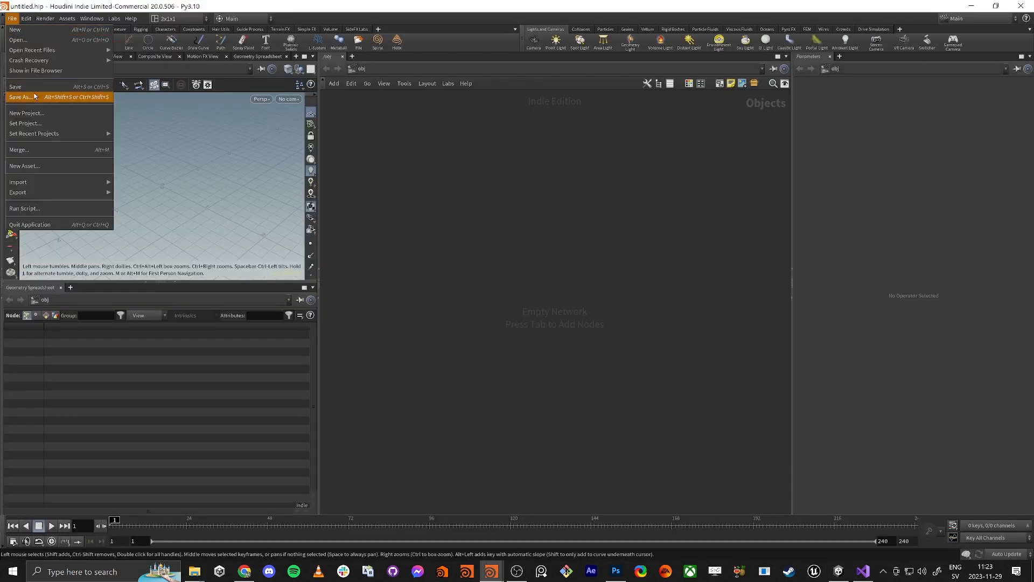
{"action": "left_click", "coordinate": [42, 99]}
{"action": "left_click", "coordinate": [10, 18]}
{"action": "left_click", "coordinate": [41, 100]}
{"action": "left_click", "coordinate": [213, 23]}
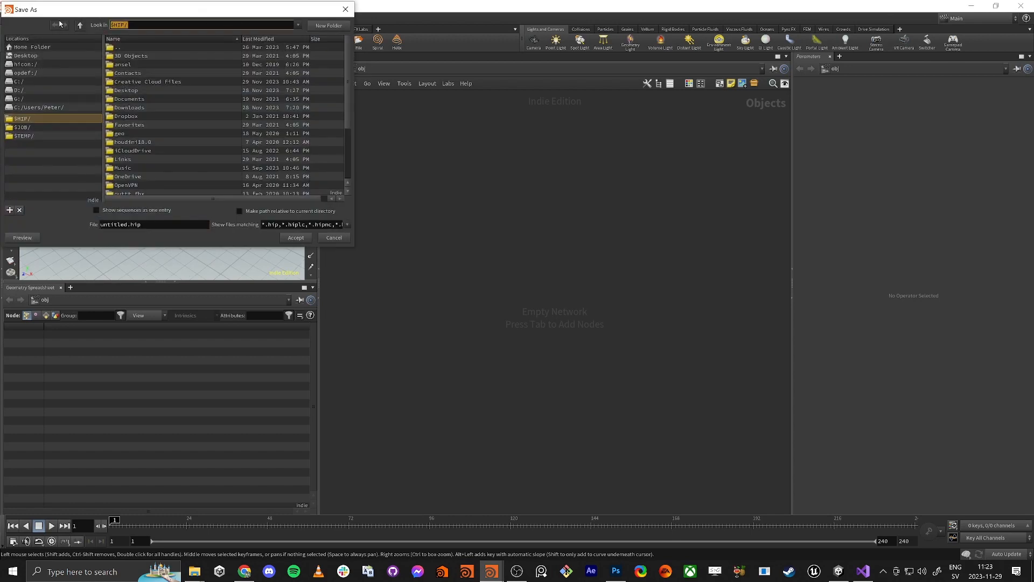
{"action": "key", "text": "ctrl+v"}
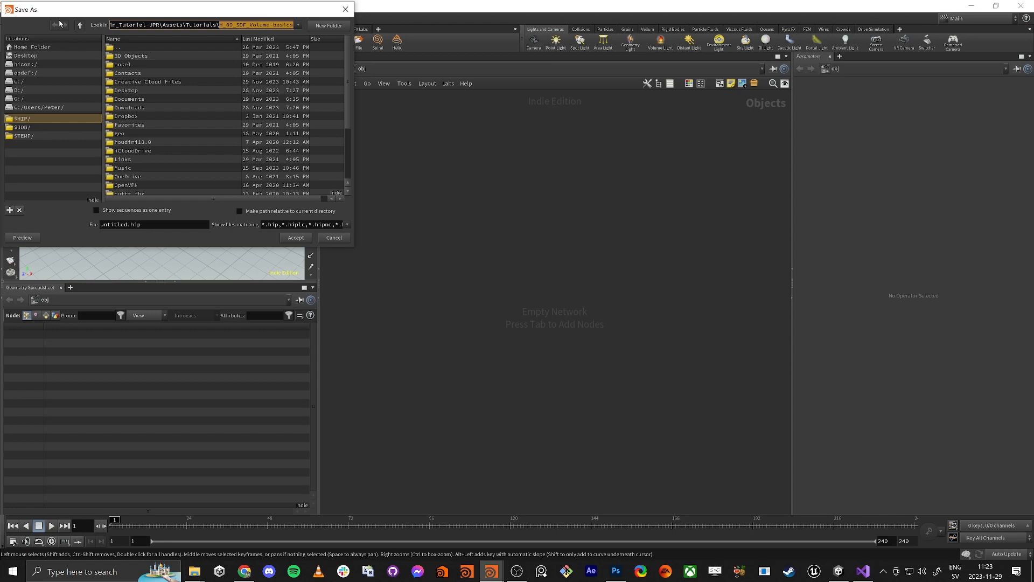
{"action": "key", "text": "Return"}
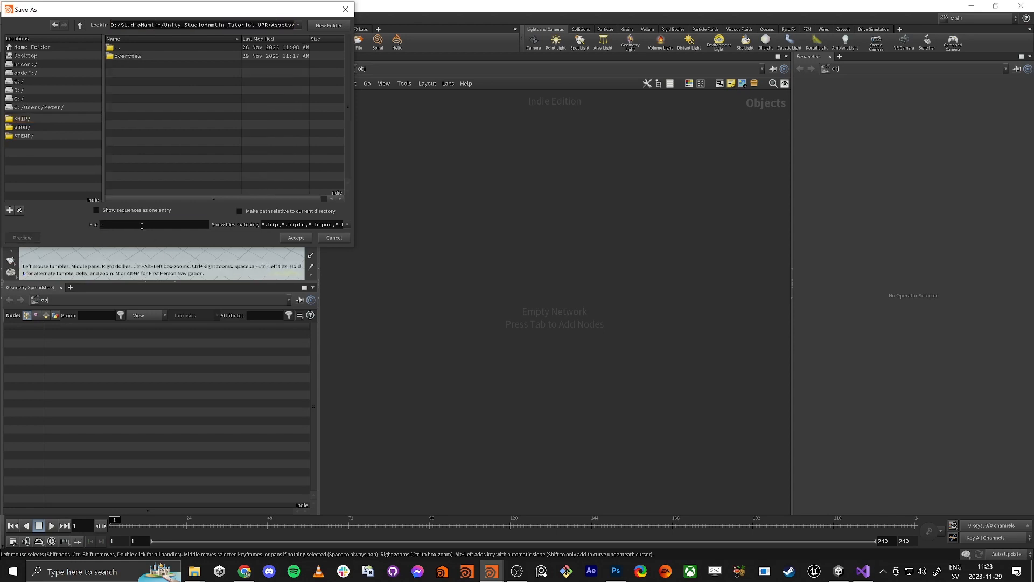
{"action": "left_click", "coordinate": [296, 238]}
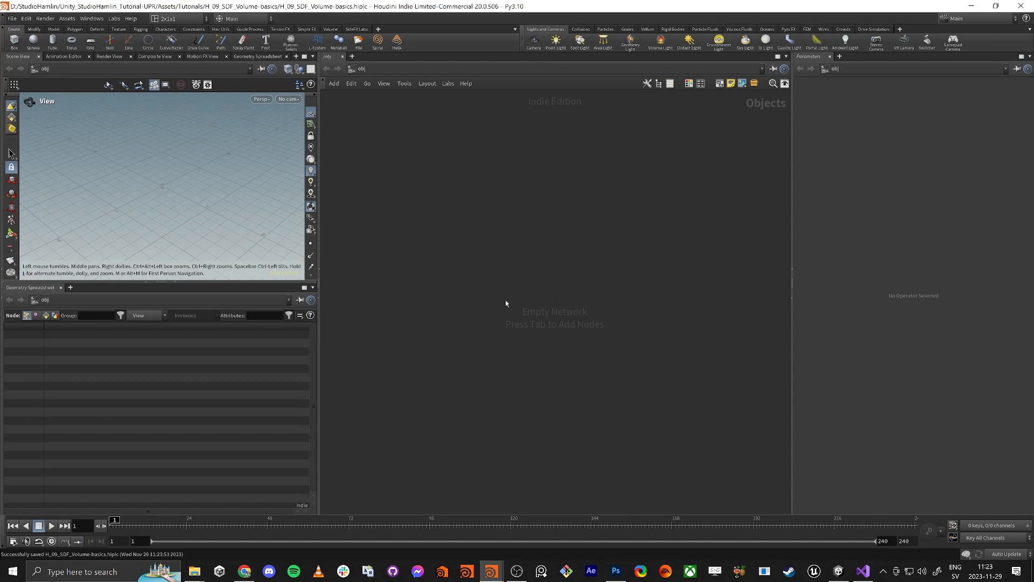
Create a Geometry node in the object network and go inside it
{"action": "key", "text": "Tab"}
{"action": "type", "text": "geo"}
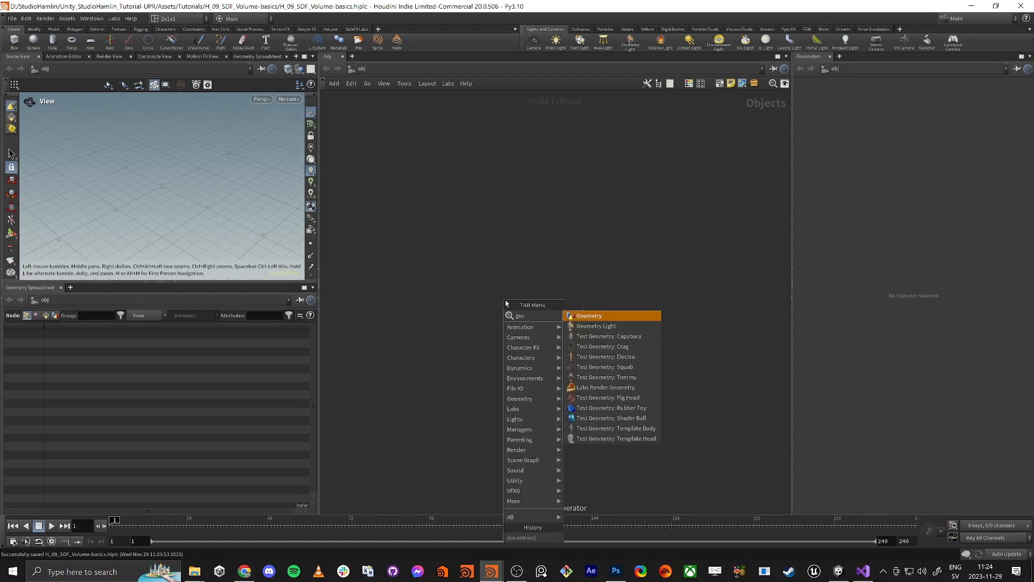
{"action": "key", "text": "Return"}
{"action": "left_click", "coordinate": [578, 321]}
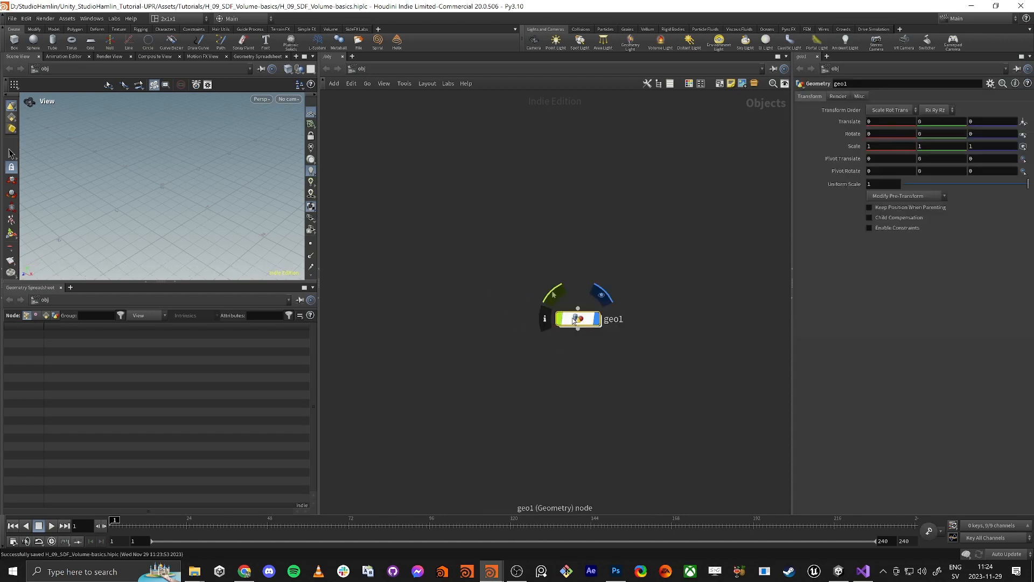
{"action": "double_click", "coordinate": [578, 319]}
Add a VFXG Volume Exporter node and move it lower in the network to leave room above it
{"action": "key", "text": "Tab"}
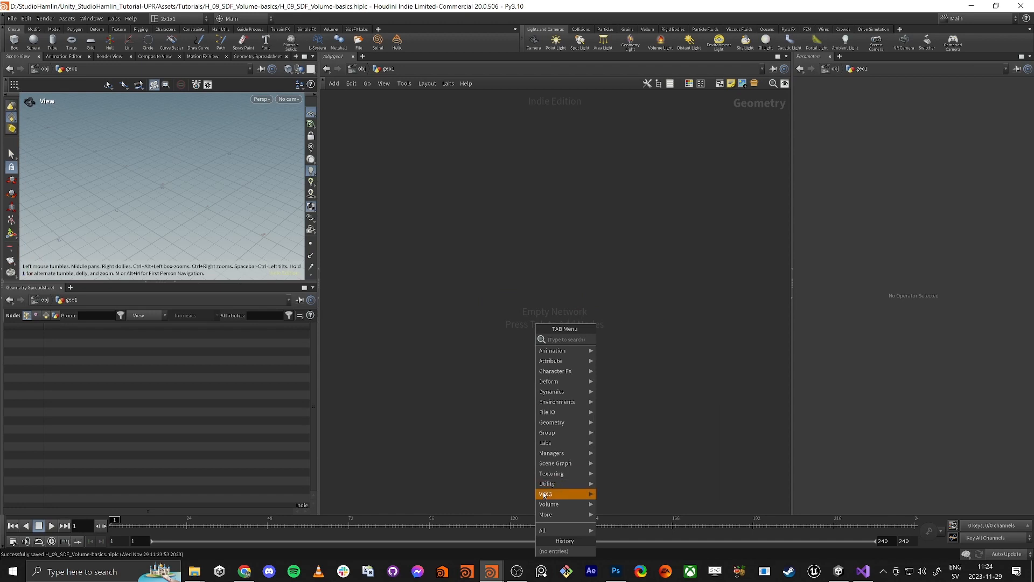
{"action": "mouse_move", "coordinate": [560, 484]}
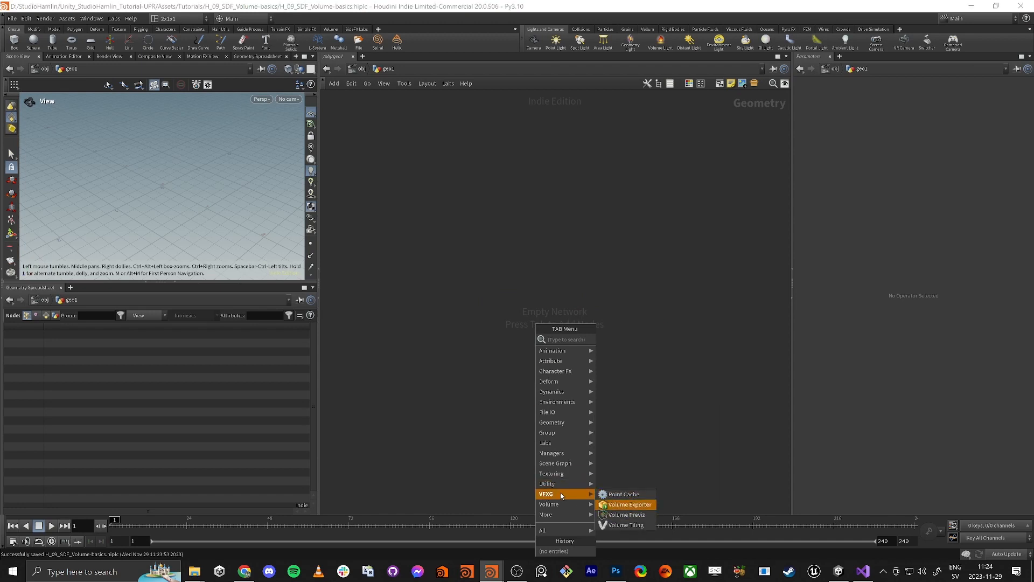
{"action": "left_click", "coordinate": [632, 507]}
{"action": "left_click", "coordinate": [554, 312]}
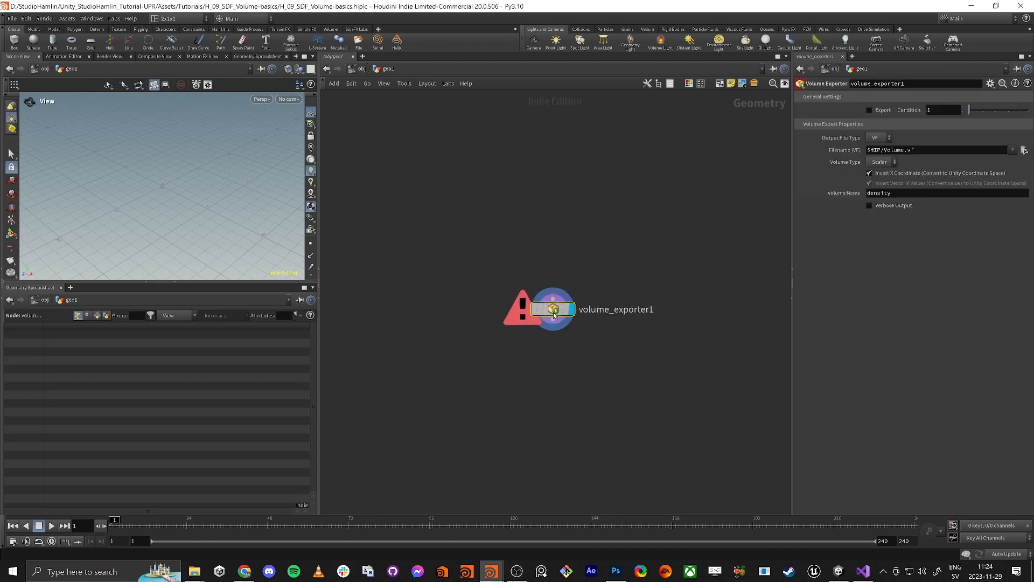
{"action": "left_click_drag", "start_coordinate": [554, 313], "coordinate": [579, 385]}
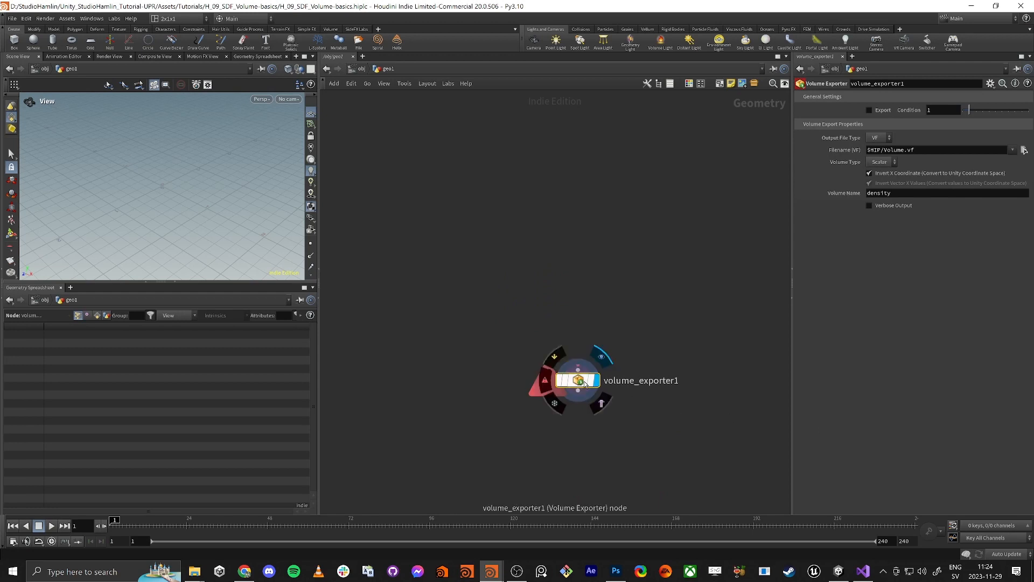
{"action": "left_click_drag", "start_coordinate": [578, 380], "coordinate": [565, 385]}
Add a Box node above the volume exporter, turn on its display and frame the box in the viewport
{"action": "key", "text": "Tab"}
{"action": "type", "text": "box"}
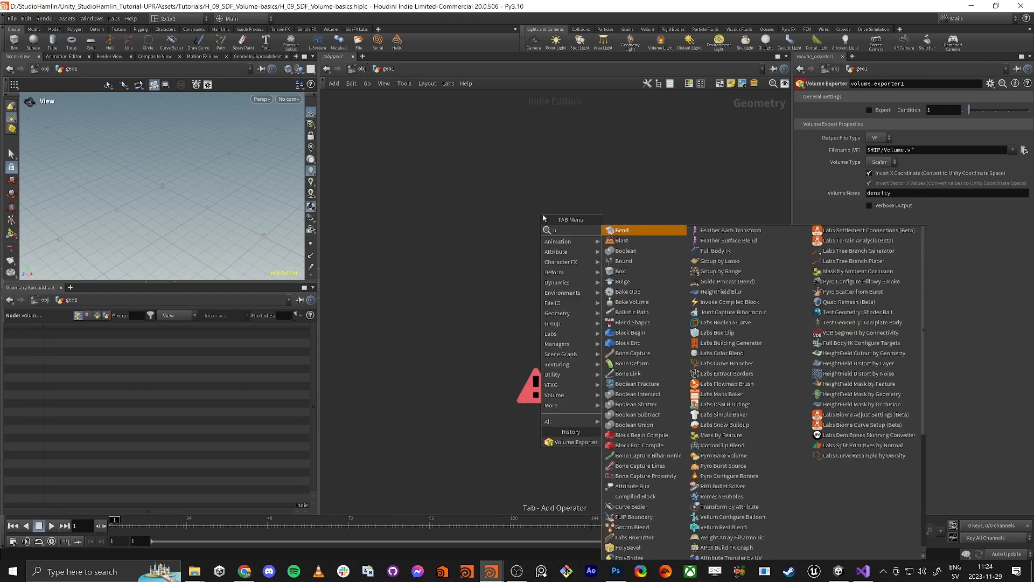
{"action": "key", "text": "Return"}
{"action": "left_click", "coordinate": [566, 218]}
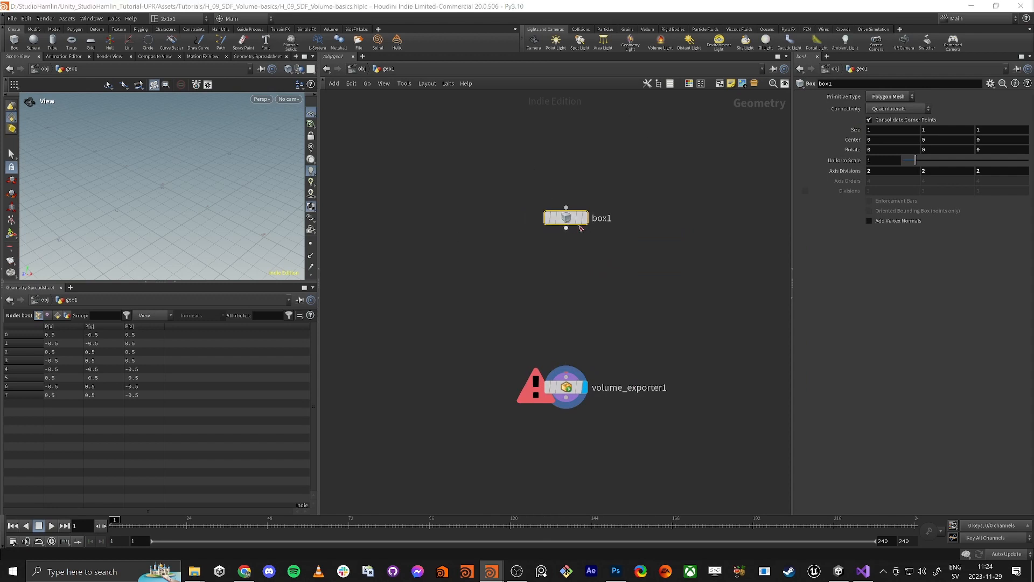
{"action": "mouse_move", "coordinate": [581, 226]}
{"action": "left_click", "coordinate": [590, 195]}
{"action": "key", "text": "f"}
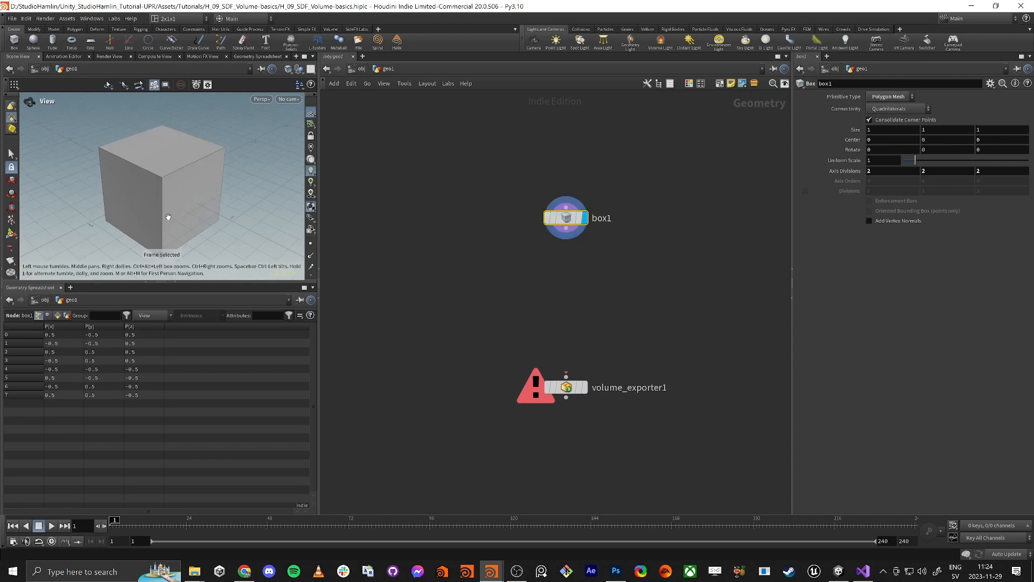
Set the box's uniform scale to 5
{"action": "scroll", "coordinate": [141, 199], "scroll_direction": "down", "scroll_amount": 6}
{"action": "mouse_move", "coordinate": [141, 198]}
{"action": "left_mouse_down"}
{"action": "mouse_move", "coordinate": [123, 167]}
{"action": "mouse_move", "coordinate": [150, 186]}
{"action": "left_mouse_up"}
{"action": "scroll", "coordinate": [150, 185], "scroll_direction": "up", "scroll_amount": 4}
{"action": "middle_click_drag", "start_coordinate": [150, 185], "coordinate": [118, 183]}
{"action": "scroll", "coordinate": [157, 187], "scroll_direction": "down", "scroll_amount": 2}
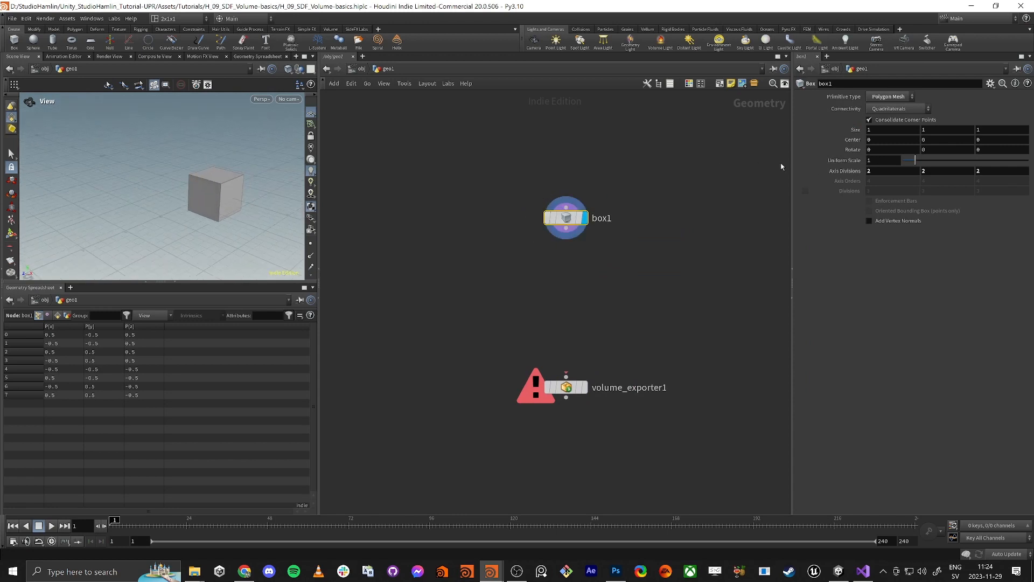
{"action": "type", "text": "5"}
{"action": "key", "text": "Tab"}
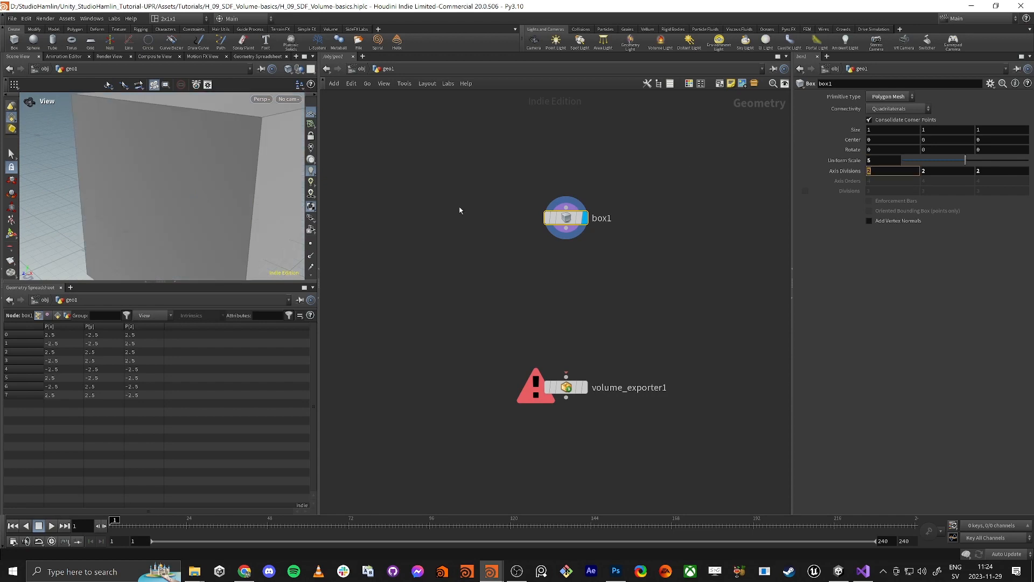
{"action": "scroll", "coordinate": [226, 163], "scroll_direction": "down", "scroll_amount": 5}
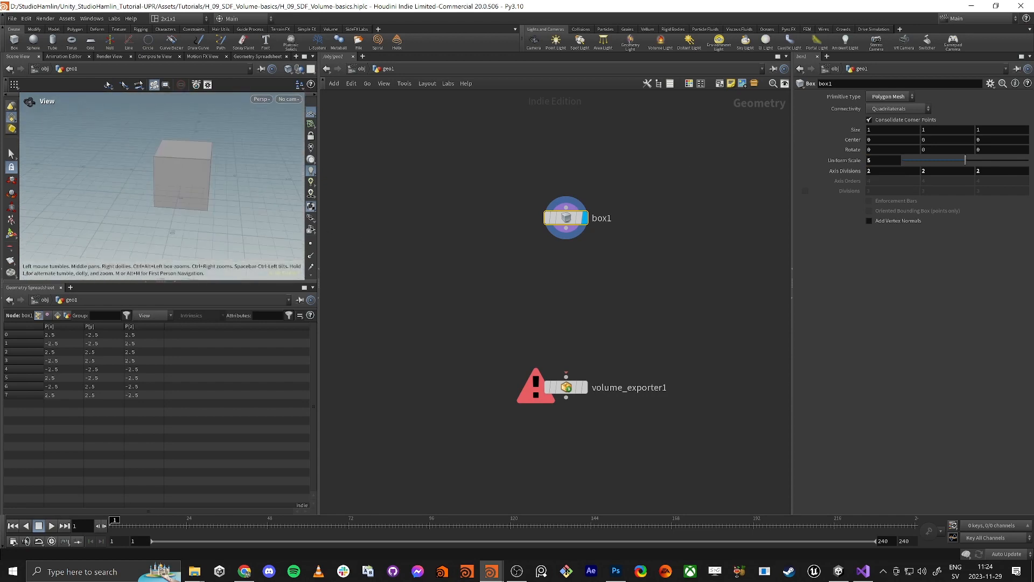
Keep the box centered at the origin and set its X rotation to 23
{"action": "middle_click", "coordinate": [896, 142]}
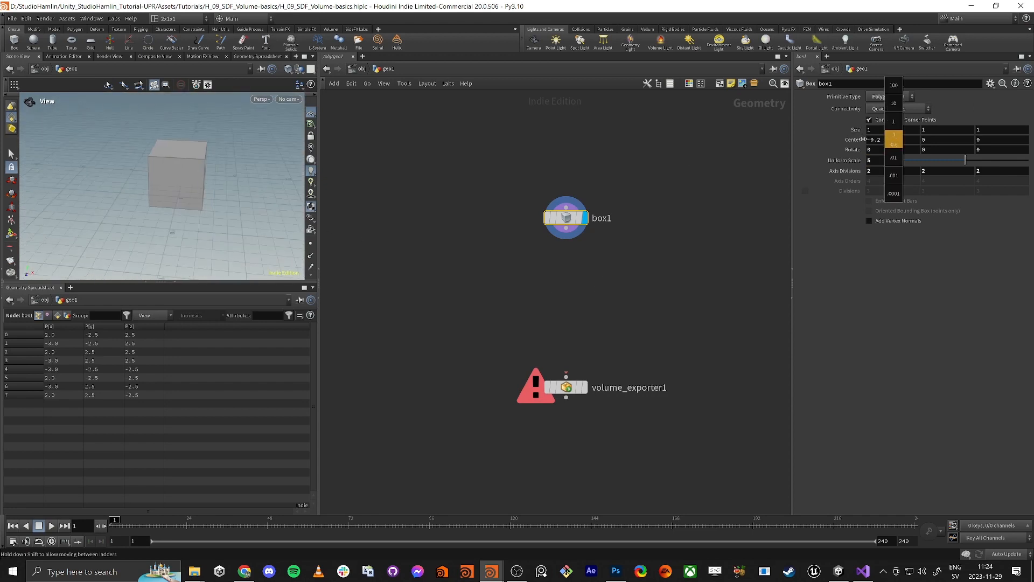
{"action": "middle_click", "coordinate": [907, 151]}
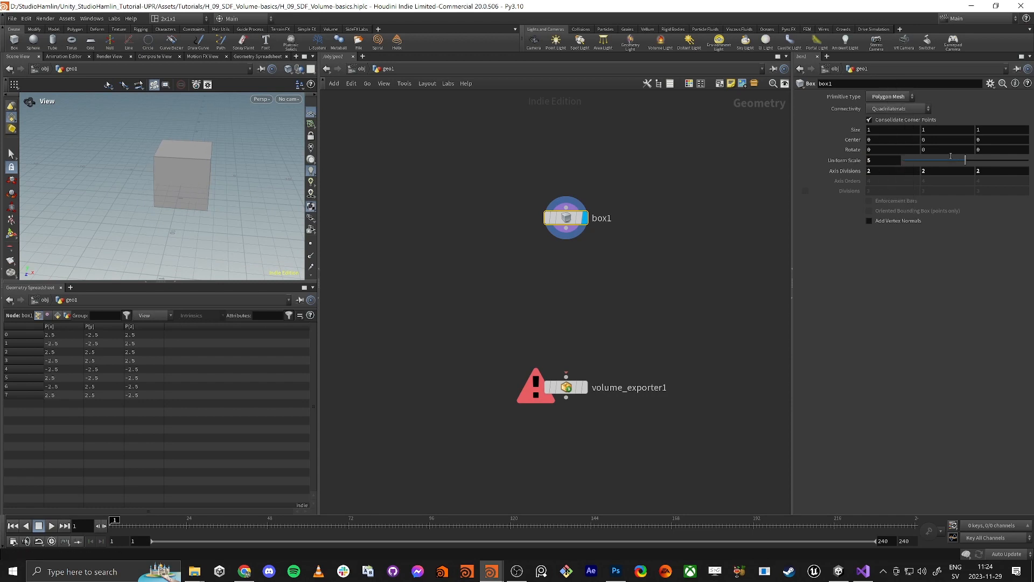
{"action": "middle_click_drag", "start_coordinate": [880, 150], "coordinate": [978, 136]}
{"action": "left_click_drag", "start_coordinate": [38, 235], "coordinate": [174, 144]}
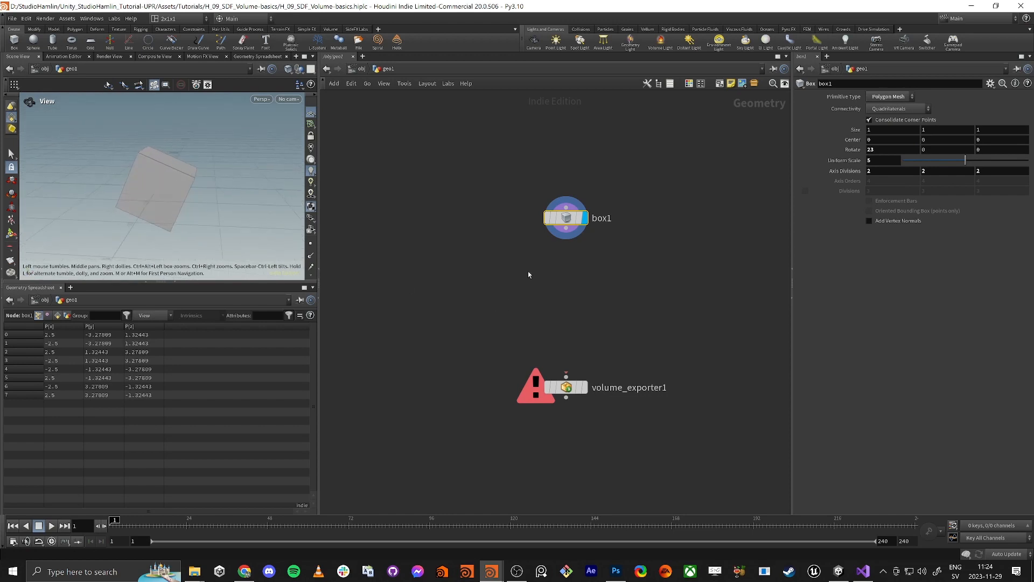
Add an IsoOffset node connected to the box's output and turn on its display
{"action": "mouse_move", "coordinate": [573, 241]}
{"action": "left_mouse_down"}
{"action": "mouse_move", "coordinate": [573, 213]}
{"action": "mouse_move", "coordinate": [569, 246]}
{"action": "left_mouse_up"}
{"action": "type", "text": "iso o"}
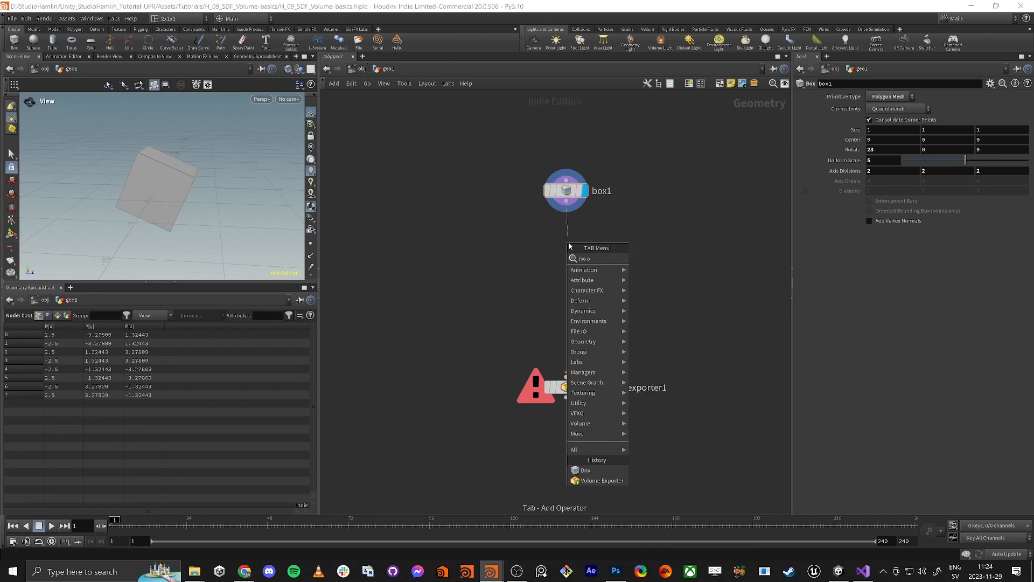
{"action": "key", "text": "Return"}
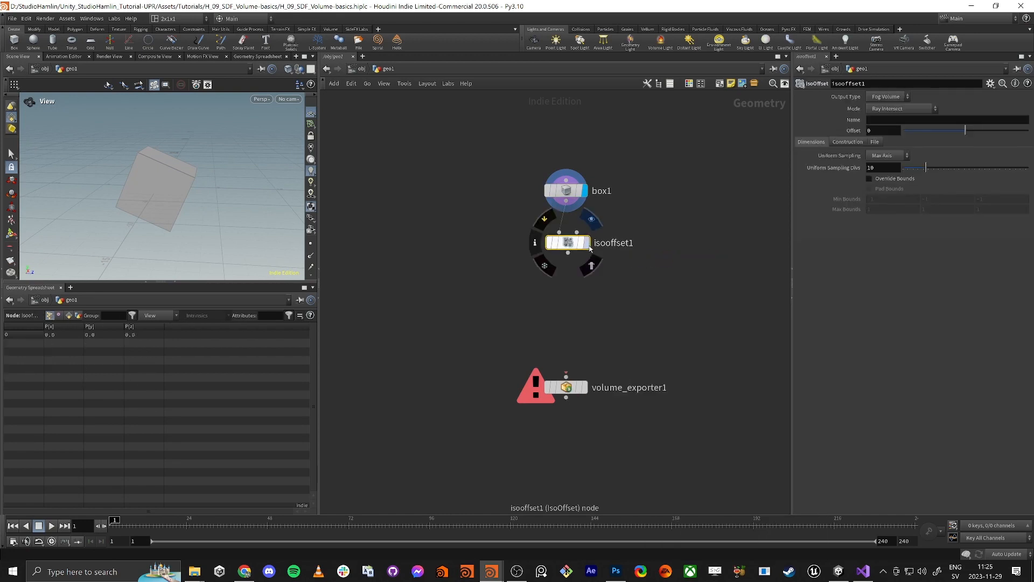
{"action": "left_click", "coordinate": [587, 243]}
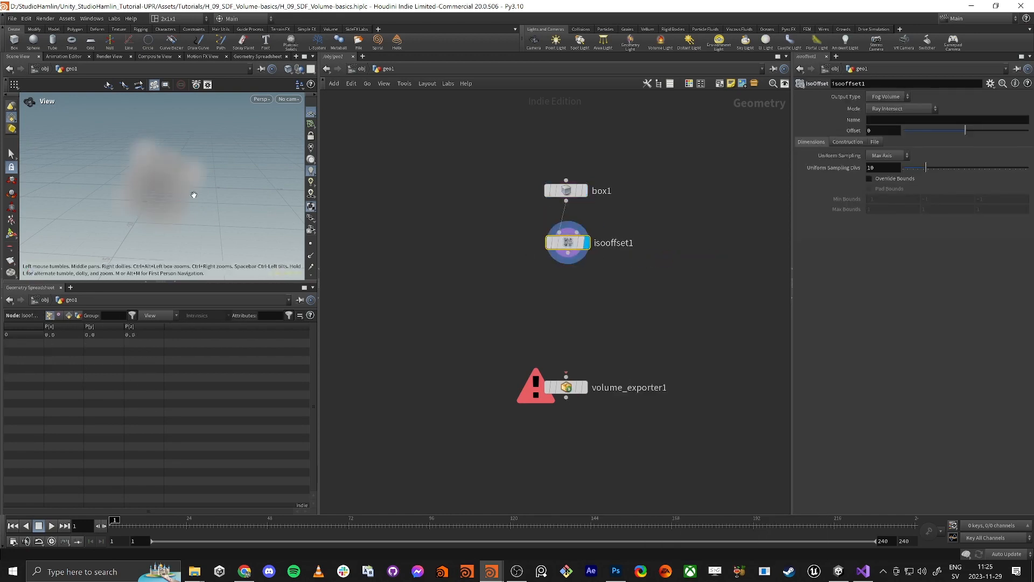
Enlarge the viewport in both directions by shrinking the geometry spreadsheet and network editor, and view the fog volume
{"action": "left_click_drag", "start_coordinate": [188, 206], "coordinate": [174, 184]}
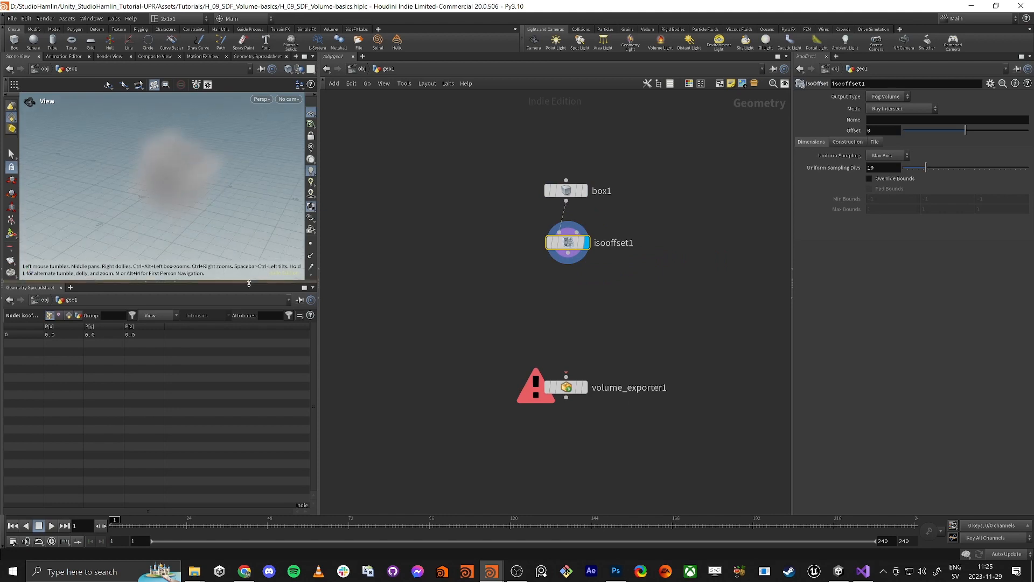
{"action": "left_click_drag", "start_coordinate": [249, 284], "coordinate": [488, 394]}
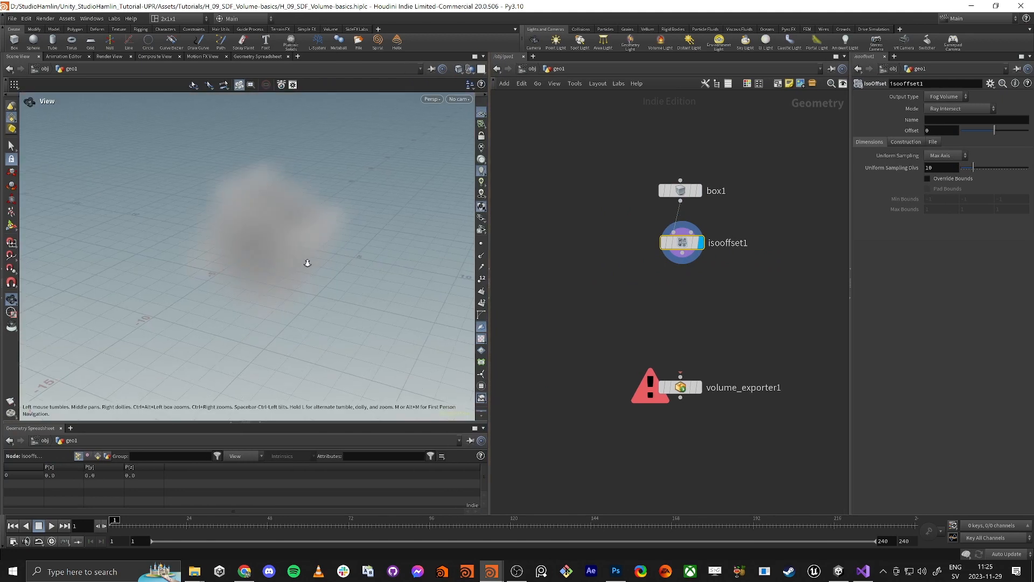
{"action": "left_click_drag", "start_coordinate": [268, 302], "coordinate": [228, 297]}
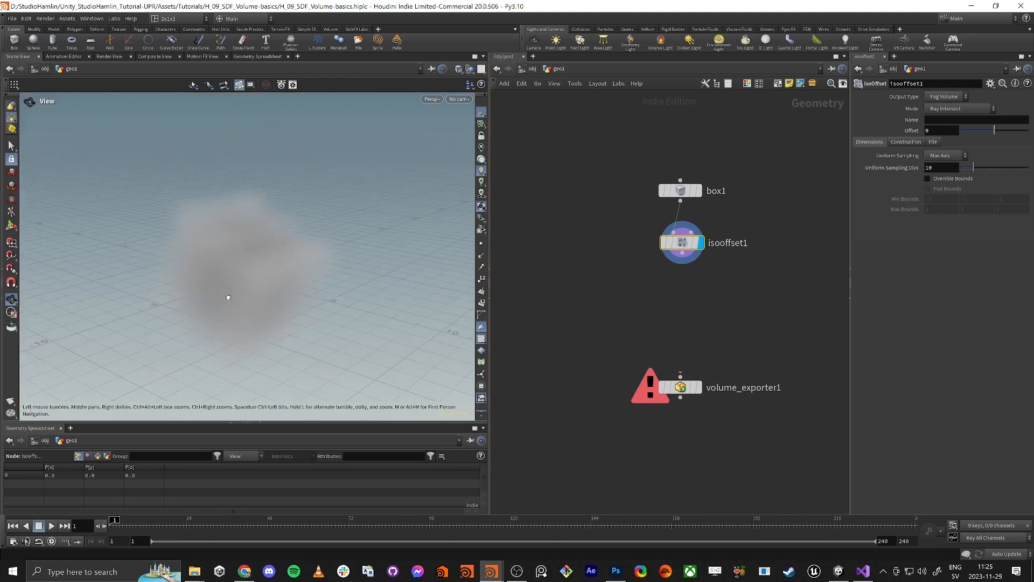
Set the IsoOffset output type to SDF Volume and widen the parameter pane
{"action": "left_click", "coordinate": [937, 98]}
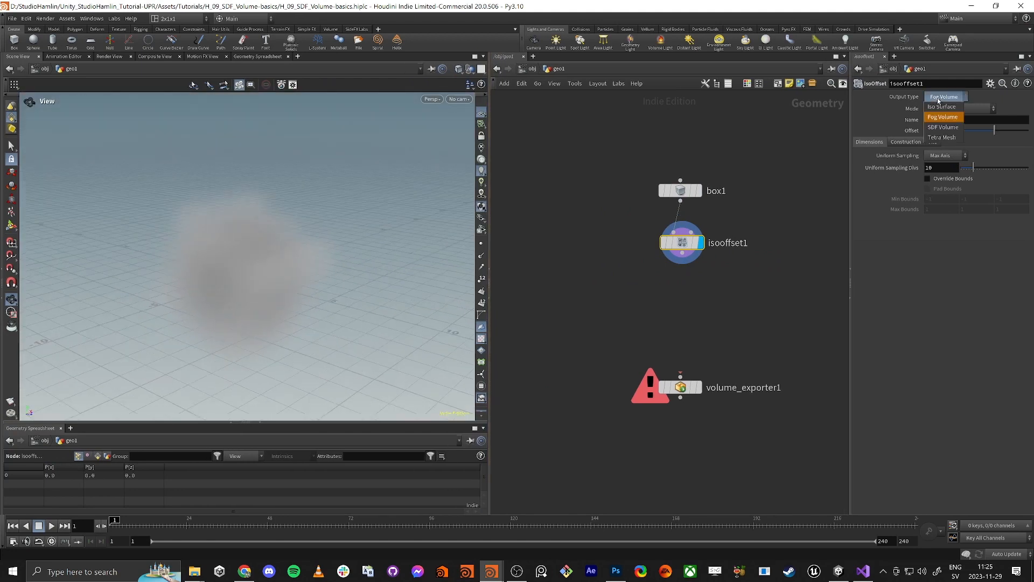
{"action": "left_click", "coordinate": [941, 127]}
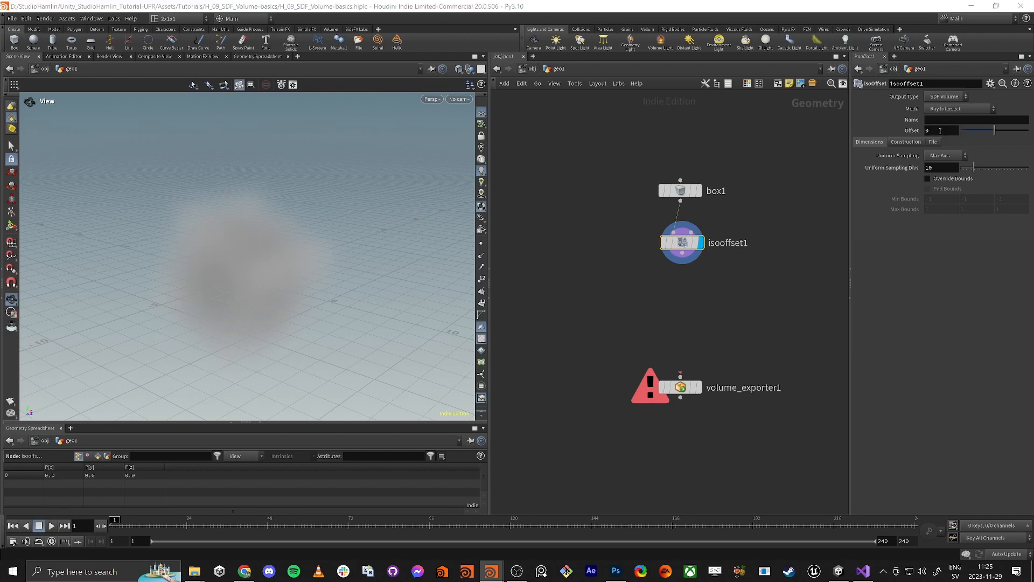
{"action": "left_click_drag", "start_coordinate": [204, 275], "coordinate": [273, 242]}
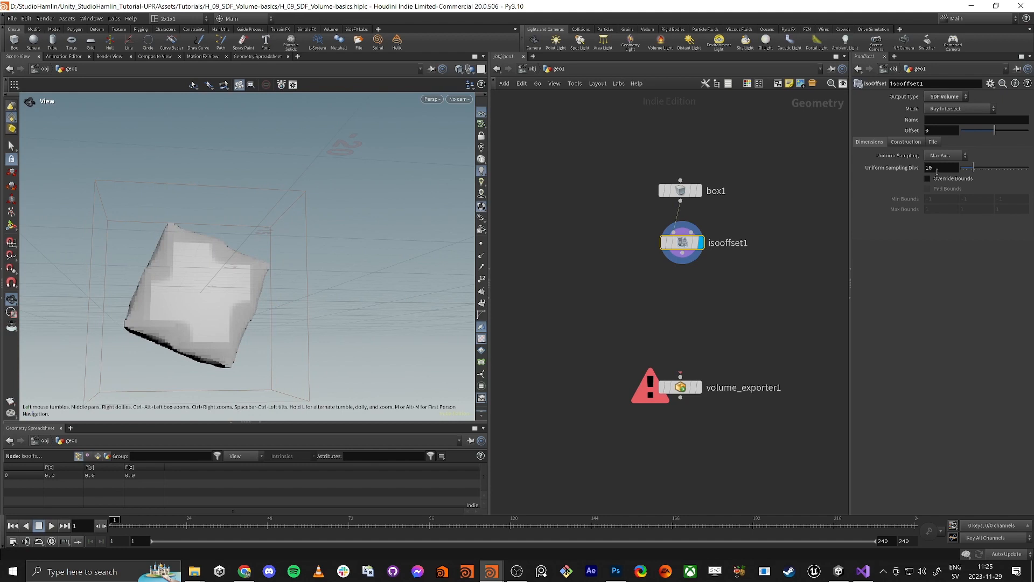
{"action": "left_click_drag", "start_coordinate": [851, 188], "coordinate": [754, 200]}
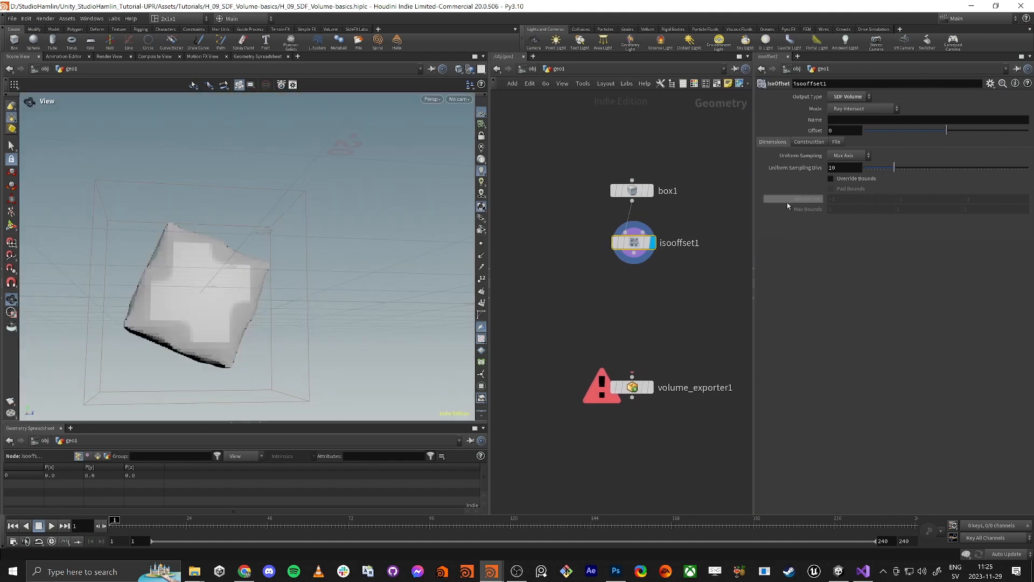
{"action": "double_click", "coordinate": [841, 171]}
Switch to Unity, look for the SDF Bake Tool among the Visual Effects utilities, and go back to Houdini
{"action": "key", "text": "alt+Tab"}
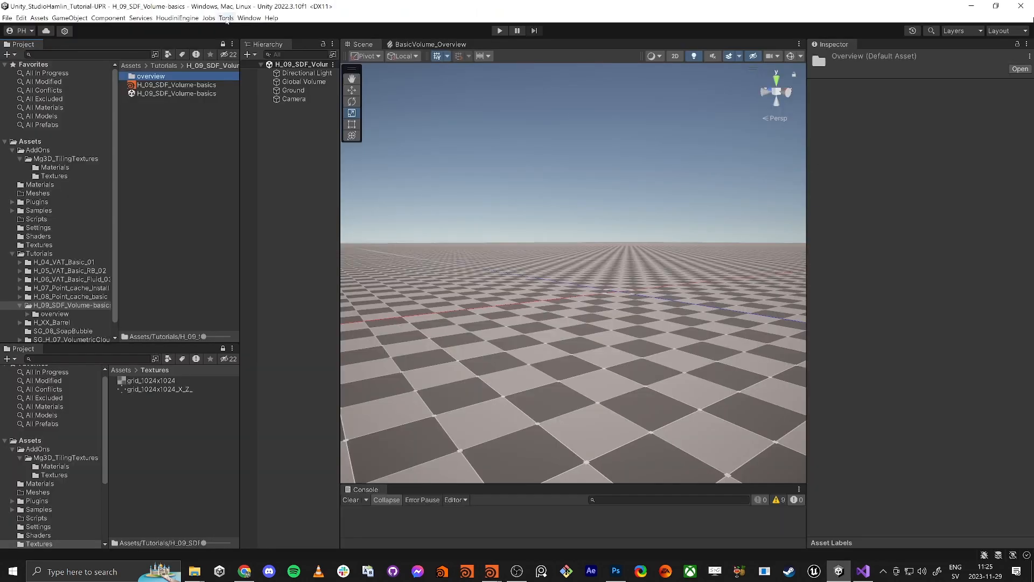
{"action": "left_click", "coordinate": [247, 19]}
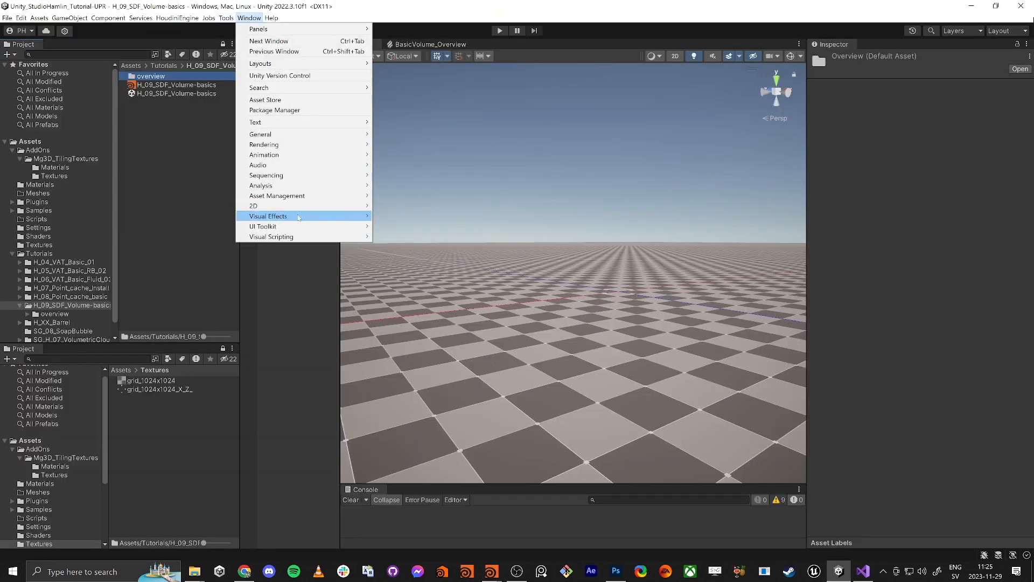
{"action": "mouse_move", "coordinate": [301, 218]}
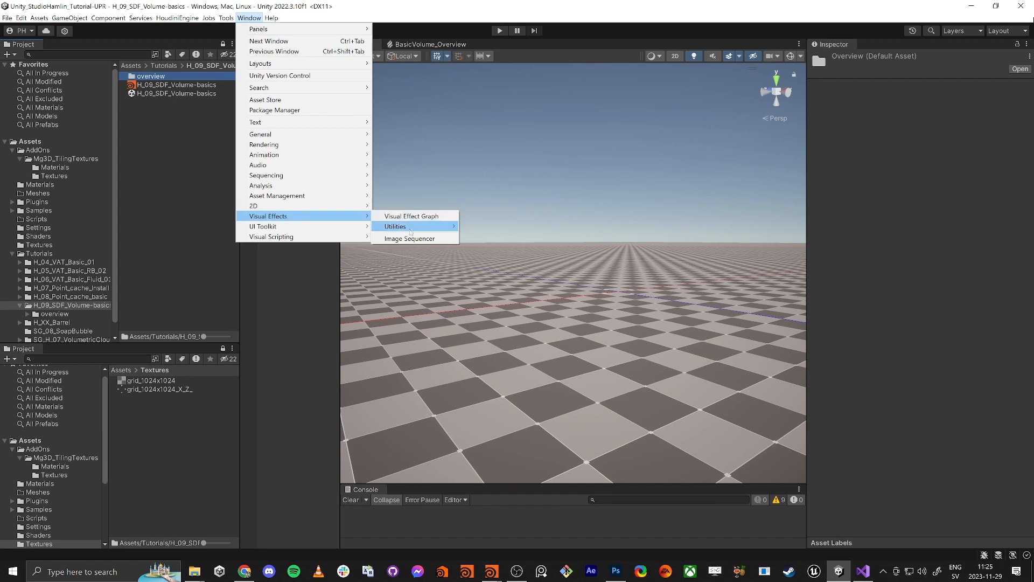
{"action": "mouse_move", "coordinate": [412, 229]}
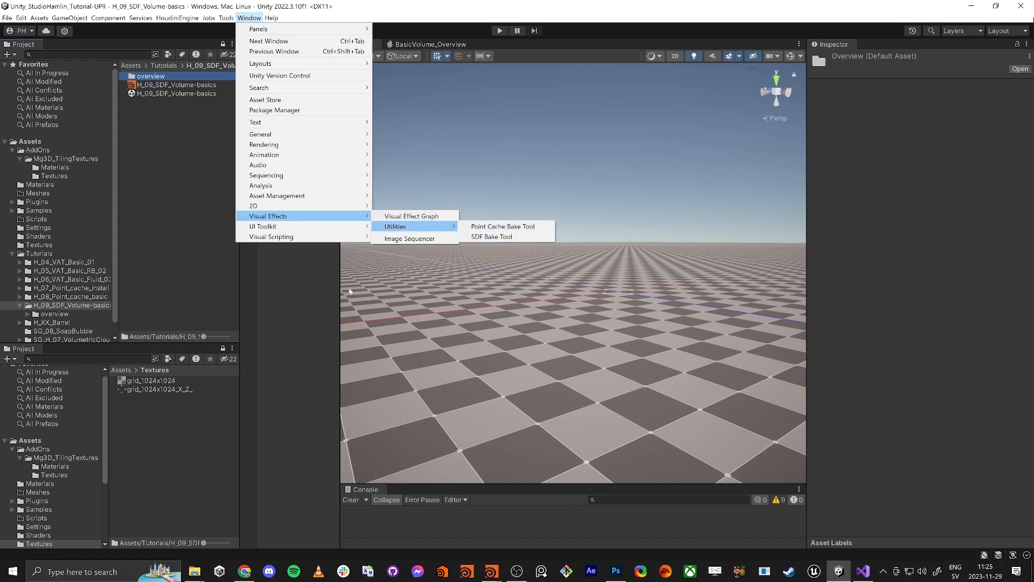
{"action": "key", "text": "alt+Tab"}
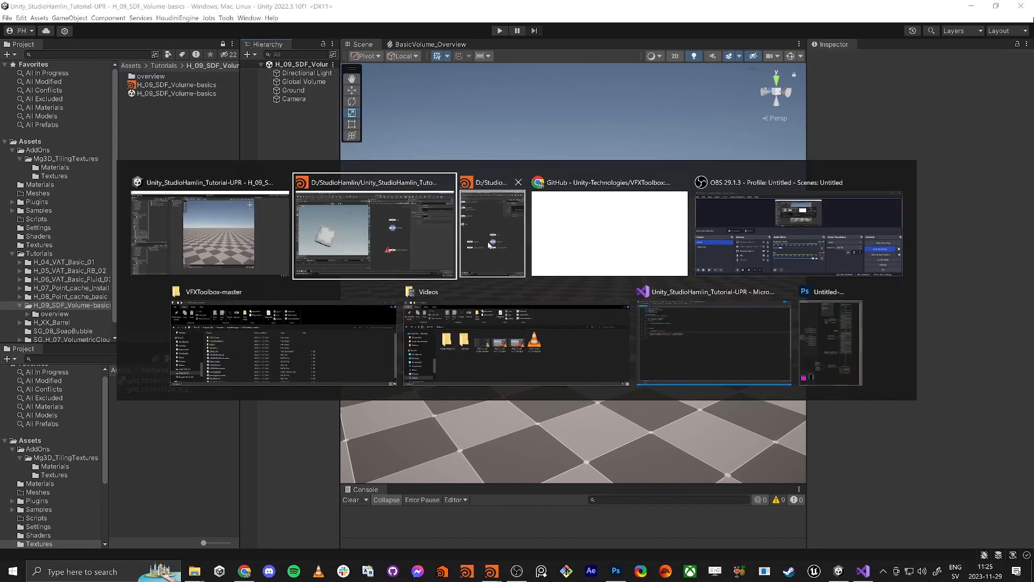
Select the overview folder in Unity's H_09_SDF_Volume-basics folder, and switch to the File Explorer window
{"action": "left_click", "coordinate": [469, 346]}
{"action": "key", "text": "alt+Tab"}
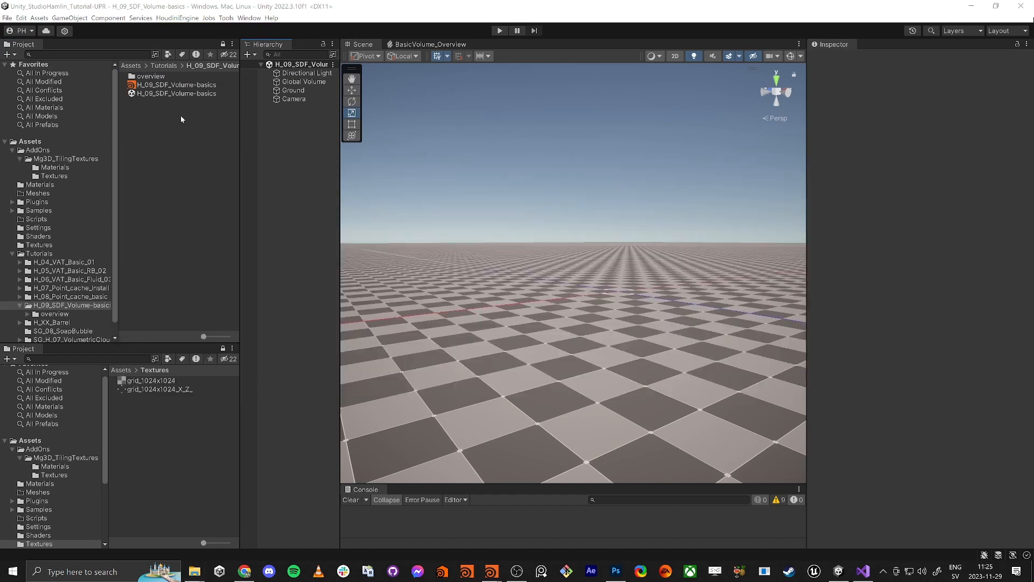
{"action": "left_click", "coordinate": [149, 77]}
{"action": "key", "text": "alt+Tab"}
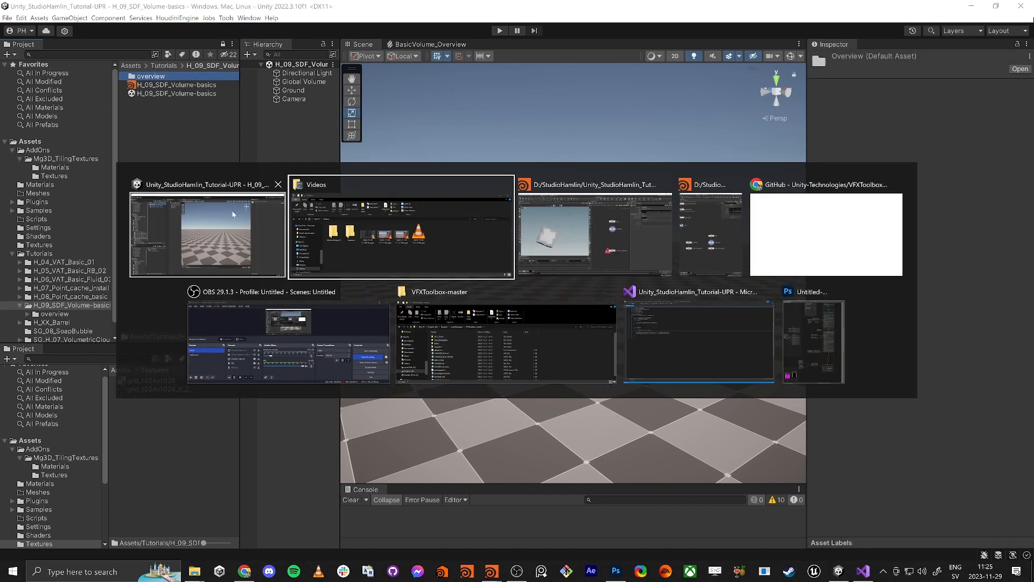
{"action": "left_click", "coordinate": [452, 256]}
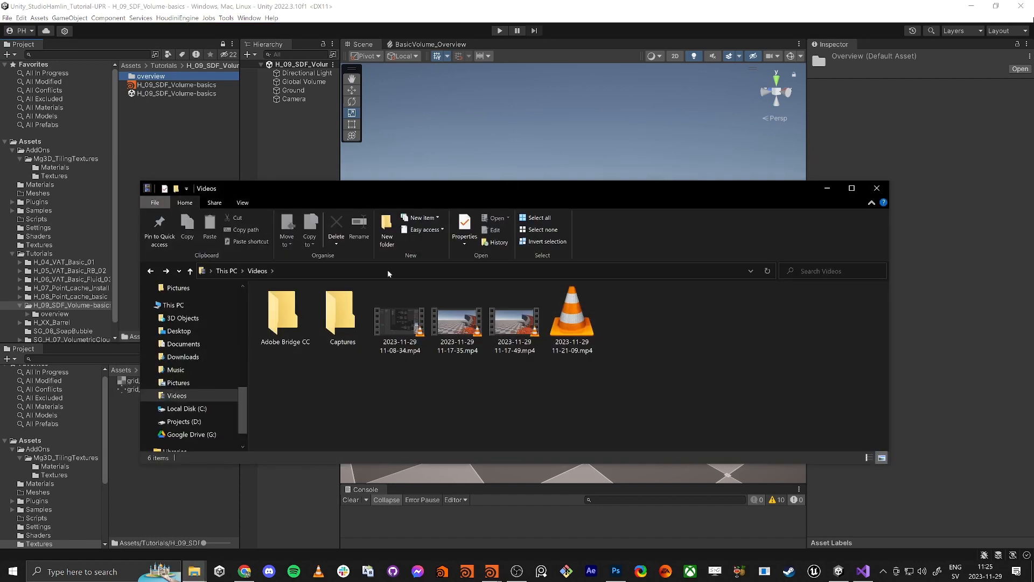
Navigate File Explorer to the D:\Houdini\unityPackages folder
{"action": "left_click", "coordinate": [389, 274]}
{"action": "type", "text": "d:\\stablediffusion"}
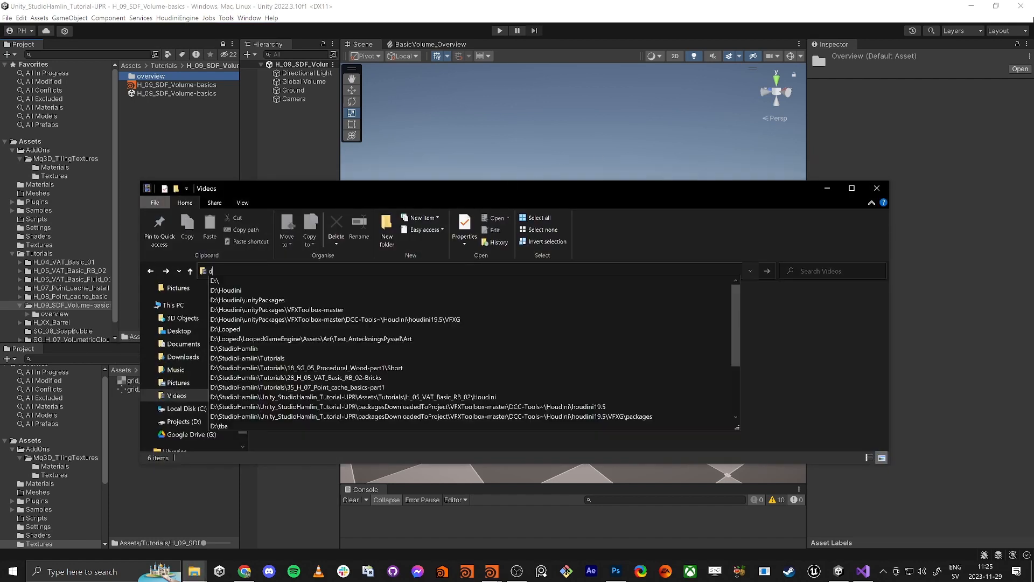
{"action": "key", "text": "BackSpace"}
{"action": "key", "text": "BackSpace"}
{"action": "key", "text": "BackSpace"}
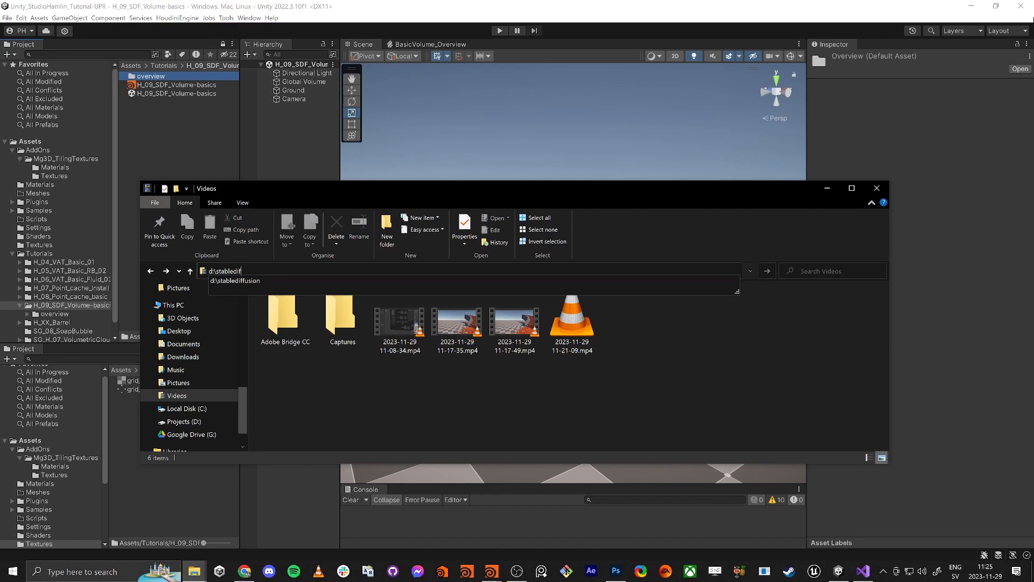
{"action": "key", "text": "BackSpace"}
{"action": "key", "text": "BackSpace"}
{"action": "key", "text": "BackSpace"}
{"action": "key", "text": "BackSpace"}
{"action": "key", "text": "BackSpace"}
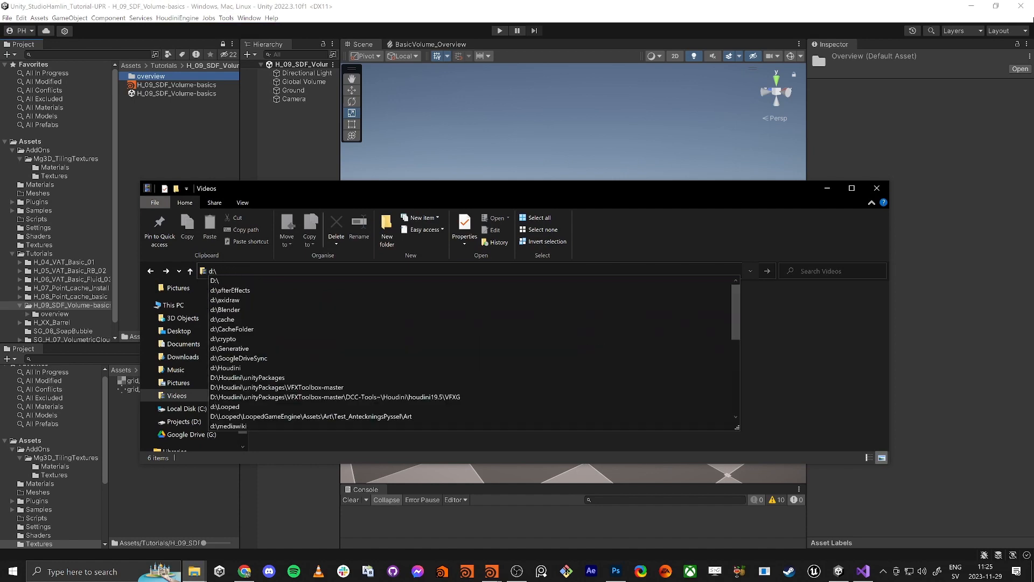
{"action": "type", "text": "hou"}
{"action": "key", "text": "Down"}
{"action": "key", "text": "Down"}
{"action": "key", "text": "Return"}
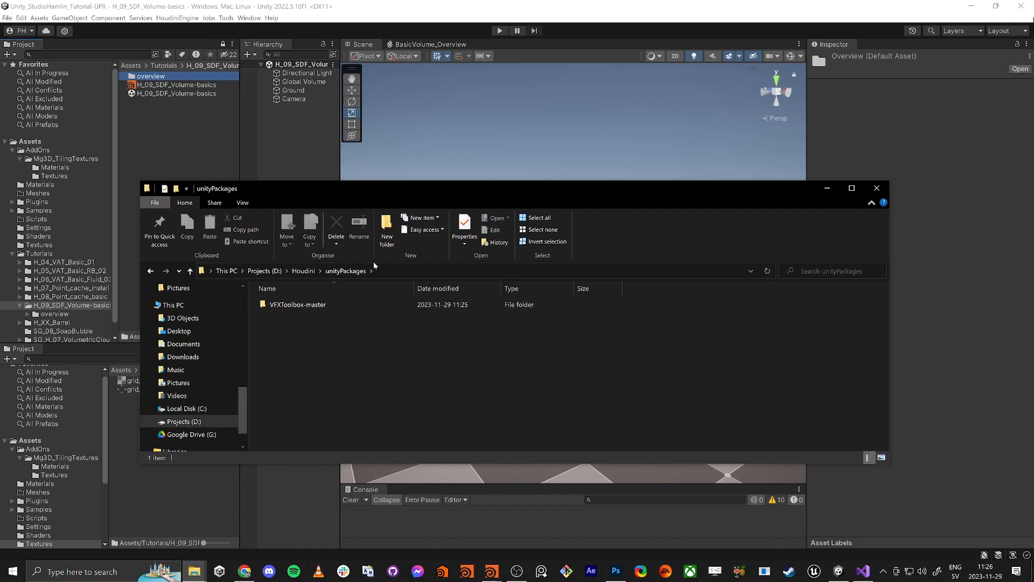
Look over the example files in VFXToolbox-master\DCC-Tools~\Houdini\Examples, close the folder window, and switch back to Houdini
{"action": "double_click", "coordinate": [326, 305]}
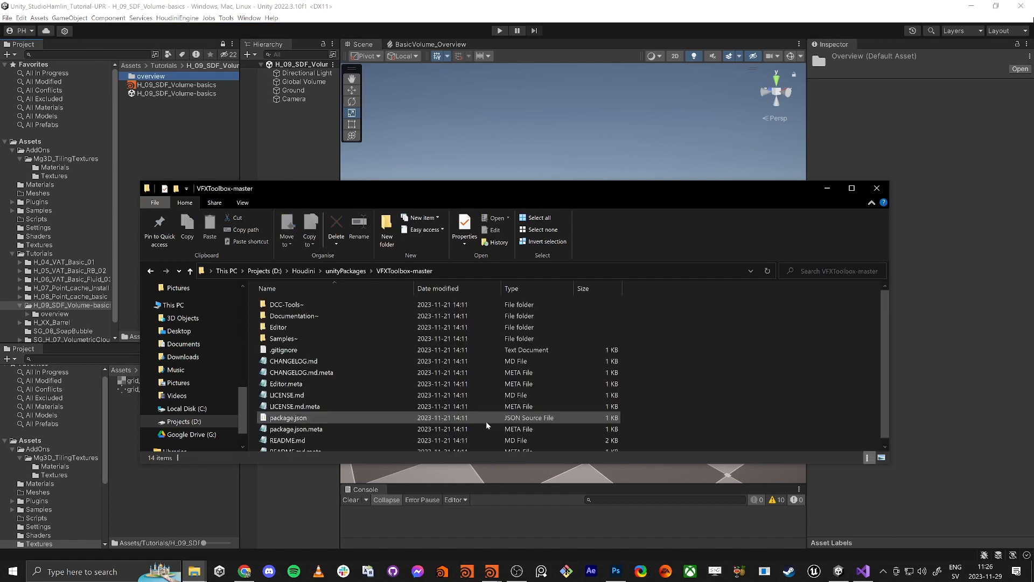
{"action": "key", "text": "Return"}
{"action": "key", "text": "Down"}
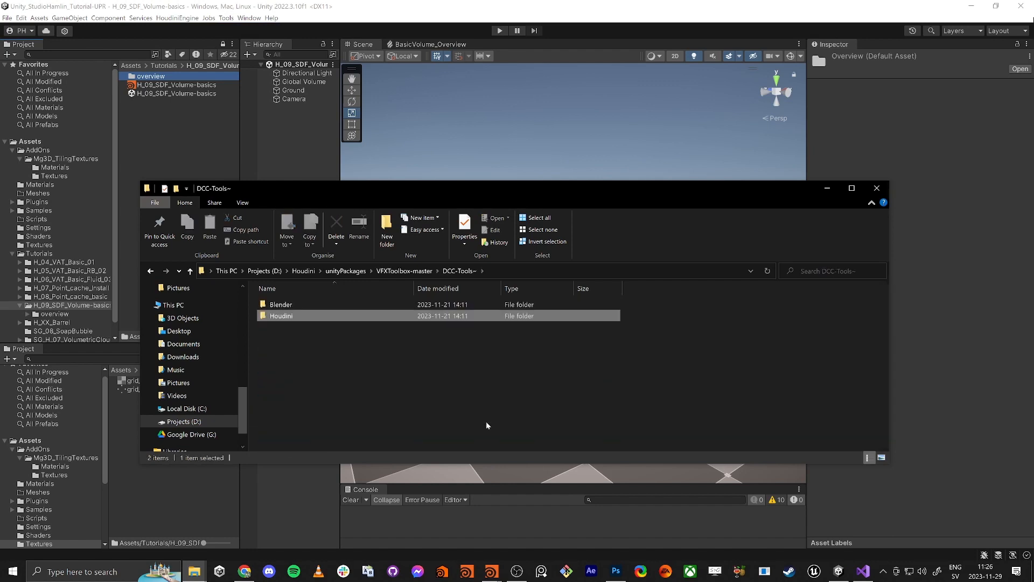
{"action": "key", "text": "Return"}
{"action": "key", "text": "Return"}
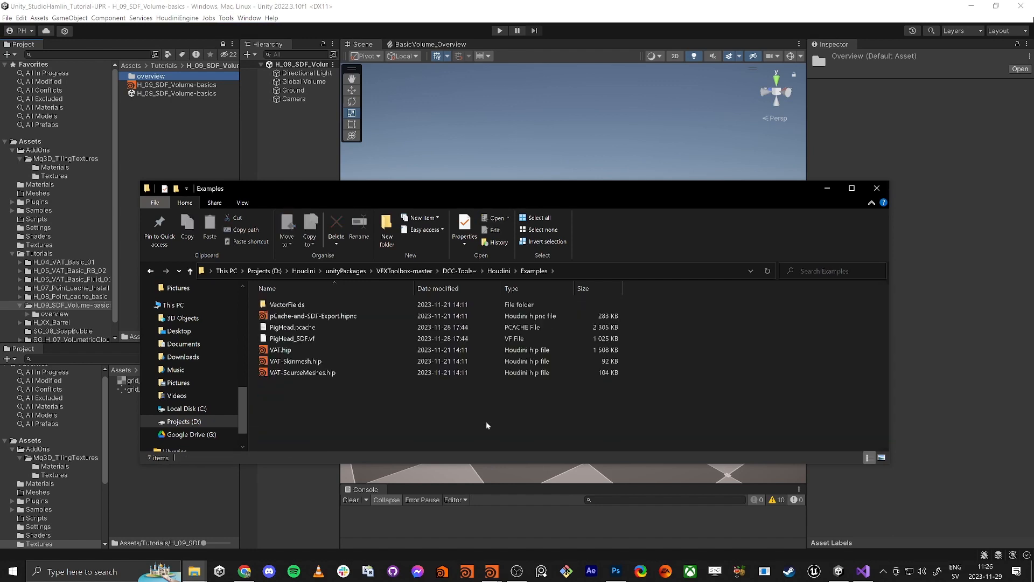
{"action": "key", "text": "Down"}
{"action": "key", "text": "Down"}
{"action": "key", "text": "End"}
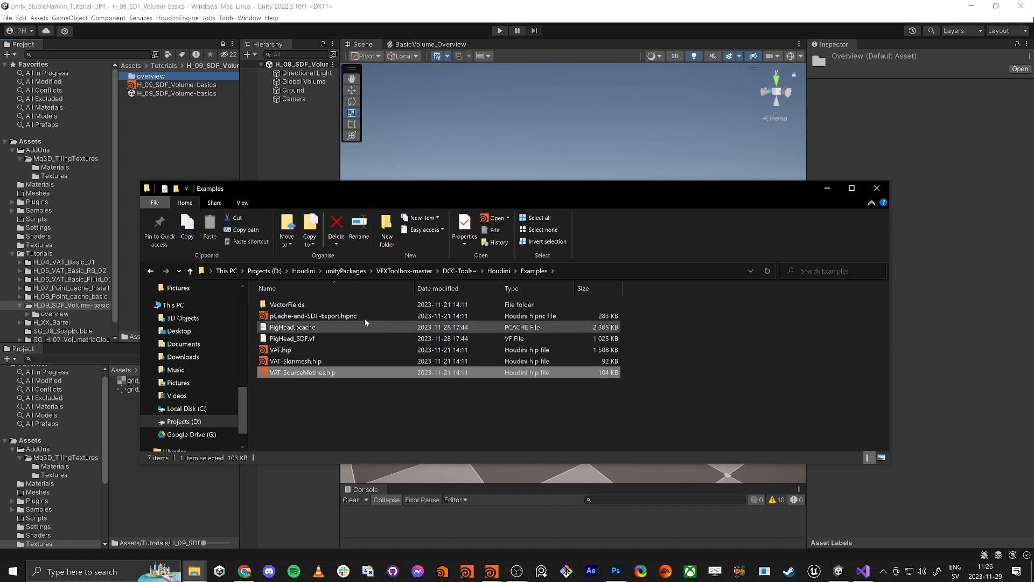
{"action": "left_click", "coordinate": [877, 188]}
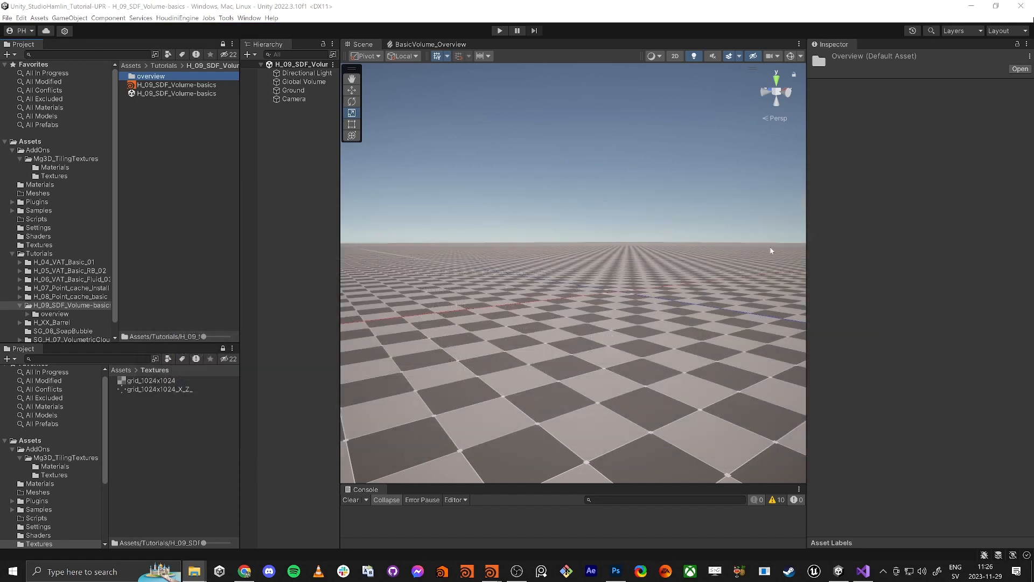
{"action": "key", "text": "alt+Tab"}
{"action": "left_click", "coordinate": [561, 241]}
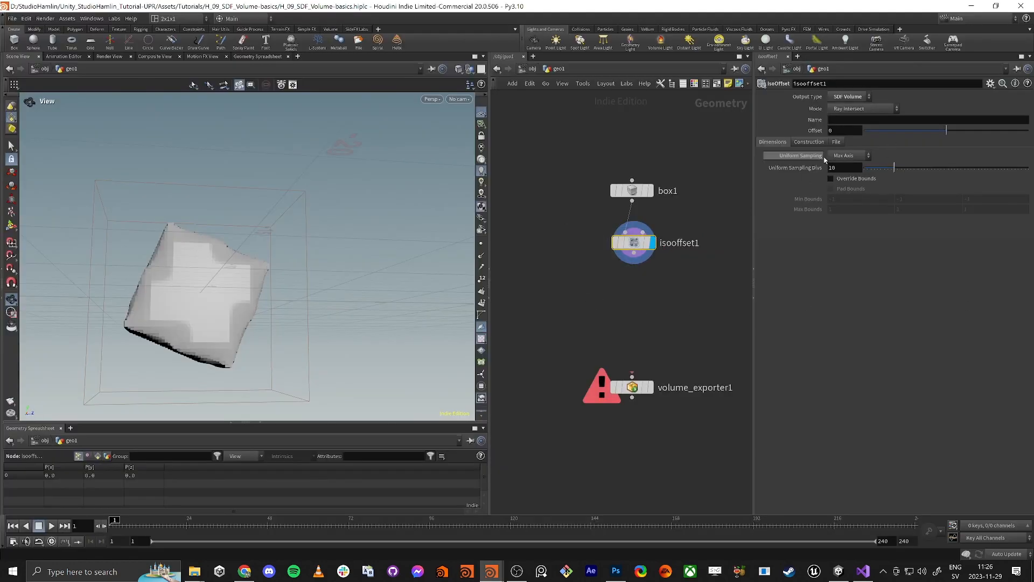
Set the IsoOffset's Uniform Sampling Divs to 64 and inspect the SDF box from several angles
{"action": "left_click_drag", "start_coordinate": [854, 169], "coordinate": [829, 173]}
{"action": "type", "text": "64"}
{"action": "key", "text": "Return"}
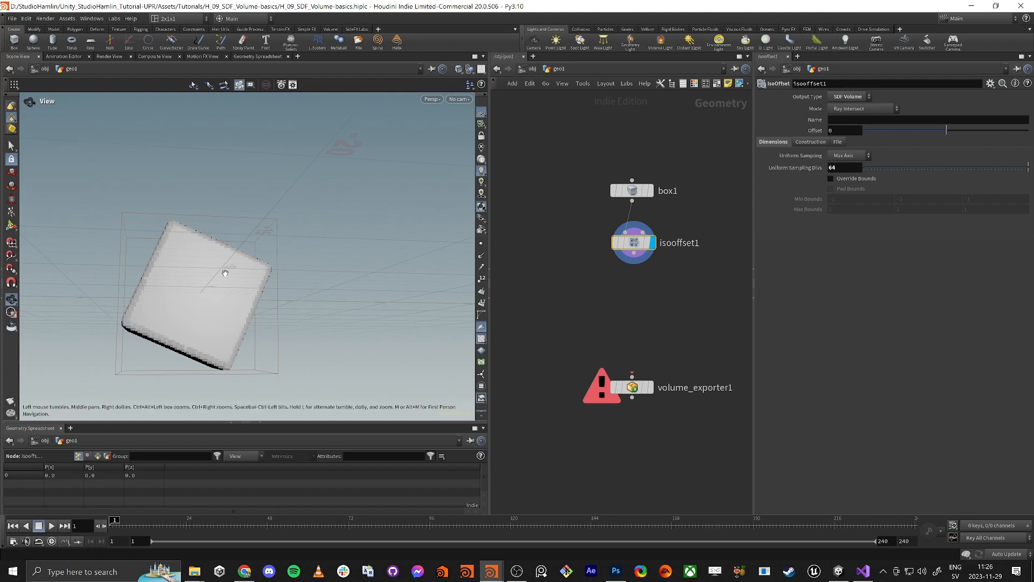
{"action": "left_click_drag", "start_coordinate": [226, 273], "coordinate": [237, 253]}
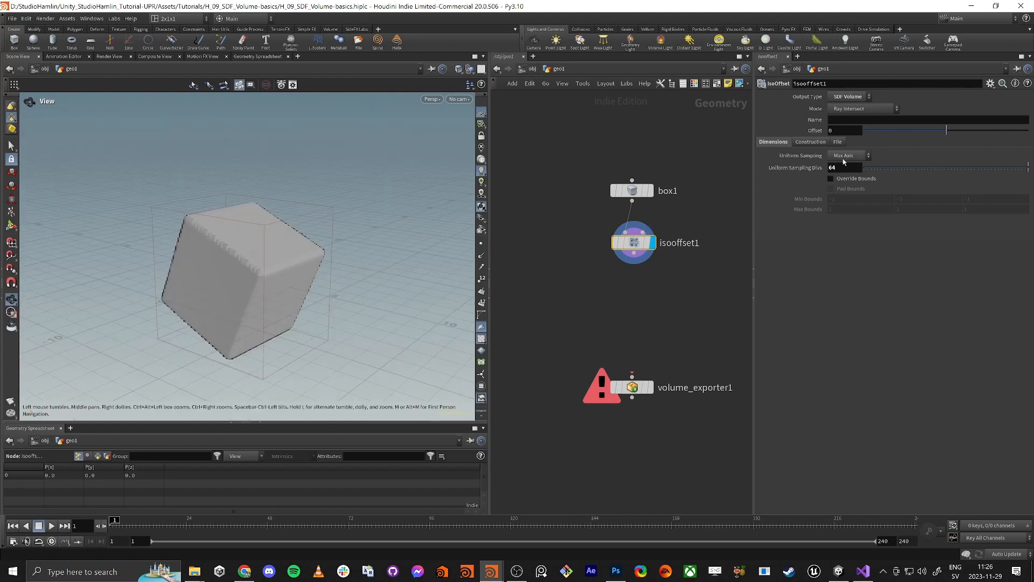
{"action": "left_click_drag", "start_coordinate": [174, 263], "coordinate": [242, 232]}
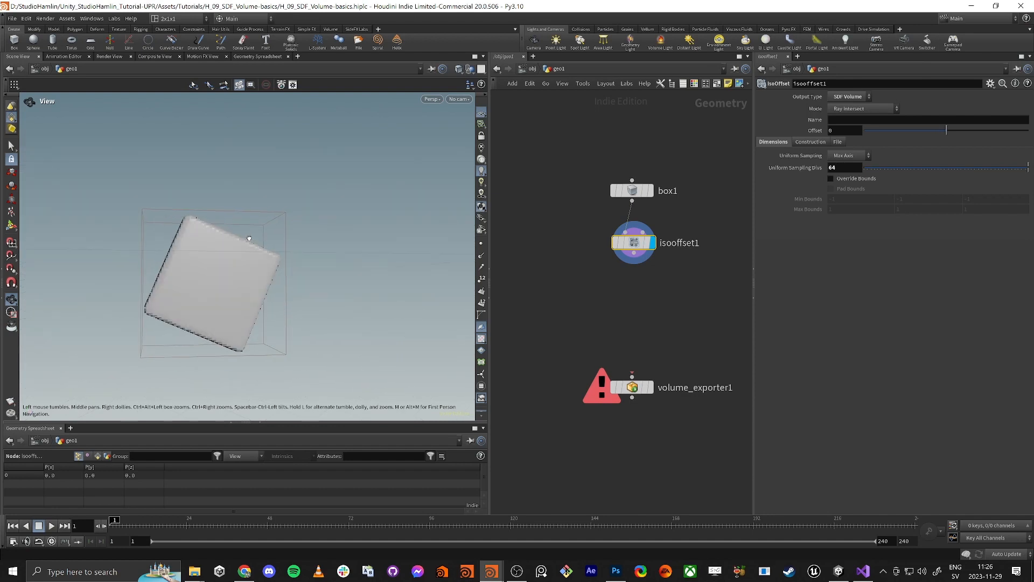
Set the IsoOffset's Uniform Sampling Divs to 32 and examine the SDF box and its bounding volume
{"action": "left_click", "coordinate": [845, 167]}
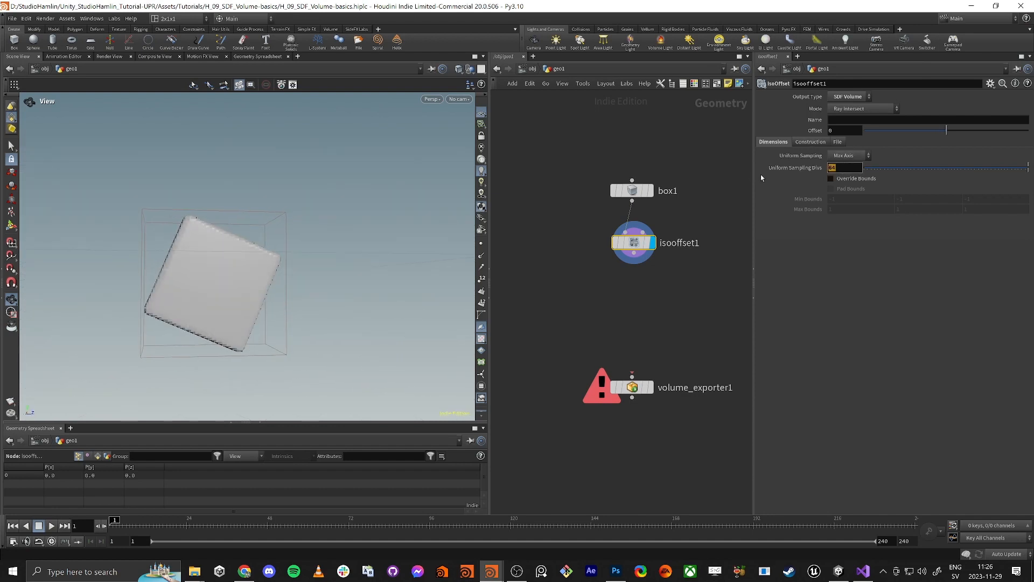
{"action": "type", "text": "32"}
{"action": "key", "text": "Return"}
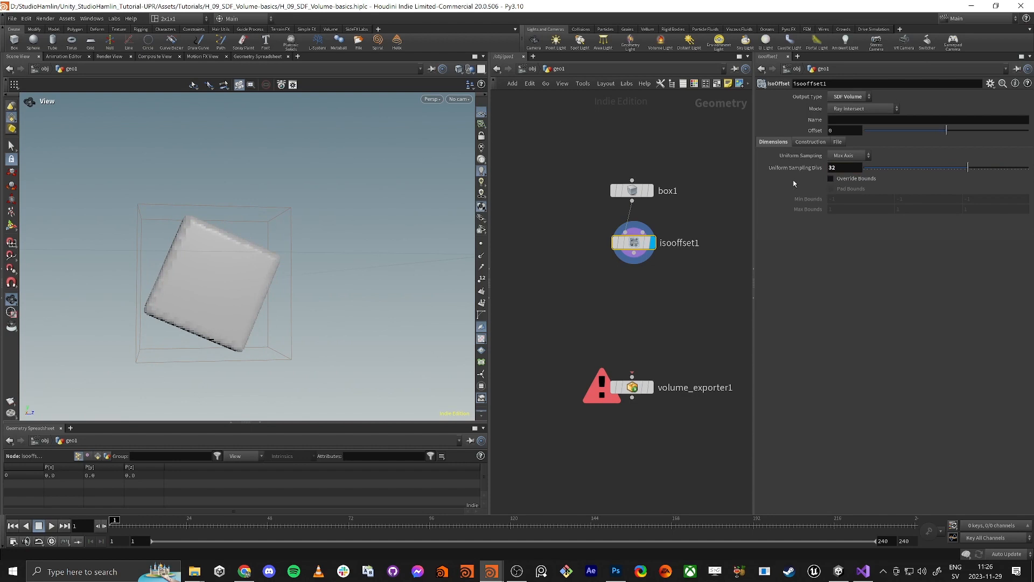
{"action": "left_click_drag", "start_coordinate": [235, 256], "coordinate": [197, 282]}
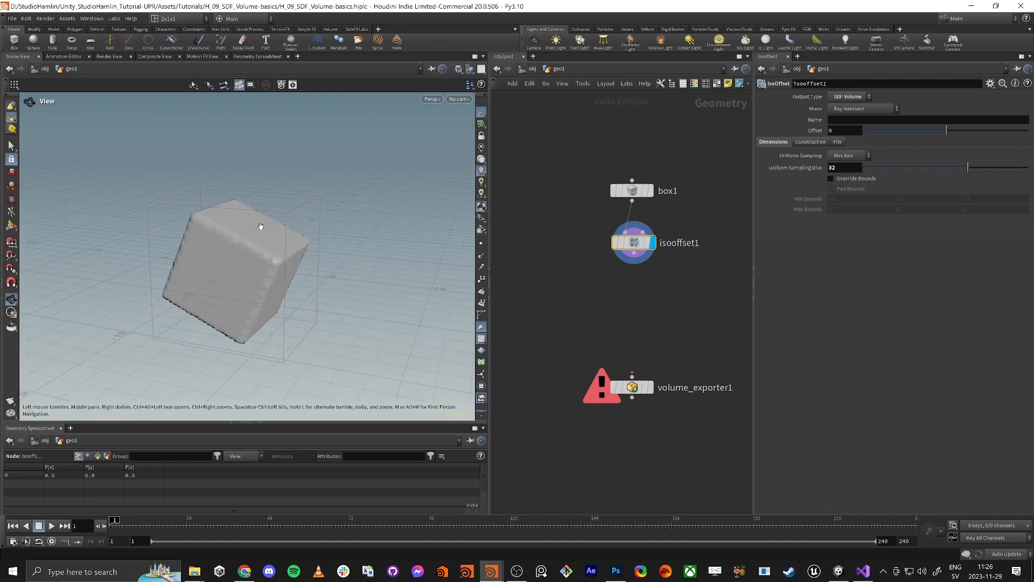
{"action": "left_click_drag", "start_coordinate": [261, 226], "coordinate": [333, 215]}
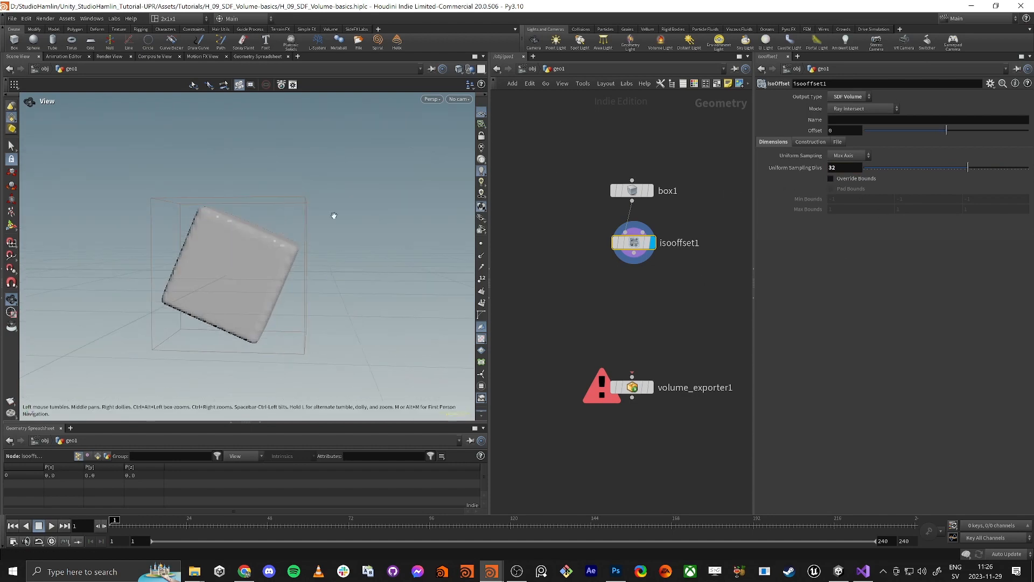
{"action": "middle_click_drag", "start_coordinate": [617, 282], "coordinate": [596, 264]}
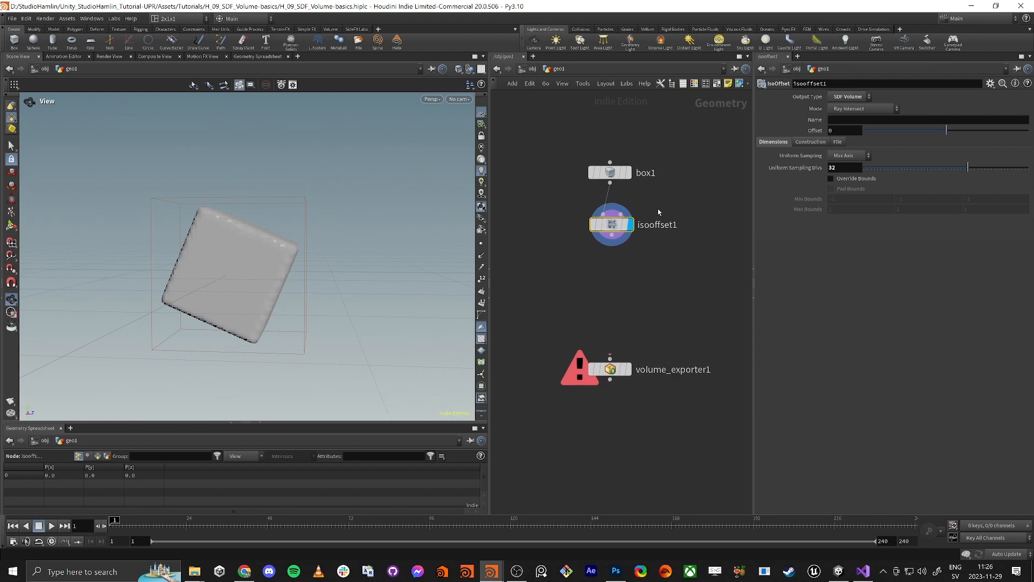
{"action": "left_click_drag", "start_coordinate": [272, 262], "coordinate": [254, 259]}
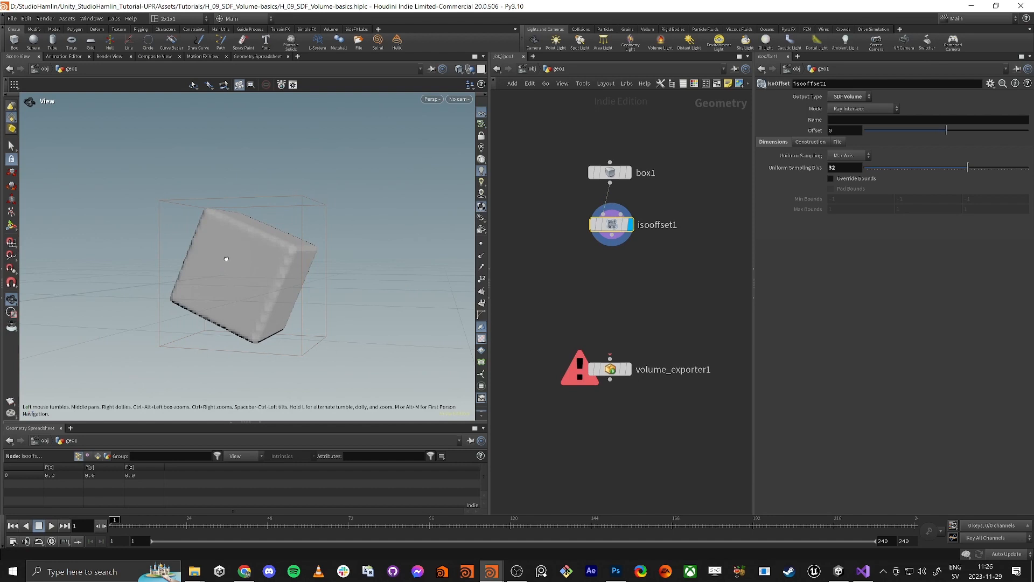
{"action": "left_click_drag", "start_coordinate": [227, 259], "coordinate": [225, 259]}
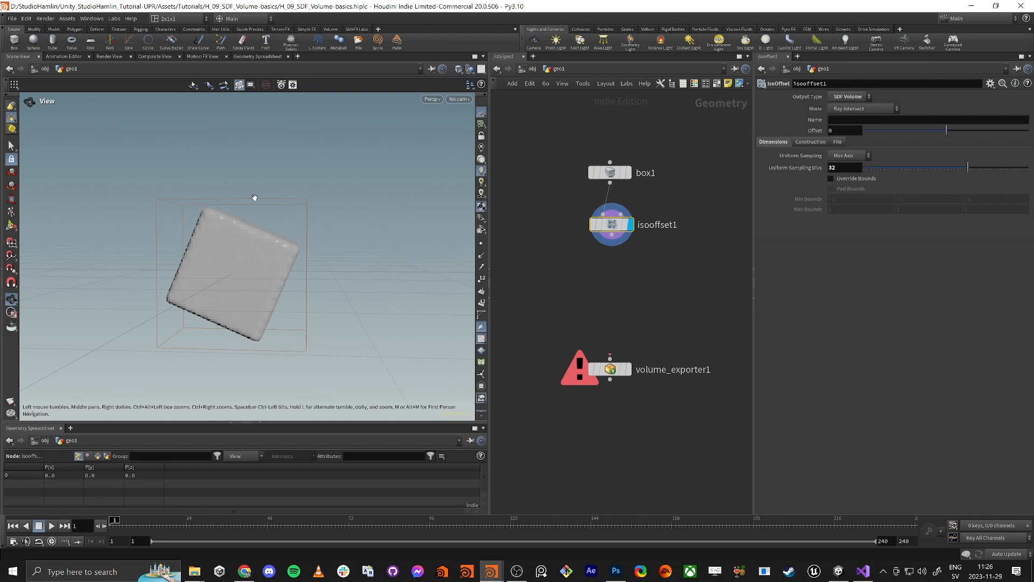
{"action": "mouse_move", "coordinate": [257, 203]}
{"action": "left_mouse_down"}
{"action": "mouse_move", "coordinate": [269, 205]}
{"action": "mouse_move", "coordinate": [254, 208]}
{"action": "left_mouse_up"}
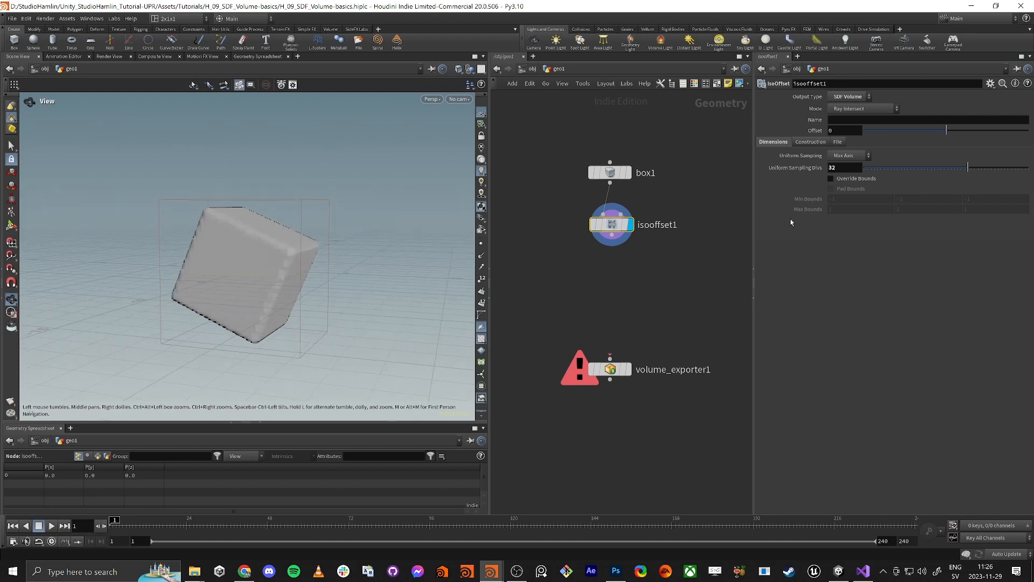
Enable Override Bounds on the IsoOffset and link the Y and Z Max Bounds to the X value with relative references
{"action": "left_click", "coordinate": [831, 178]}
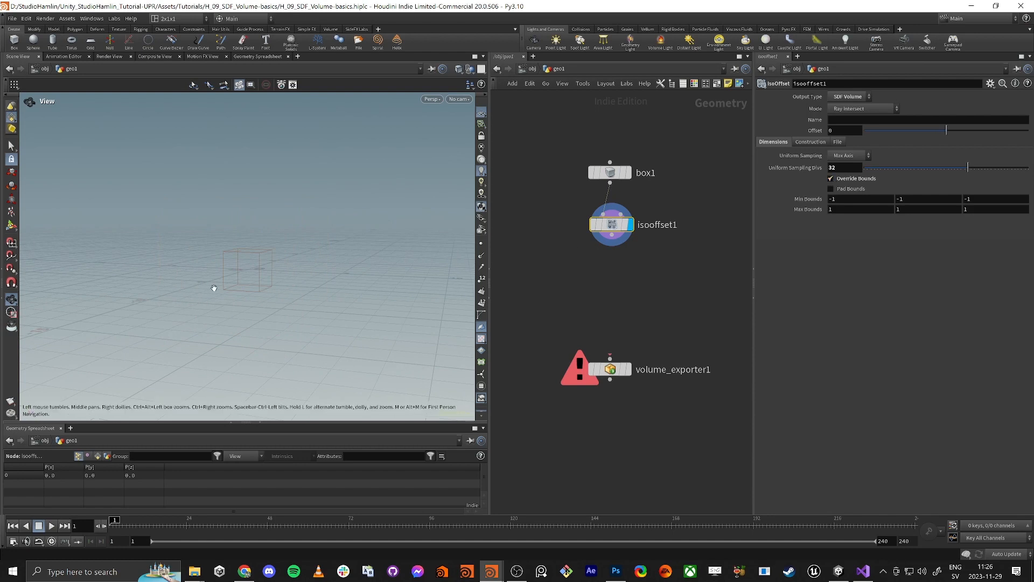
{"action": "left_click_drag", "start_coordinate": [212, 286], "coordinate": [240, 286]}
{"action": "right_click", "coordinate": [836, 211]}
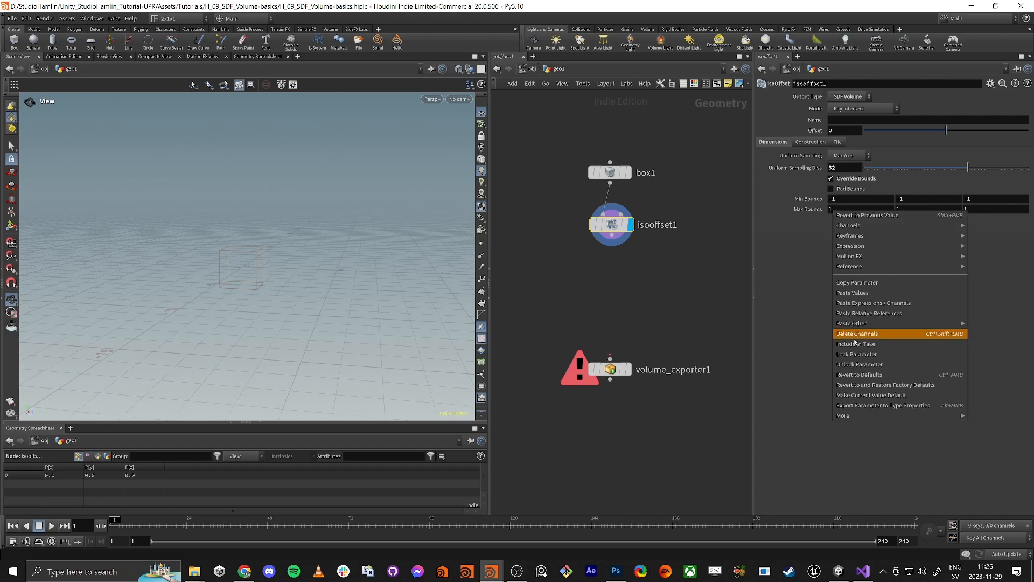
{"action": "left_click", "coordinate": [879, 284]}
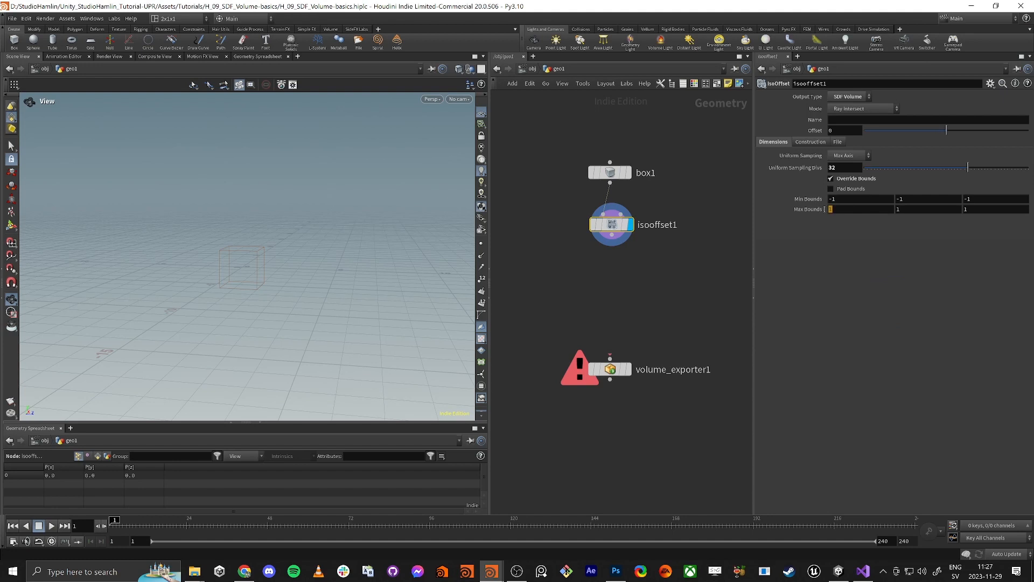
{"action": "left_click", "coordinate": [830, 209]}
{"action": "right_click", "coordinate": [909, 210]}
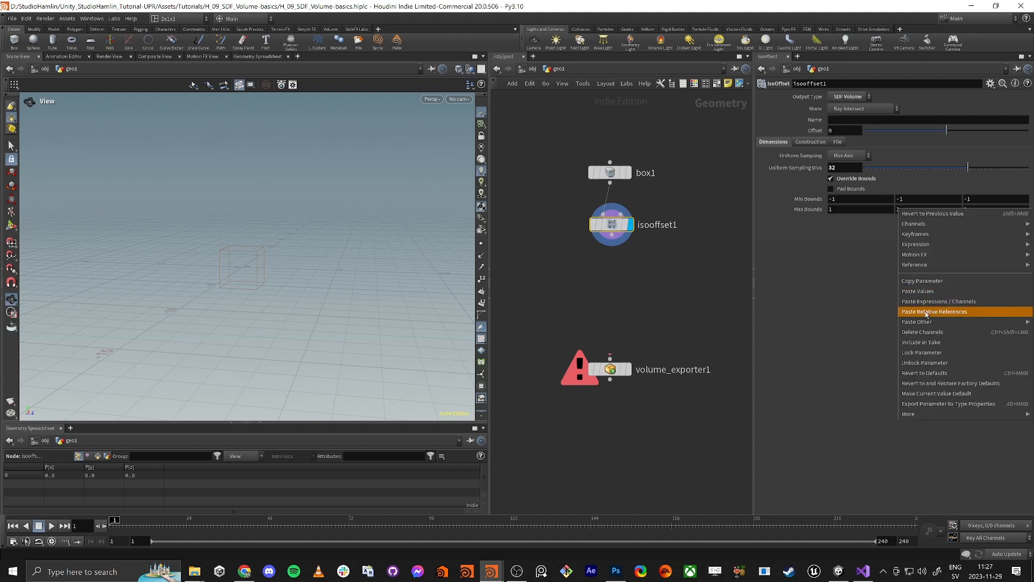
{"action": "left_click", "coordinate": [927, 313]}
{"action": "right_click", "coordinate": [997, 209]}
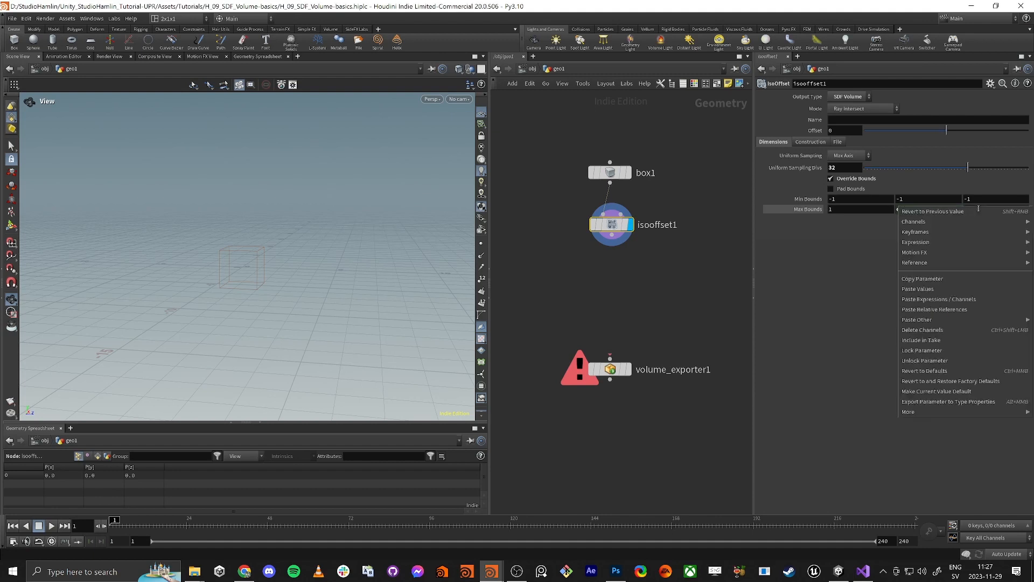
{"action": "left_click", "coordinate": [954, 311]}
Link all three Min Bounds values to the X Max Bounds value with relative references
{"action": "right_click", "coordinate": [847, 200]}
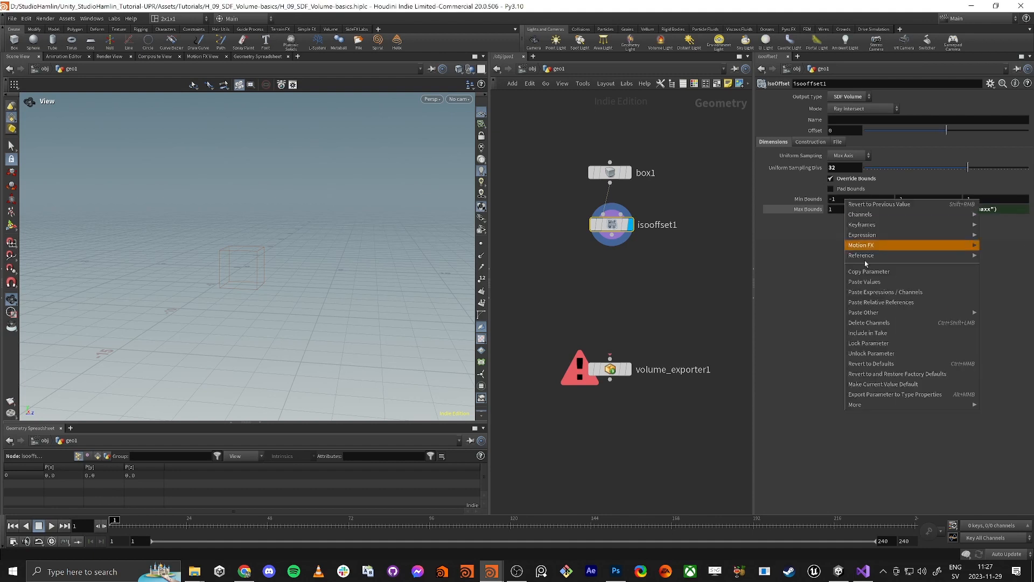
{"action": "left_click", "coordinate": [889, 302]}
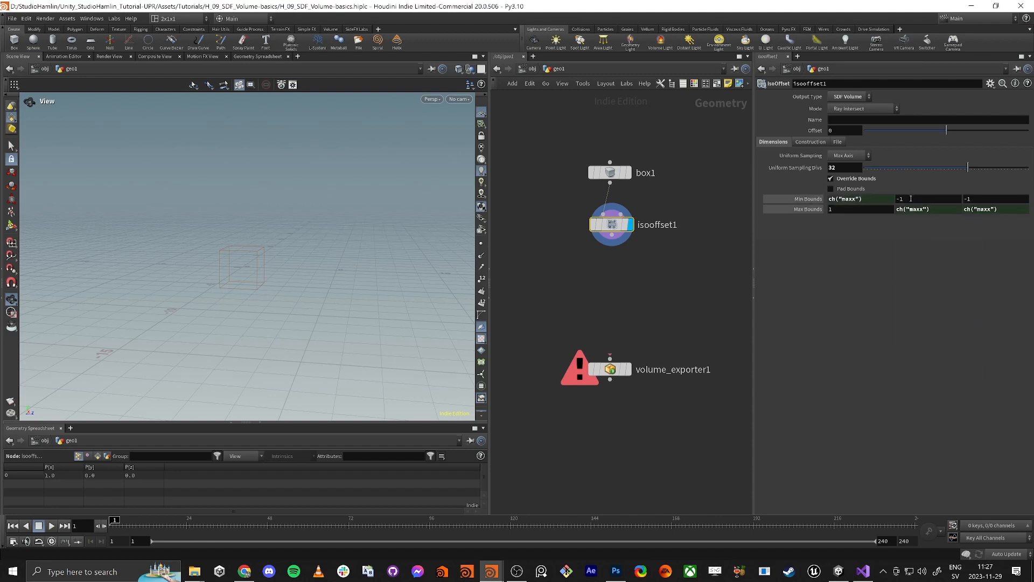
{"action": "right_click", "coordinate": [922, 198]}
{"action": "left_click", "coordinate": [937, 300]}
{"action": "right_click", "coordinate": [992, 199]}
{"action": "left_click", "coordinate": [949, 310]}
Negate the X, Y and Z Min Bounds references on the IsoOffset so each reads -ch("maxx")
{"action": "left_click", "coordinate": [830, 200]}
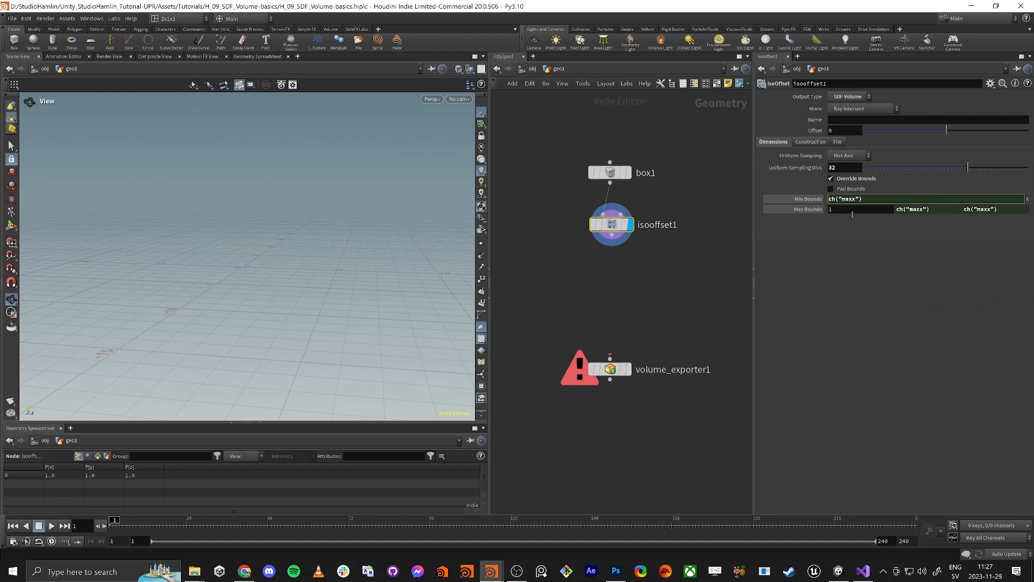
{"action": "type", "text": "-"}
{"action": "key", "text": "Return"}
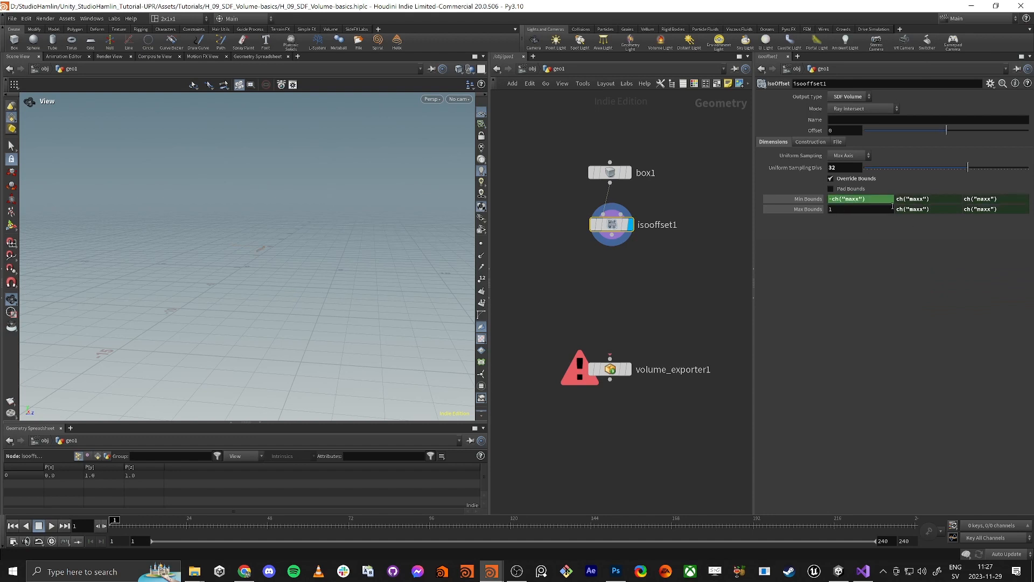
{"action": "left_click", "coordinate": [897, 199]}
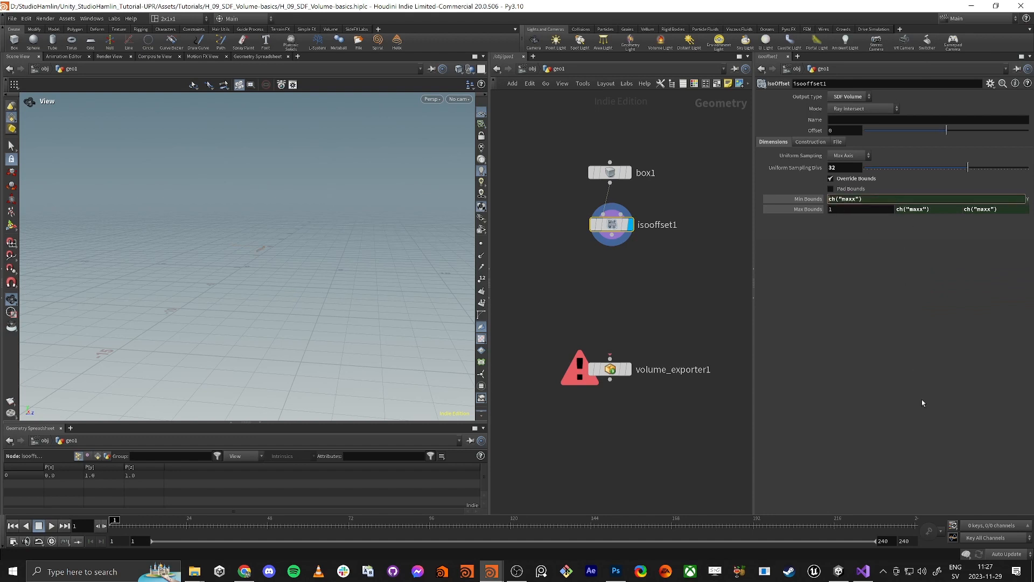
{"action": "type", "text": "-"}
{"action": "key", "text": "Return"}
{"action": "left_click", "coordinate": [964, 198]}
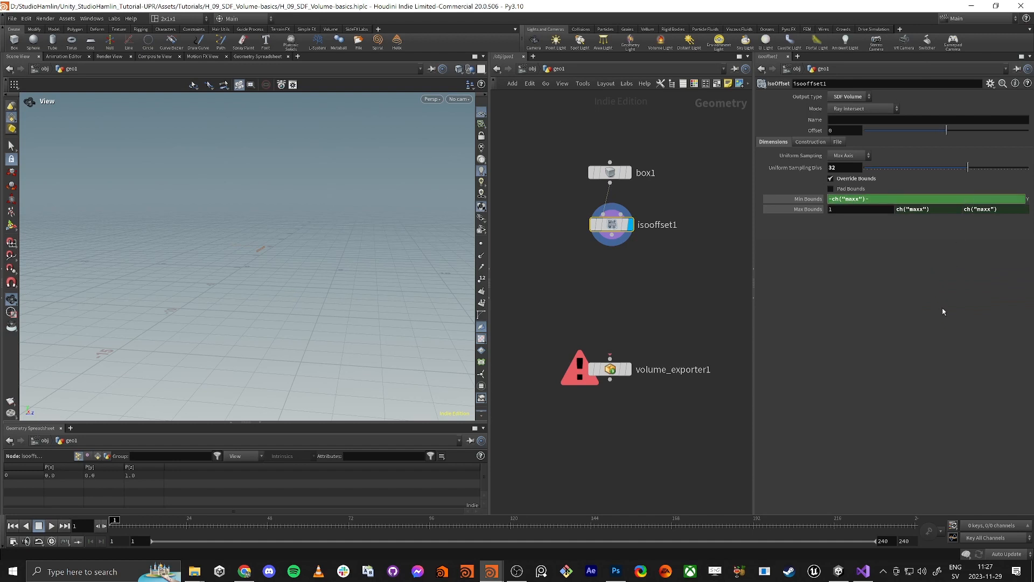
{"action": "key", "text": "Escape"}
{"action": "left_click", "coordinate": [964, 199]}
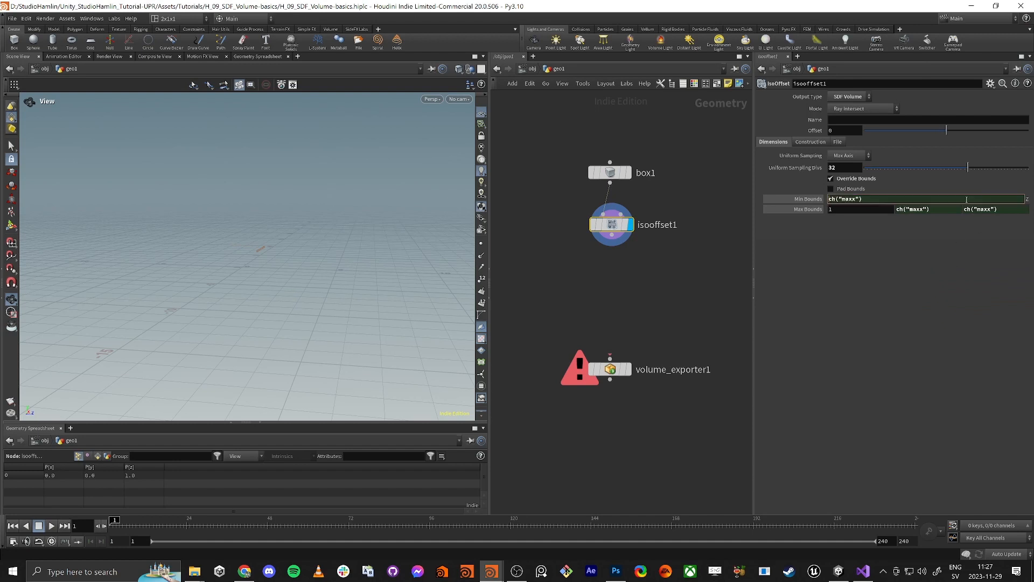
{"action": "type", "text": "-"}
{"action": "key", "text": "Return"}
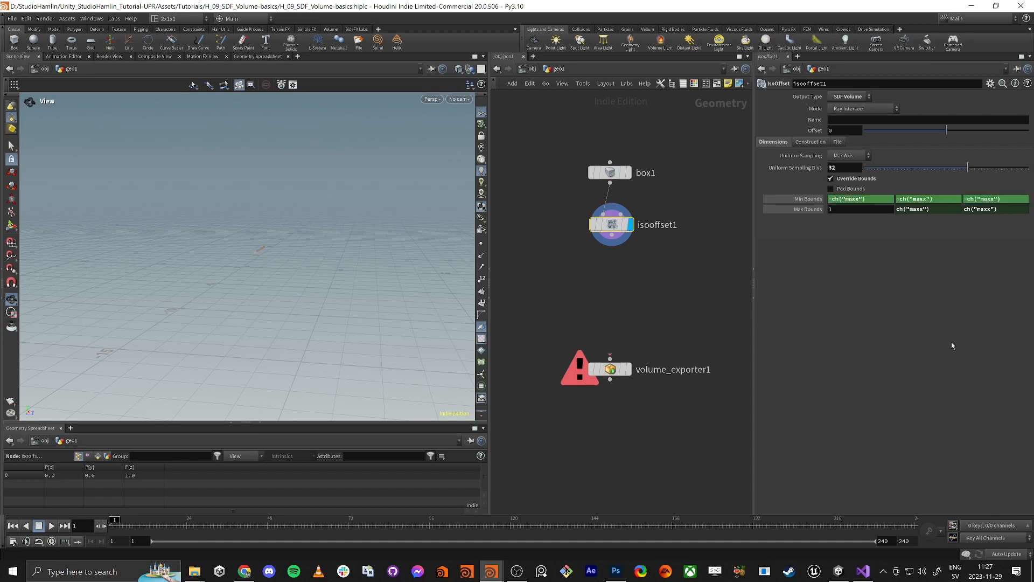
Set the IsoOffset's X Max Bounds to 5 and check the enlarged bounding volume around the SDF box
{"action": "left_click", "coordinate": [805, 200]}
{"action": "left_click", "coordinate": [808, 209]}
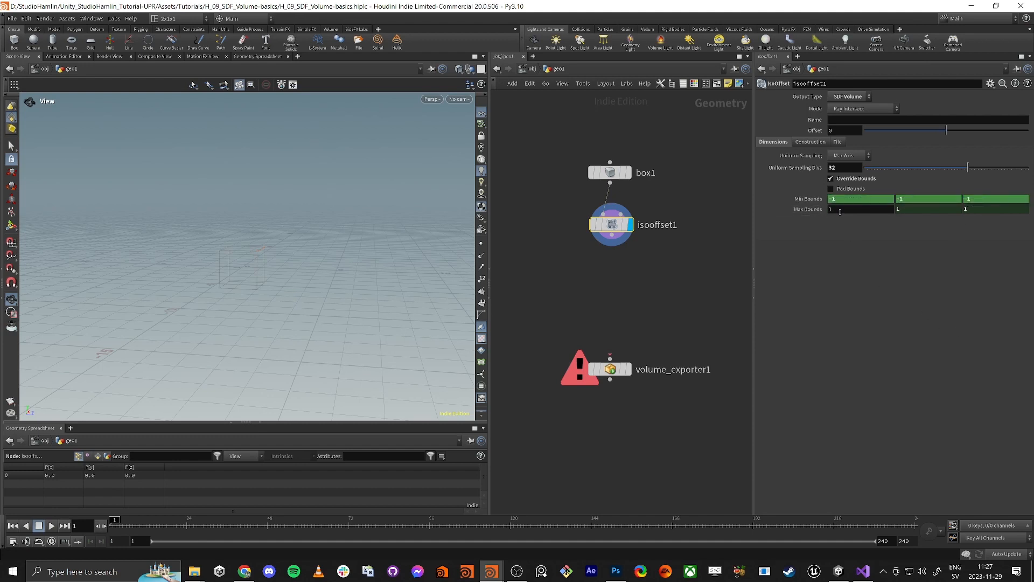
{"action": "middle_click_drag", "start_coordinate": [836, 211], "coordinate": [905, 219]}
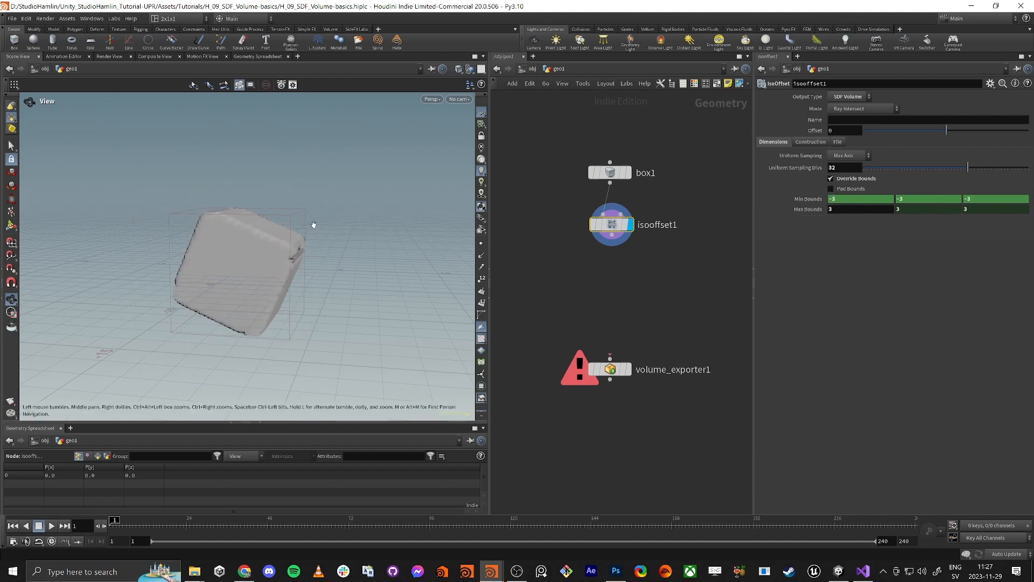
{"action": "mouse_move", "coordinate": [245, 230]}
{"action": "left_mouse_down"}
{"action": "mouse_move", "coordinate": [260, 236]}
{"action": "mouse_move", "coordinate": [249, 233]}
{"action": "left_mouse_up"}
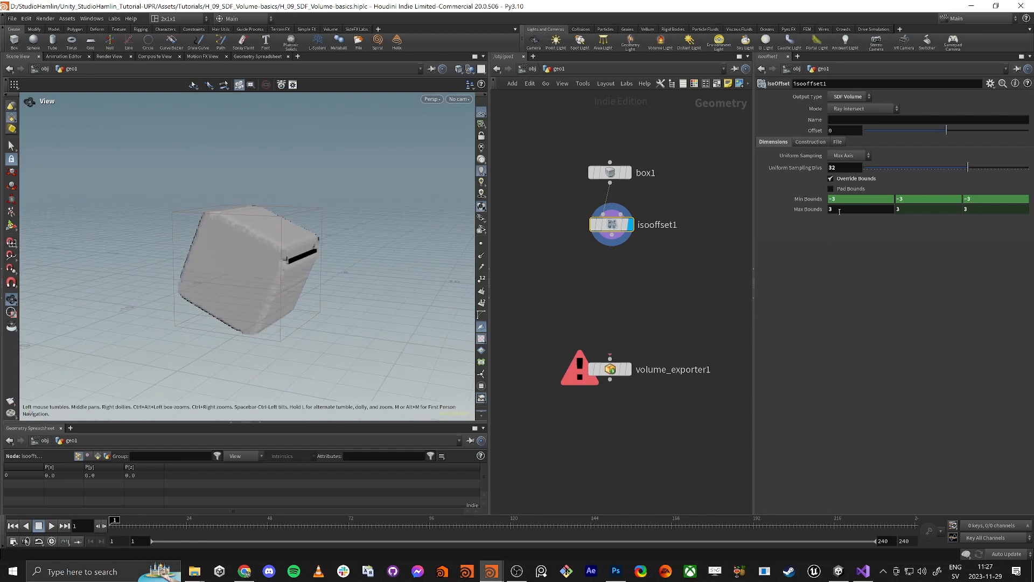
{"action": "middle_click_drag", "start_coordinate": [839, 211], "coordinate": [897, 208]}
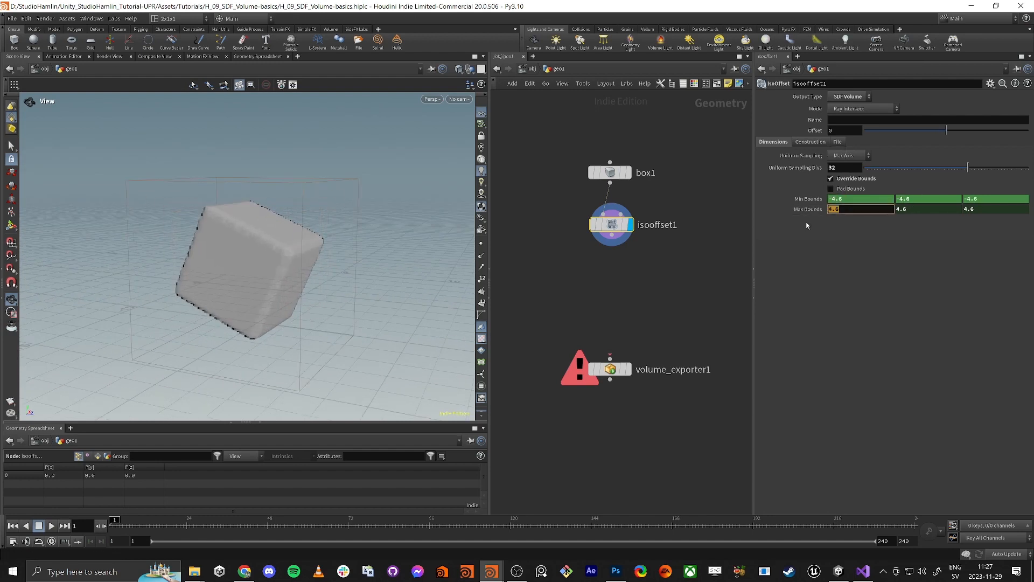
{"action": "type", "text": "5"}
{"action": "key", "text": "Tab"}
{"action": "left_click", "coordinate": [849, 240]}
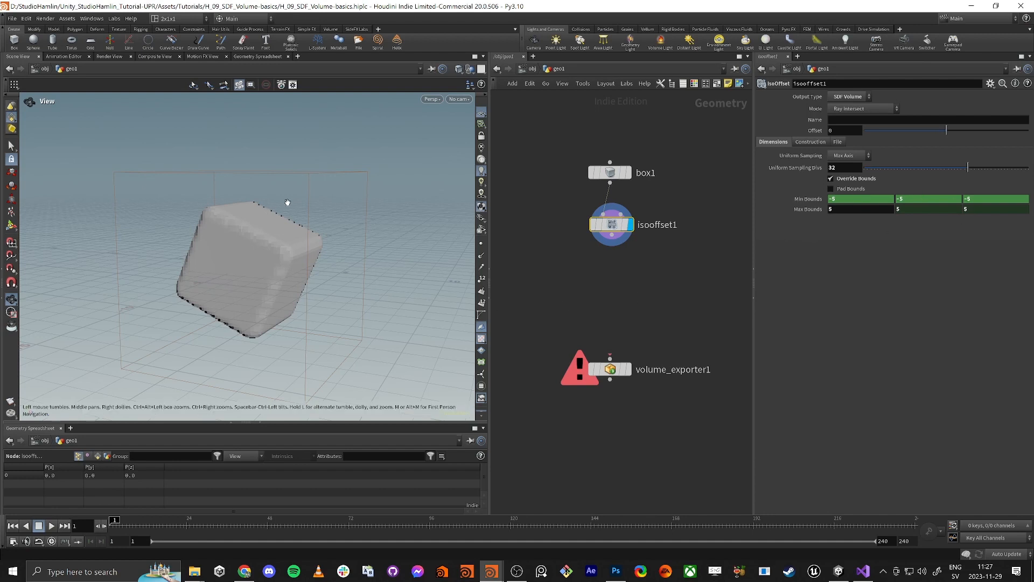
{"action": "left_click_drag", "start_coordinate": [284, 201], "coordinate": [316, 211]}
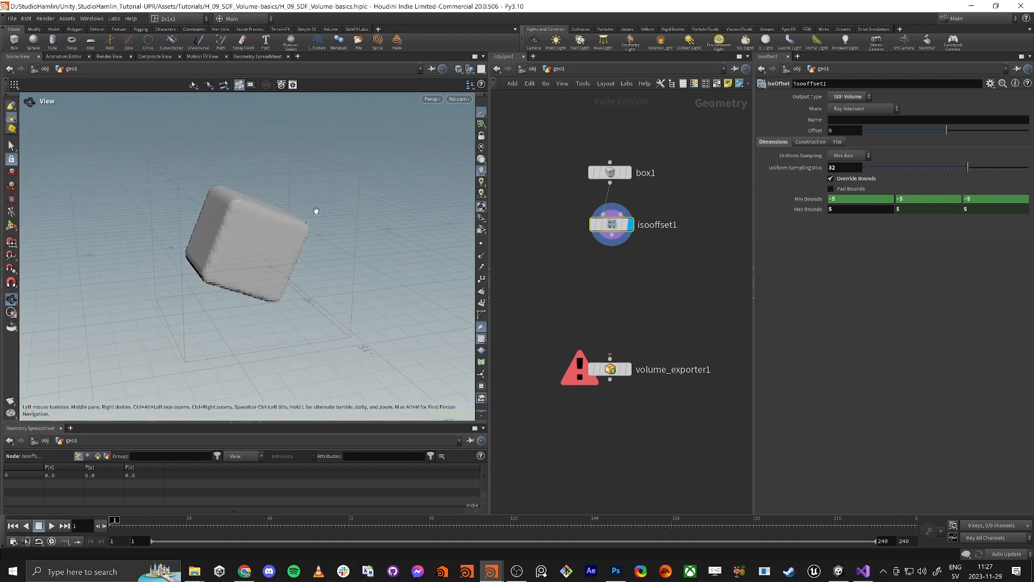
Connect the IsoOffset output to the volume exporter and set its export filename to $HIP/BoxExample.vf
{"action": "left_click_drag", "start_coordinate": [612, 236], "coordinate": [611, 362]}
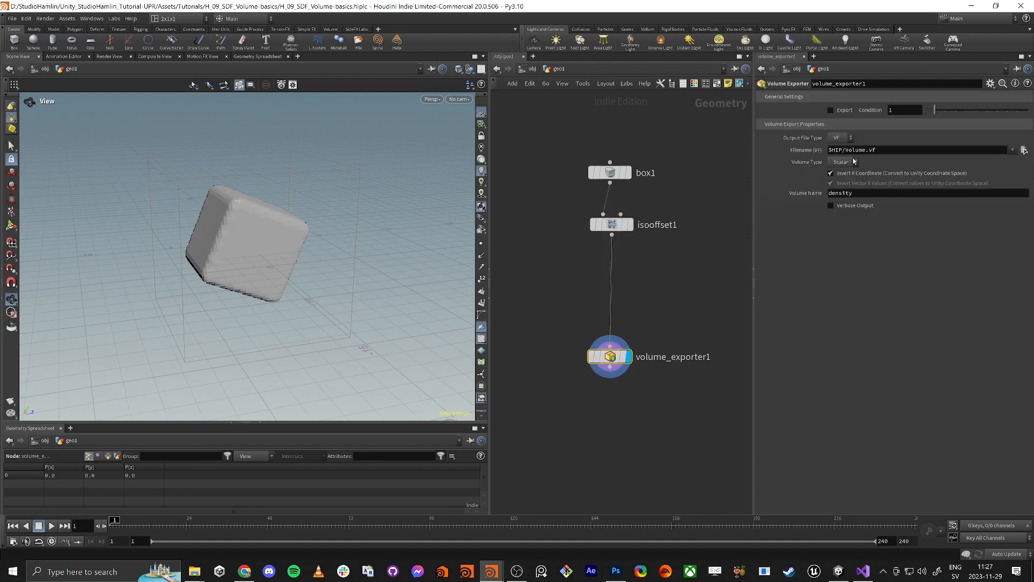
{"action": "left_click_drag", "start_coordinate": [864, 150], "coordinate": [846, 150]}
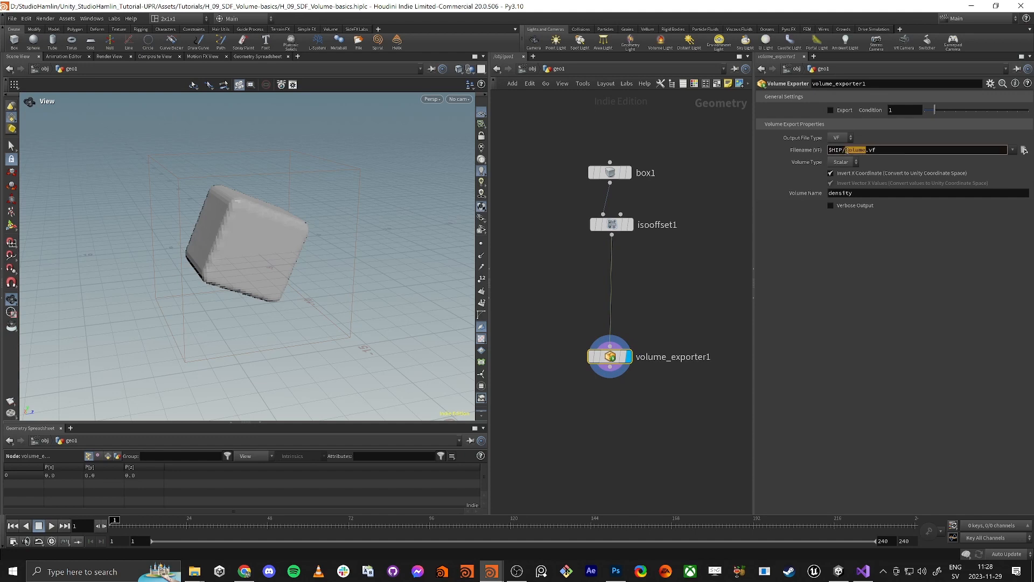
{"action": "type", "text": "BoxE"}
{"action": "type", "text": "xample"}
{"action": "key", "text": "Return"}
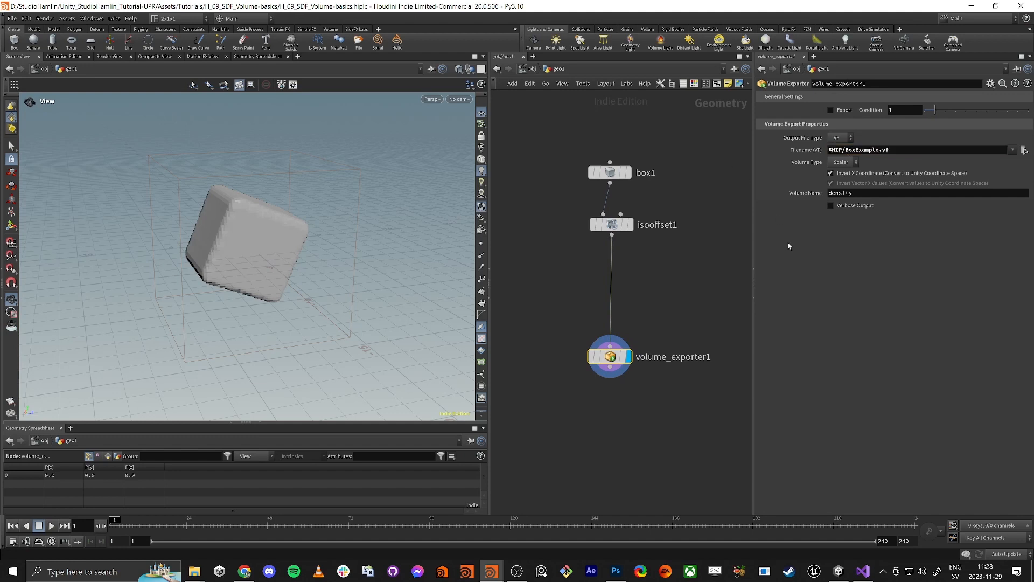
Enable Export on the volume exporter and set its Volume Name to distance
{"action": "left_click", "coordinate": [831, 110]}
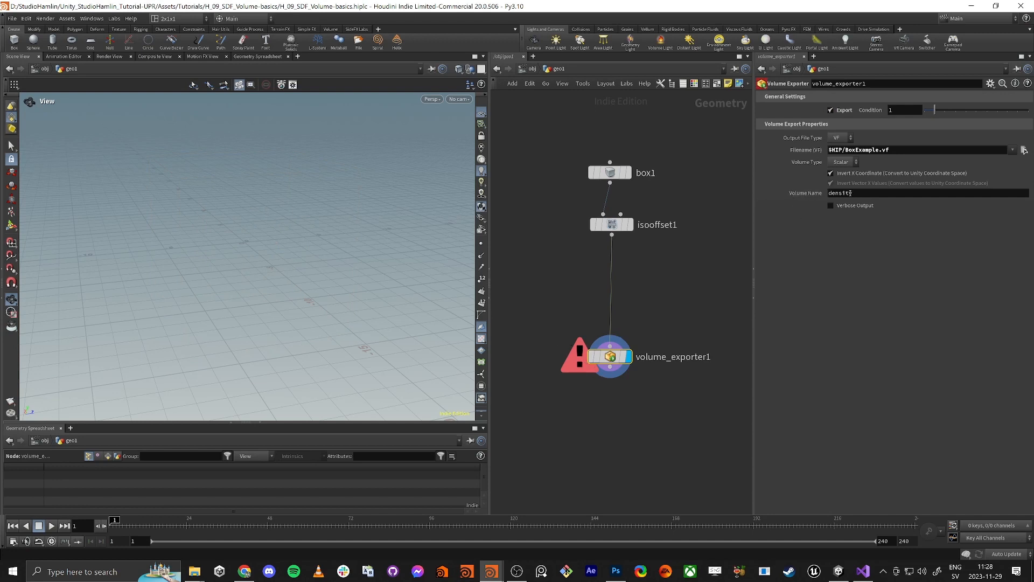
{"action": "left_click_drag", "start_coordinate": [864, 195], "coordinate": [828, 196]}
{"action": "type", "text": "distance"}
{"action": "key", "text": "Return"}
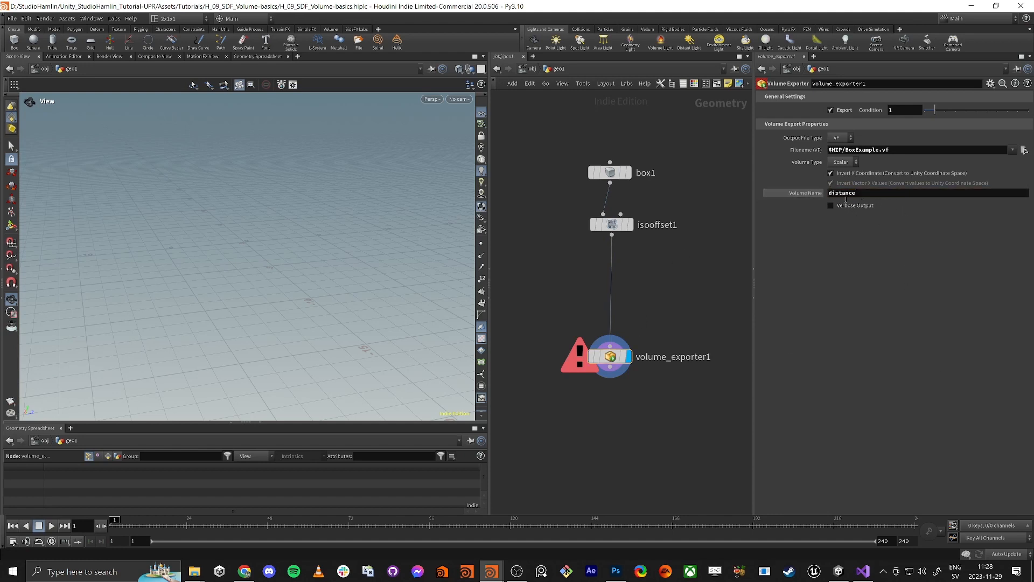
Set the IsoOffset's Name to distance and check the export log in the Houdini console
{"action": "left_click", "coordinate": [612, 224]}
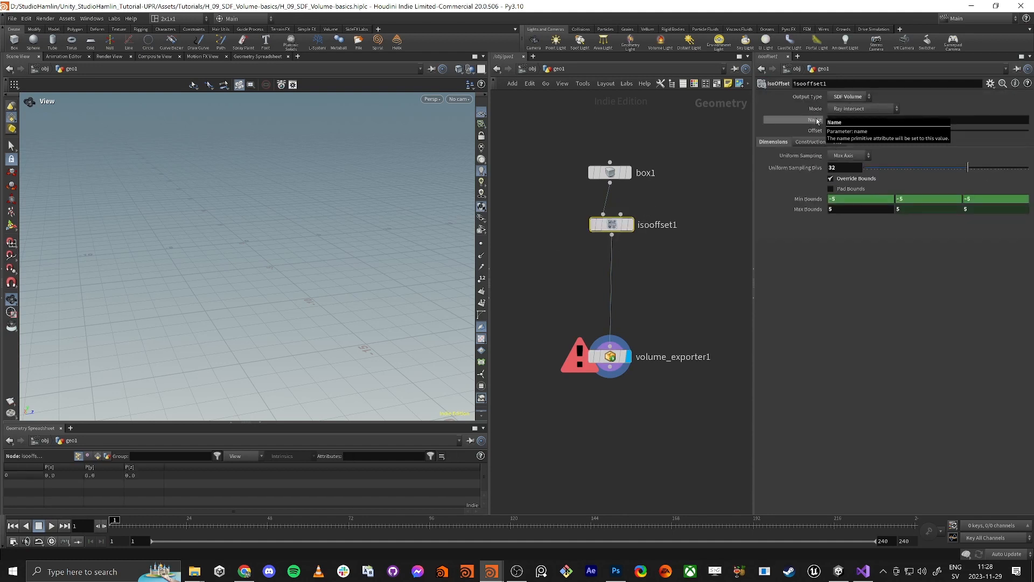
{"action": "left_click", "coordinate": [856, 120]}
{"action": "type", "text": "distance"}
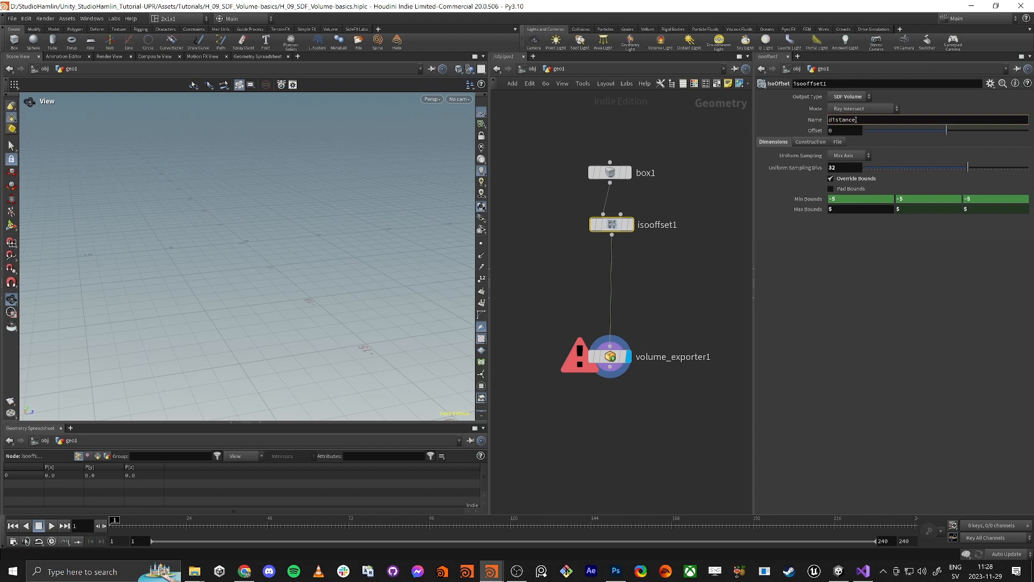
{"action": "key", "text": "Return"}
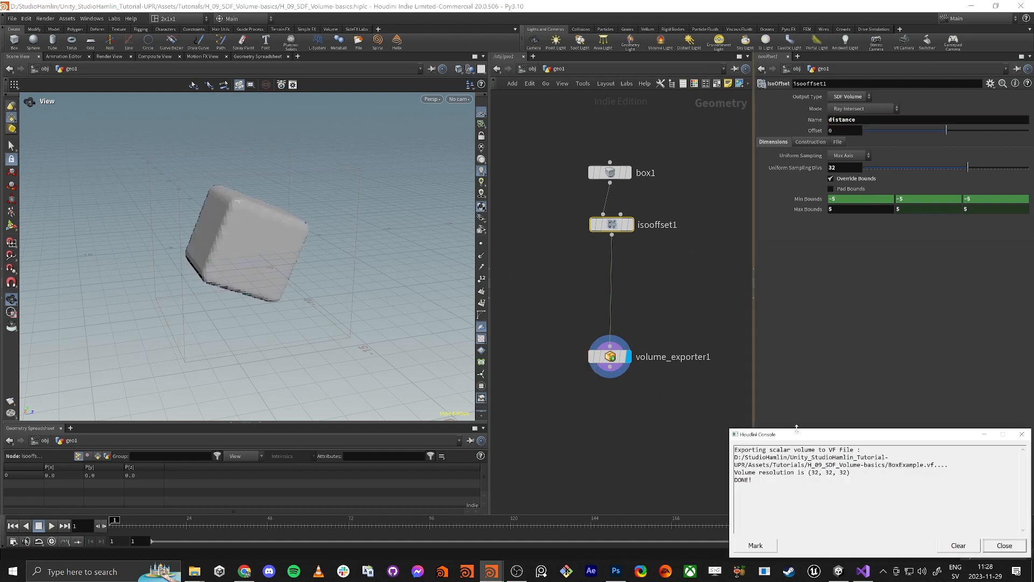
{"action": "left_click_drag", "start_coordinate": [833, 434], "coordinate": [794, 413]}
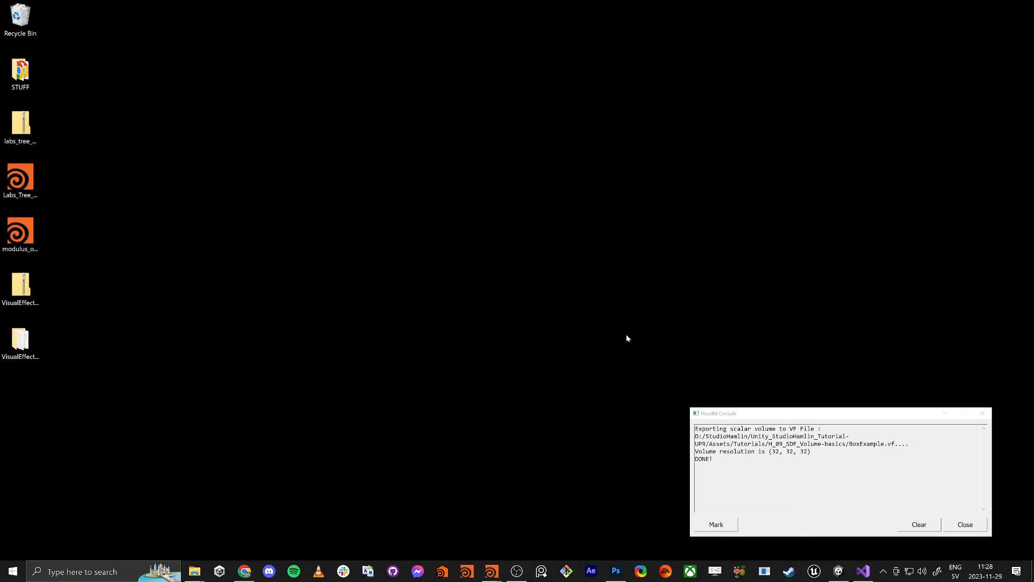
{"action": "key", "text": "alt+Tab"}
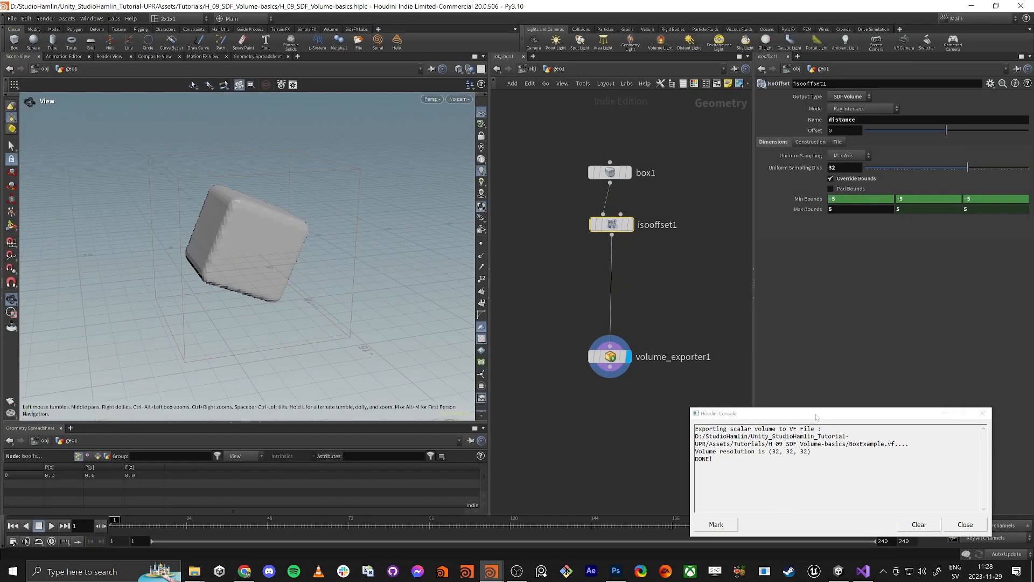
{"action": "left_click_drag", "start_coordinate": [816, 416], "coordinate": [831, 404]}
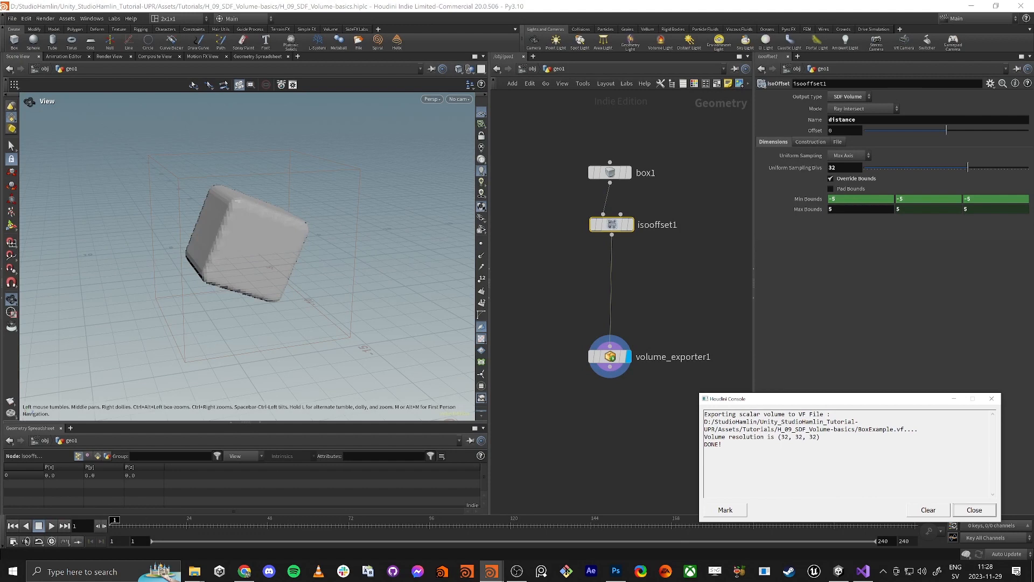
{"action": "left_click_drag", "start_coordinate": [820, 437], "coordinate": [704, 445]}
Try out the volume exporter's Export and Condition settings, leaving Export enabled and Condition at 0, and auto-arrange the nodes
{"action": "left_click", "coordinate": [610, 355]}
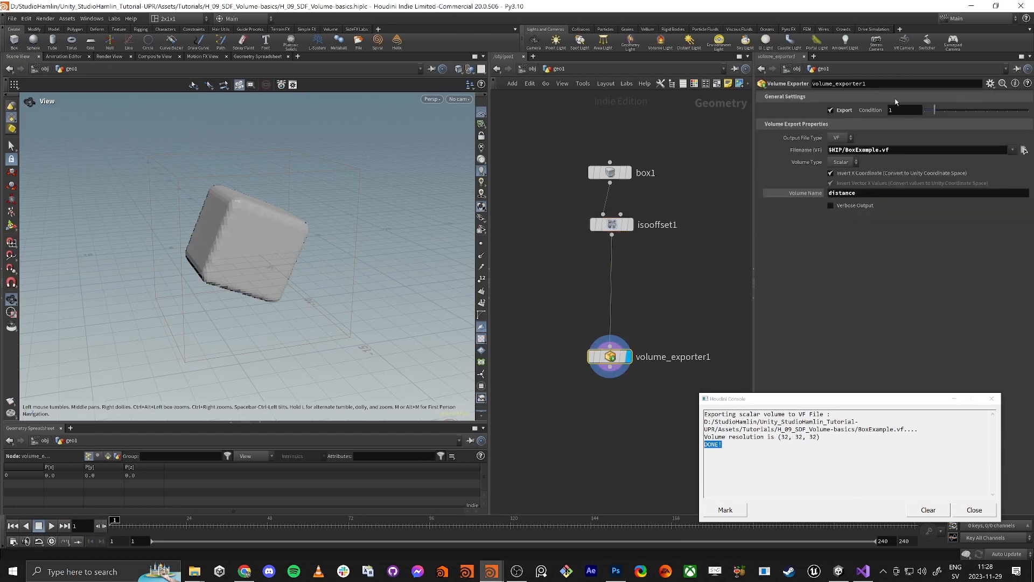
{"action": "left_click_drag", "start_coordinate": [935, 111], "coordinate": [920, 112]}
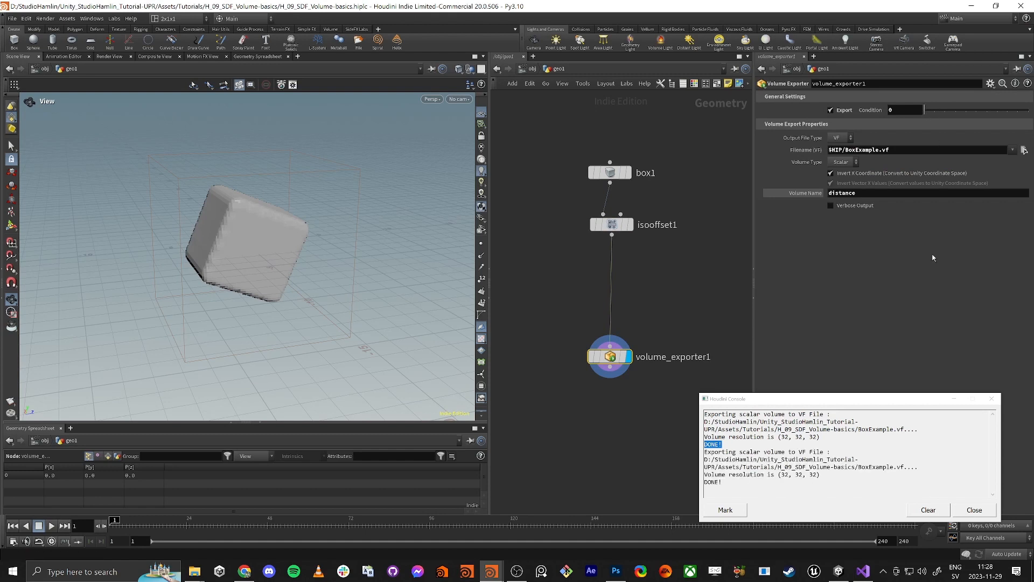
{"action": "left_click_drag", "start_coordinate": [929, 112], "coordinate": [935, 111]}
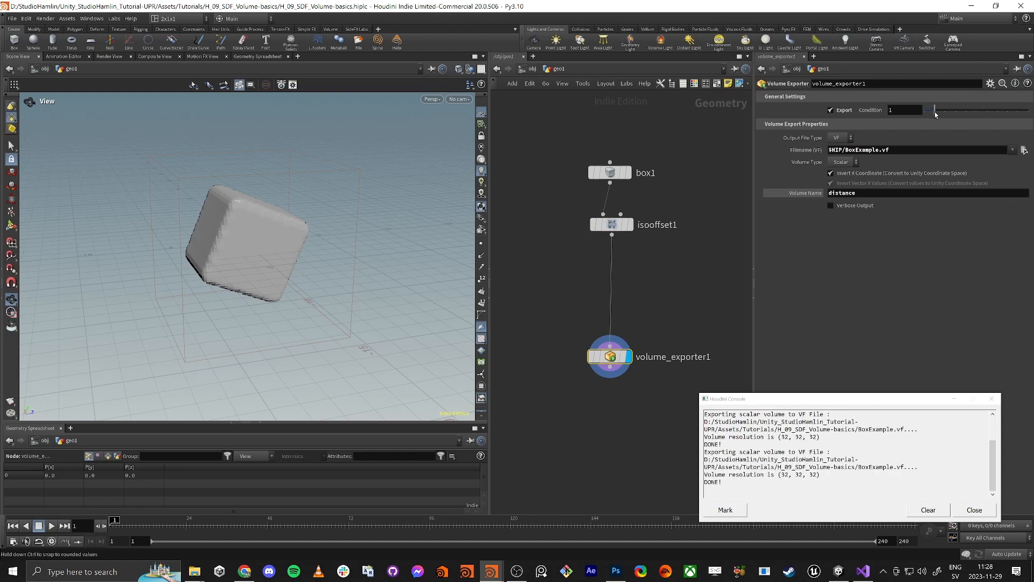
{"action": "left_click", "coordinate": [830, 111]}
{"action": "left_click", "coordinate": [831, 111]}
{"action": "left_click", "coordinate": [830, 111]}
{"action": "left_click_drag", "start_coordinate": [934, 112], "coordinate": [924, 111]}
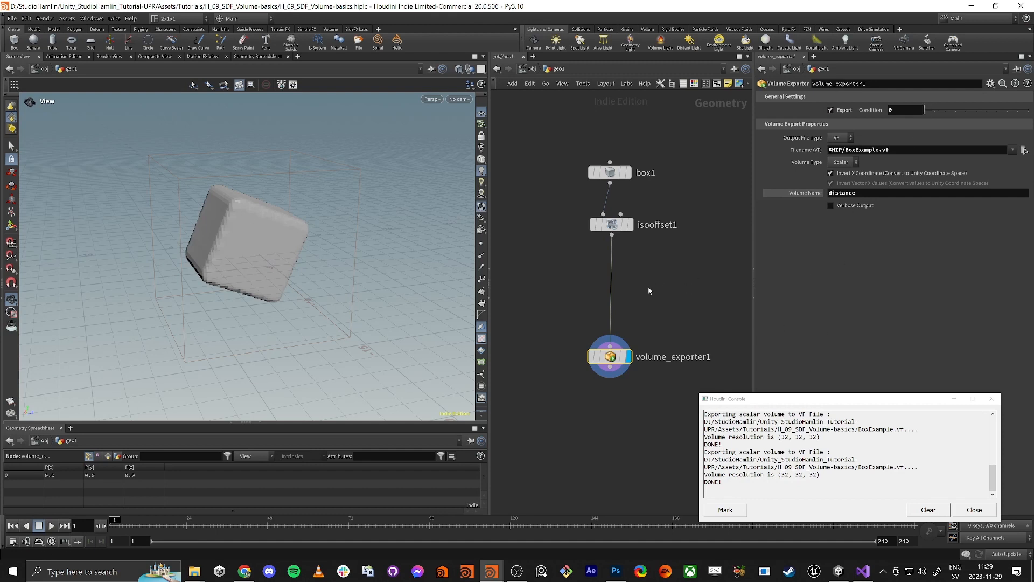
{"action": "key", "text": "l"}
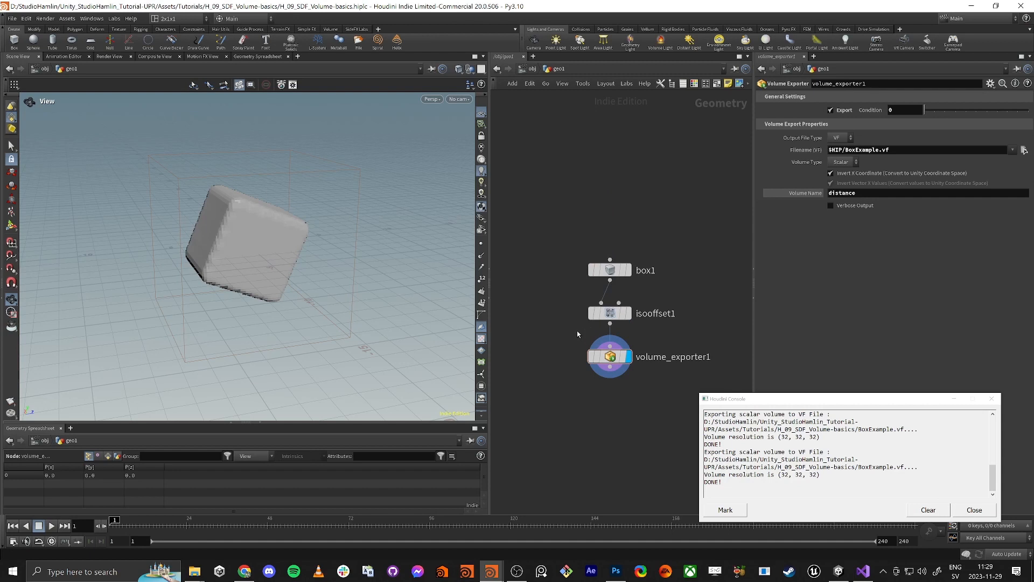
Review the expressions behind the IsoOffset's Min Bounds and Max Bounds
{"action": "left_click", "coordinate": [610, 313]}
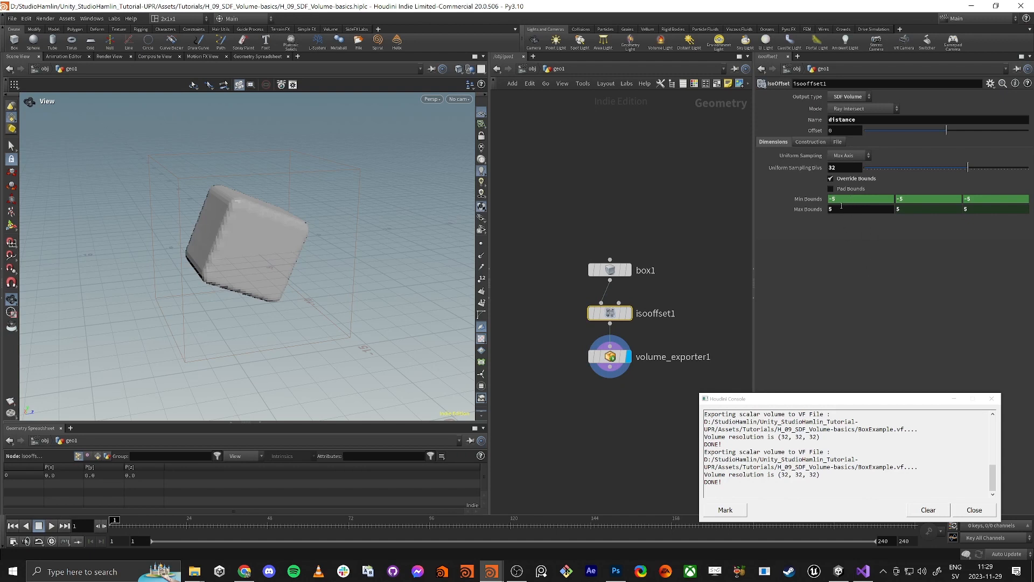
{"action": "left_click", "coordinate": [813, 200]}
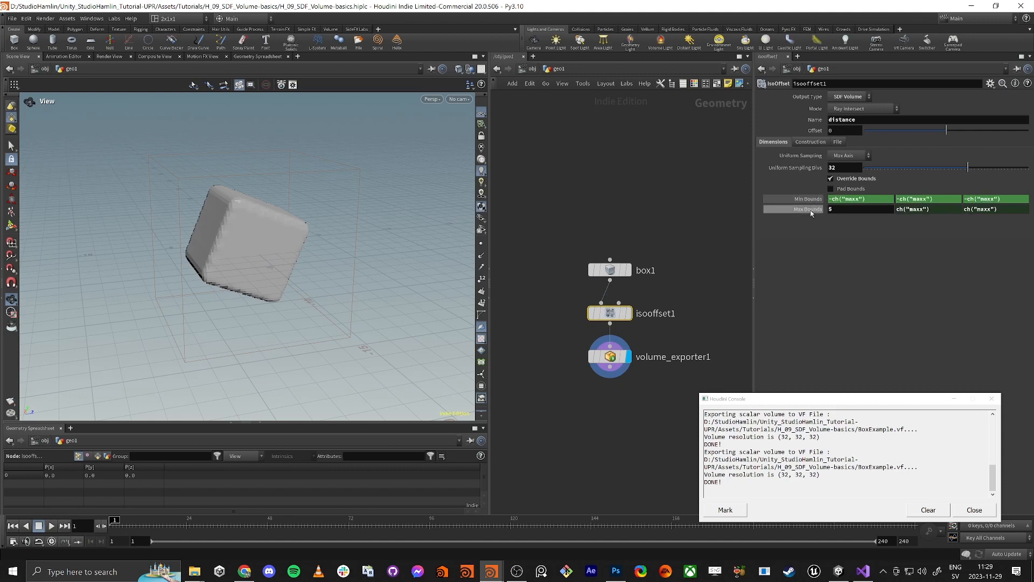
{"action": "left_click", "coordinate": [809, 201]}
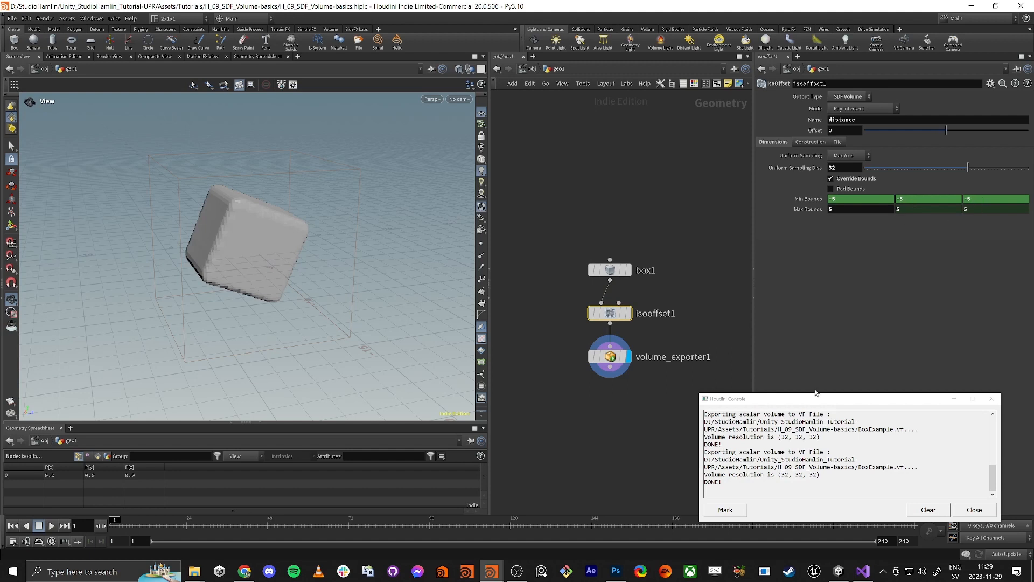
Switch to Unity and select the exported BoxExample volume texture in the H_09_SDF_Volume-basics folder
{"action": "left_click", "coordinate": [992, 399]}
{"action": "key", "text": "alt+Tab"}
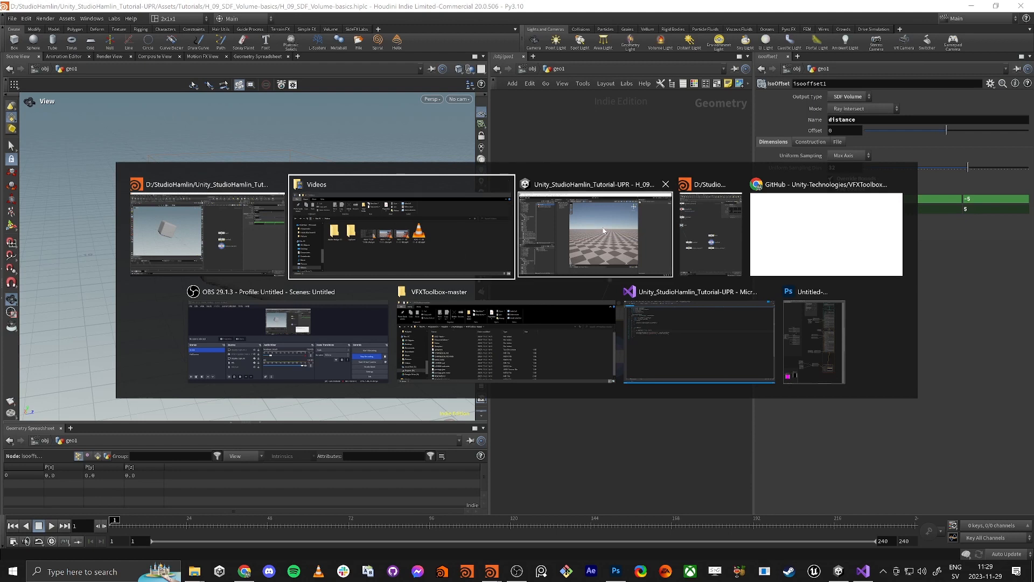
{"action": "left_click", "coordinate": [600, 252]}
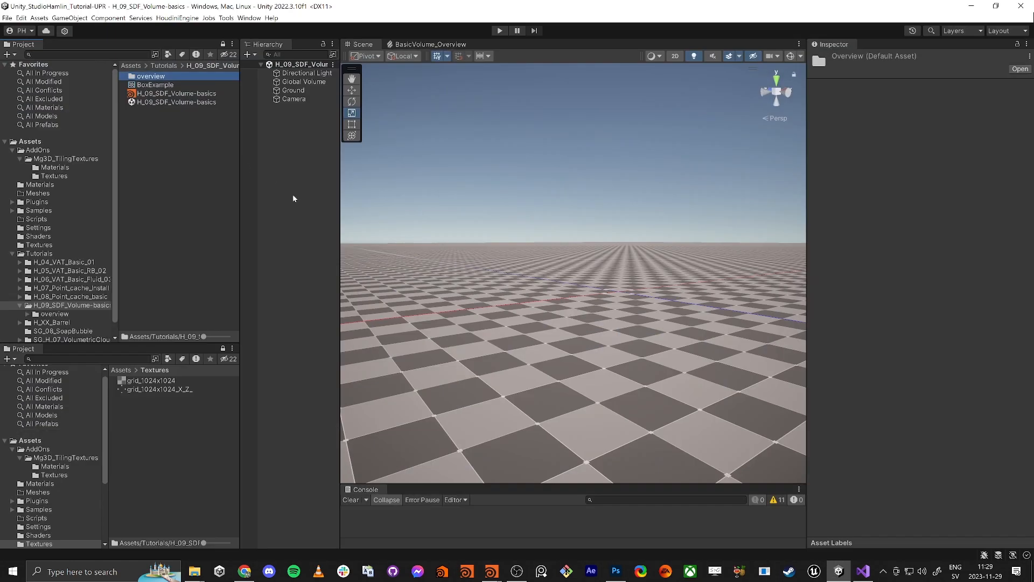
{"action": "left_click", "coordinate": [207, 156]}
{"action": "right_click", "coordinate": [158, 140]}
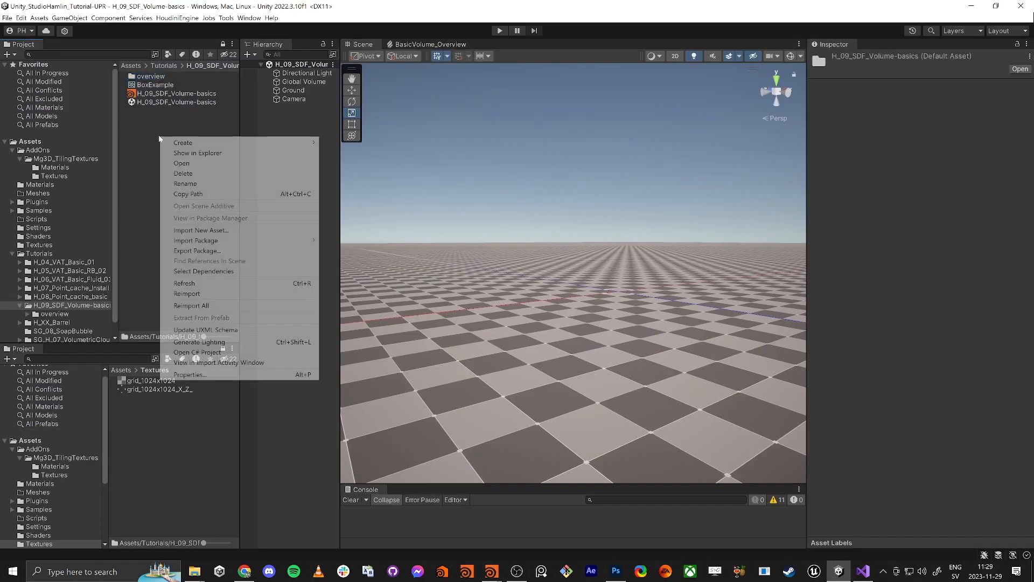
{"action": "left_click", "coordinate": [150, 131]}
{"action": "left_click", "coordinate": [153, 86]}
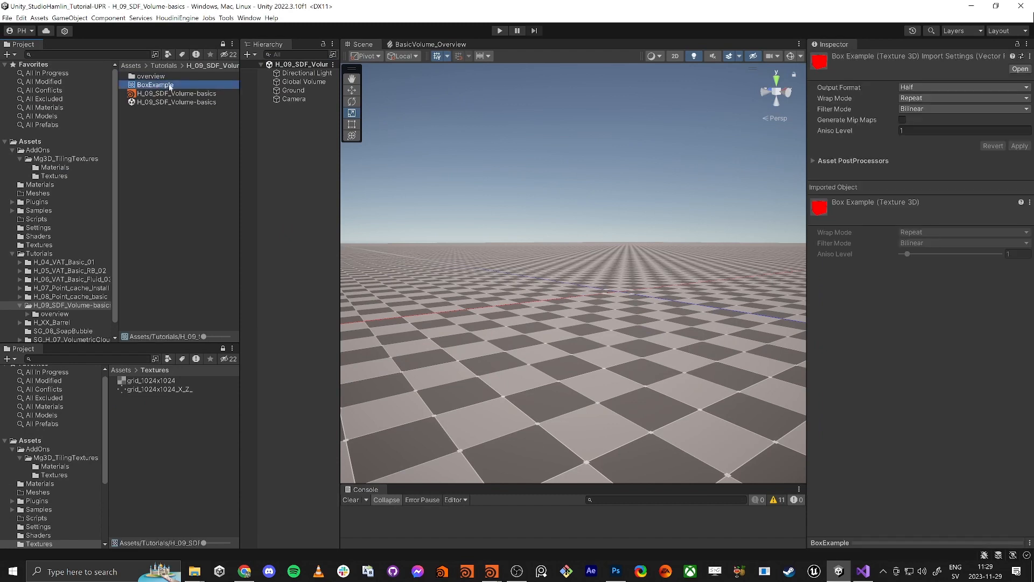
Look over the BoxExample volume, the Houdini file and the scene asset in the H_09_SDF_Volume-basics folder
{"action": "left_click", "coordinate": [170, 94]}
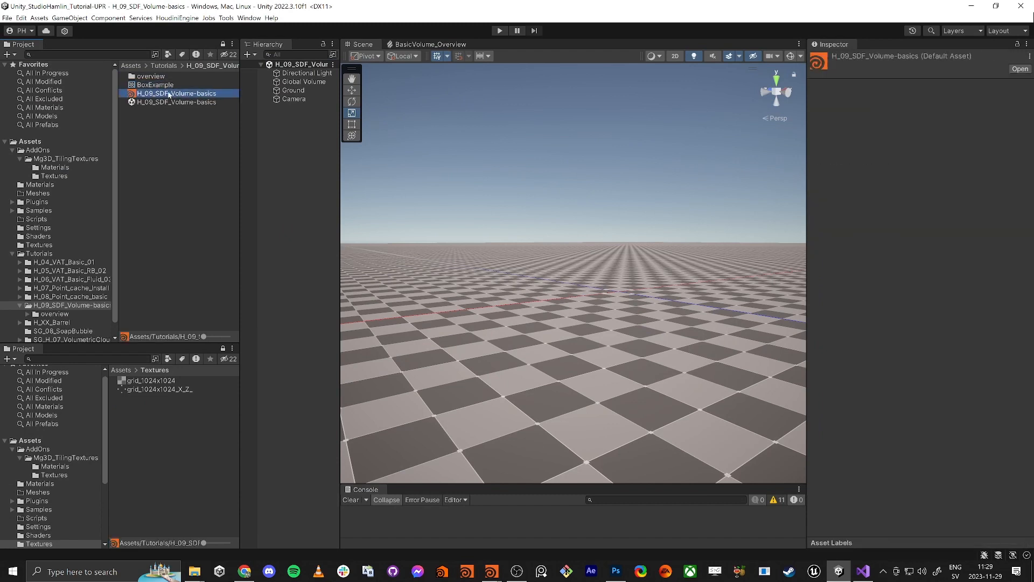
{"action": "left_click", "coordinate": [159, 85]}
{"action": "left_click", "coordinate": [181, 161]}
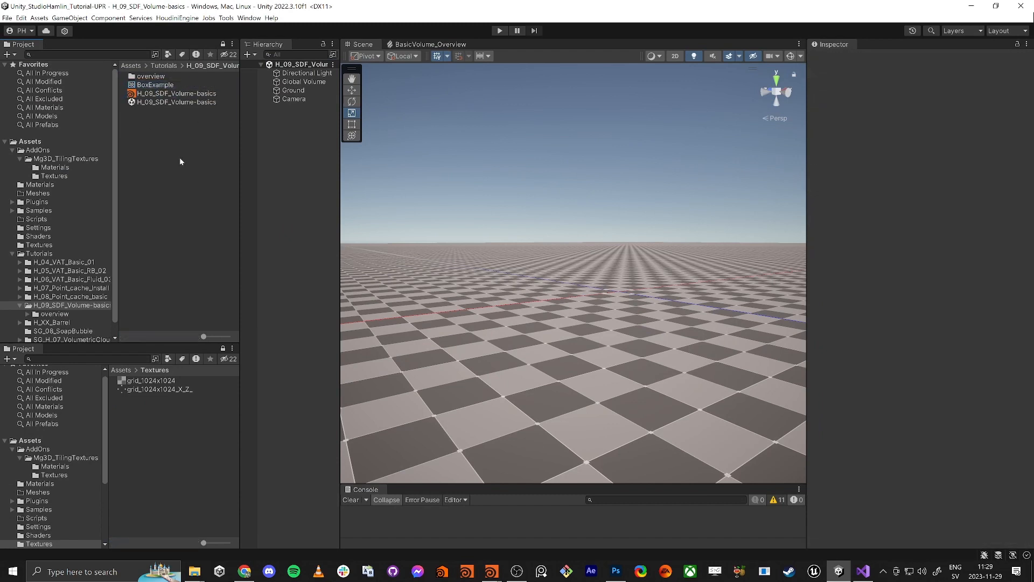
{"action": "left_click", "coordinate": [169, 94]}
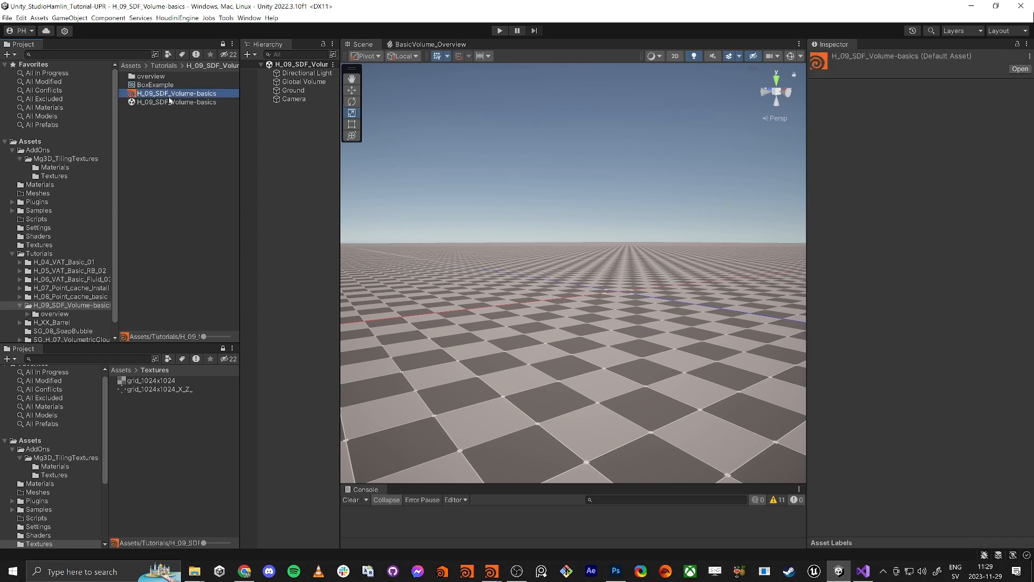
{"action": "left_click", "coordinate": [167, 102]}
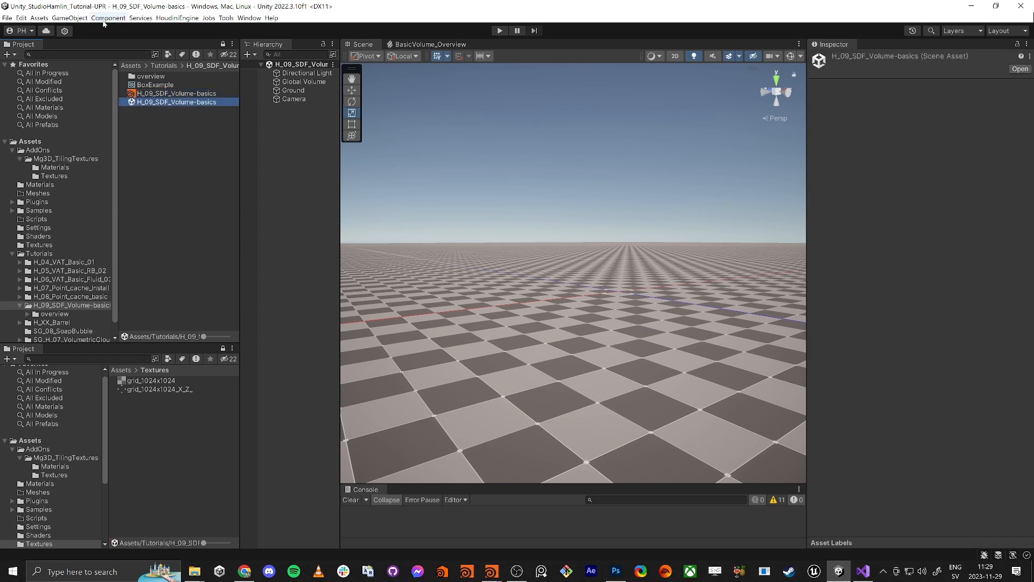
Create a Visual Effect Graph asset named Apples in the H_09_SDF_Volume-basics folder
{"action": "left_click", "coordinate": [167, 158]}
{"action": "right_click", "coordinate": [166, 158]}
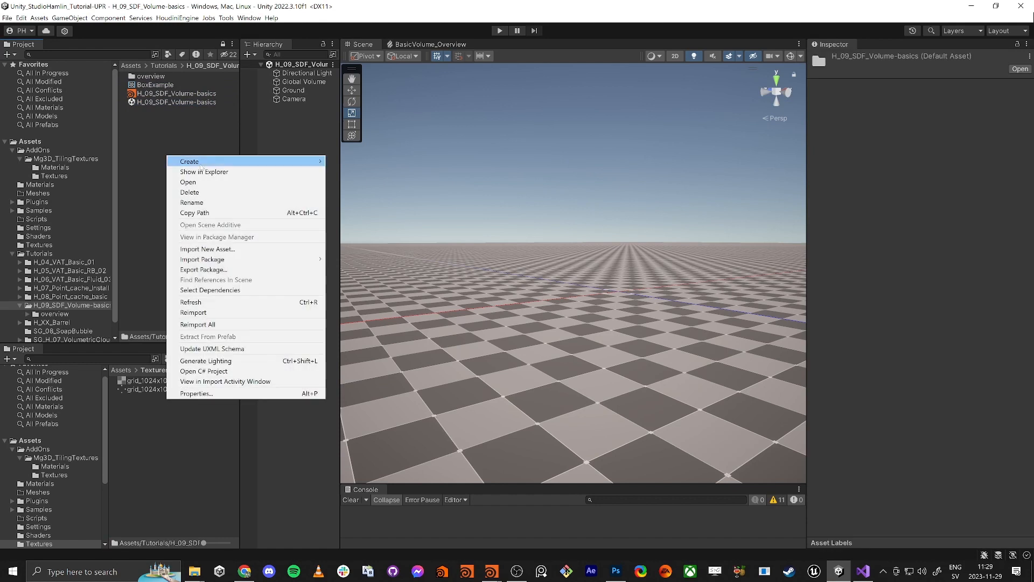
{"action": "mouse_move", "coordinate": [210, 162]}
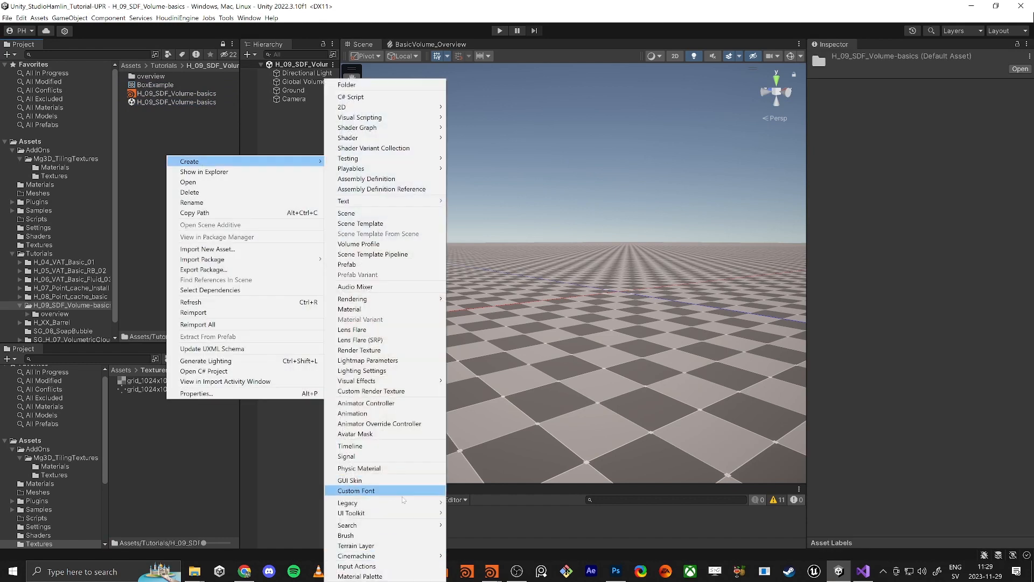
{"action": "mouse_move", "coordinate": [443, 382]}
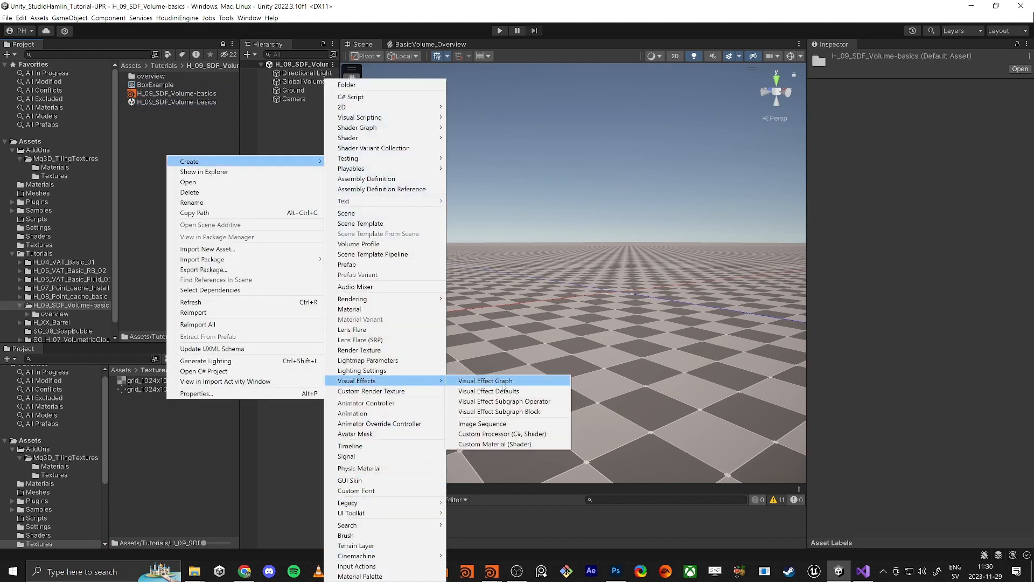
{"action": "left_click", "coordinate": [484, 381]}
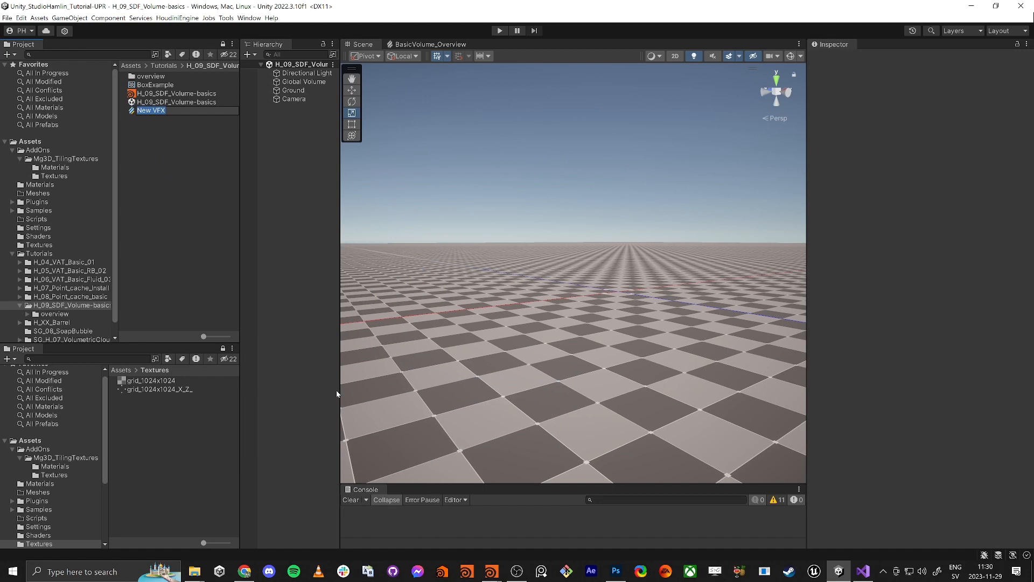
{"action": "type", "text": "Apples"}
{"action": "key", "text": "Return"}
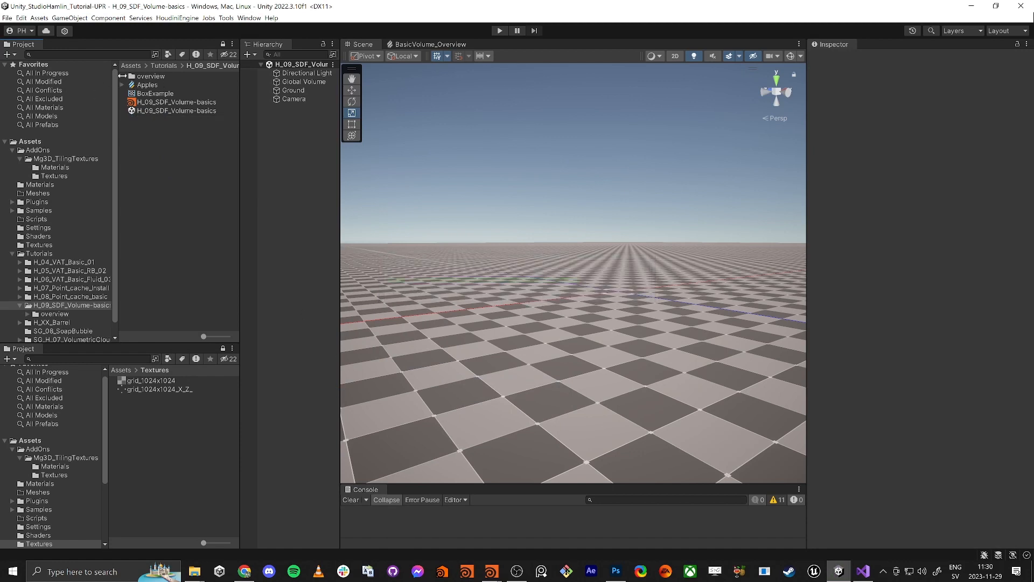
Add the Apples visual effect to the scene hierarchy and view its particles up close
{"action": "left_click_drag", "start_coordinate": [149, 88], "coordinate": [303, 156]}
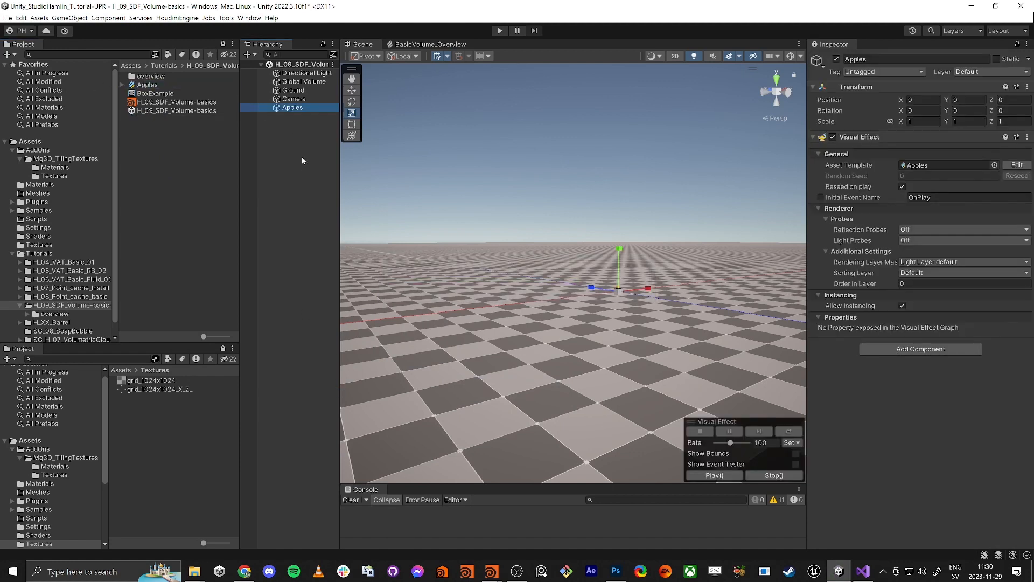
{"action": "left_click_drag", "start_coordinate": [617, 281], "coordinate": [594, 264], "text": "alt"}
{"action": "key", "text": "w"}
{"action": "right_click_drag", "start_coordinate": [594, 265], "coordinate": [581, 282]}
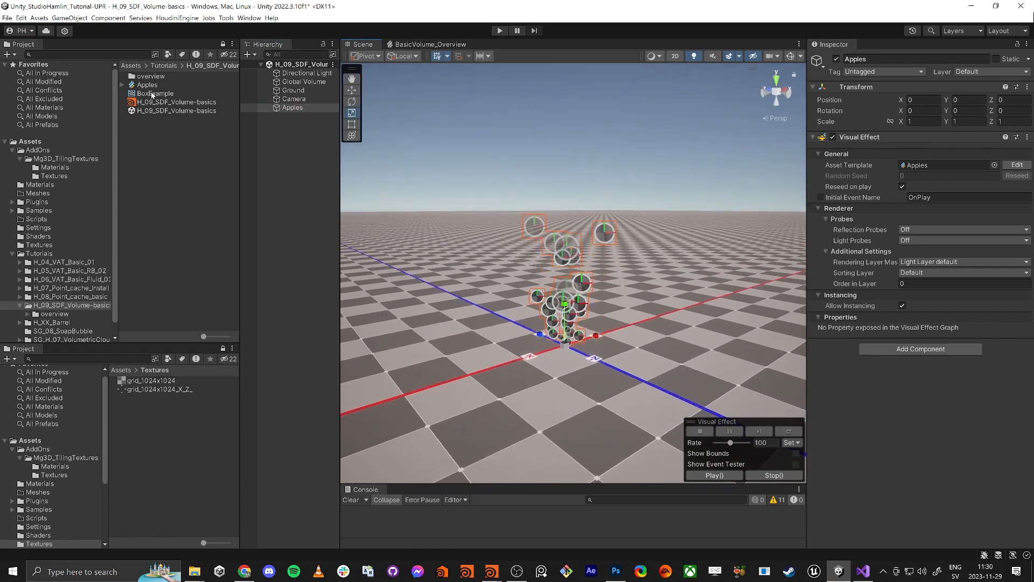
{"action": "left_click_drag", "start_coordinate": [586, 293], "coordinate": [577, 311], "text": "alt"}
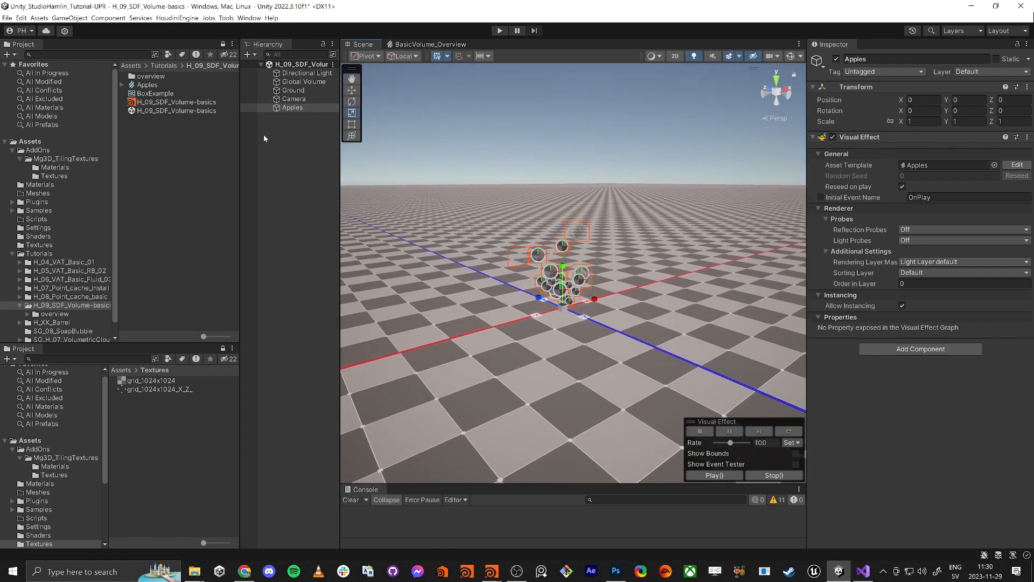
Open the Apples graph and examine its particle system and the property types available for its blackboard
{"action": "left_click", "coordinate": [145, 86]}
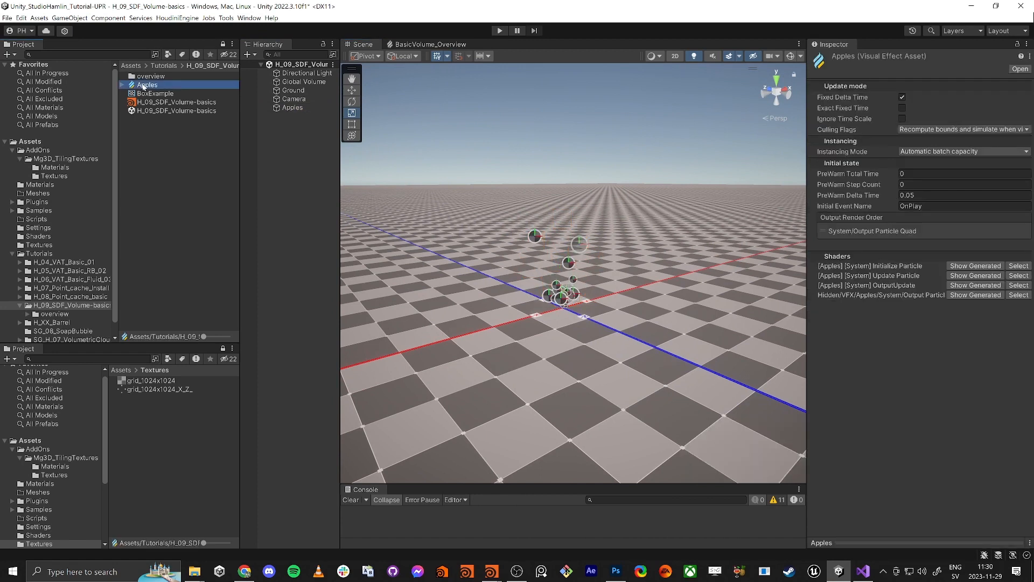
{"action": "double_click", "coordinate": [144, 85]}
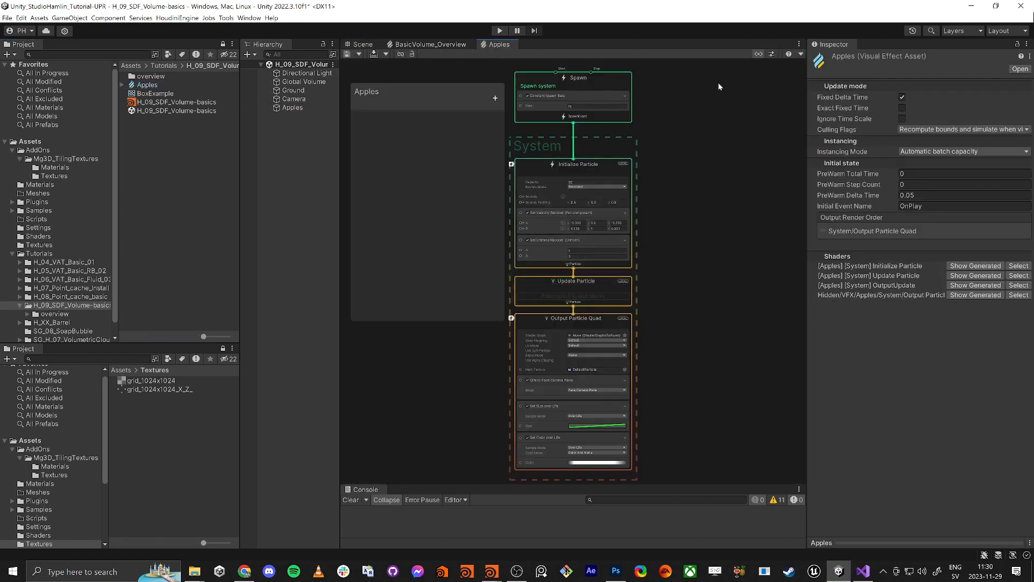
{"action": "middle_click_drag", "start_coordinate": [704, 108], "coordinate": [780, 105]}
{"action": "scroll", "coordinate": [616, 182], "scroll_direction": "up", "scroll_amount": 1}
{"action": "middle_click_drag", "start_coordinate": [557, 196], "coordinate": [608, 209]}
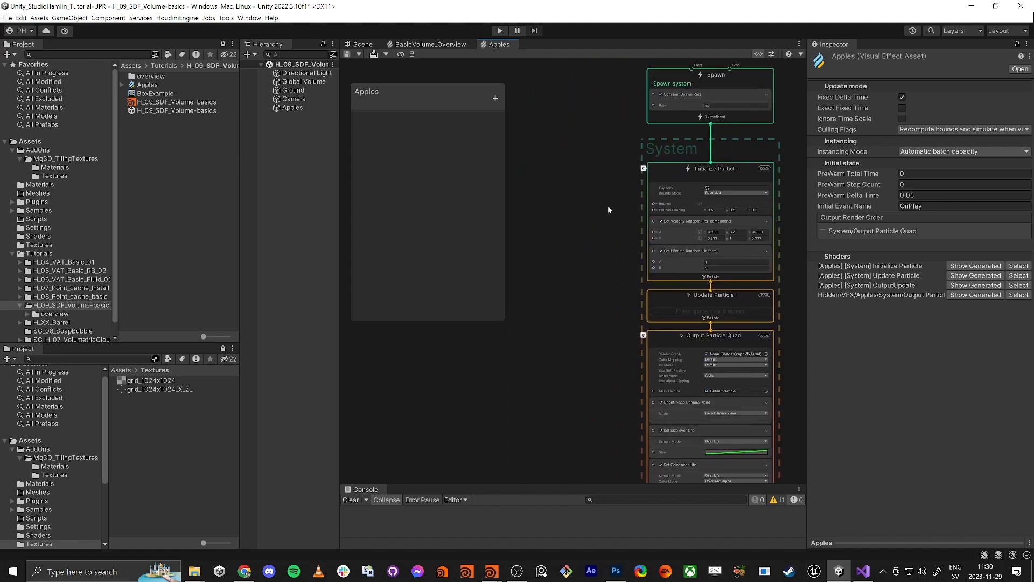
{"action": "left_click", "coordinate": [494, 98]}
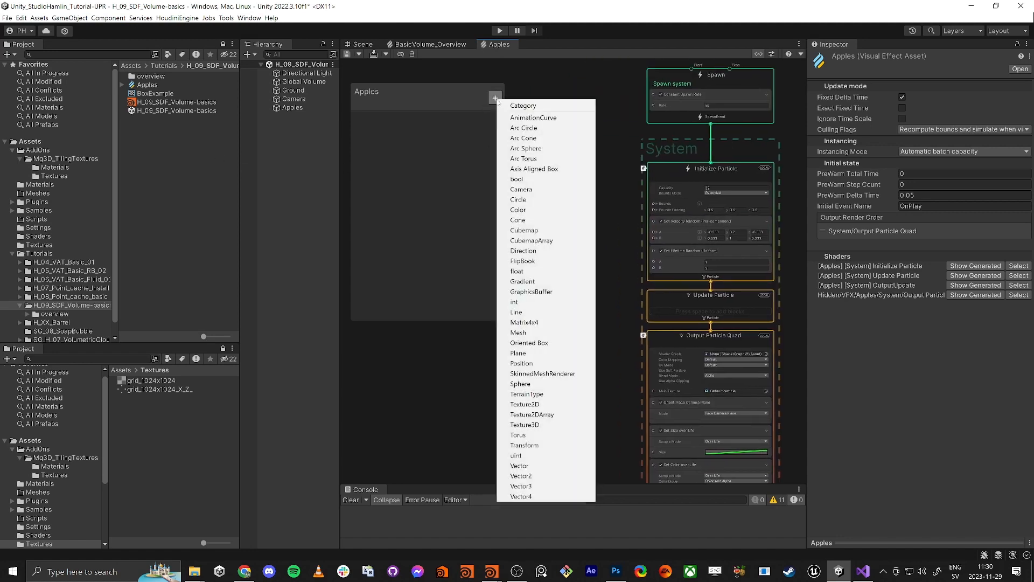
{"action": "left_click", "coordinate": [528, 87]}
{"action": "middle_click_drag", "start_coordinate": [606, 254], "coordinate": [594, 318]}
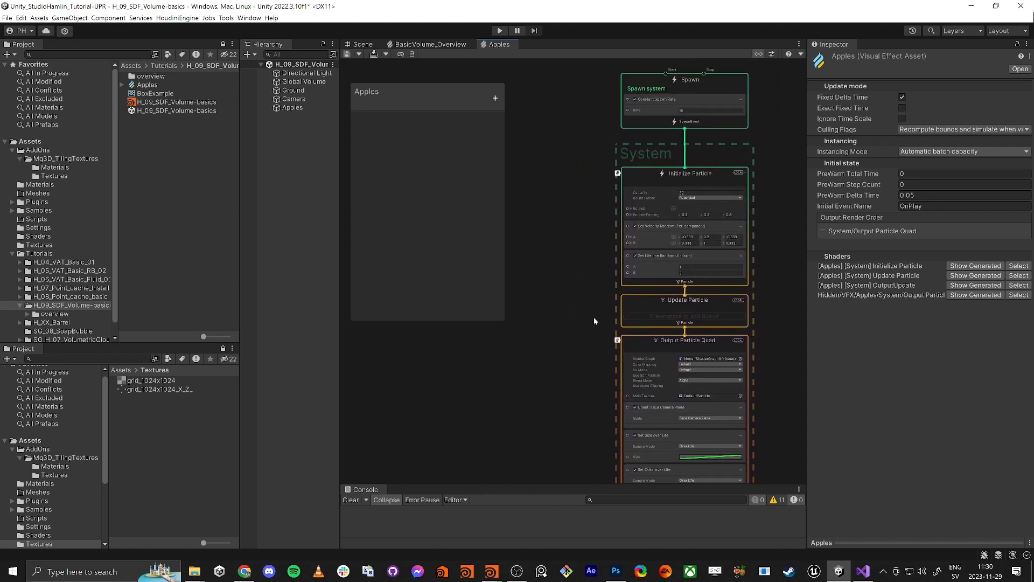
Return to the scene view and add a 3D cube object named w
{"action": "left_click", "coordinate": [362, 44]}
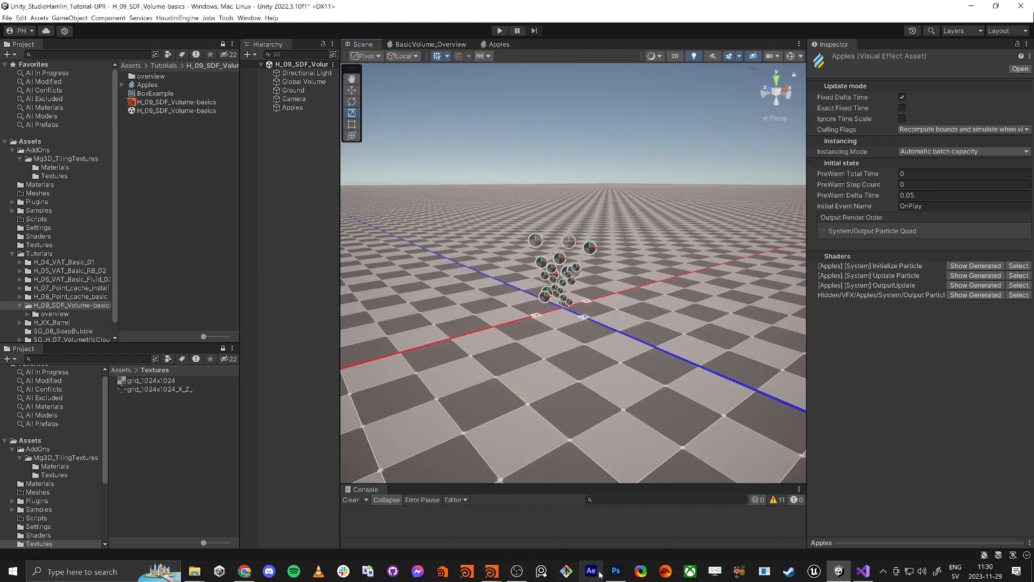
{"action": "left_click", "coordinate": [618, 571]}
{"action": "right_click_drag", "start_coordinate": [632, 264], "coordinate": [591, 296]}
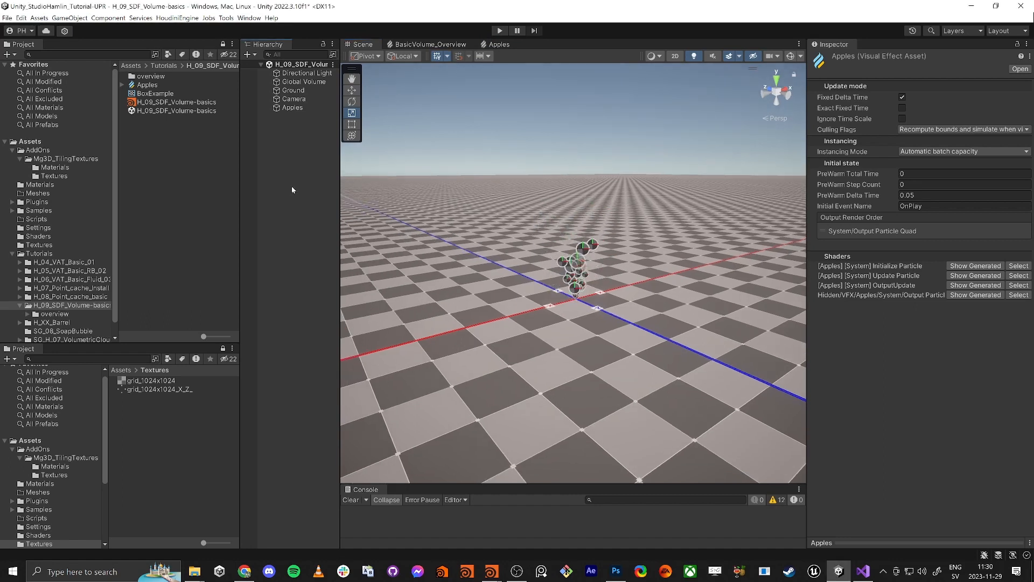
{"action": "right_click", "coordinate": [282, 197]}
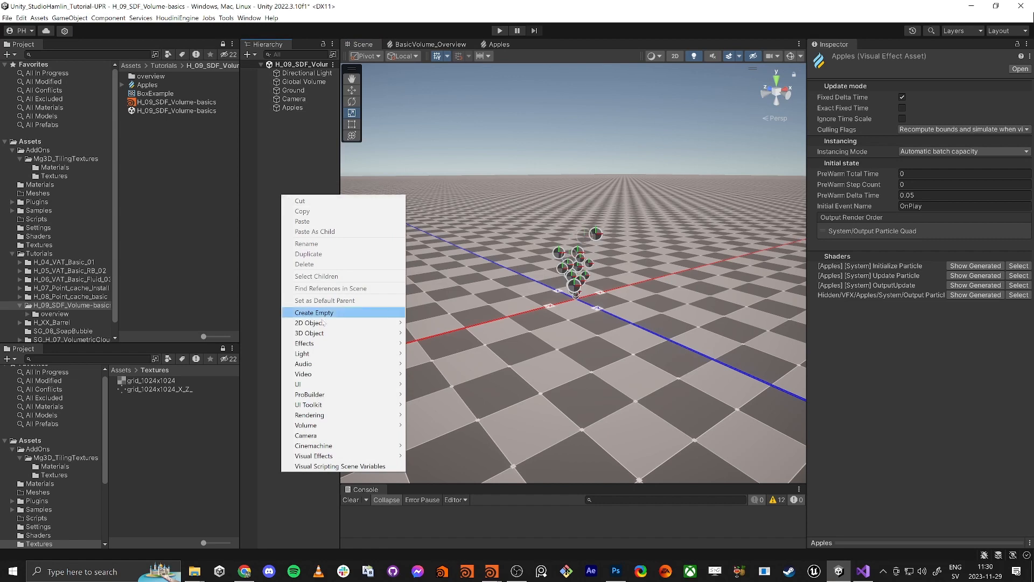
{"action": "mouse_move", "coordinate": [329, 333]}
{"action": "left_click", "coordinate": [425, 333]}
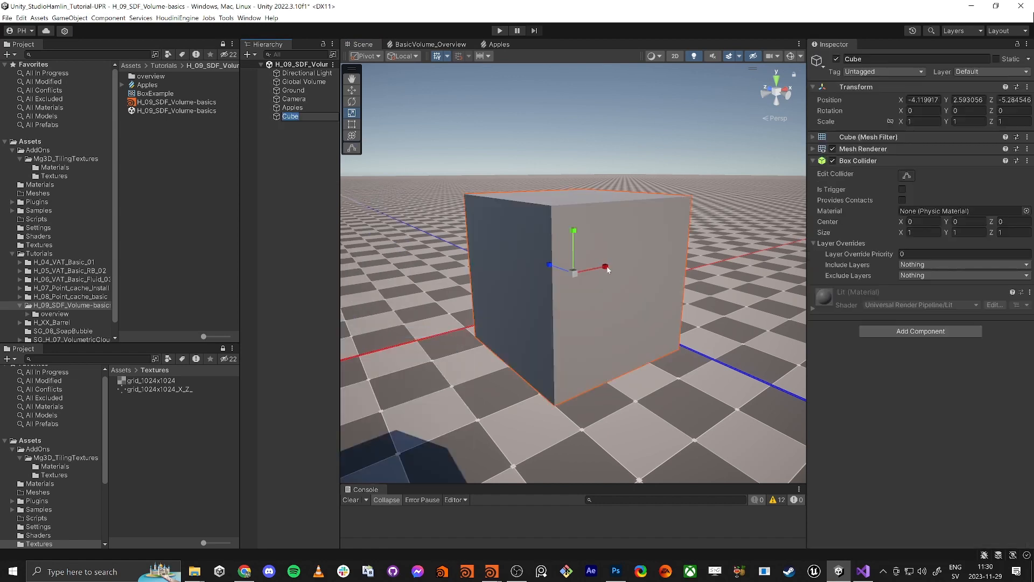
{"action": "type", "text": "w"}
{"action": "key", "text": "Return"}
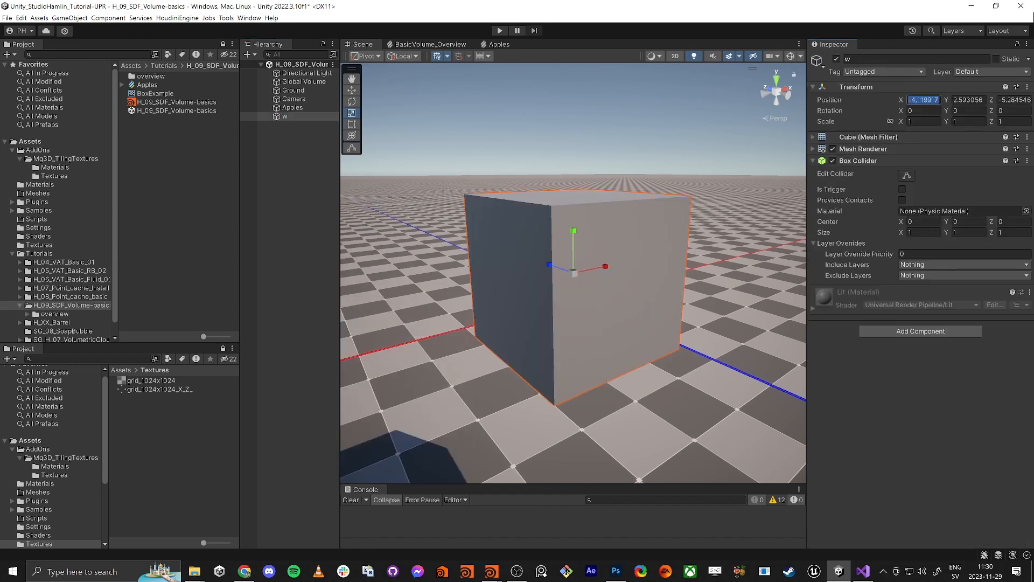
Set the cube's position to 0, 0, 0
{"action": "type", "text": "0"}
{"action": "key", "text": "Tab"}
{"action": "type", "text": "0"}
{"action": "key", "text": "Tab"}
{"action": "type", "text": "0"}
{"action": "key", "text": "Tab"}
{"action": "left_click_drag", "start_coordinate": [457, 302], "coordinate": [472, 295], "text": "alt"}
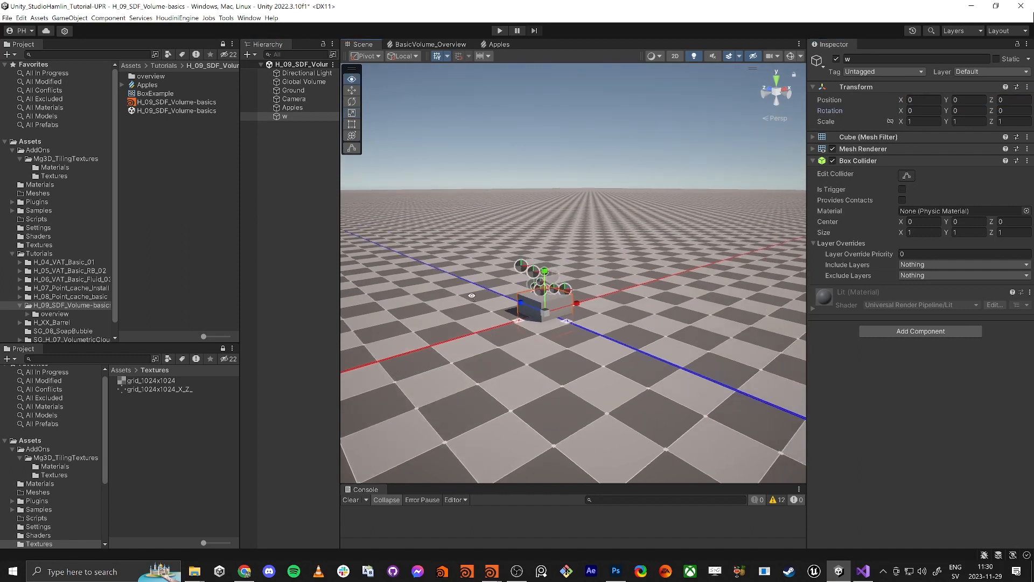
Raise the cube above the particles by setting its Y position to 8
{"action": "key", "text": "w"}
{"action": "left_click_drag", "start_coordinate": [545, 268], "coordinate": [542, 89]}
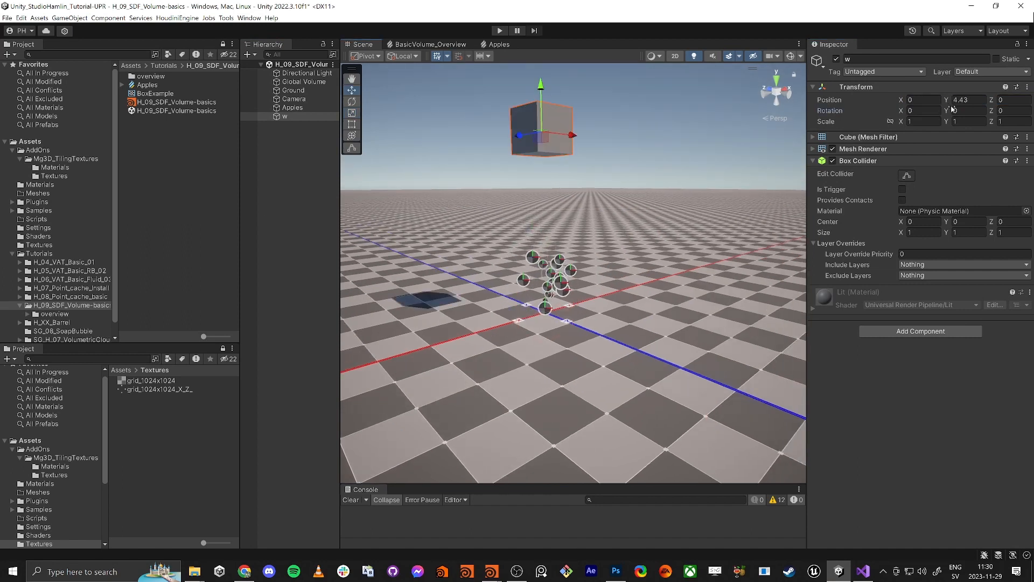
{"action": "left_click", "coordinate": [967, 99]}
{"action": "type", "text": "8"}
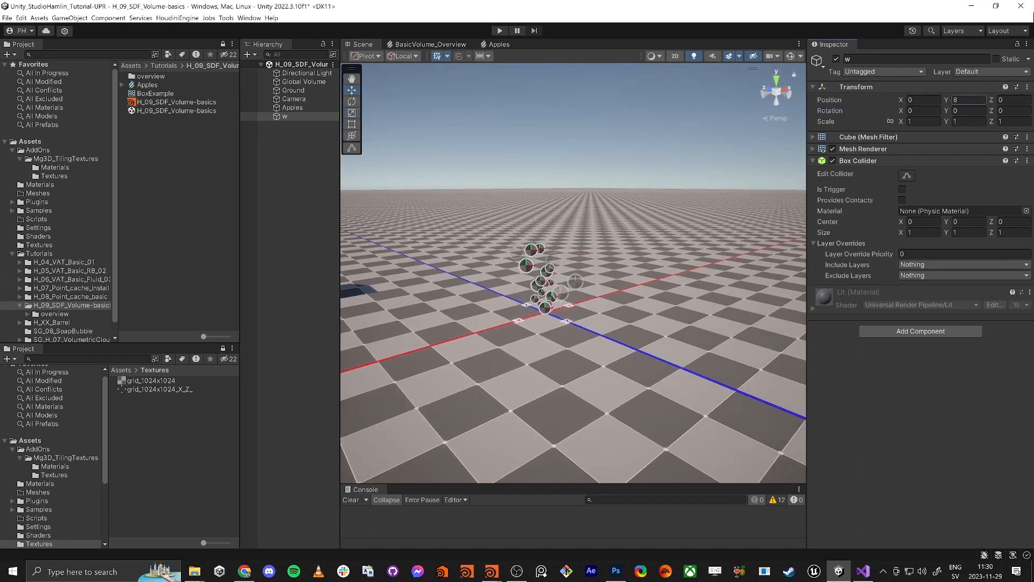
{"action": "right_click_drag", "start_coordinate": [594, 293], "coordinate": [624, 266]}
Create a material named SpawnBoxTransparentMaterial in the H_09_SDF_Volume-basics folder
{"action": "right_click", "coordinate": [187, 176]}
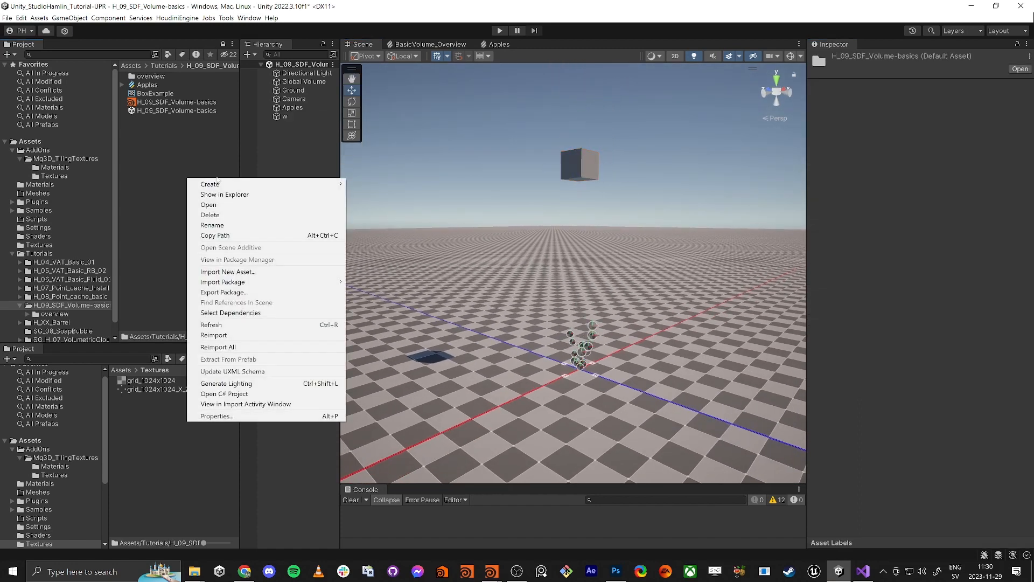
{"action": "mouse_move", "coordinate": [218, 185]}
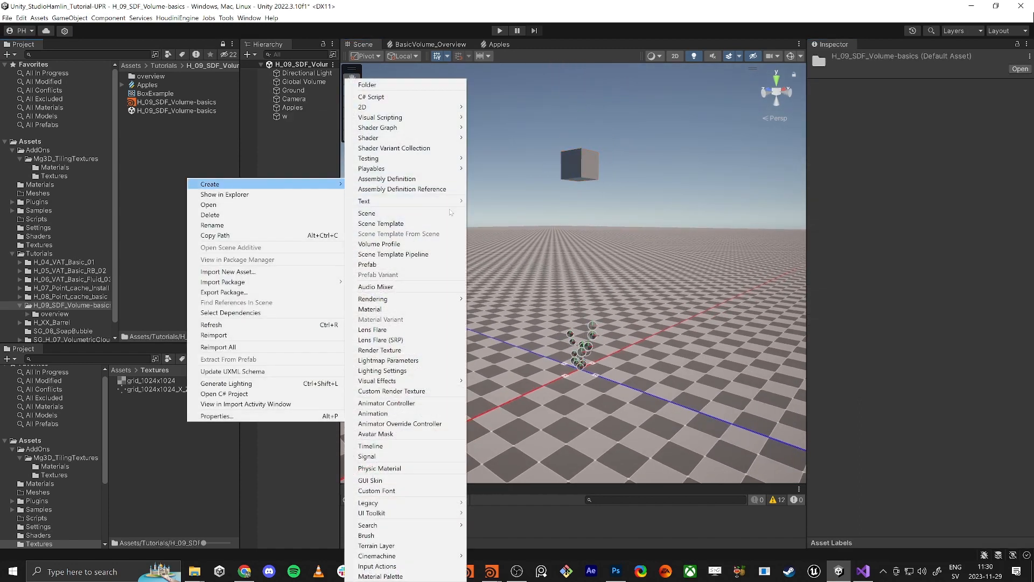
{"action": "left_click", "coordinate": [413, 308]}
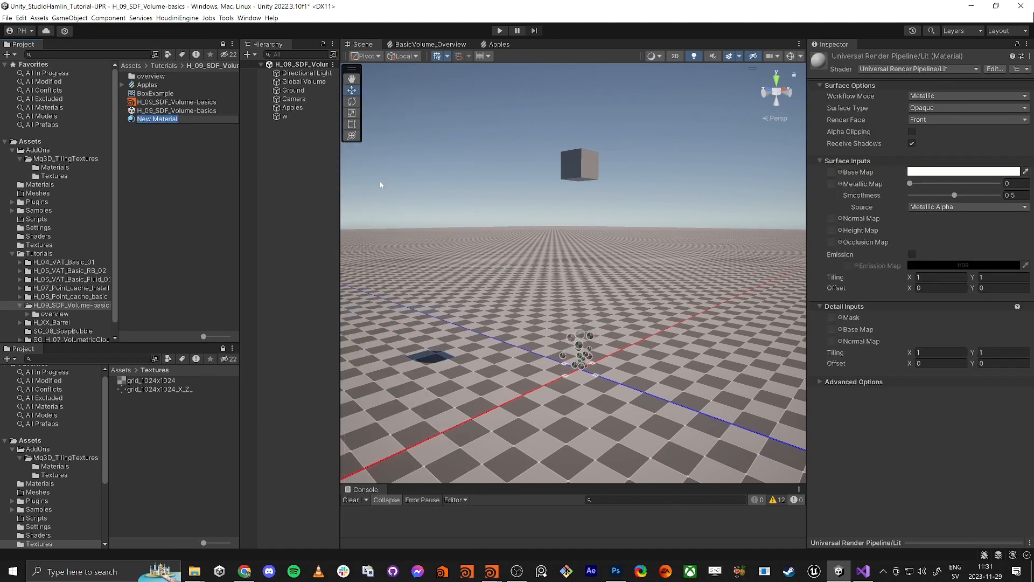
{"action": "type", "text": "SpawnBox"}
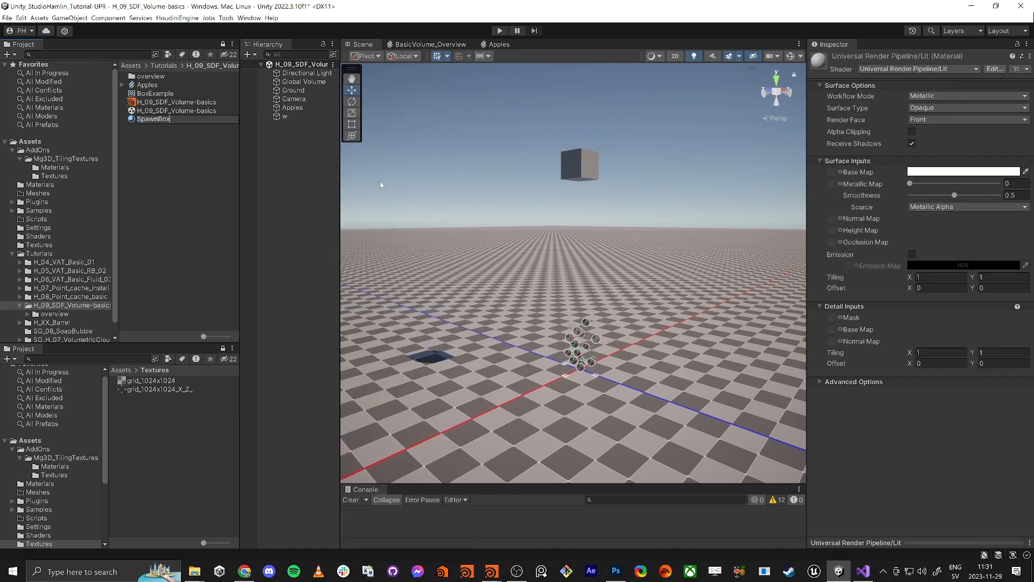
{"action": "type", "text": "Transparent"}
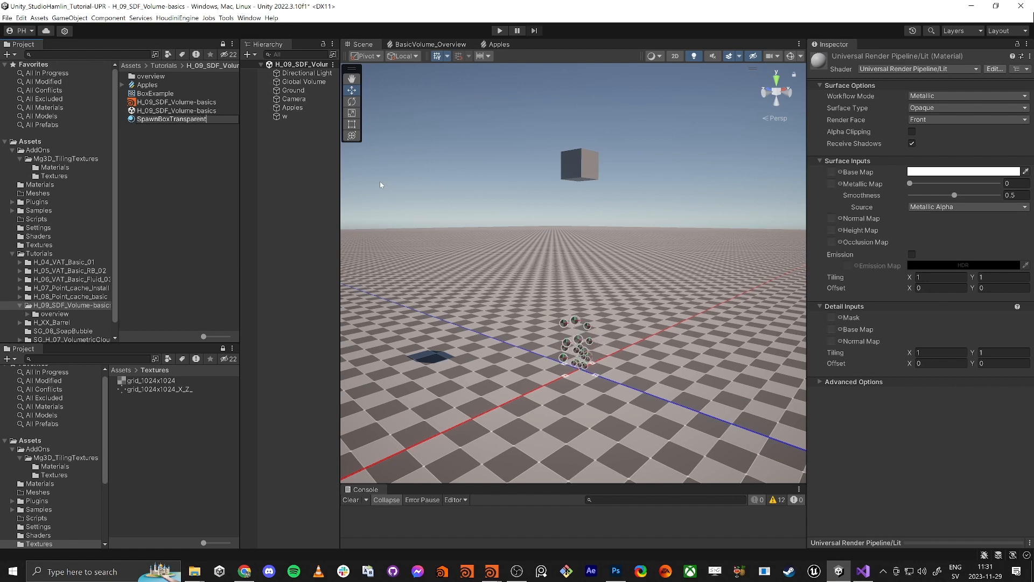
{"action": "type", "text": "Material"}
{"action": "key", "text": "Return"}
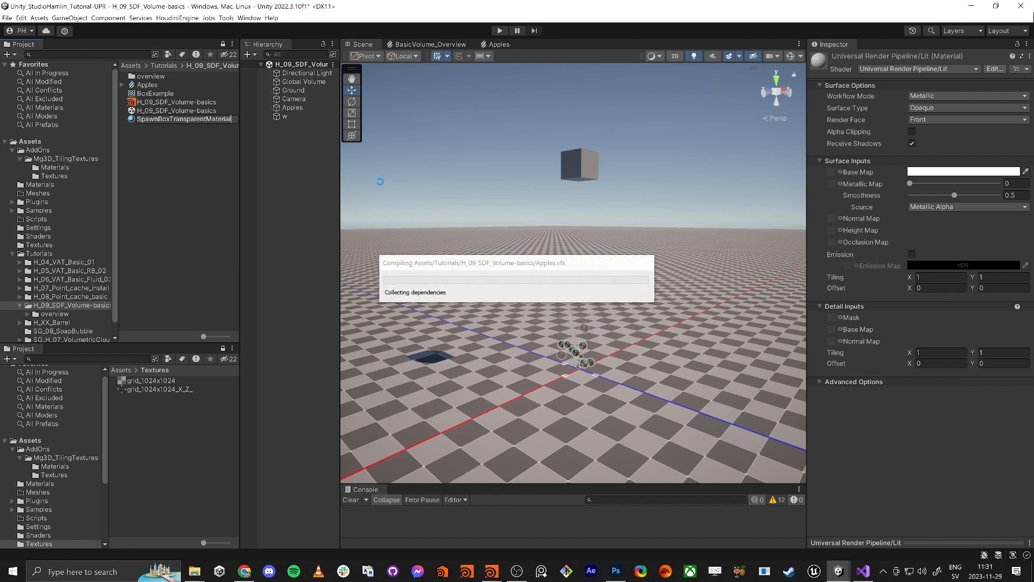
Assign SpawnBoxTransparentMaterial to the cube and set the material's Surface Type to Transparent
{"action": "left_click_drag", "start_coordinate": [180, 119], "coordinate": [593, 169]}
{"action": "left_click", "coordinate": [930, 107]}
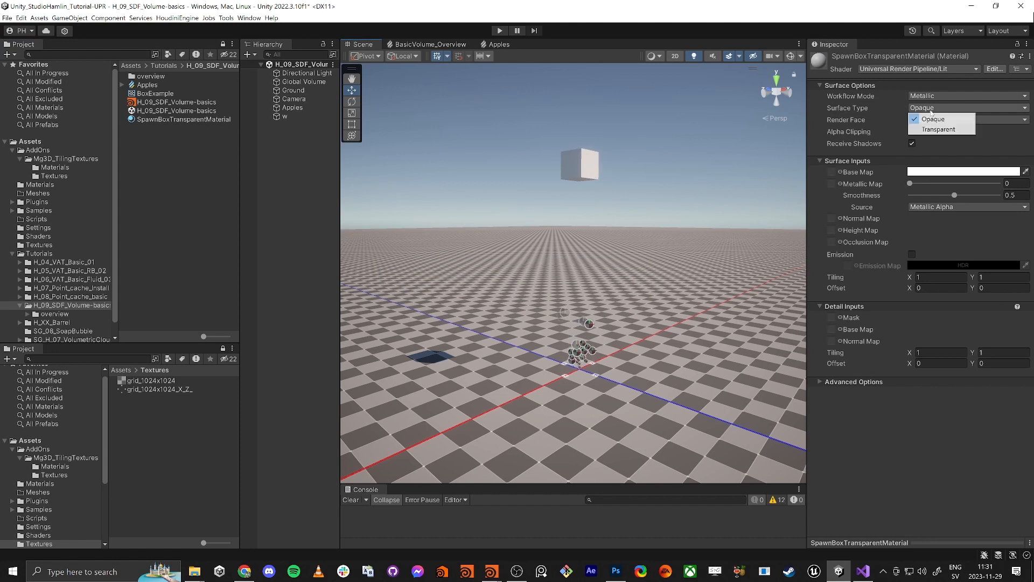
{"action": "left_click", "coordinate": [932, 128]}
Set SpawnBoxTransparentMaterial's Base Map to the semi-transparent yellow-orange colour FFC300 with alpha 128
{"action": "left_click", "coordinate": [963, 195]}
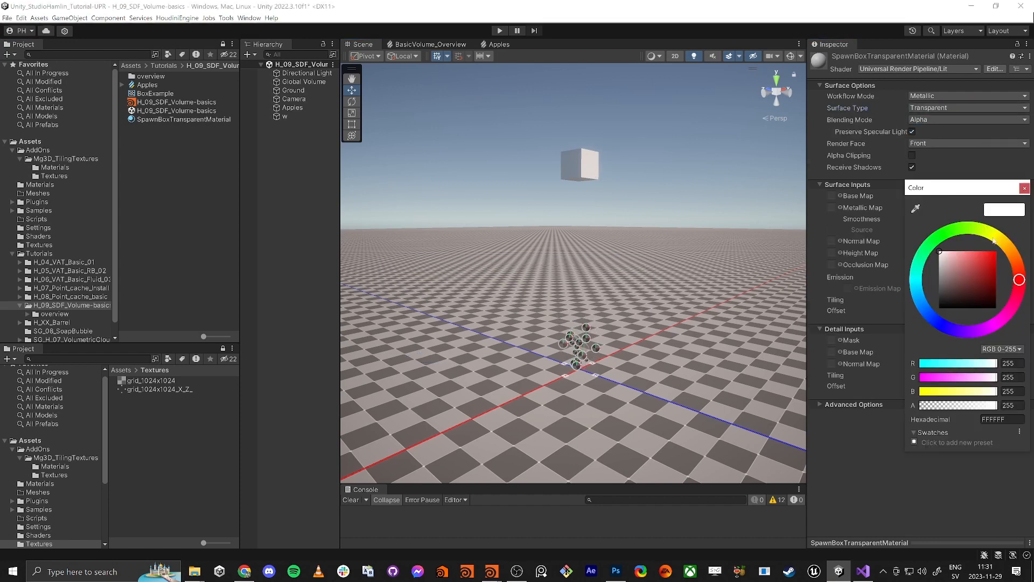
{"action": "left_click_drag", "start_coordinate": [1020, 279], "coordinate": [1007, 235]}
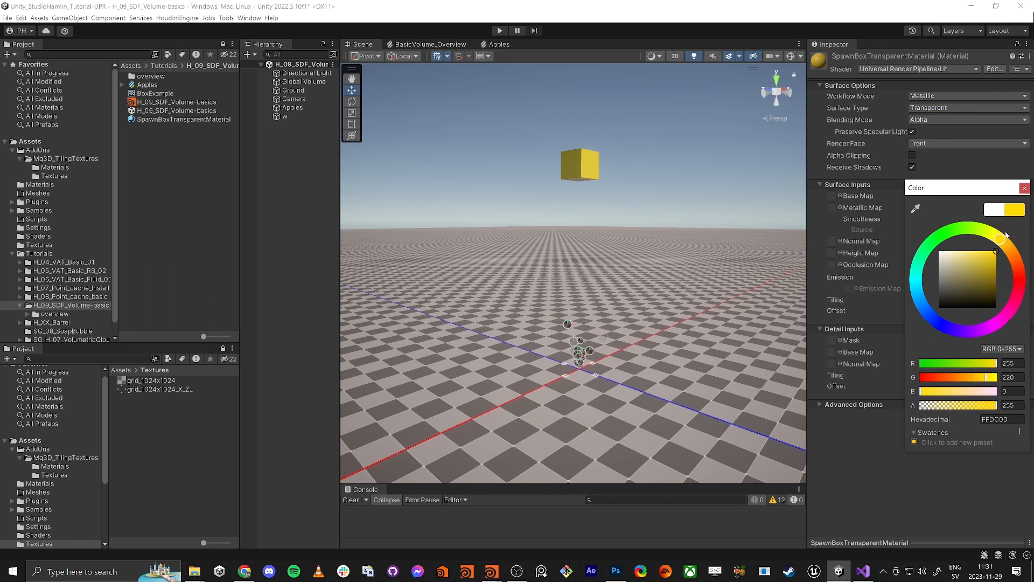
{"action": "left_click", "coordinate": [1025, 187]}
{"action": "left_click", "coordinate": [961, 196]}
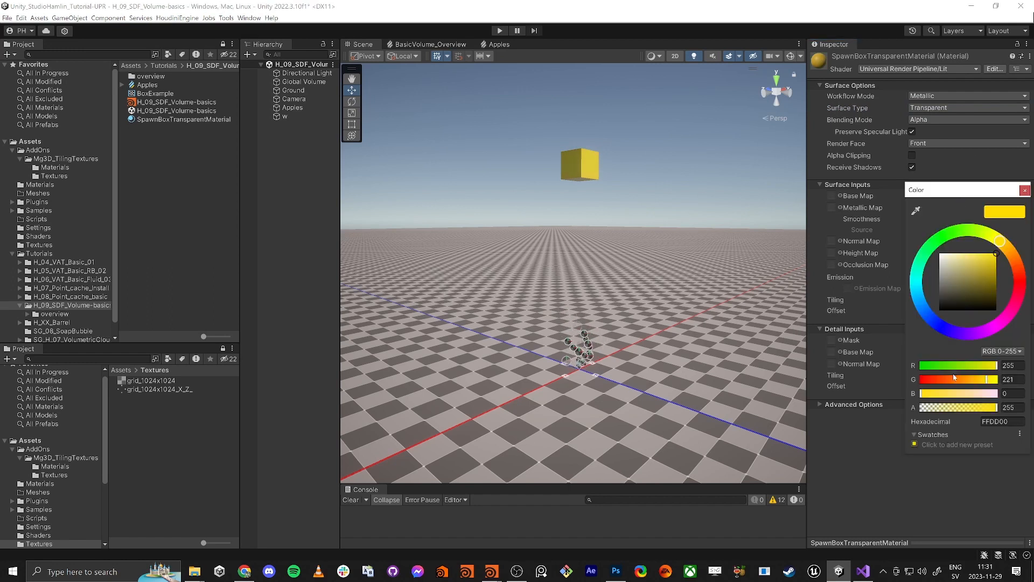
{"action": "left_click_drag", "start_coordinate": [957, 408], "coordinate": [952, 408]}
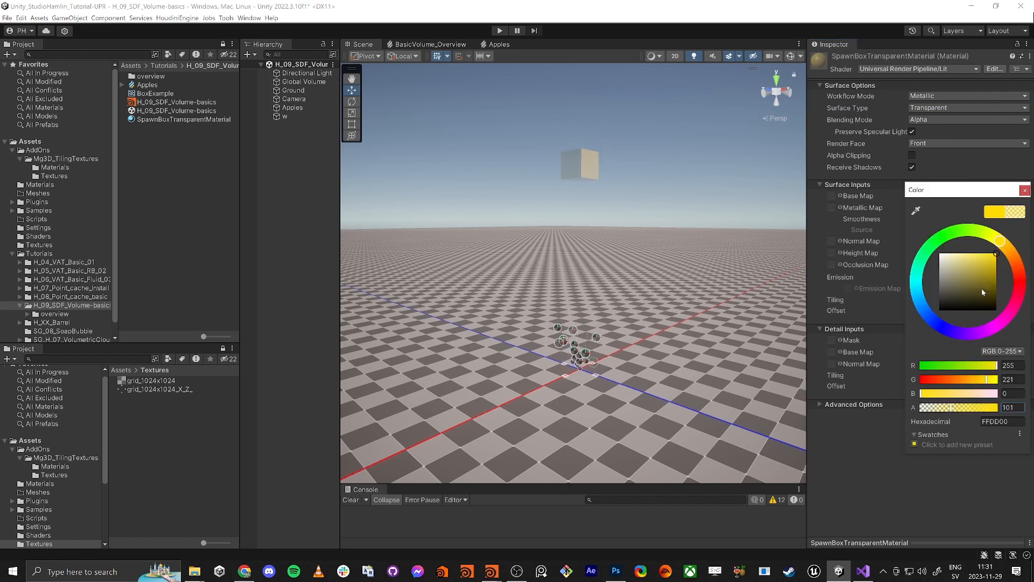
{"action": "left_click_drag", "start_coordinate": [989, 235], "coordinate": [951, 227]}
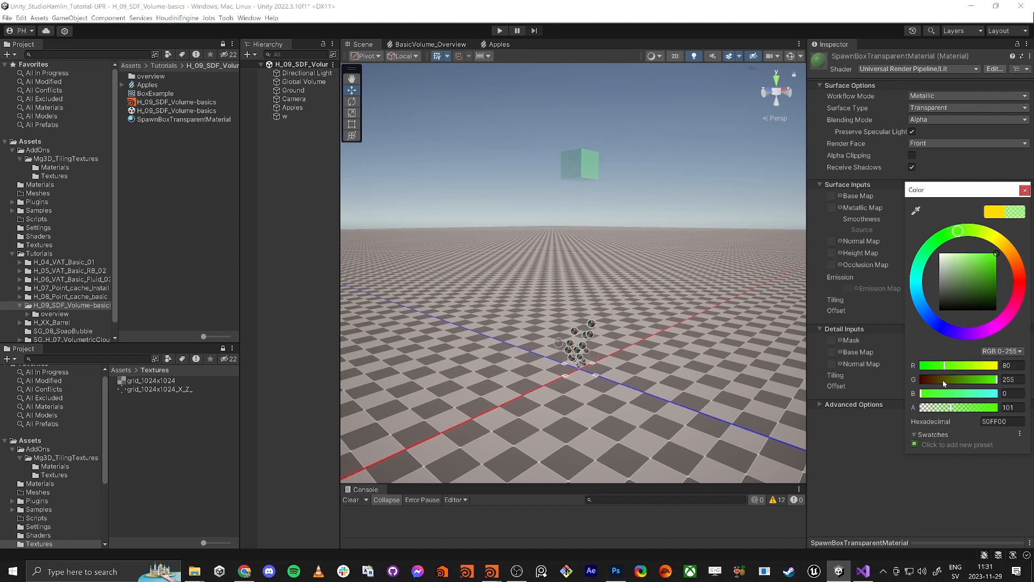
{"action": "left_click", "coordinate": [960, 408]}
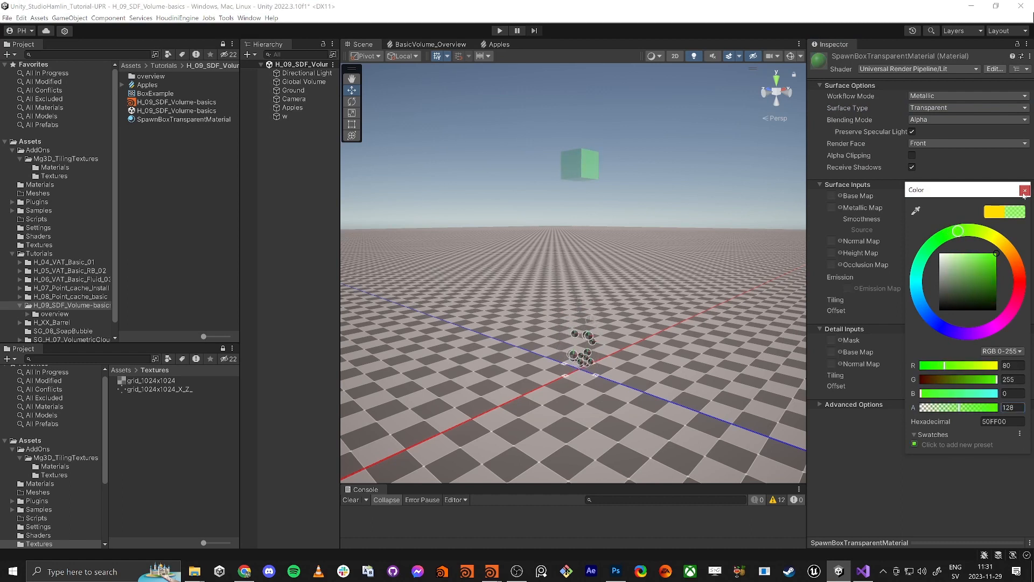
{"action": "left_click", "coordinate": [996, 237]}
{"action": "left_click_drag", "start_coordinate": [1003, 229], "coordinate": [1012, 238]}
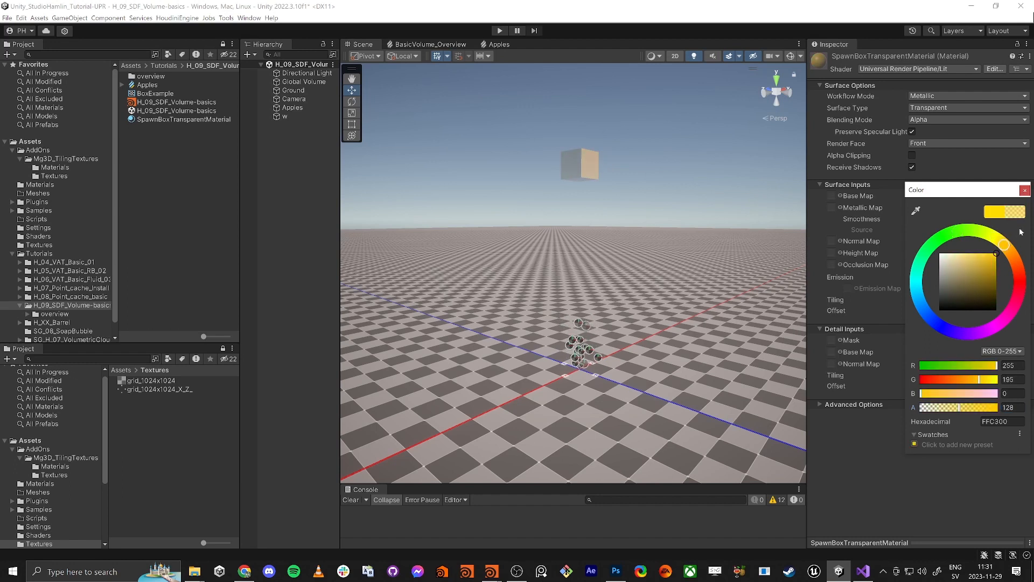
{"action": "left_click", "coordinate": [1026, 191]}
{"action": "right_click_drag", "start_coordinate": [641, 190], "coordinate": [595, 216]}
{"action": "key", "text": "a"}
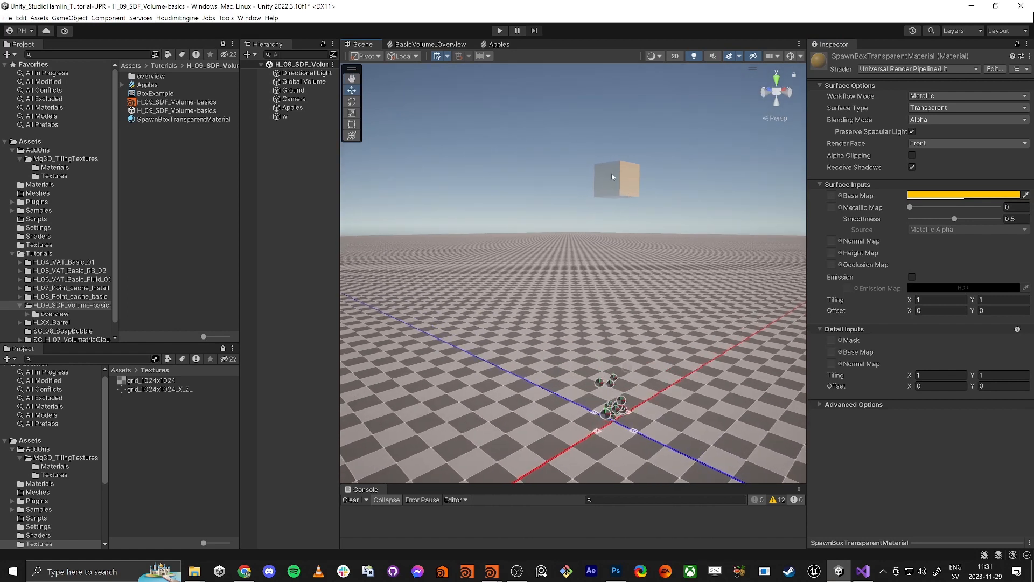
Close the BasicVolume_Overview graph and add a Vector3 property named SpawnPosition to the Apples graph
{"action": "left_click", "coordinate": [431, 45]}
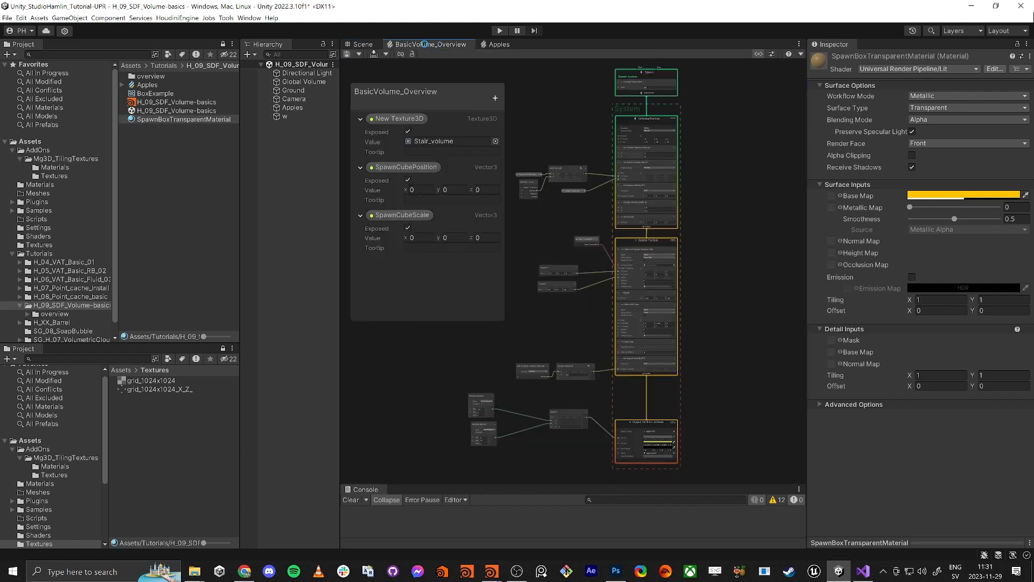
{"action": "middle_click", "coordinate": [424, 44]}
{"action": "left_click", "coordinate": [411, 45]}
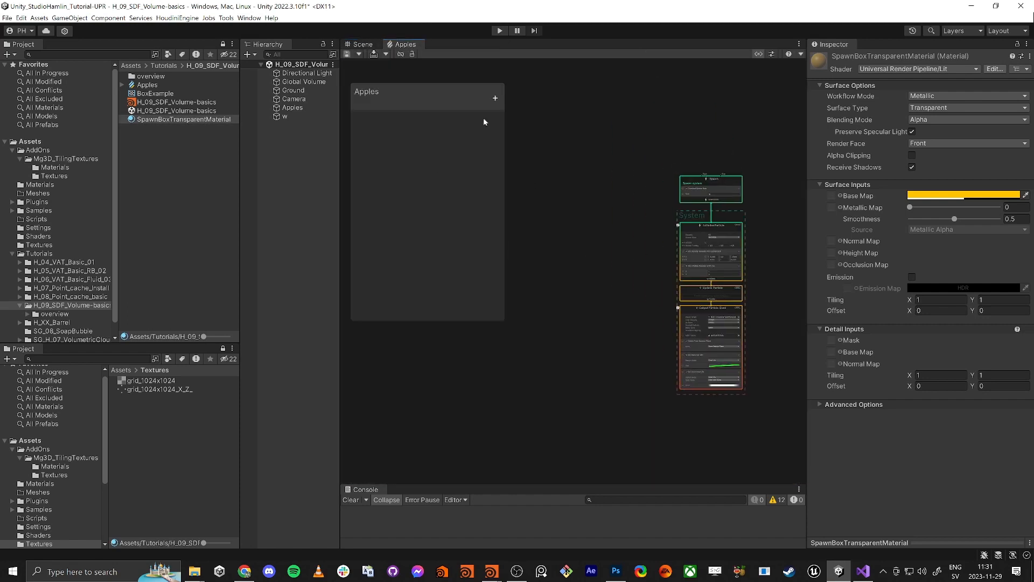
{"action": "left_click", "coordinate": [495, 98]}
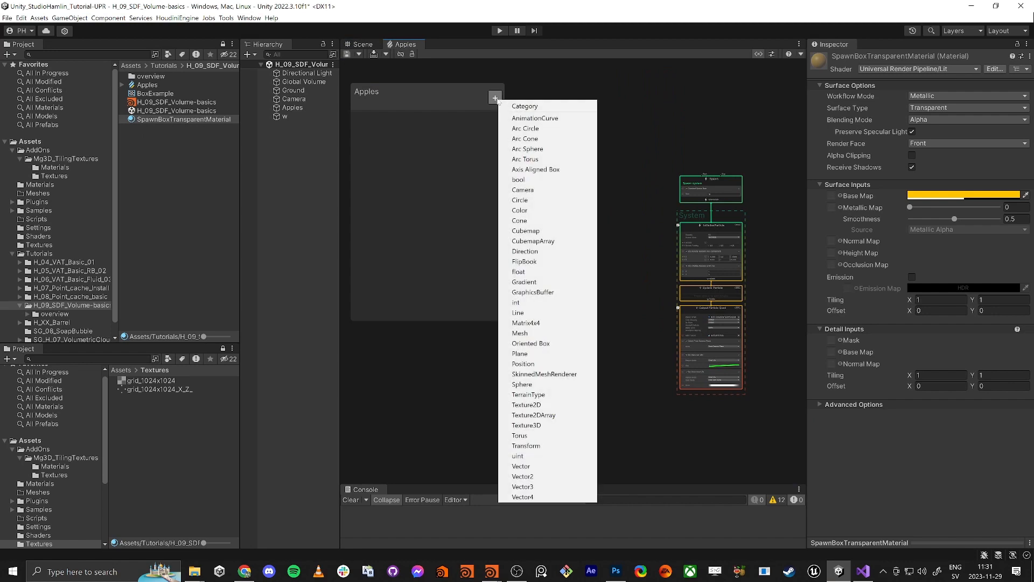
{"action": "left_click", "coordinate": [559, 487]}
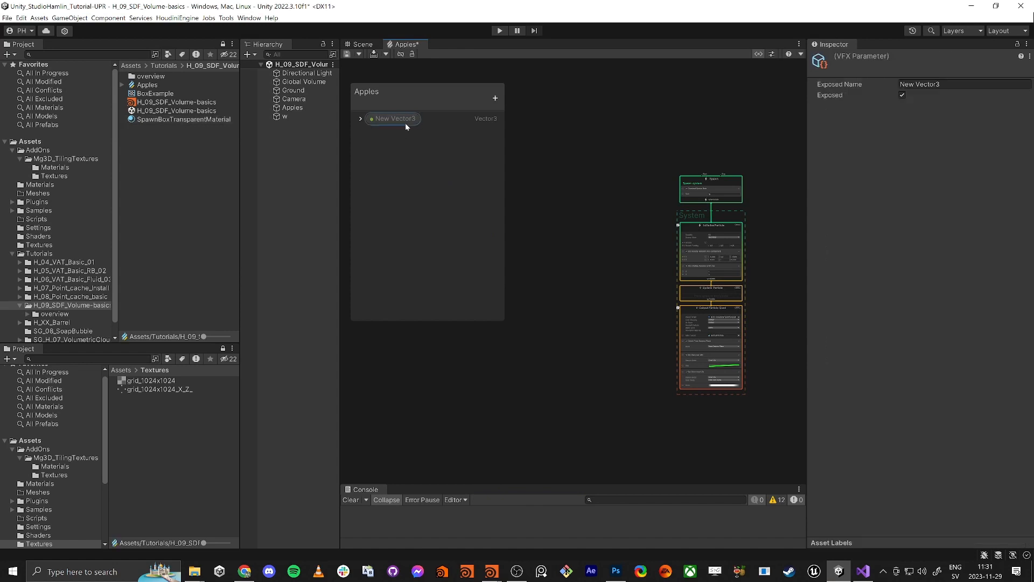
{"action": "type", "text": "Spaw"}
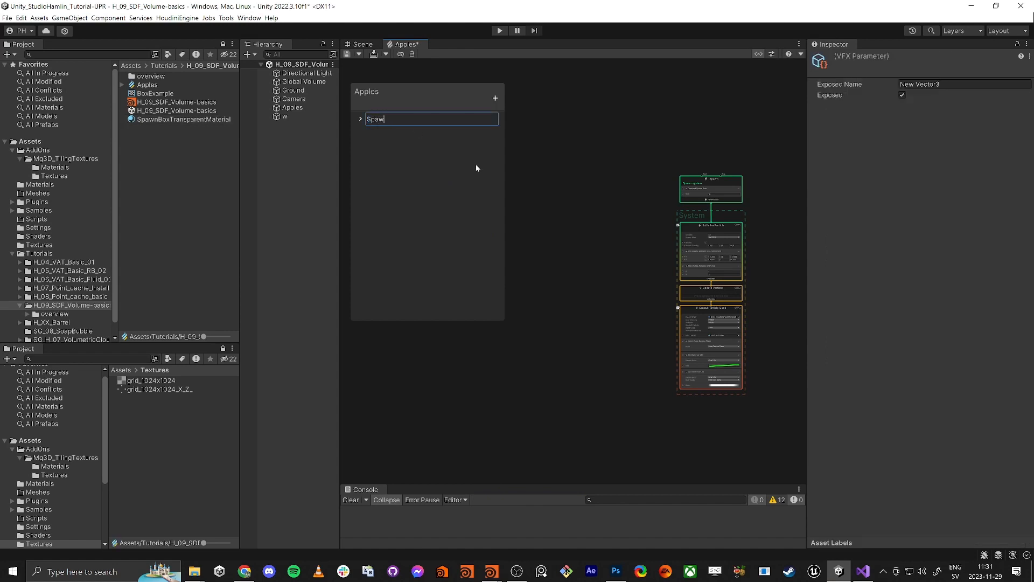
{"action": "type", "text": "nPosition"}
{"action": "key", "text": "Return"}
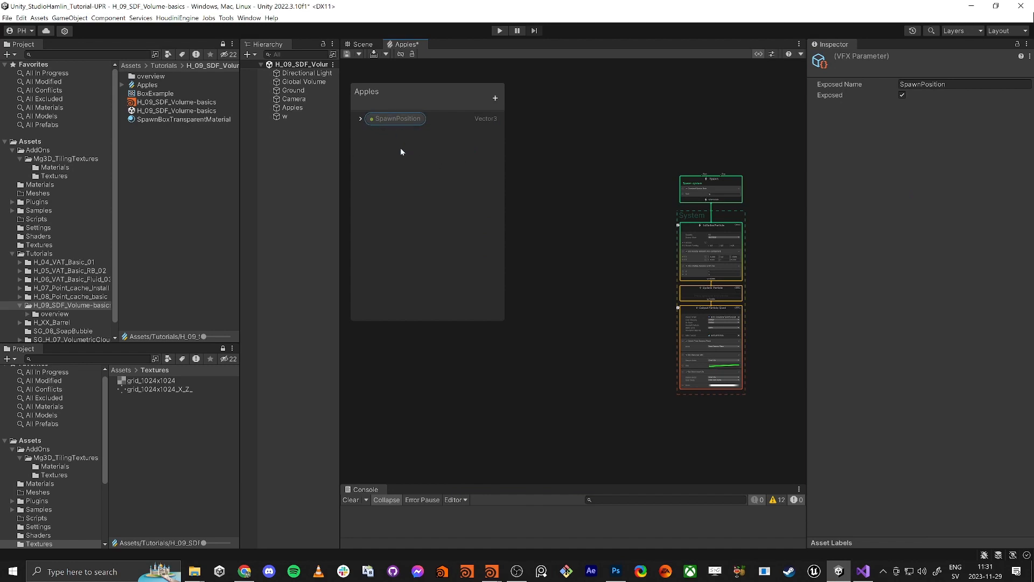
Duplicate the SpawnPosition property, rename the copy SpawnScale, and expand the settings of both properties
{"action": "key", "text": "ctrl+d"}
{"action": "double_click", "coordinate": [412, 137]}
{"action": "left_click_drag", "start_coordinate": [413, 135], "coordinate": [429, 134]}
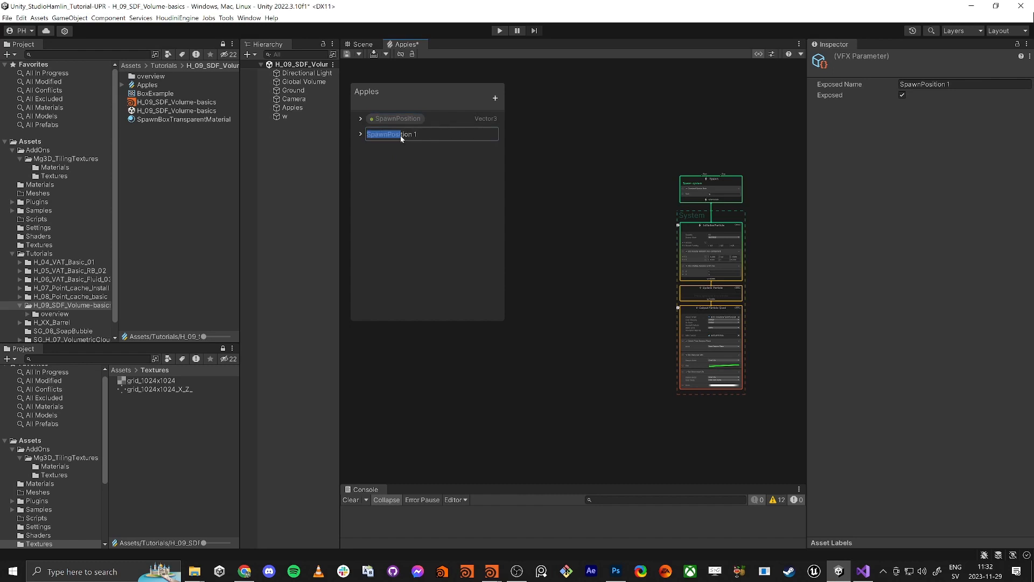
{"action": "left_click", "coordinate": [404, 134]}
{"action": "type", "text": "Scale"}
{"action": "key", "text": "Return"}
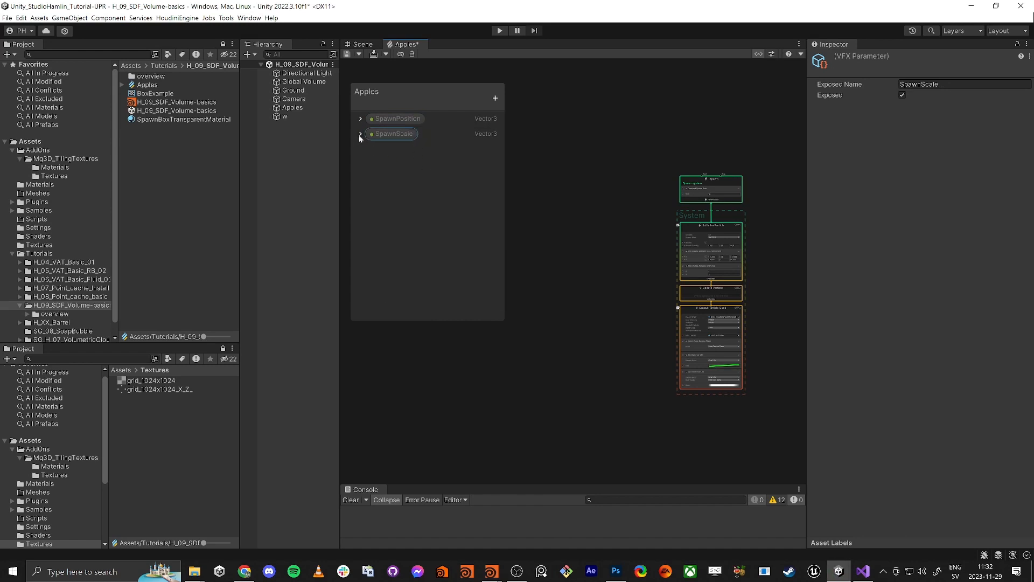
{"action": "left_click", "coordinate": [360, 135]}
{"action": "left_click", "coordinate": [360, 119]}
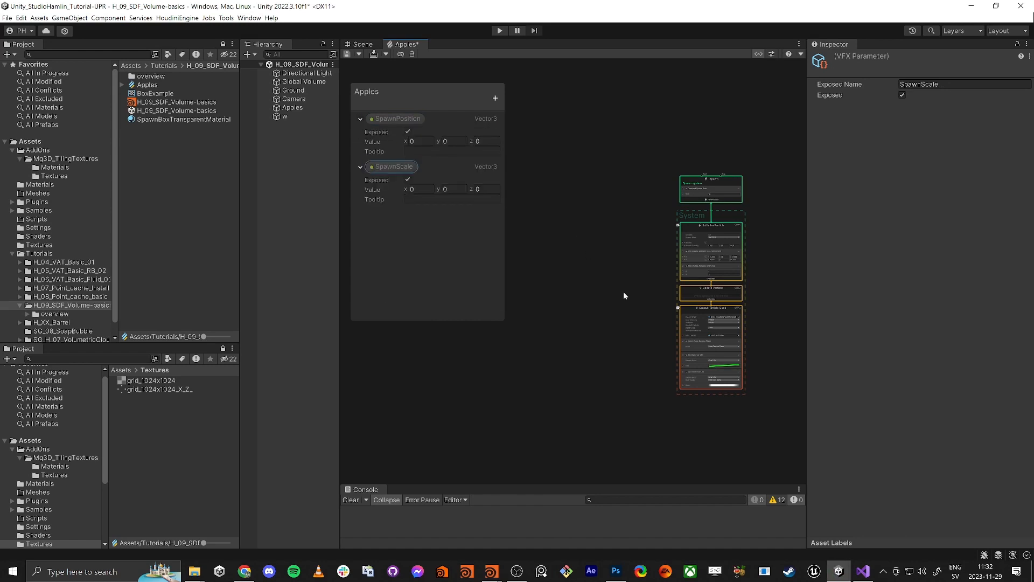
Set the particle capacity in the Initialize Particle context to 200000
{"action": "scroll", "coordinate": [603, 272], "scroll_direction": "up", "scroll_amount": 5}
{"action": "scroll", "coordinate": [617, 269], "scroll_direction": "down", "scroll_amount": 2}
{"action": "scroll", "coordinate": [657, 250], "scroll_direction": "up", "scroll_amount": 2}
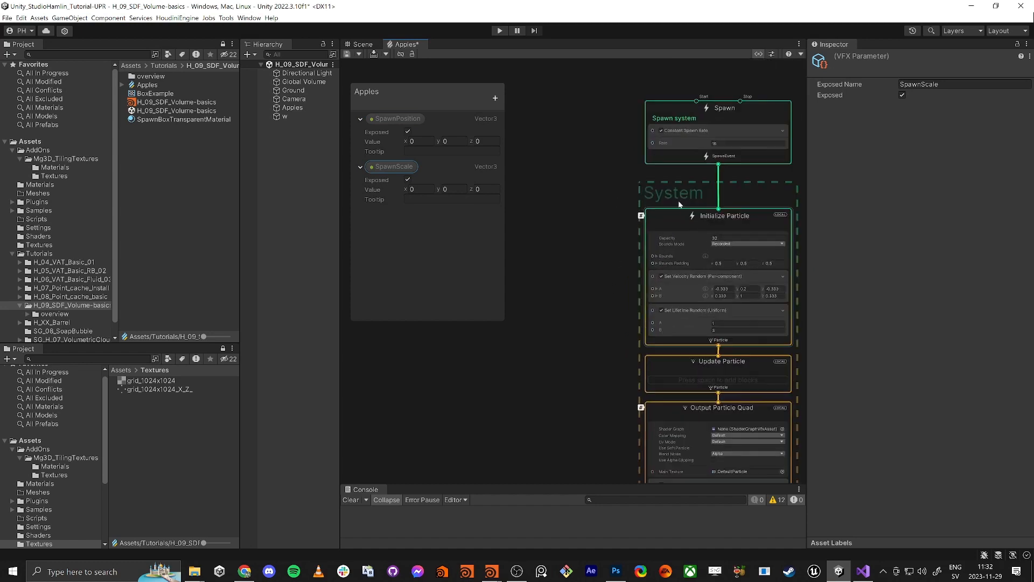
{"action": "scroll", "coordinate": [686, 134], "scroll_direction": "up", "scroll_amount": 3}
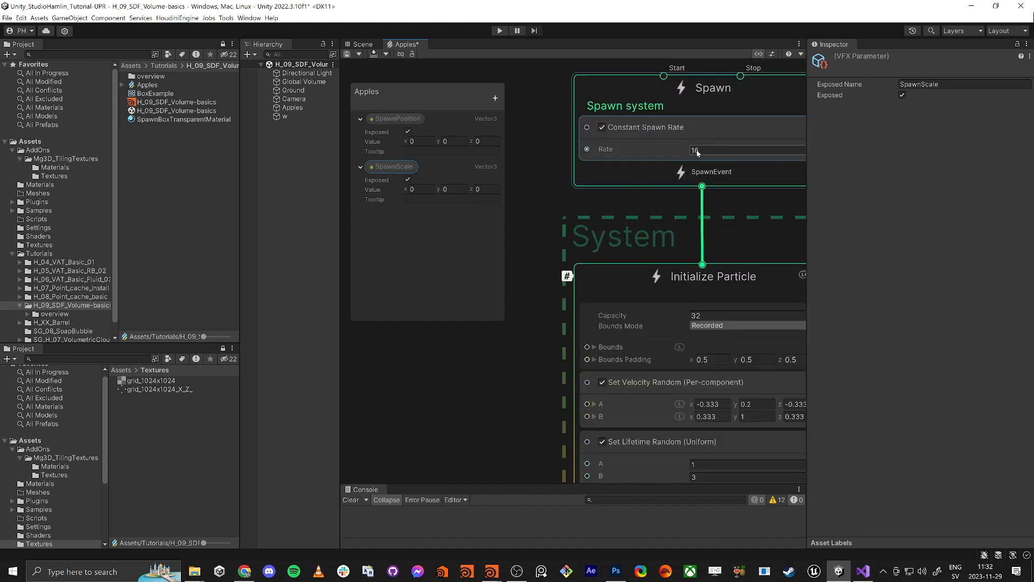
{"action": "middle_click_drag", "start_coordinate": [529, 345], "coordinate": [538, 315]}
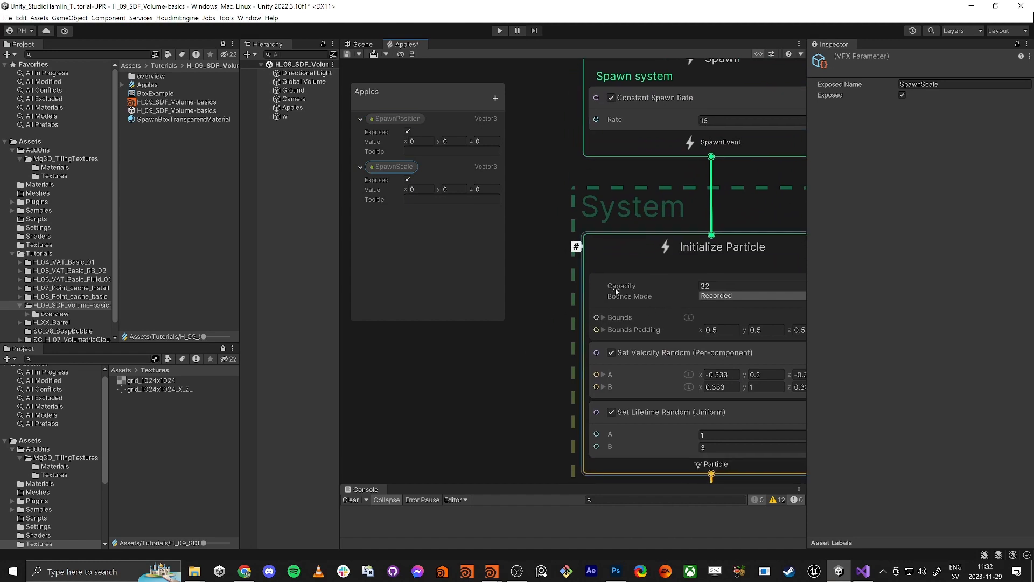
{"action": "left_click", "coordinate": [711, 290]}
{"action": "type", "text": "200000"}
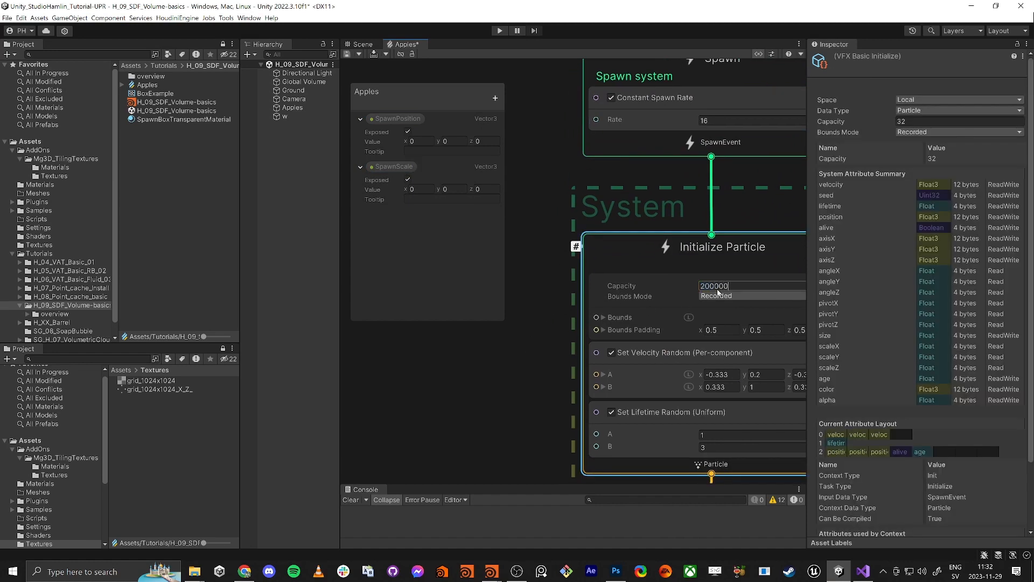
{"action": "key", "text": "Return"}
{"action": "middle_click_drag", "start_coordinate": [464, 412], "coordinate": [487, 428]}
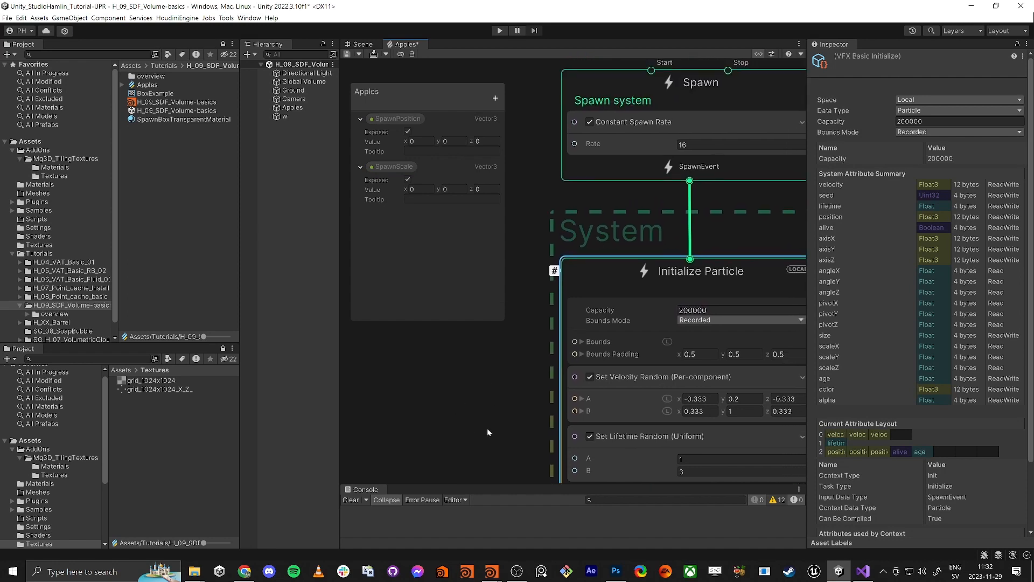
{"action": "scroll", "coordinate": [487, 429], "scroll_direction": "down", "scroll_amount": 1}
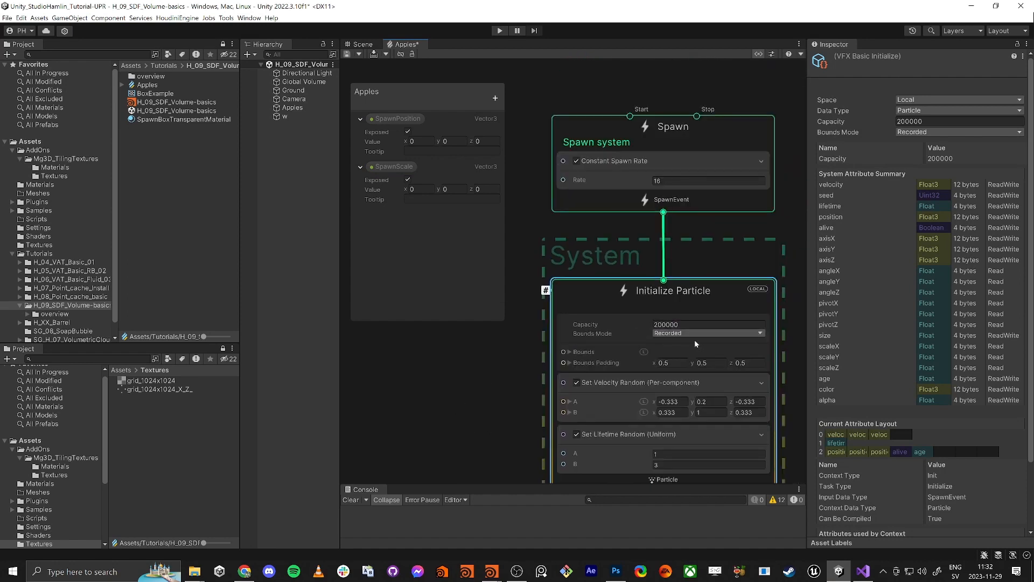
{"action": "left_click", "coordinate": [664, 325]}
{"action": "left_click", "coordinate": [664, 325]}
{"action": "left_click", "coordinate": [663, 181]}
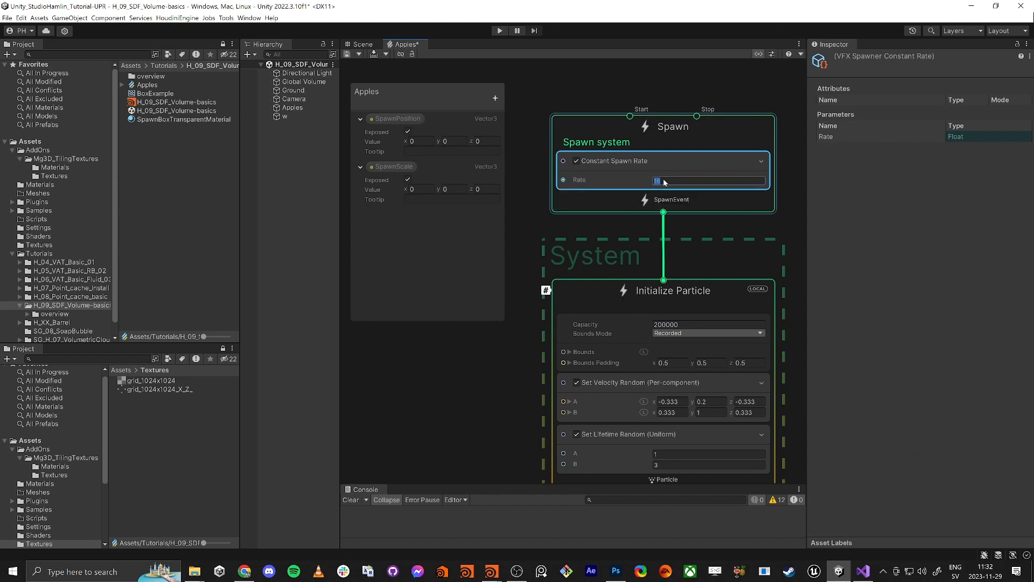
{"action": "left_click", "coordinate": [417, 416]}
Add a Set Position (Shape: AABox) block to the Initialize Particle context
{"action": "middle_click_drag", "start_coordinate": [417, 415], "coordinate": [461, 378]}
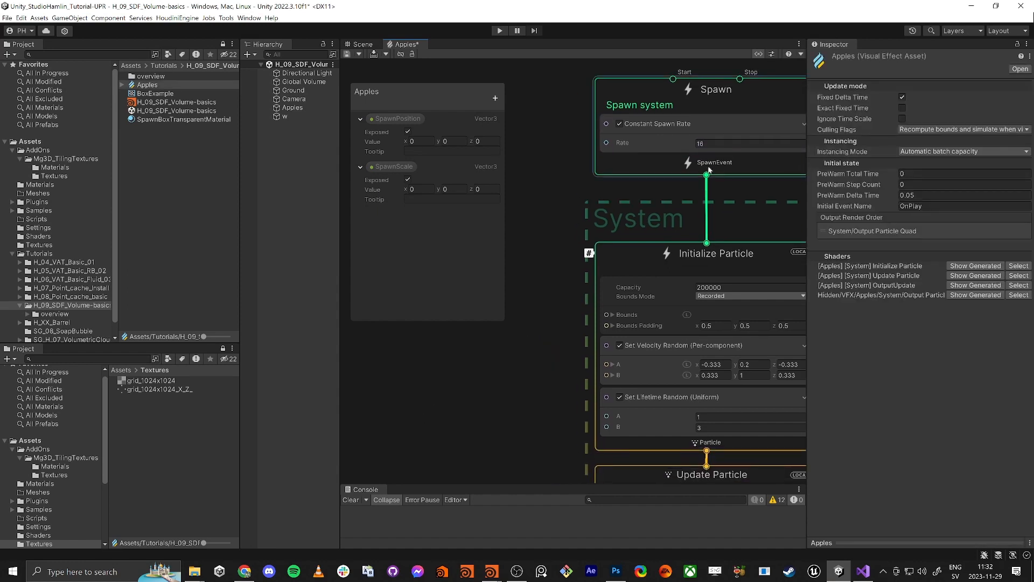
{"action": "scroll", "coordinate": [552, 358], "scroll_direction": "down", "scroll_amount": 1}
{"action": "middle_click_drag", "start_coordinate": [552, 359], "coordinate": [557, 307]}
{"action": "left_click", "coordinate": [630, 221]}
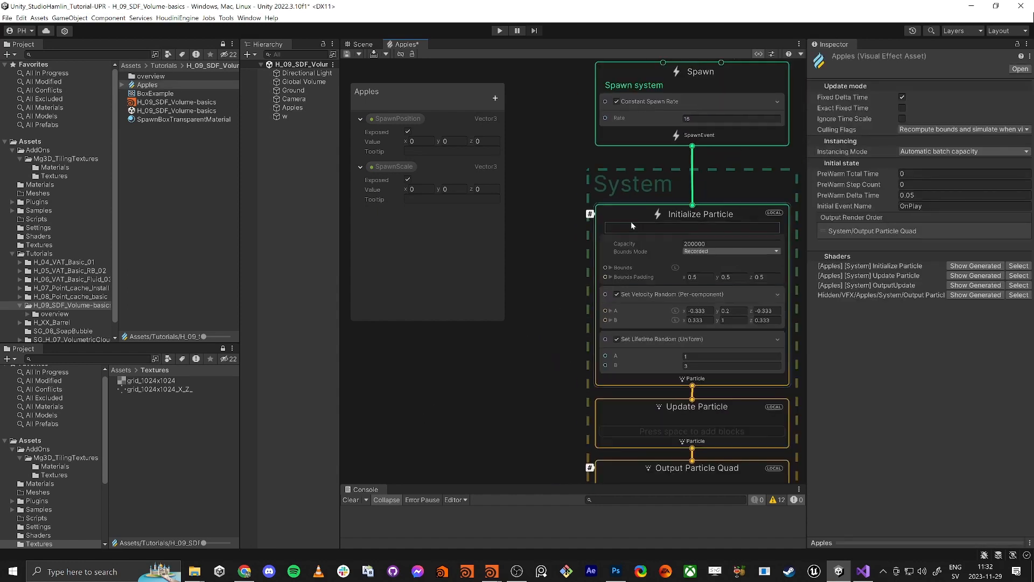
{"action": "key", "text": "space"}
{"action": "type", "text": "pos"}
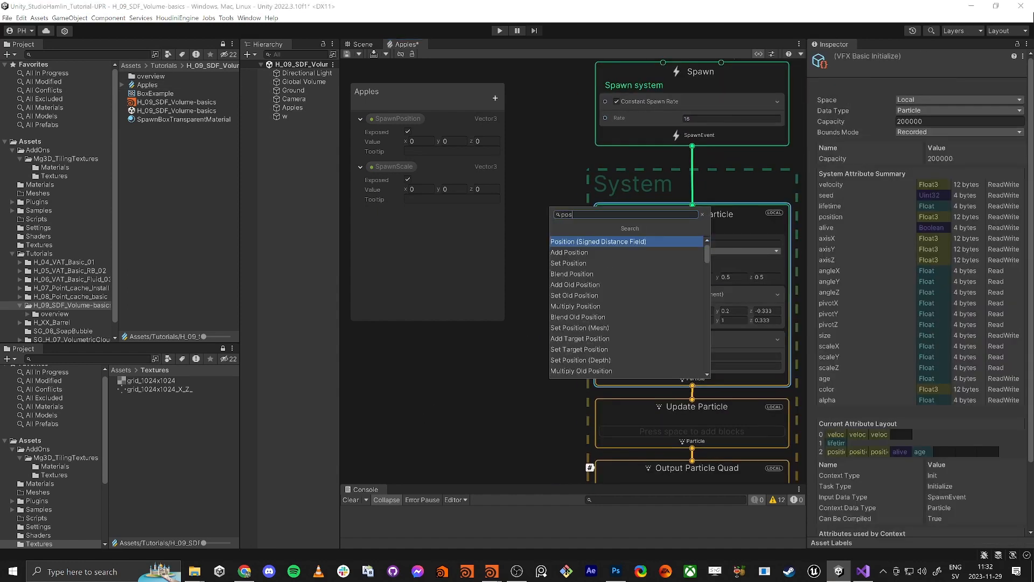
{"action": "type", "text": "ition box"}
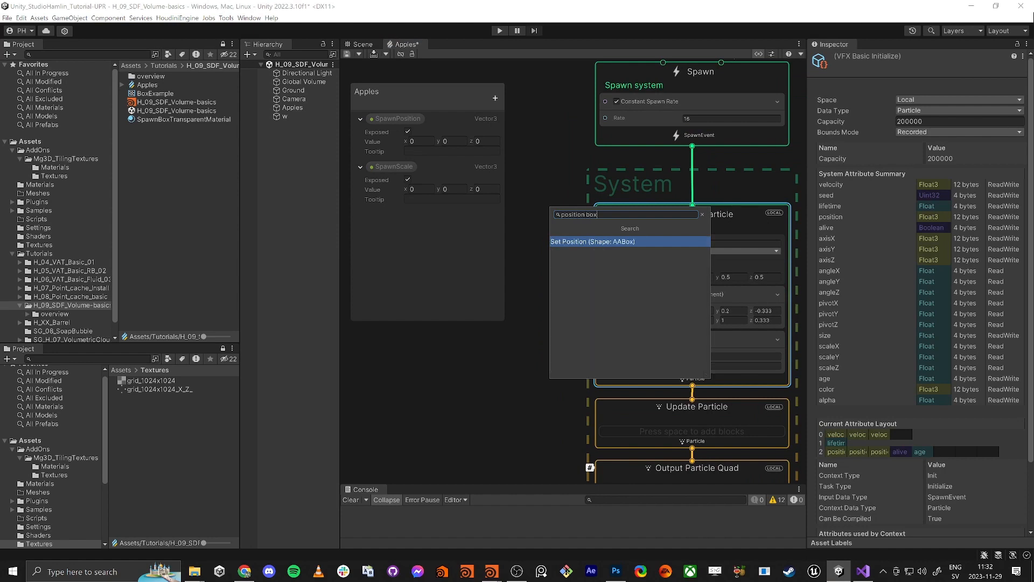
{"action": "key", "text": "Return"}
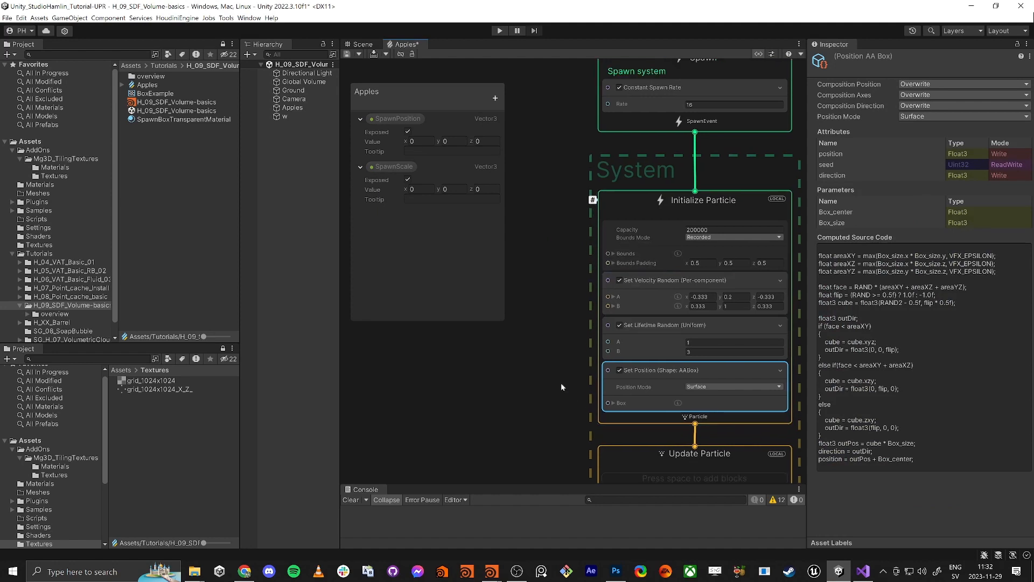
Add SpawnPosition and SpawnScale nodes to the graph and connect them to the AABox block's Center and Size inputs
{"action": "left_click", "coordinate": [657, 313]}
{"action": "middle_click_drag", "start_coordinate": [673, 327], "coordinate": [668, 267]}
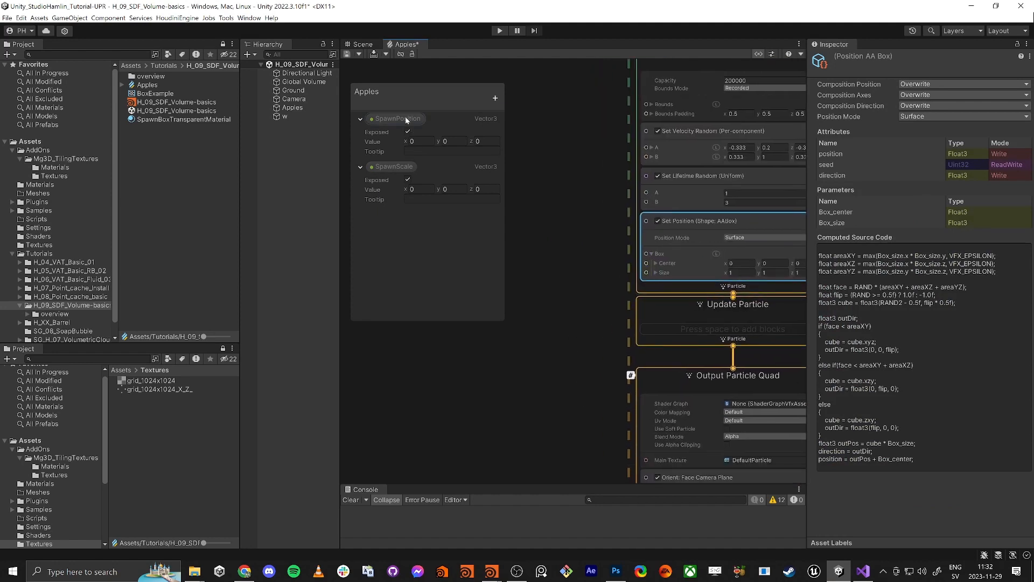
{"action": "left_click_drag", "start_coordinate": [397, 118], "coordinate": [566, 252]}
{"action": "left_click_drag", "start_coordinate": [393, 166], "coordinate": [570, 280]}
{"action": "left_click_drag", "start_coordinate": [617, 253], "coordinate": [559, 273]}
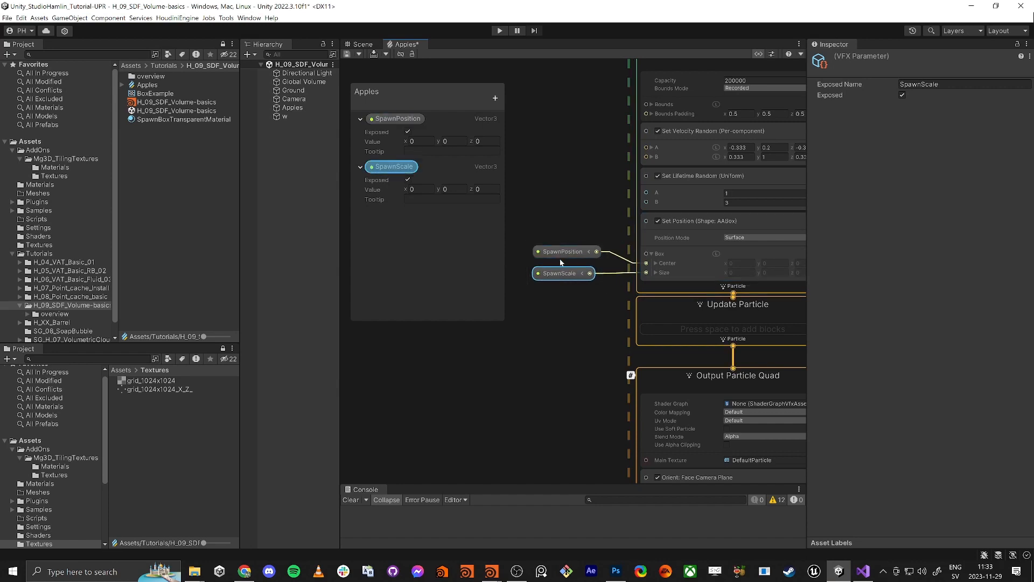
Rename the cube object w in the scene as SpawnBox
{"action": "left_click", "coordinate": [284, 117]}
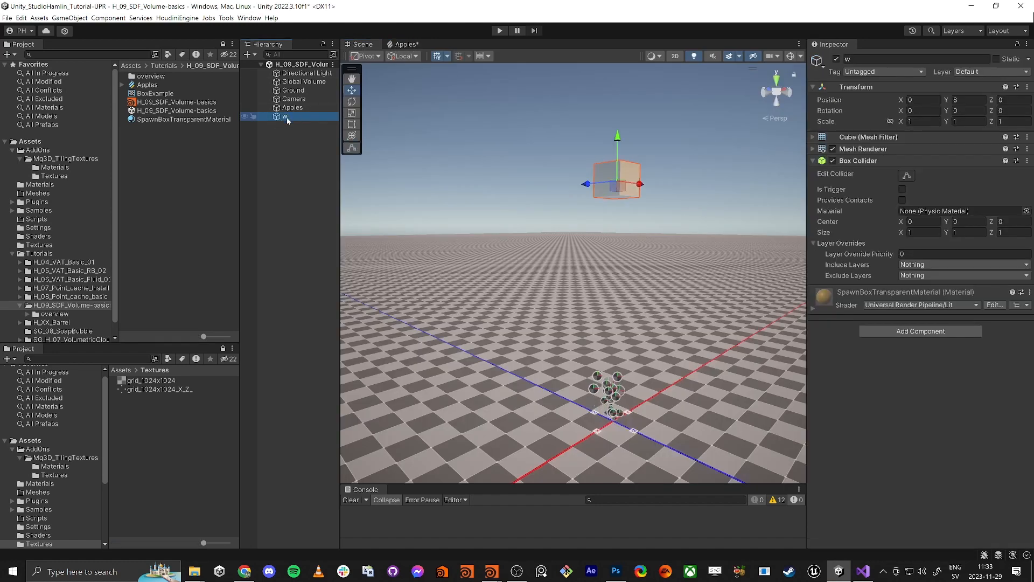
{"action": "left_click", "coordinate": [292, 117]}
{"action": "type", "text": "Spawn"}
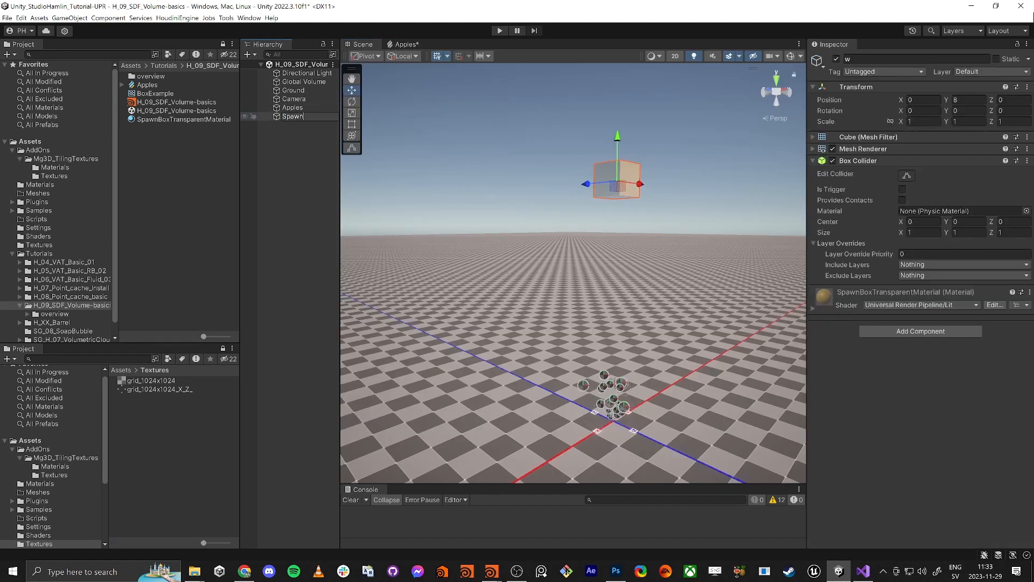
{"action": "type", "text": "Box"}
{"action": "key", "text": "Return"}
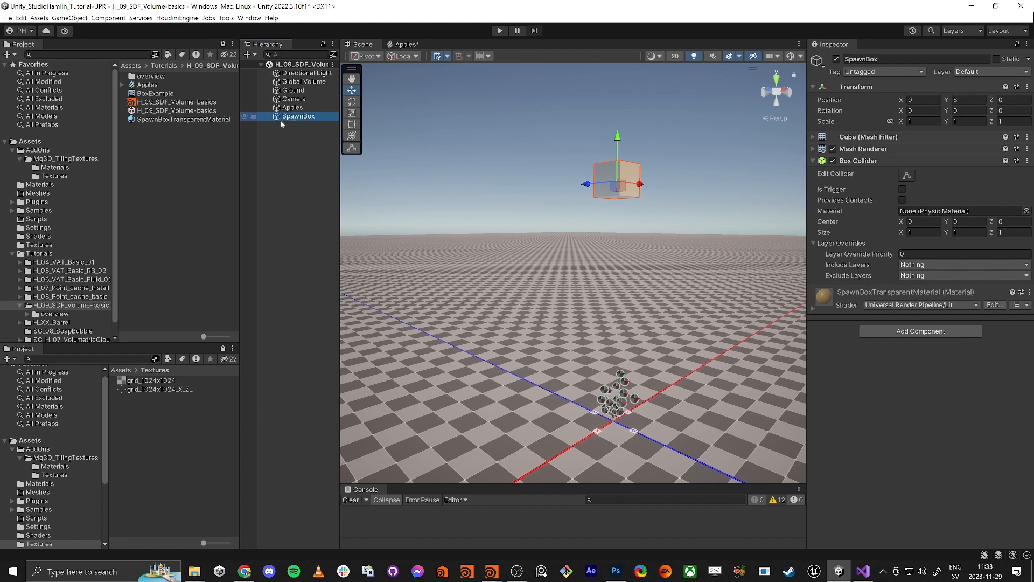
Create a C# script named UpdateSpawnBox in the H_09_SDF_Volume-basics folder
{"action": "left_click", "coordinate": [144, 169]}
{"action": "right_click", "coordinate": [145, 171]}
{"action": "mouse_move", "coordinate": [159, 178]}
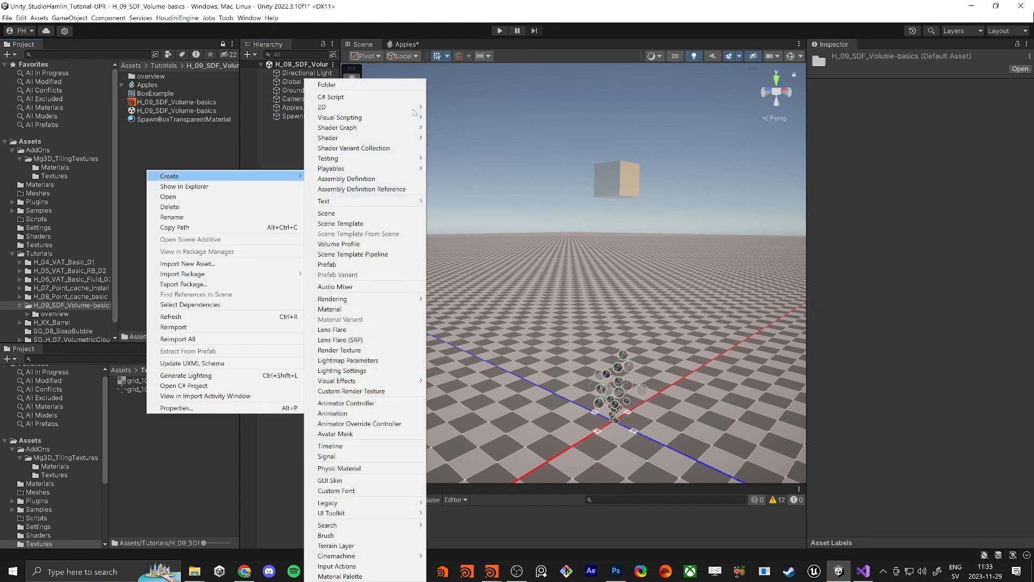
{"action": "left_click", "coordinate": [334, 96]}
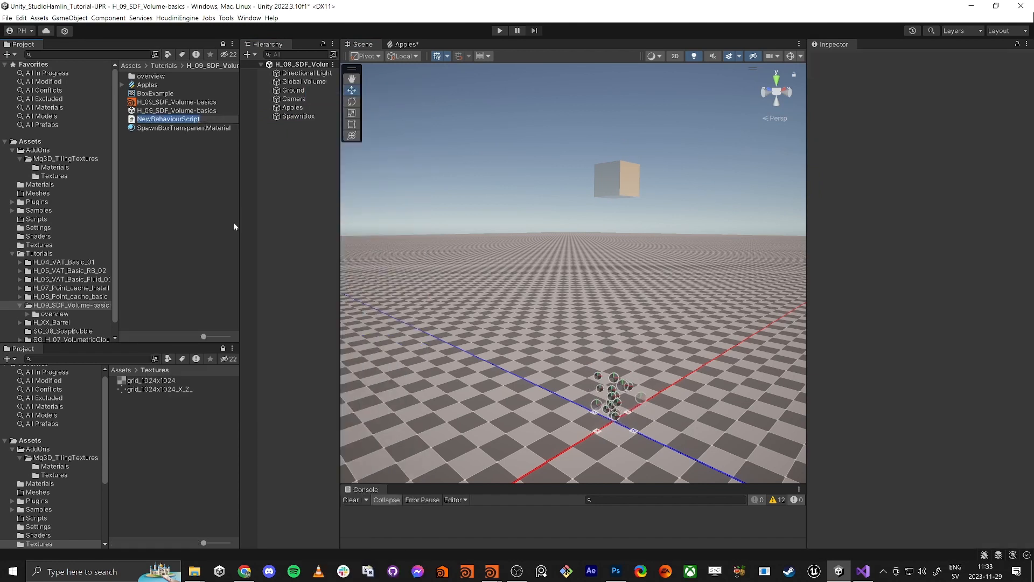
{"action": "type", "text": "UpdateSpa"}
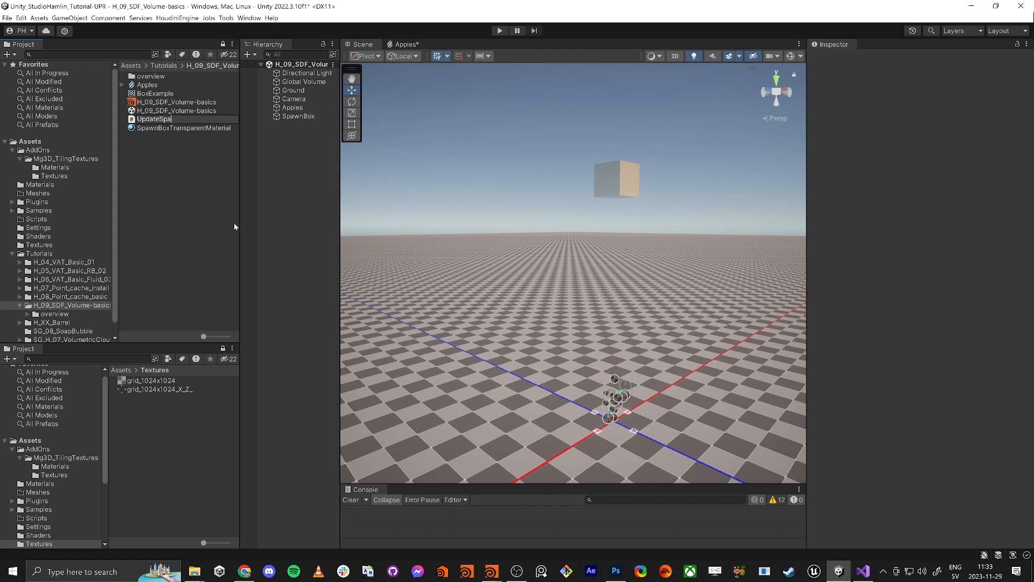
{"action": "type", "text": "wnBox"}
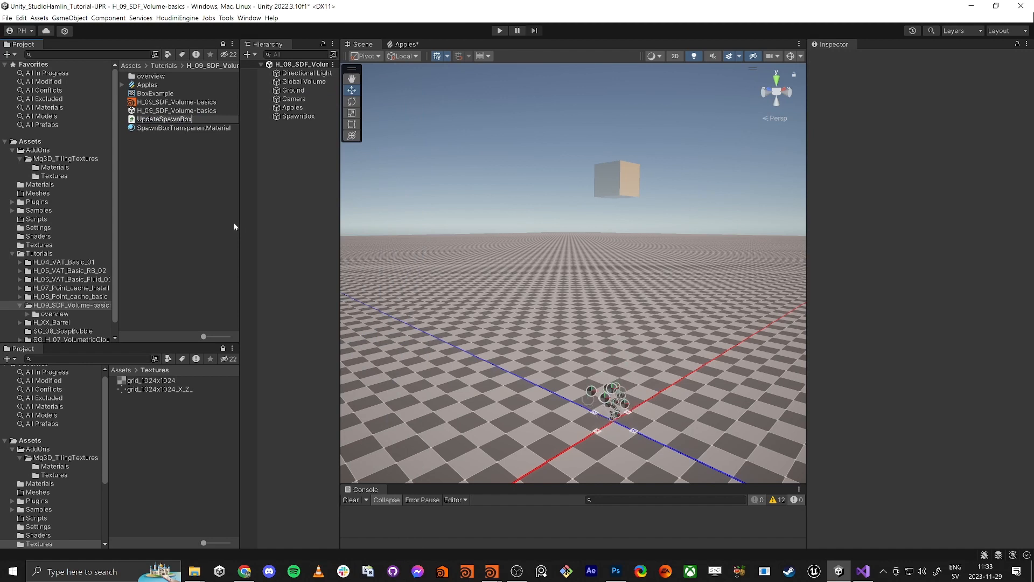
{"action": "key", "text": "Return"}
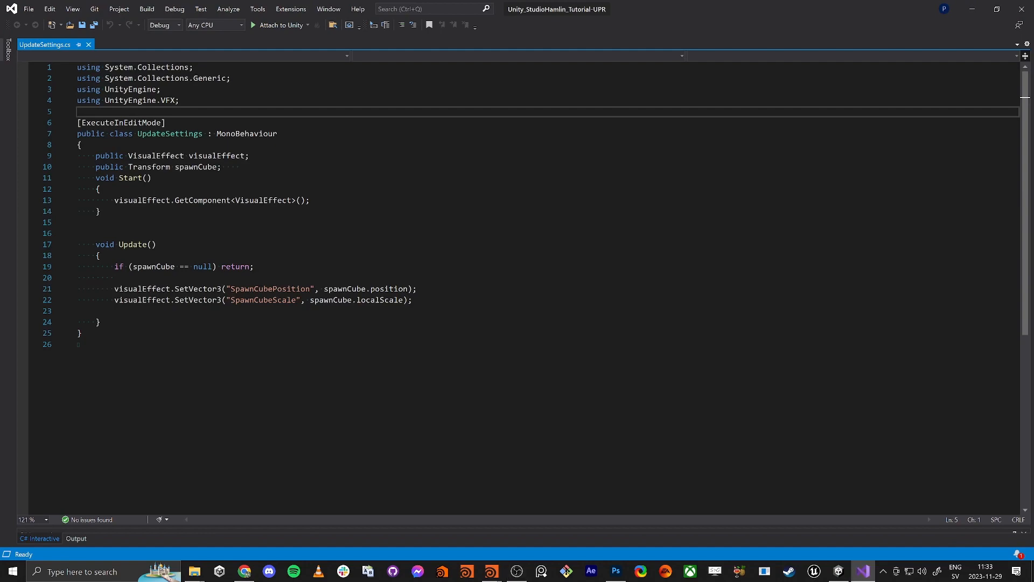
Open the UpdateSpawnBox script in Visual Studio and place UpdateSettings.cs beside it in a vertical split for reference
{"action": "key", "text": "alt+Tab"}
{"action": "left_click", "coordinate": [545, 240]}
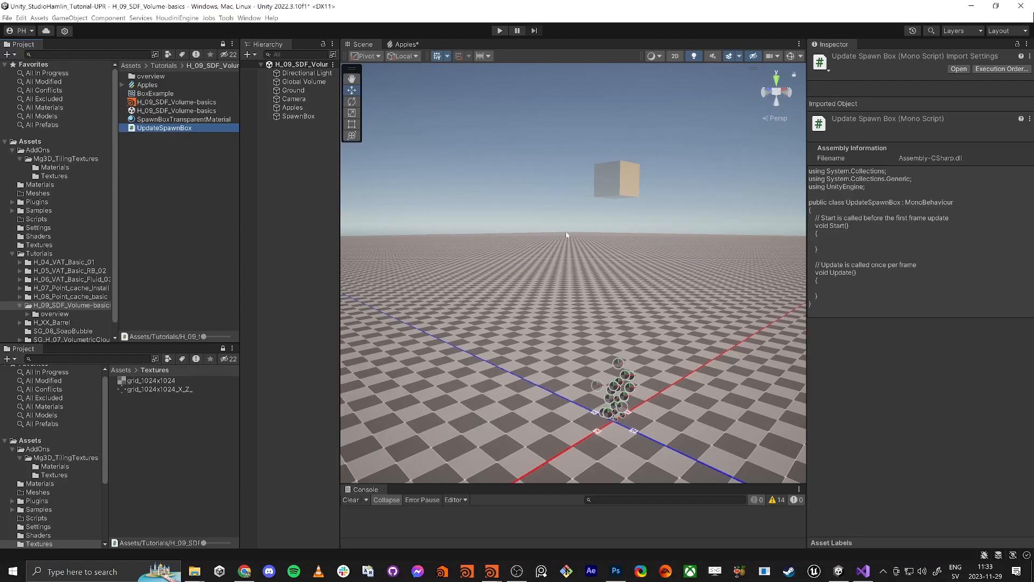
{"action": "double_click", "coordinate": [164, 129]}
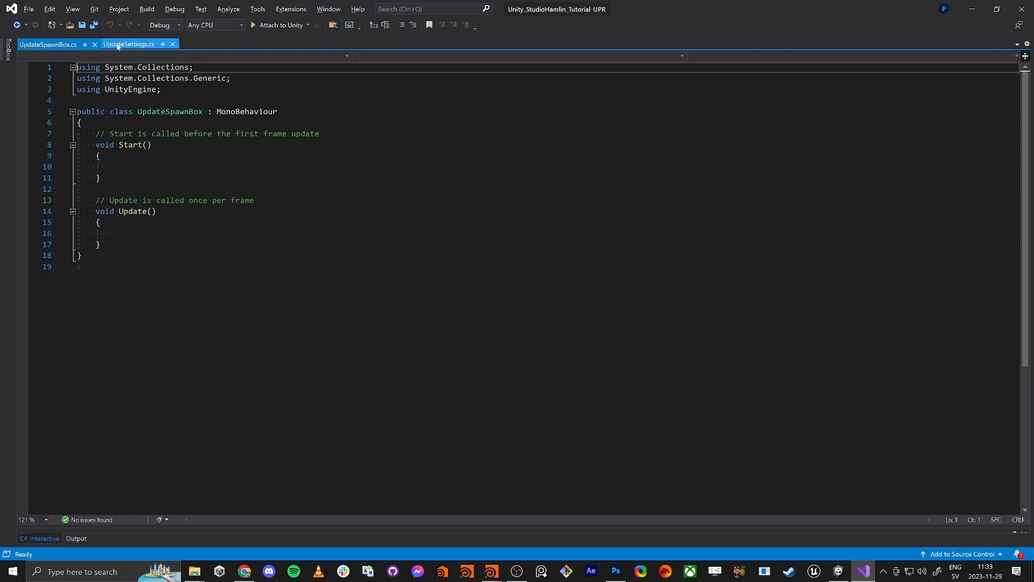
{"action": "left_click_drag", "start_coordinate": [128, 45], "coordinate": [542, 280]}
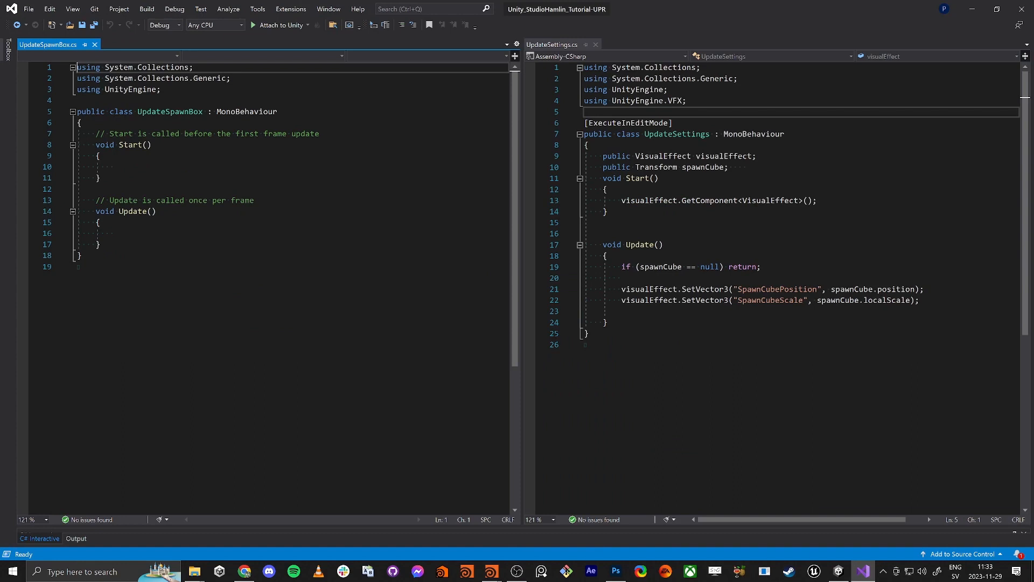
Add the directive "using UnityEngine.VFX;" below the existing using lines in UpdateSpawnBox.cs
{"action": "left_click", "coordinate": [78, 101]}
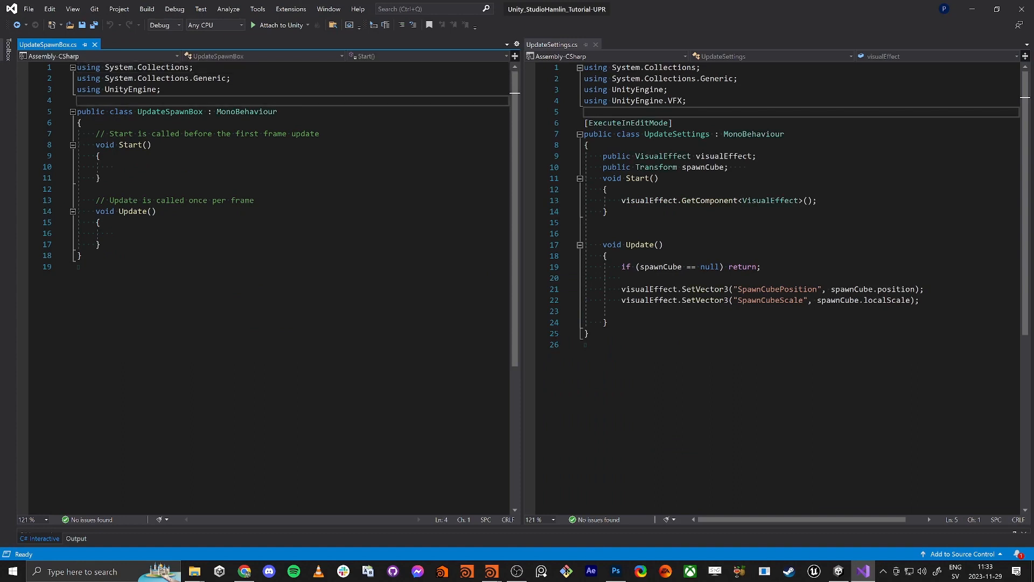
{"action": "key", "text": "Return"}
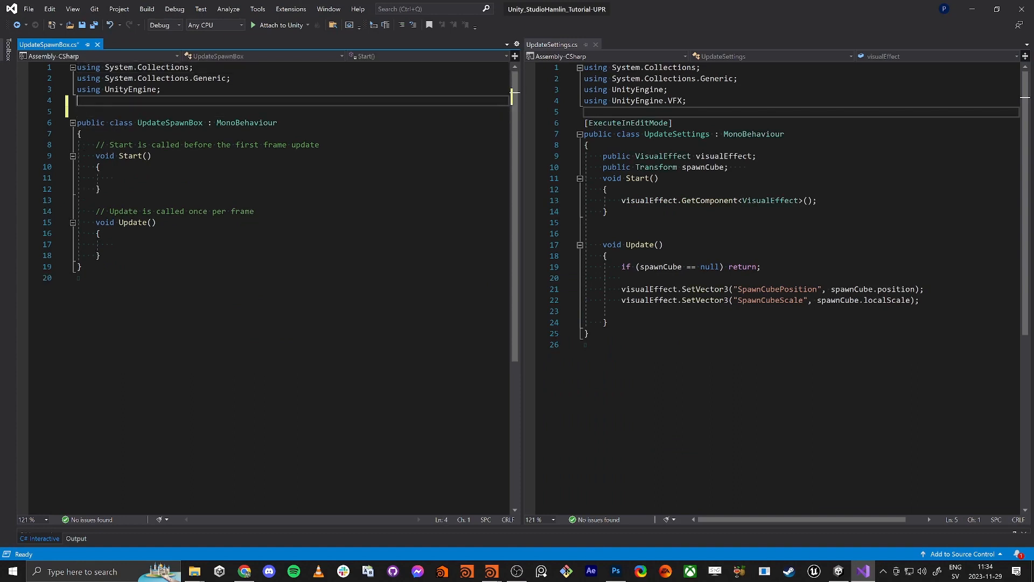
{"action": "type", "text": "using unityen"}
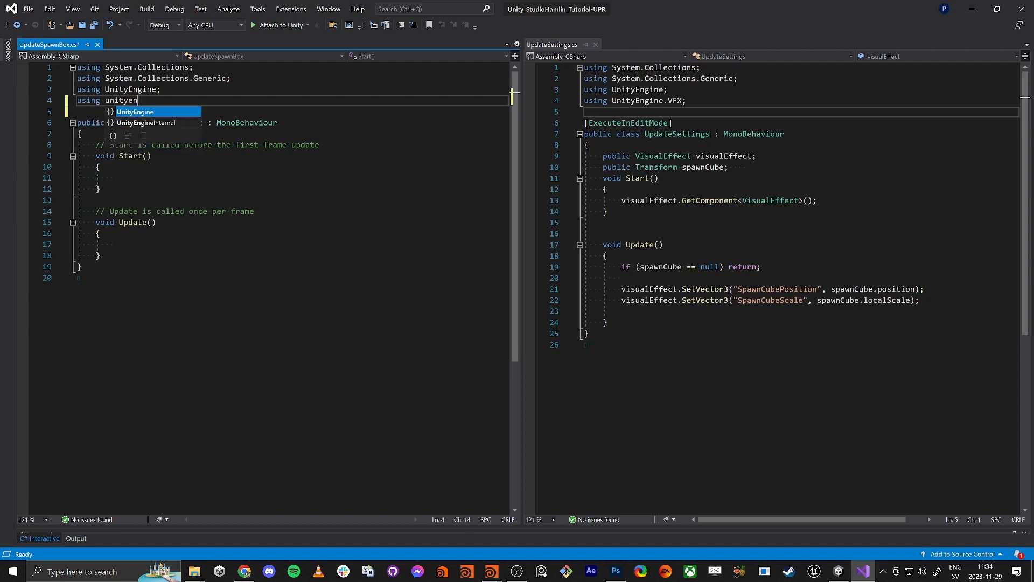
{"action": "key", "text": "Tab"}
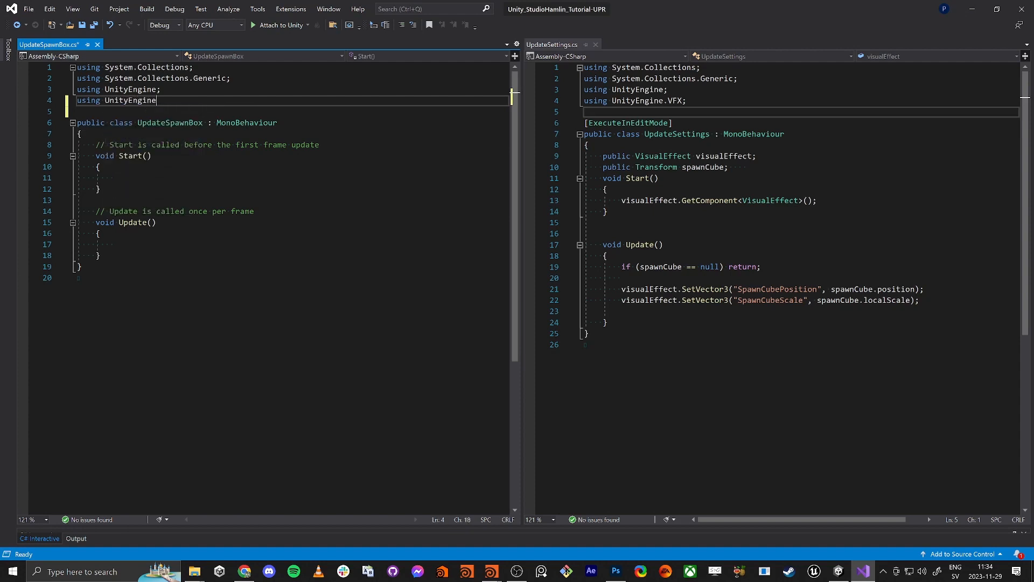
{"action": "type", "text": ".VFX;"}
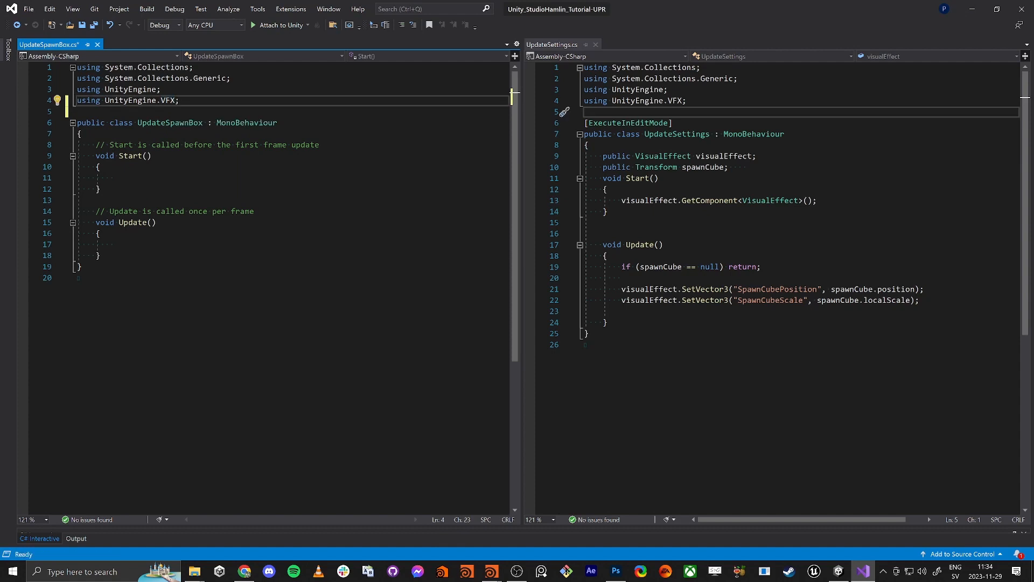
Add the [ExecuteInEditMode] attribute directly above the UpdateSpawnBox class declaration, with a blank line before it
{"action": "key", "text": "Down"}
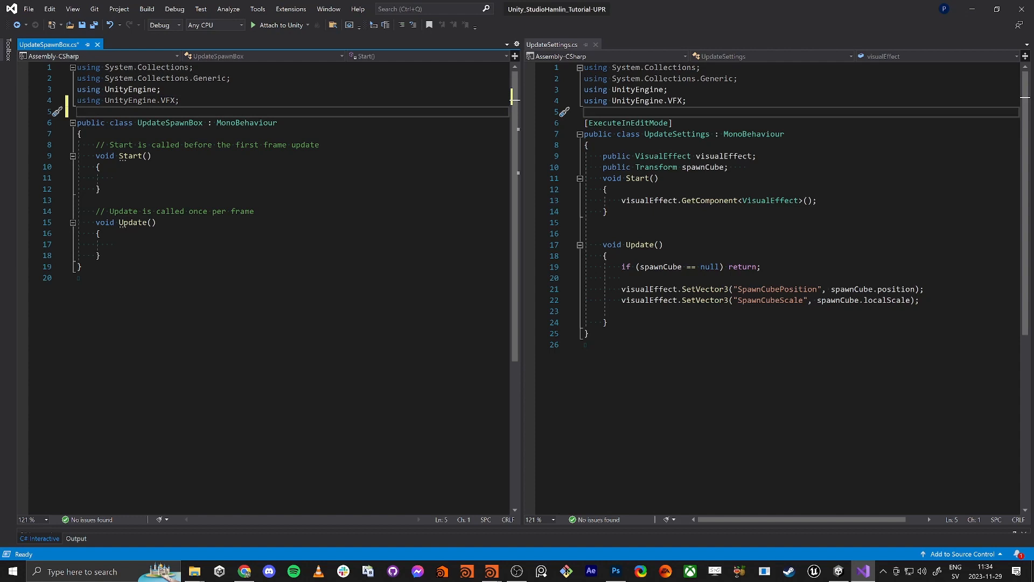
{"action": "key", "text": "Return"}
{"action": "type", "text": "["}
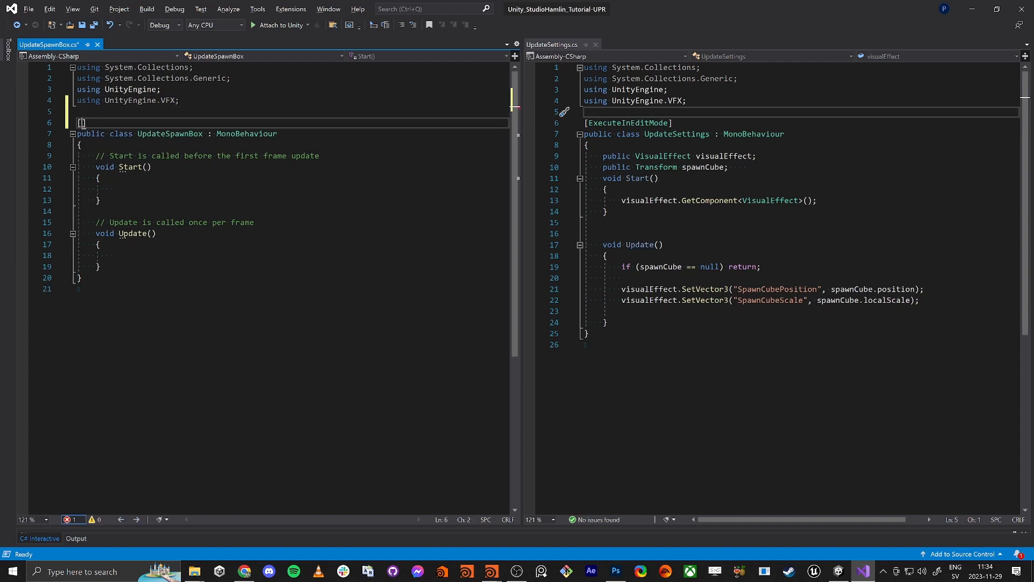
{"action": "type", "text": "Ec"}
{"action": "key", "text": "BackSpace"}
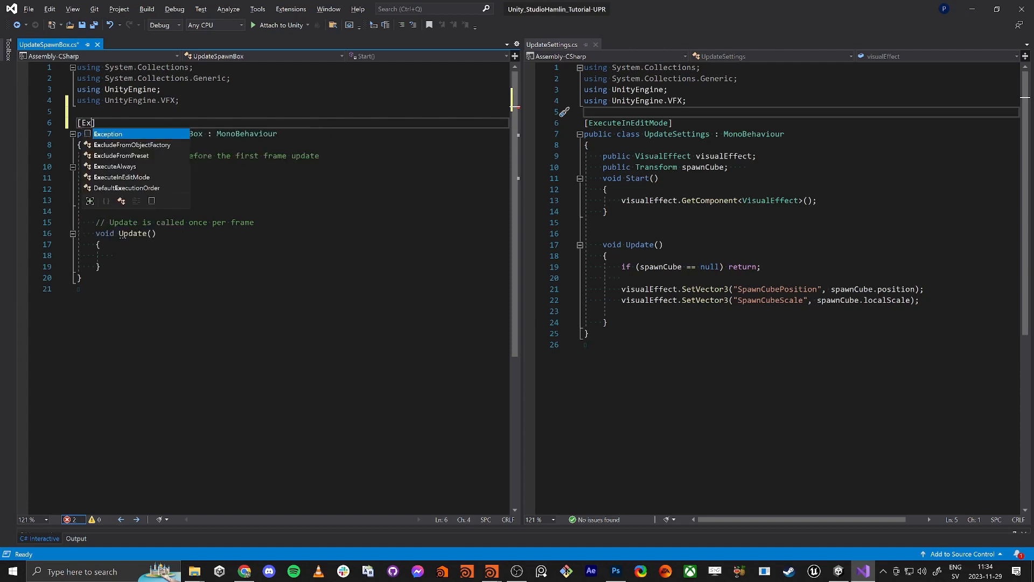
{"action": "type", "text": "xe"}
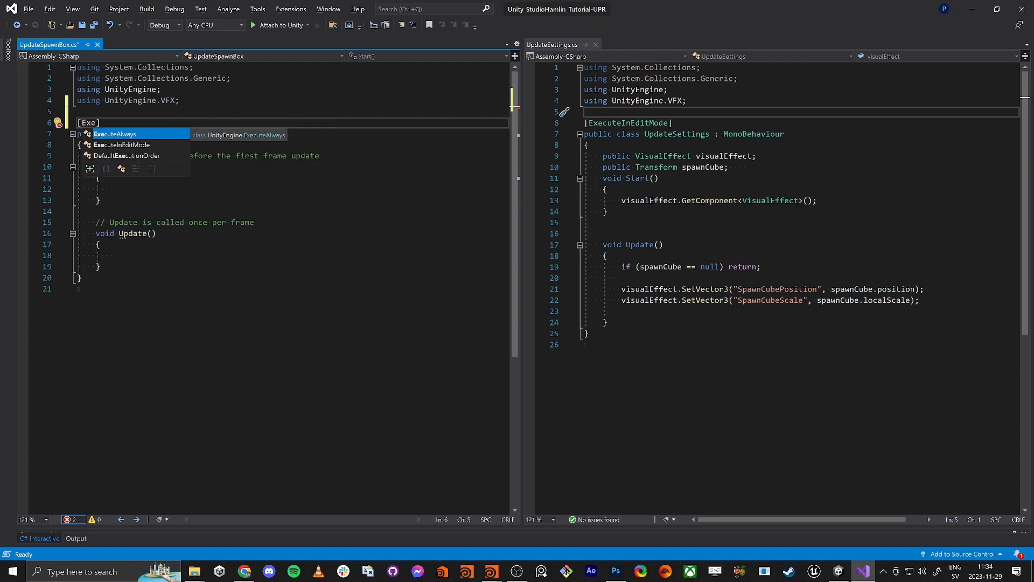
{"action": "key", "text": "Down"}
{"action": "key", "text": "Tab"}
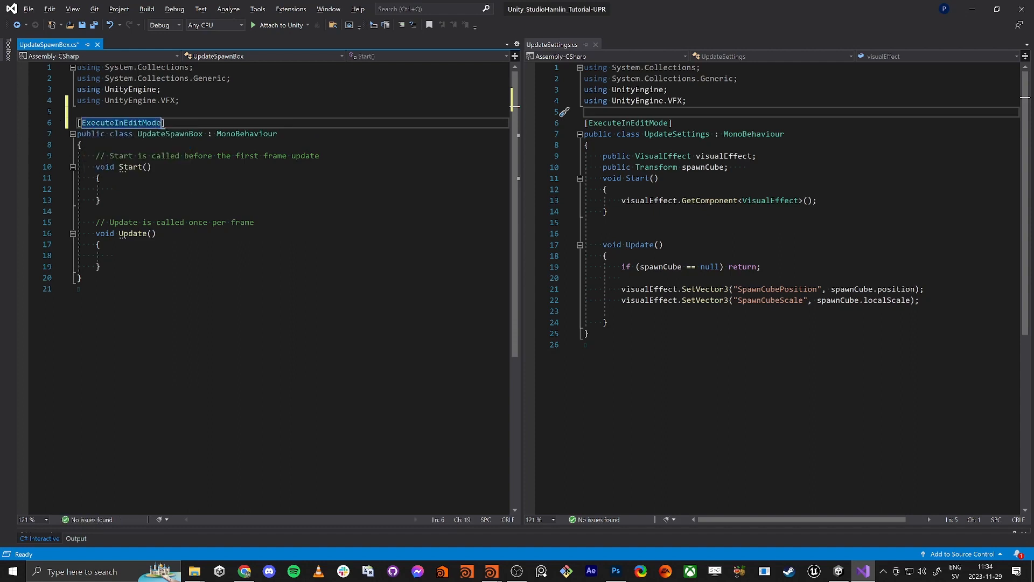
Remove the default comments above the Update and Start methods
{"action": "double_click", "coordinate": [132, 233]}
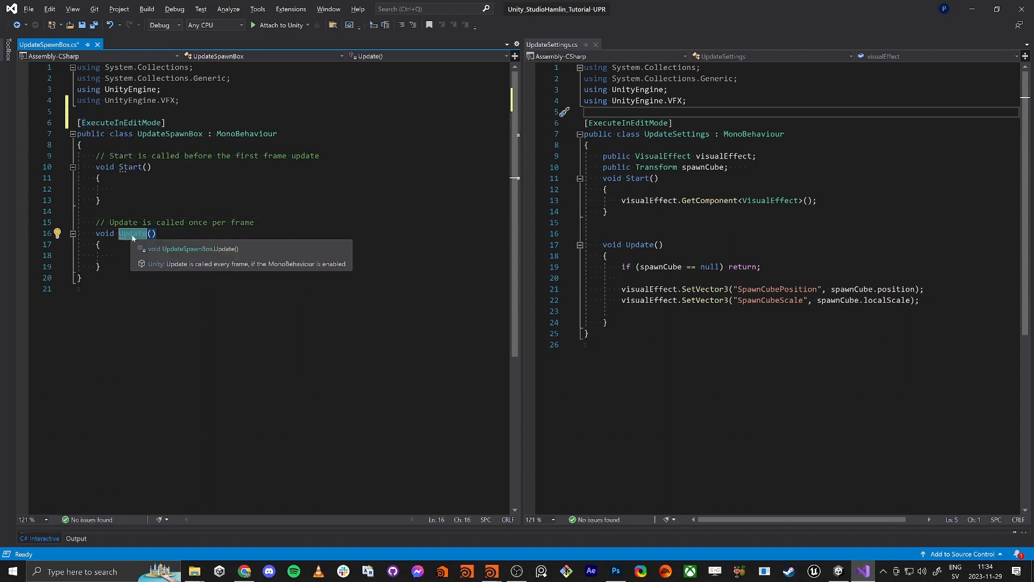
{"action": "key", "text": "End"}
{"action": "double_click", "coordinate": [129, 233]}
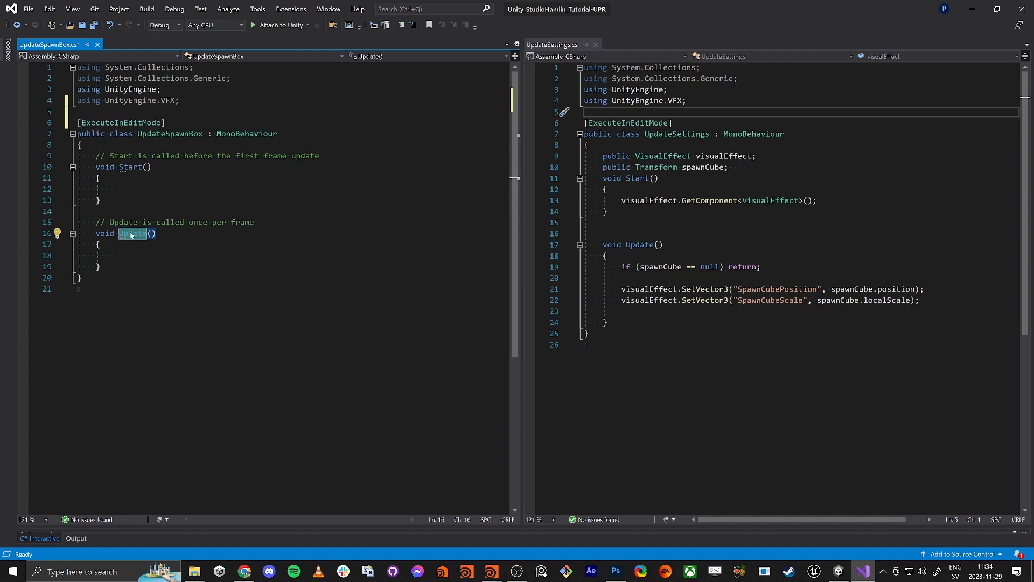
{"action": "left_click", "coordinate": [188, 222]}
{"action": "key", "text": "End"}
{"action": "key", "text": "shift+Home"}
{"action": "key", "text": "BackSpace"}
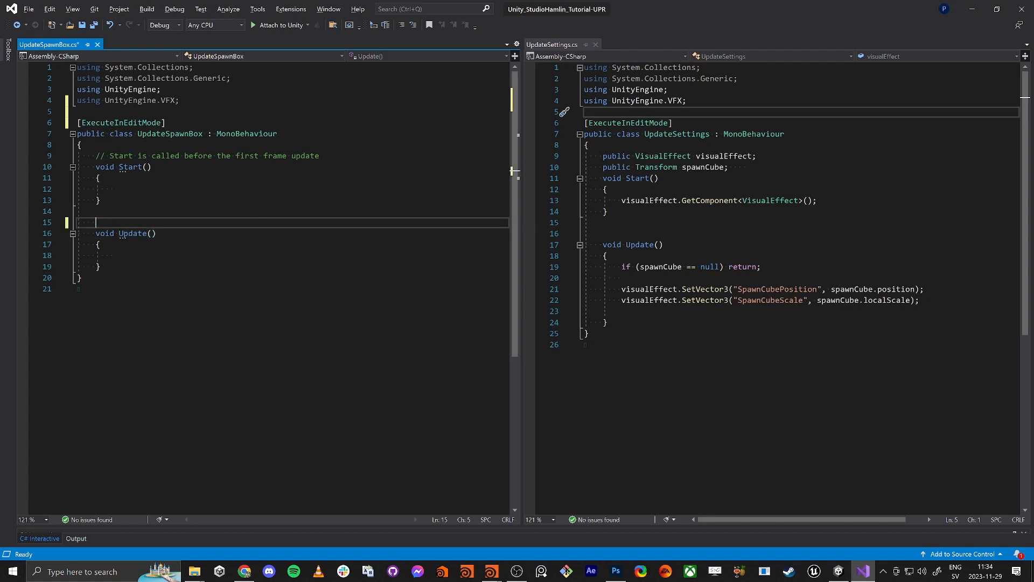
{"action": "key", "text": "Up"}
{"action": "key", "text": "Up"}
{"action": "key", "text": "Up"}
{"action": "key", "text": "Up"}
{"action": "key", "text": "Up"}
{"action": "key", "text": "Up"}
{"action": "key", "text": "ctrl+x"}
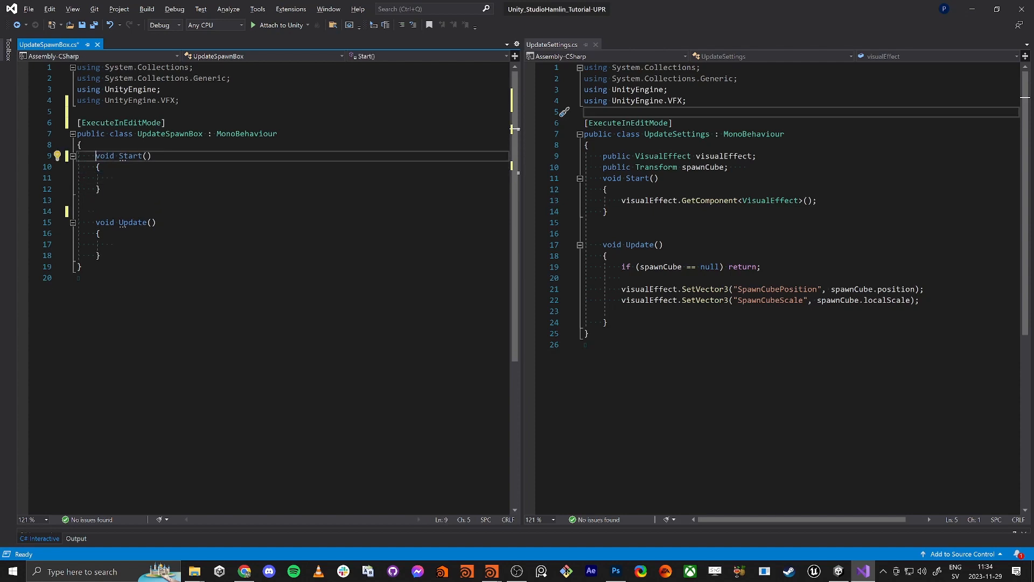
Declare the field "public VisualEffect appleVisualEffect;" at the start of the class, above the Start method
{"action": "key", "text": "Return"}
{"action": "key", "text": "Return"}
{"action": "key", "text": "Up"}
{"action": "key", "text": "Up"}
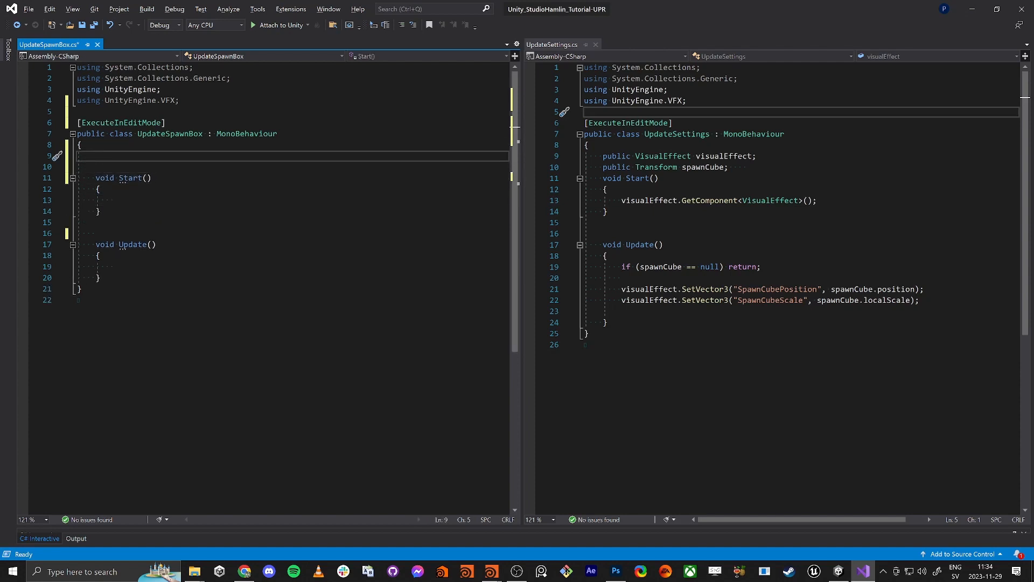
{"action": "type", "text": "public VisualEffect"}
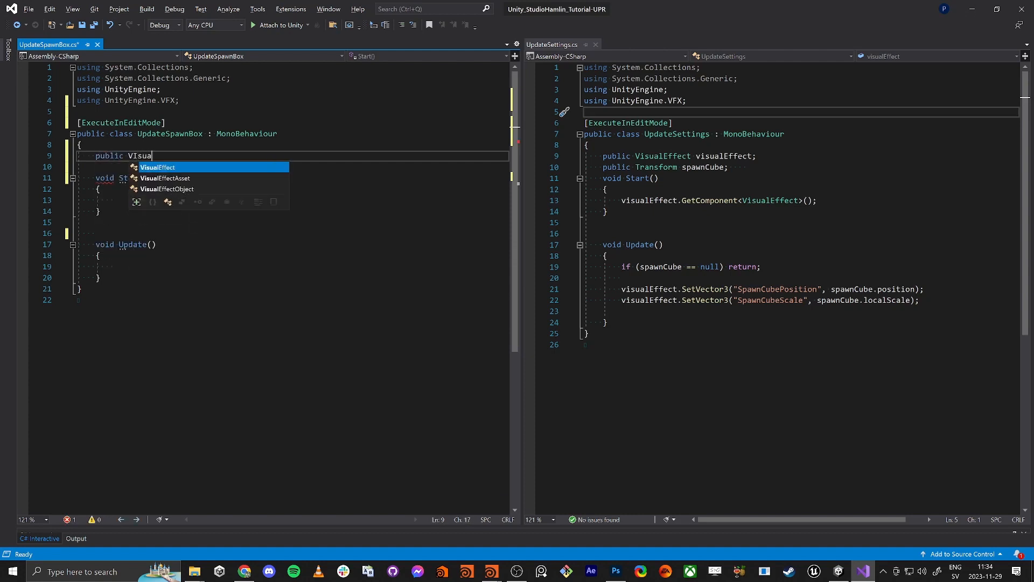
{"action": "type", "text": " app"}
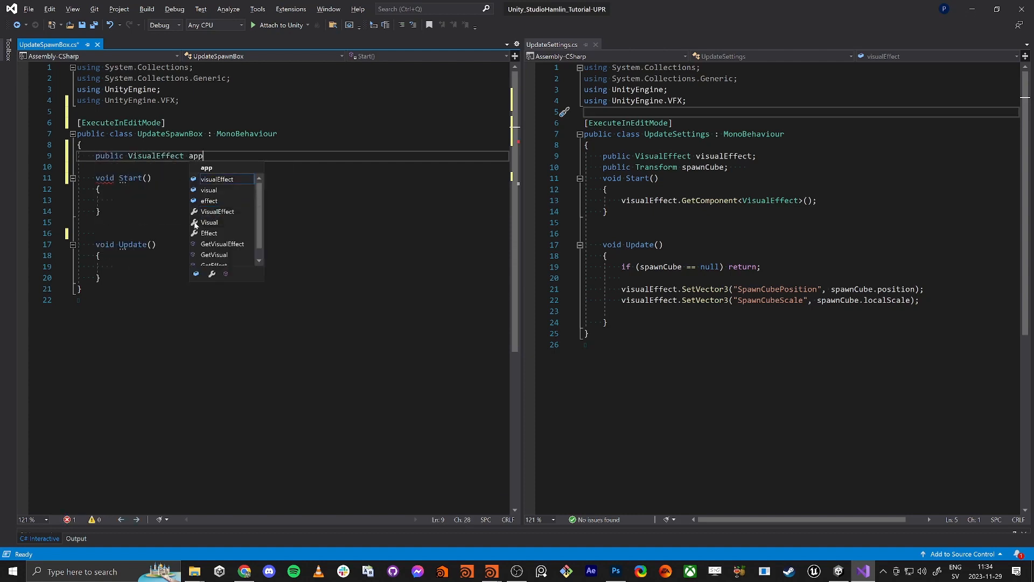
{"action": "type", "text": "leVisa"}
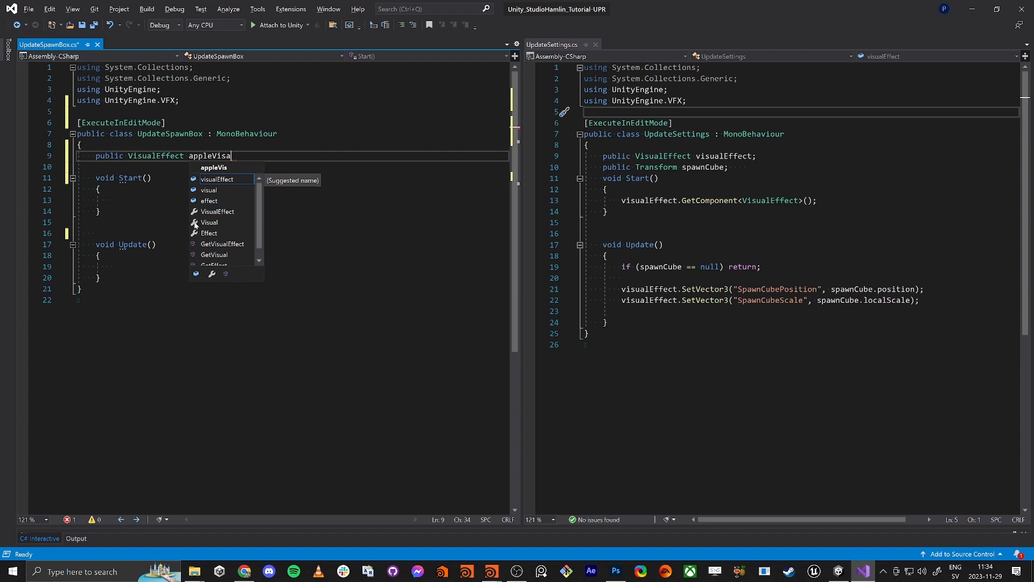
{"action": "type", "text": "E"}
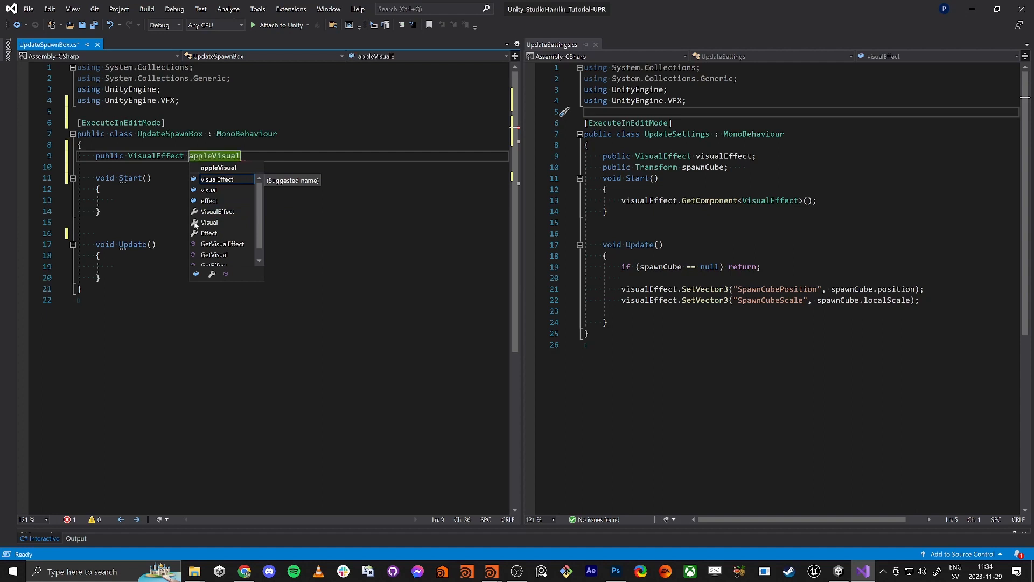
{"action": "key", "text": "BackSpace"}
{"action": "key", "text": "BackSpace"}
{"action": "key", "text": "BackSpace"}
{"action": "key", "text": "BackSpace"}
{"action": "key", "text": "BackSpace"}
{"action": "type", "text": "Vi"}
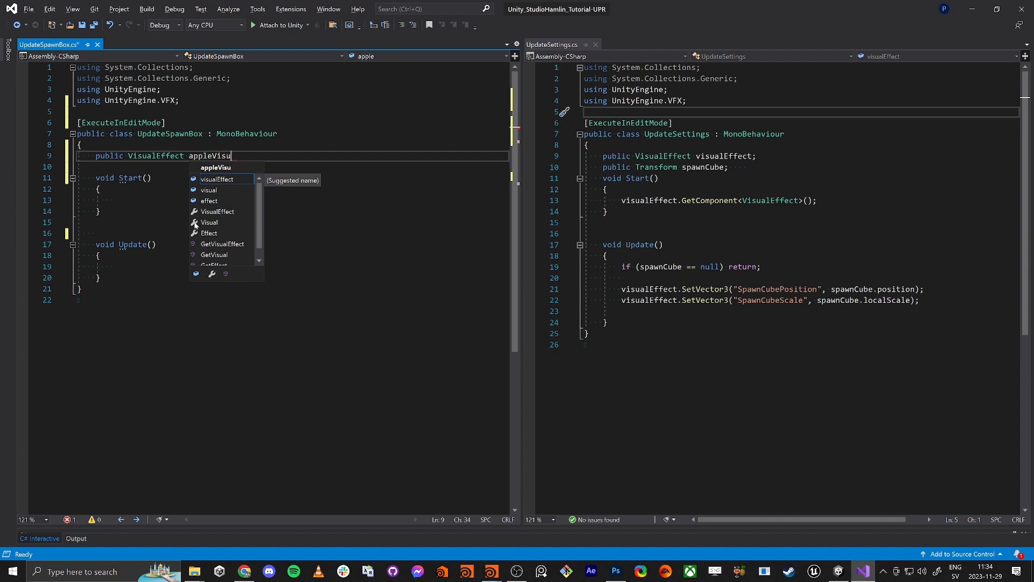
{"action": "type", "text": "ct;"}
{"action": "key", "text": "Return"}
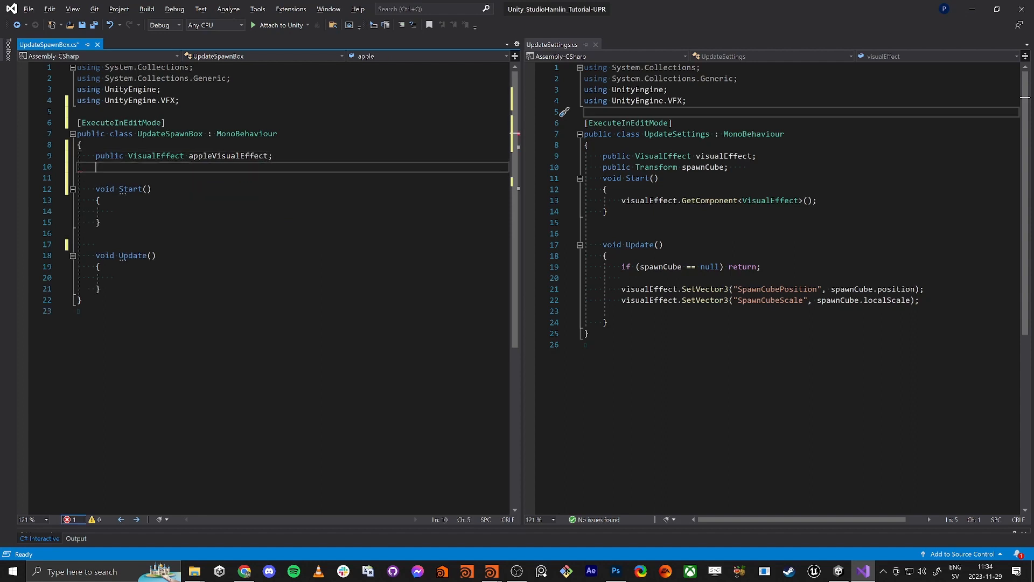
Declare the field "public Transform spawnCube;" below the VisualEffect field
{"action": "type", "text": "public Tra"}
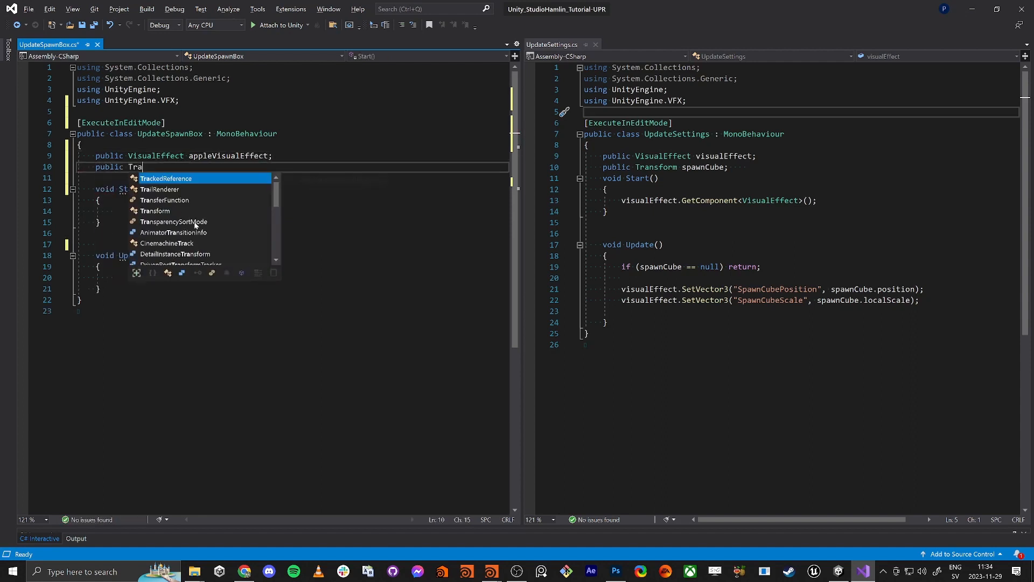
{"action": "type", "text": "nsform"}
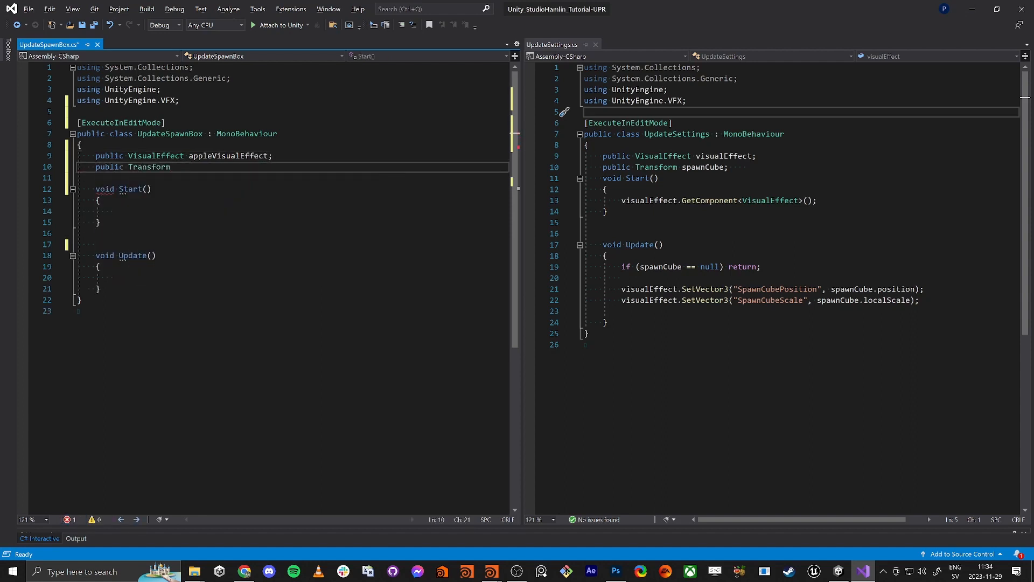
{"action": "type", "text": " Spawn"}
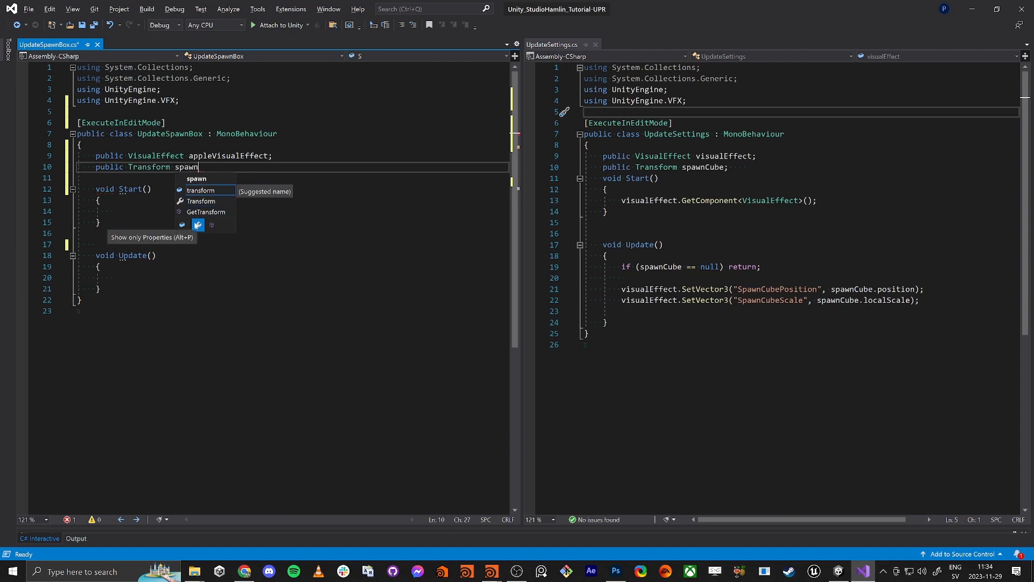
{"action": "type", "text": "Cube;"}
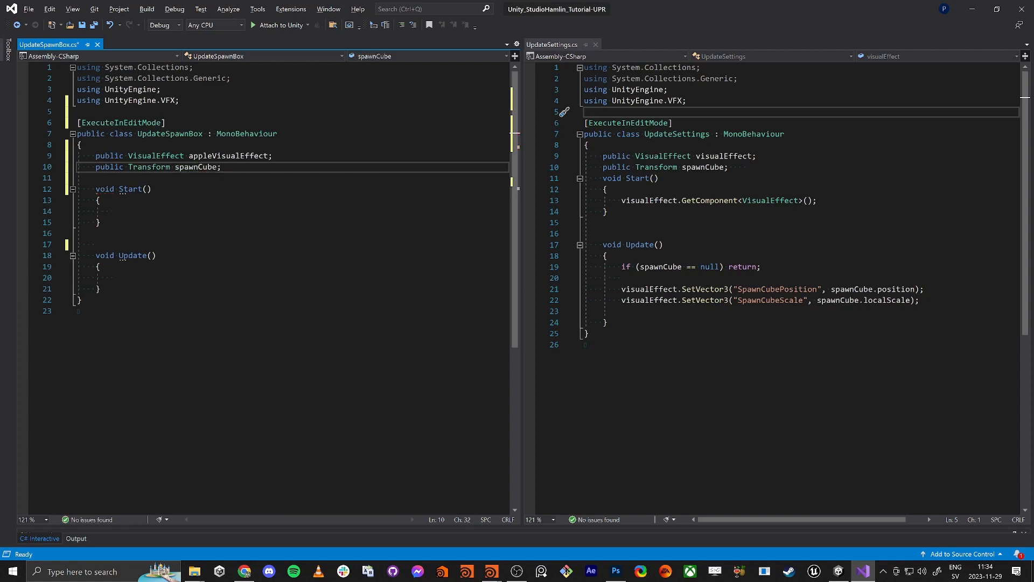
Delete the empty Start method and the surplus blank line above Update
{"action": "key", "text": "Return"}
{"action": "key", "text": "shift+Down"}
{"action": "key", "text": "shift+Down"}
{"action": "key", "text": "shift+Down"}
{"action": "key", "text": "shift+Down"}
{"action": "key", "text": "shift+Down"}
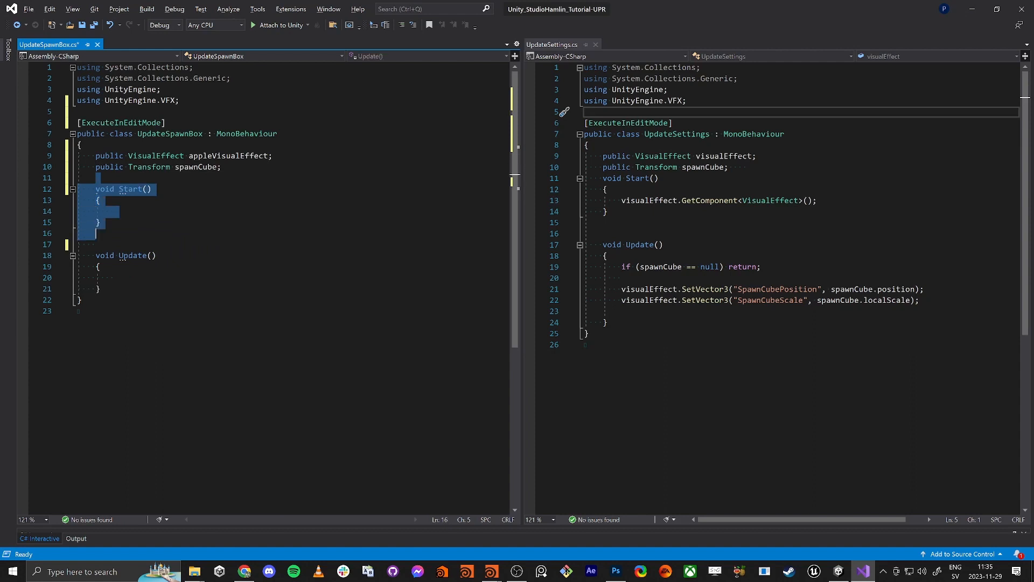
{"action": "key", "text": "Delete"}
{"action": "key", "text": "Down"}
{"action": "key", "text": "Delete"}
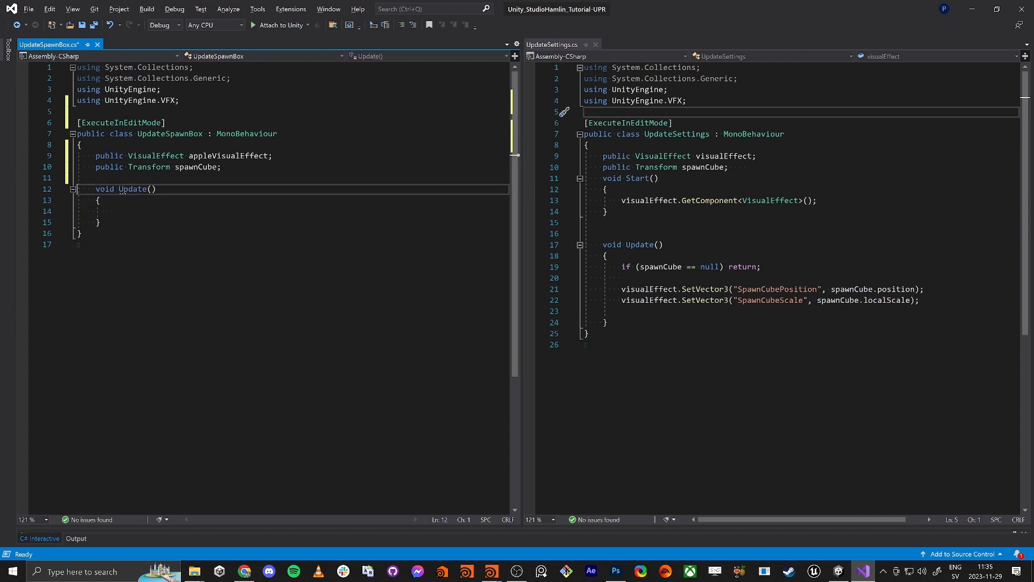
Add the null check "if (spawnCube == null) return;" as the first statement inside the Update method
{"action": "key", "text": "Down"}
{"action": "key", "text": "Down"}
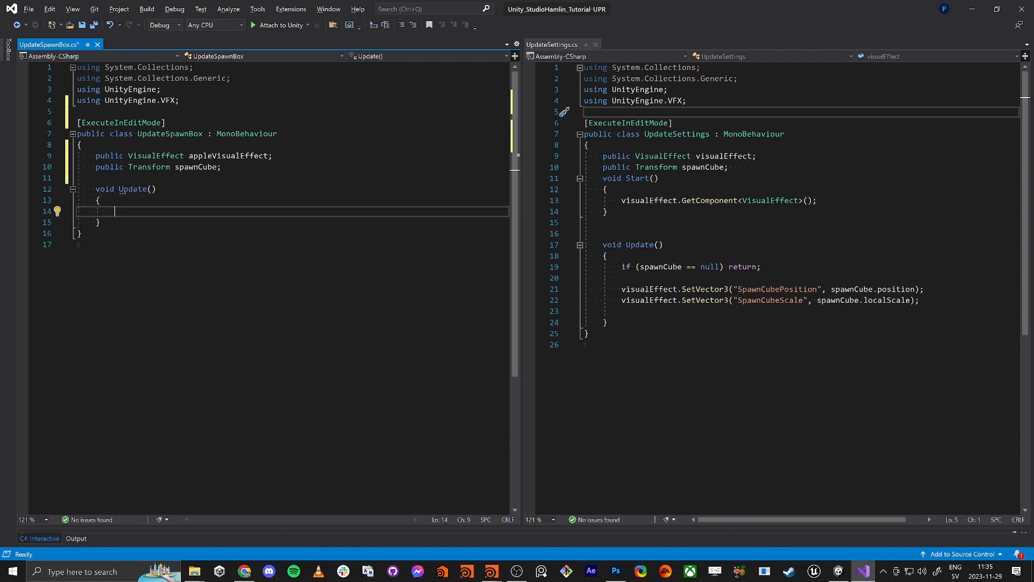
{"action": "key", "text": "Return"}
{"action": "key", "text": "Up"}
{"action": "type", "text": "if ("}
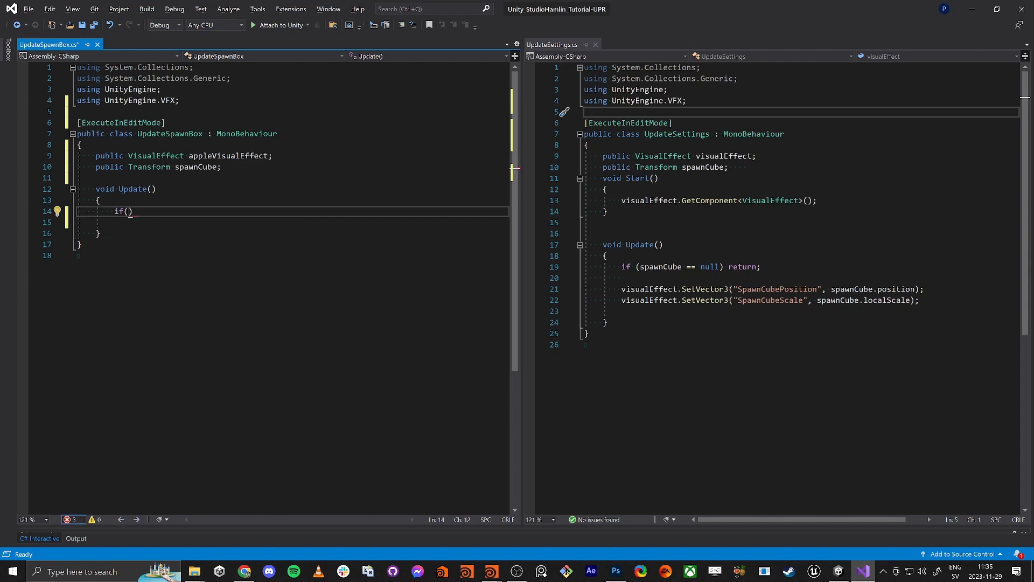
{"action": "type", "text": "spawnCube"}
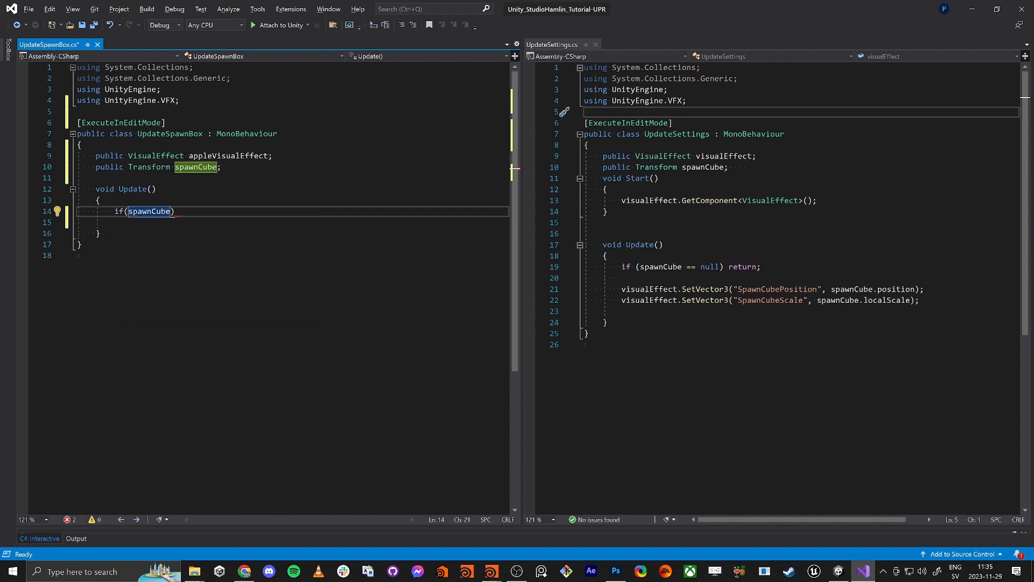
{"action": "type", "text": " == "}
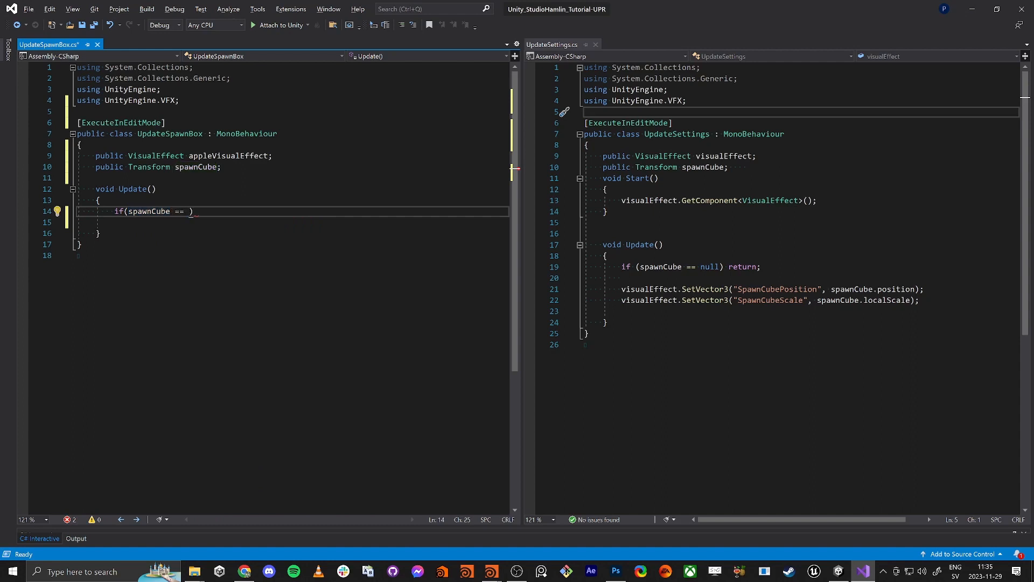
{"action": "type", "text": "null) return;"}
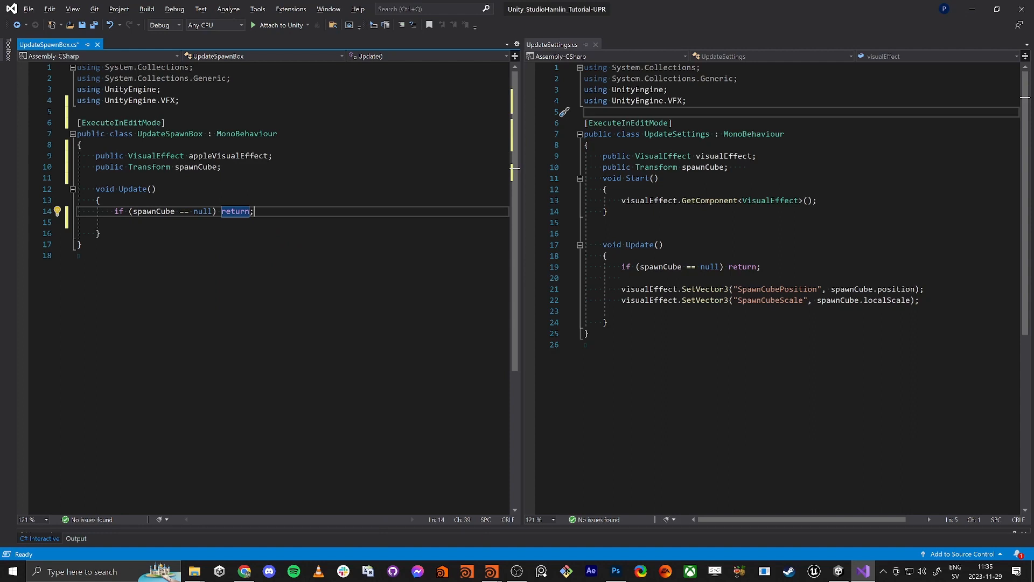
Append the comment "// if null, then exit here" to the null check and add blank lines below it
{"action": "type", "text": " // if null, then"}
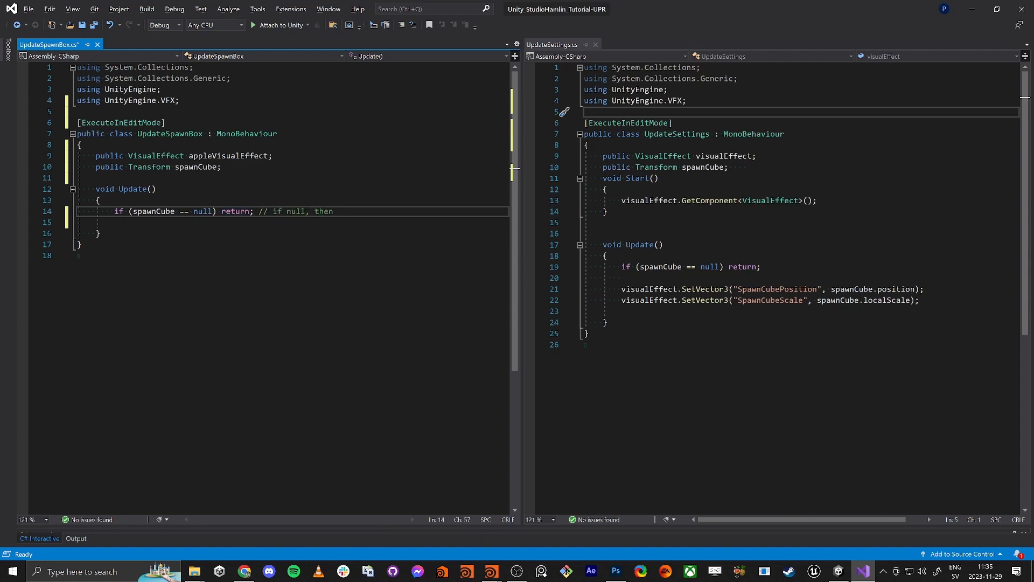
{"action": "type", "text": " exit here"}
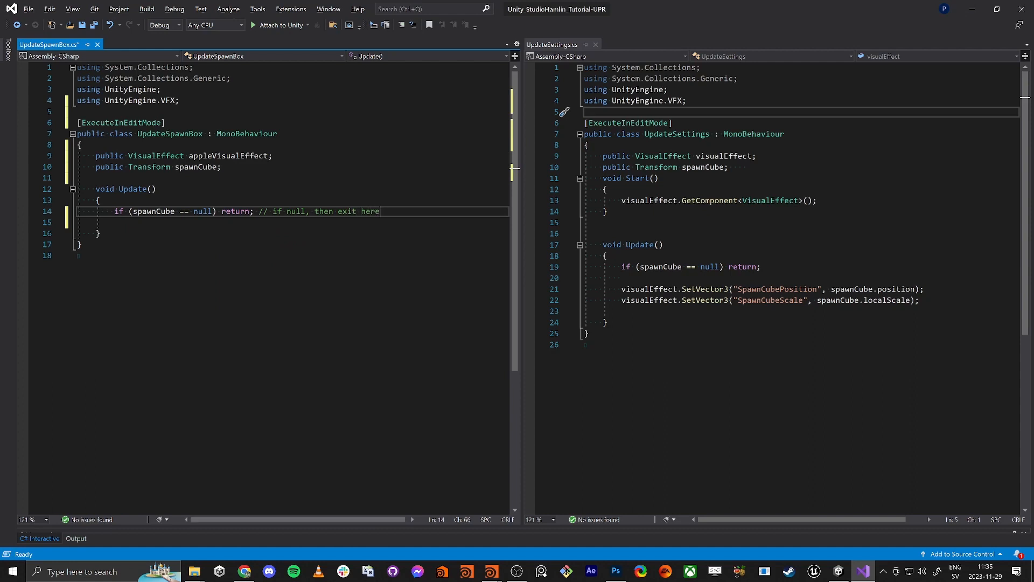
{"action": "key", "text": "Return"}
{"action": "key", "text": "Return"}
{"action": "key", "text": "Up"}
{"action": "key", "text": "Up"}
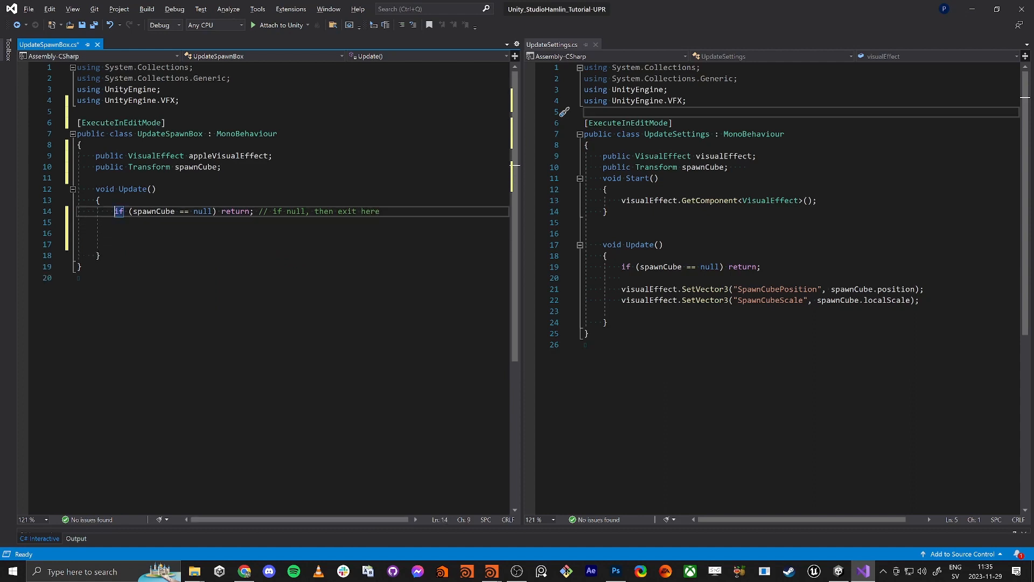
Start an appleVisualEffect.SetVector3 call below the null check, with a quoted spawn position property name as its first argument
{"action": "double_click", "coordinate": [162, 212]}
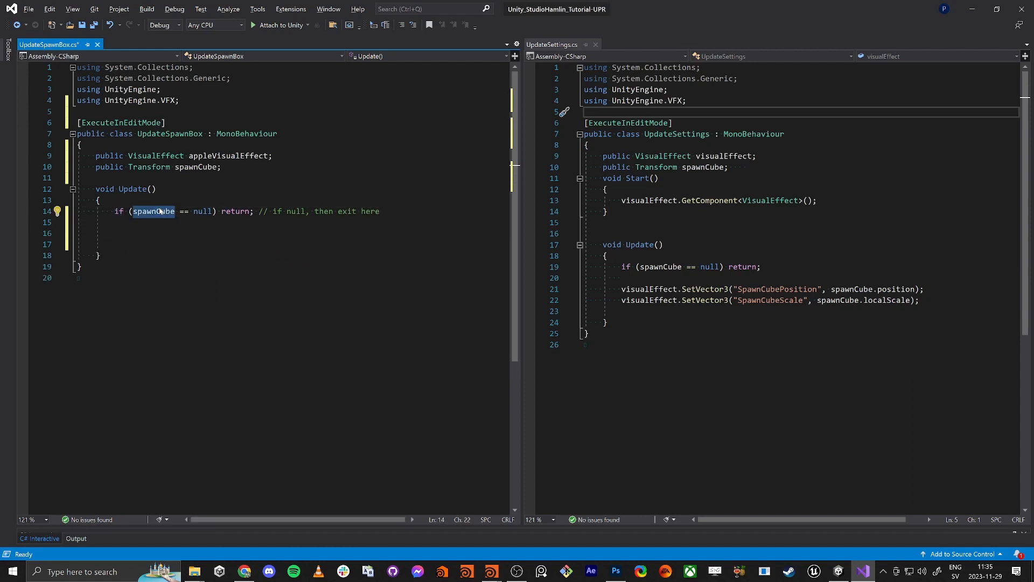
{"action": "left_click", "coordinate": [115, 233]}
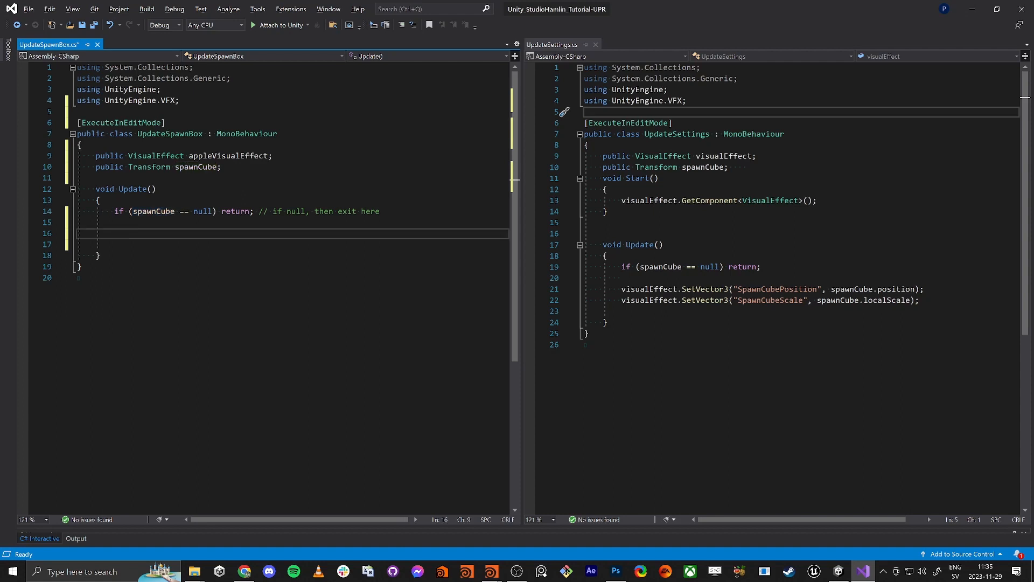
{"action": "type", "text": "apple"}
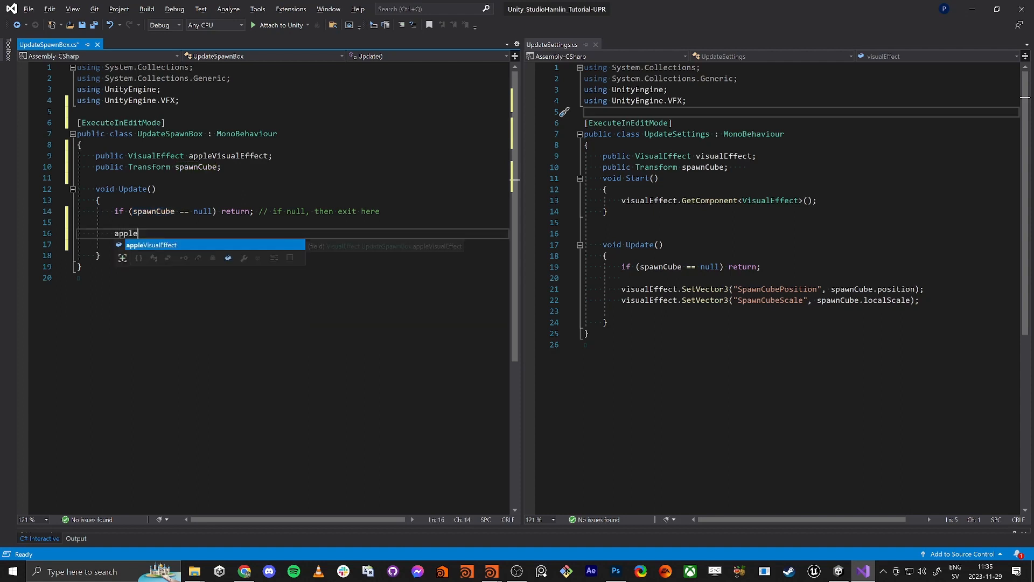
{"action": "type", "text": "VisualEffect.SetVector3"}
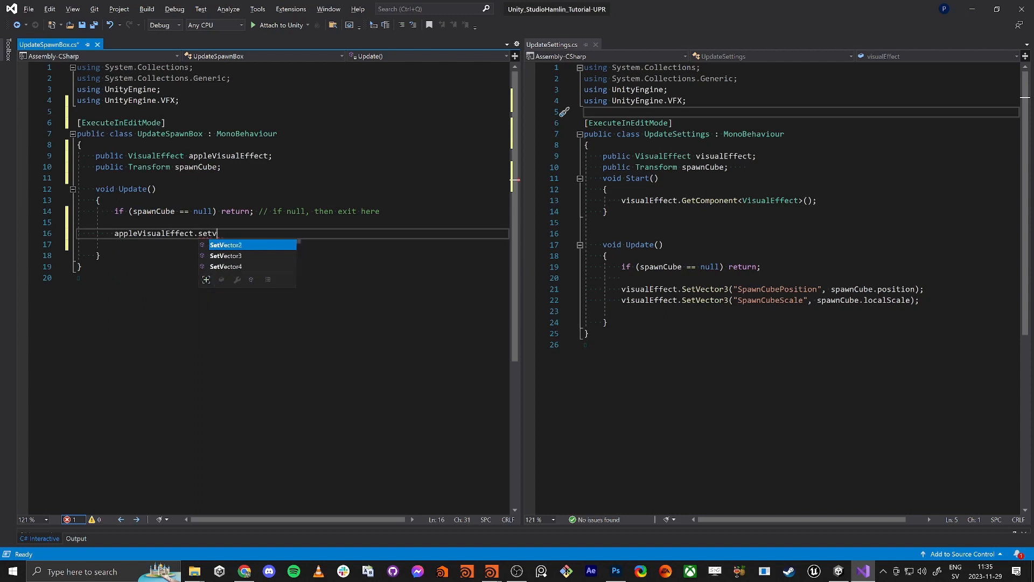
{"action": "type", "text": "(\"SpawnPositoni"}
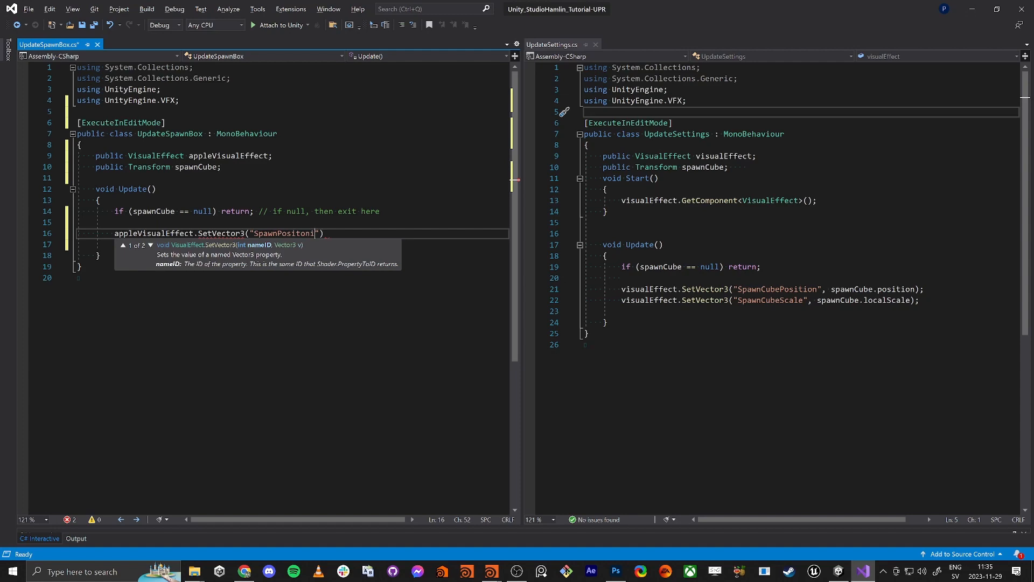
Switch to Unity and copy the name of the SpawnPosition property from the Apples VFX graph
{"action": "key", "text": "alt+Tab"}
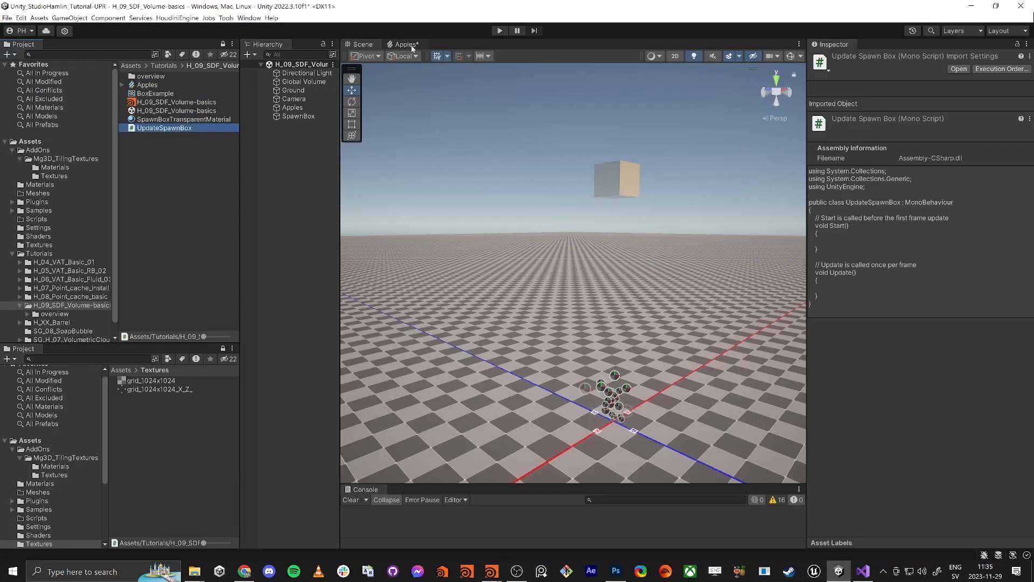
{"action": "left_click", "coordinate": [412, 46]}
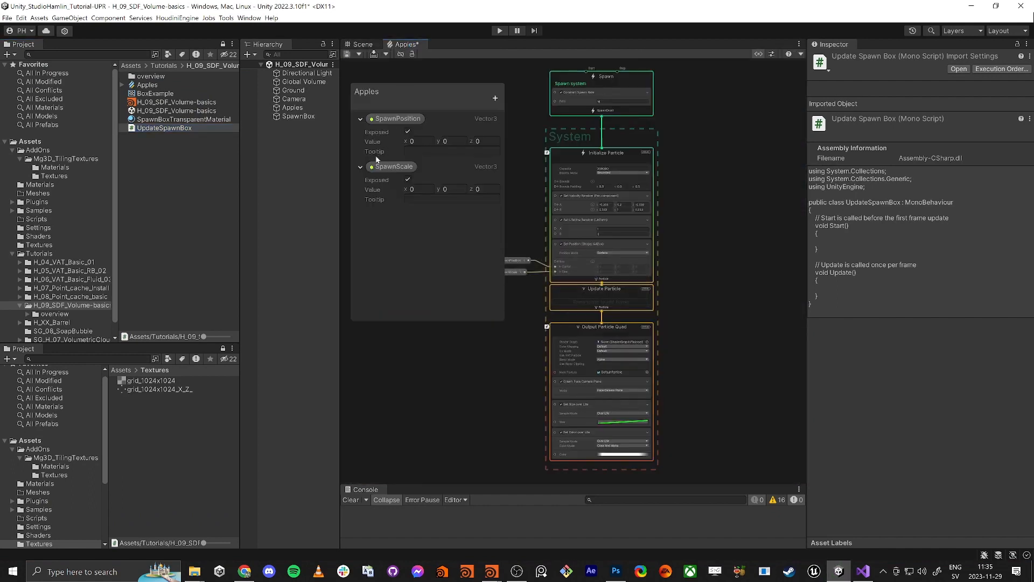
{"action": "left_click", "coordinate": [398, 119]}
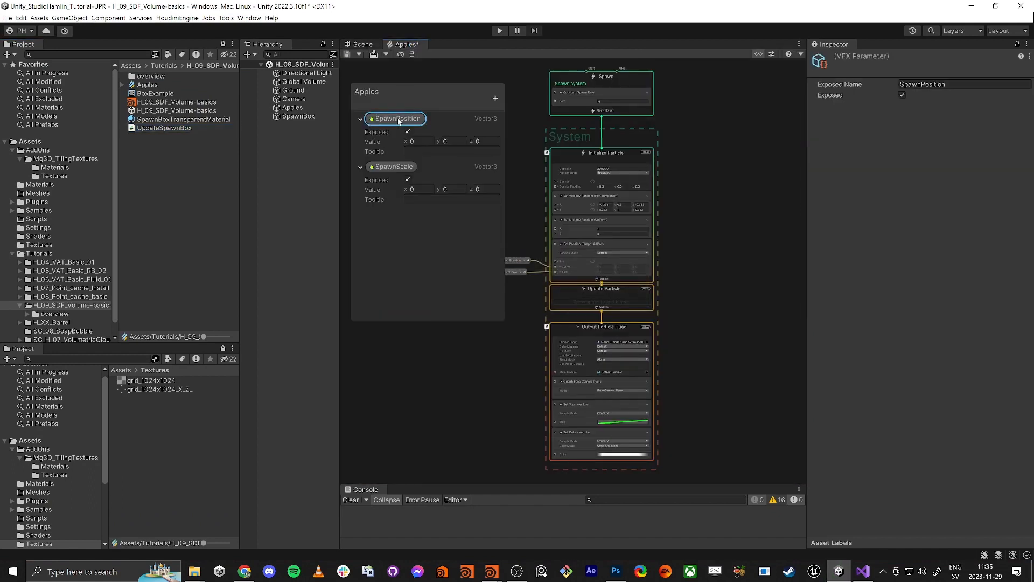
{"action": "double_click", "coordinate": [398, 120]}
{"action": "key", "text": "ctrl+c"}
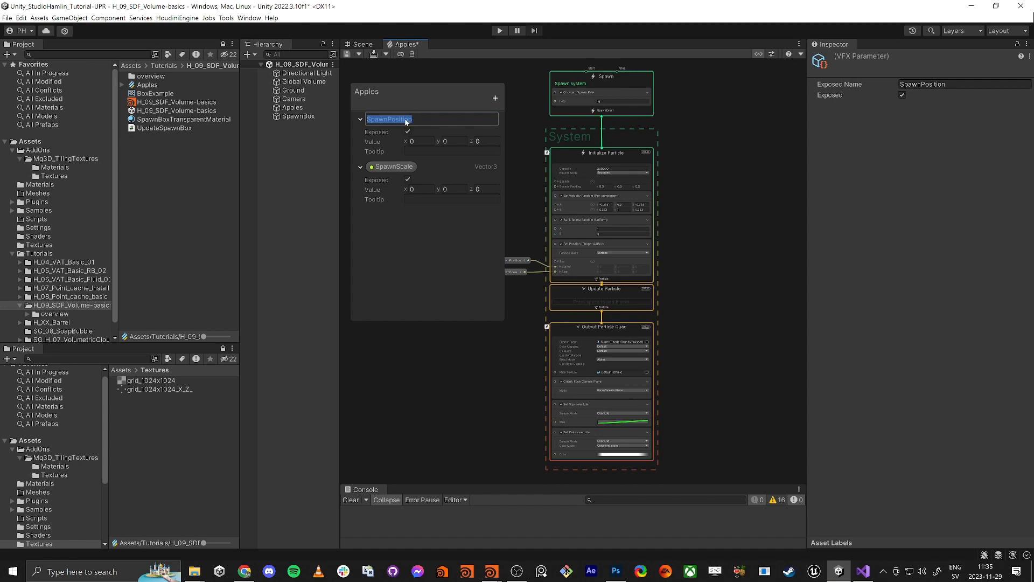
{"action": "left_click", "coordinate": [409, 252]}
Back in Visual Studio, replace the misspelled property name with SpawnPosition and complete the SetVector3 call with spawnCube.position and a semicolon
{"action": "key", "text": "alt+Tab"}
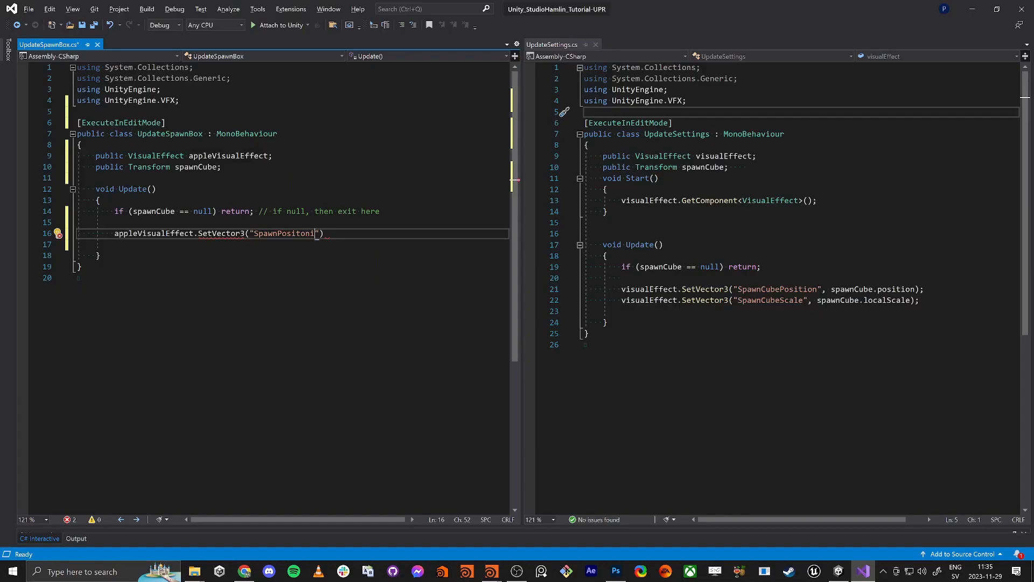
{"action": "double_click", "coordinate": [299, 233]}
{"action": "key", "text": "ctrl+v"}
{"action": "type", "text": ","}
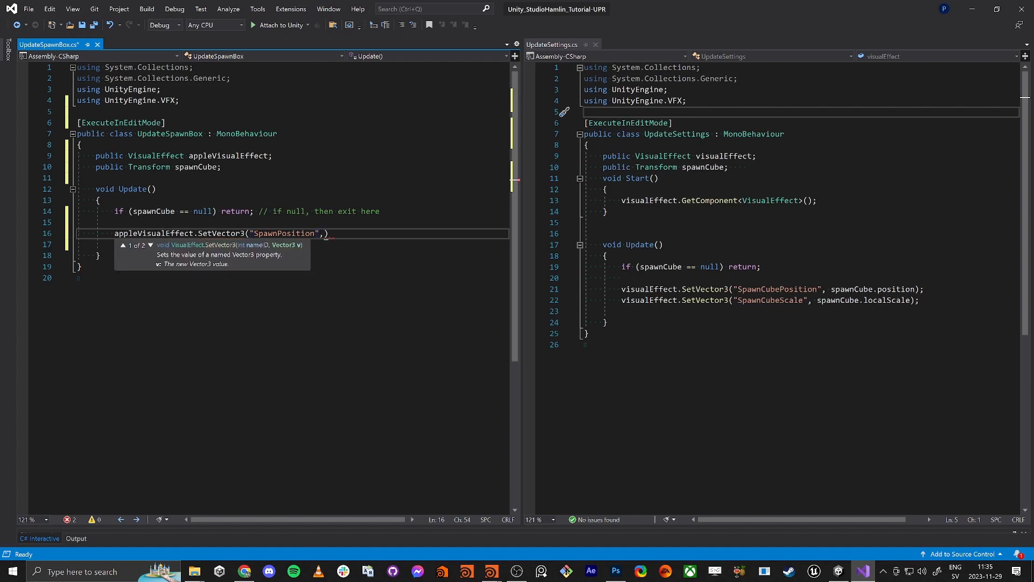
{"action": "type", "text": "spawnCube."}
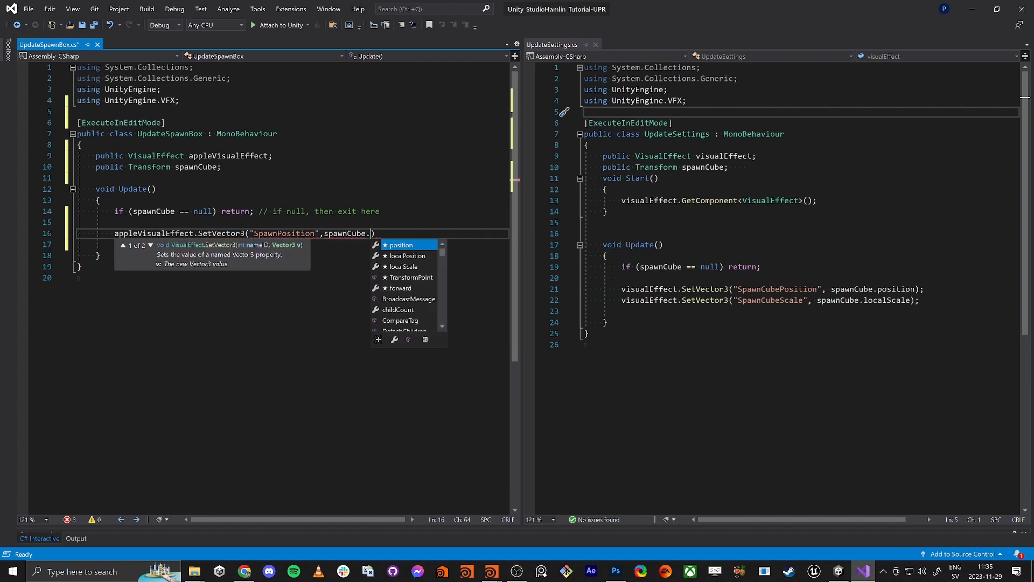
{"action": "type", "text": "position)"}
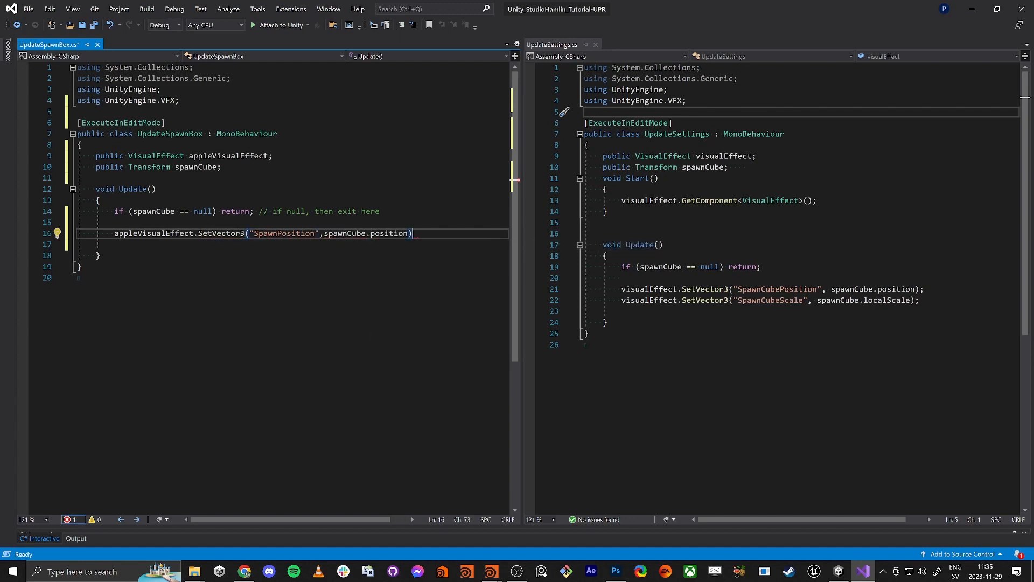
{"action": "key", "text": "ctrl+shift+comma"}
{"action": "type", "text": ";"}
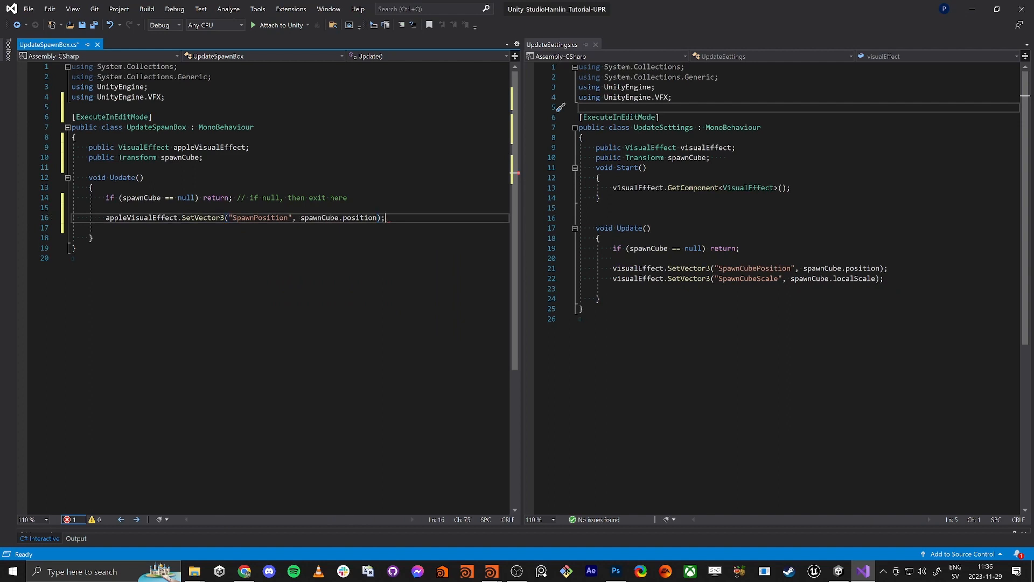
Duplicate the SpawnPosition SetVector3 statement onto a new line directly below it
{"action": "key", "text": "shift+Page_Up"}
{"action": "key", "text": "Down"}
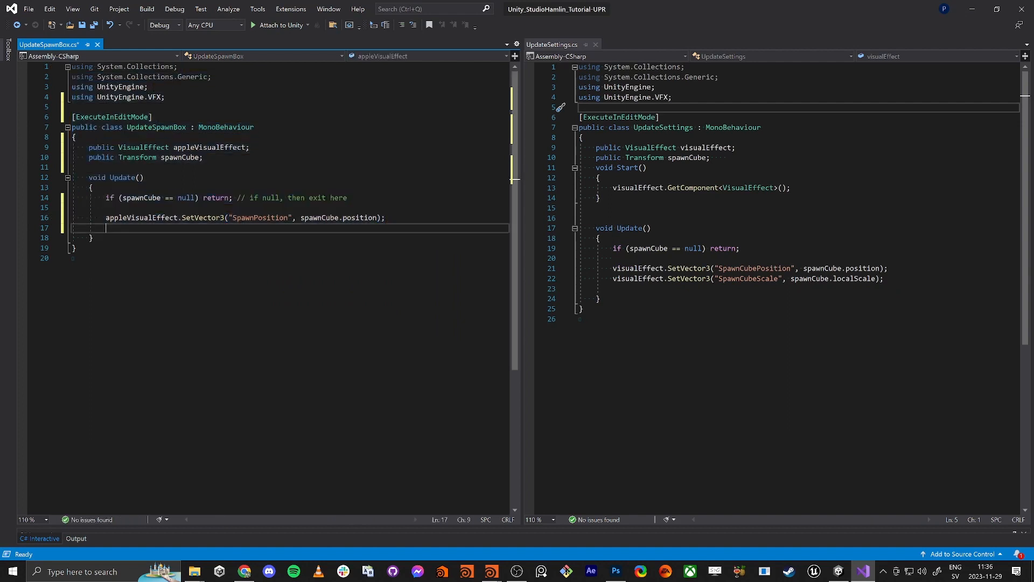
{"action": "key", "text": "Up"}
{"action": "key", "text": "shift+Home"}
{"action": "key", "text": "ctrl+c"}
{"action": "key", "text": "End"}
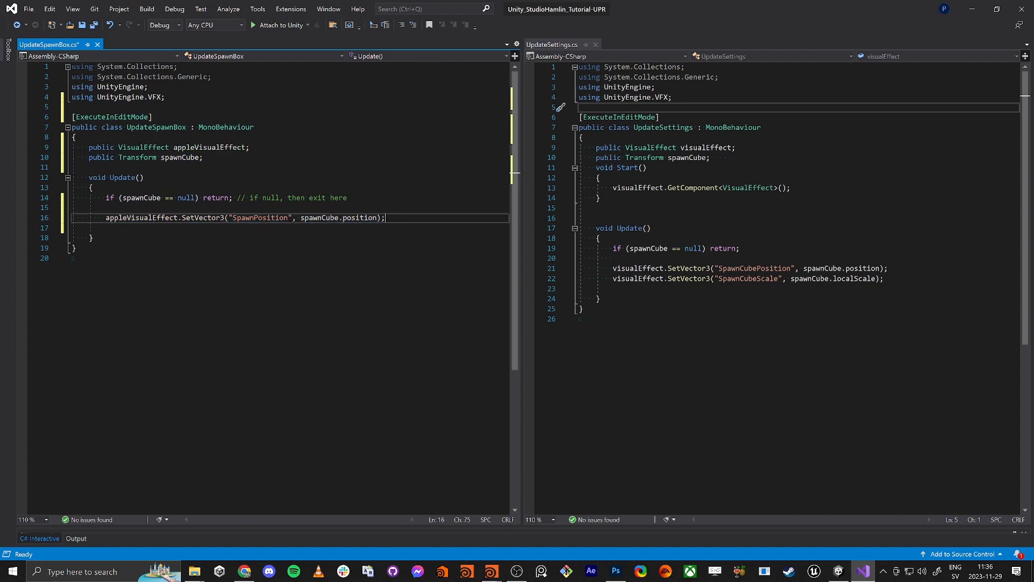
{"action": "key", "text": "Return"}
{"action": "key", "text": "ctrl+v"}
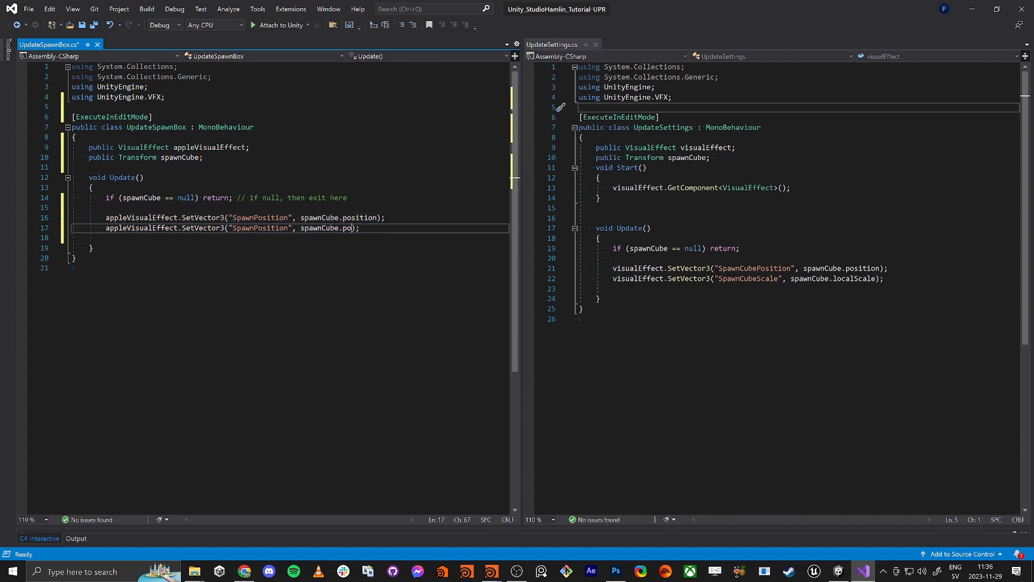
Change the duplicated SetVector3 call so it sets "SpawnScale" to spawnCube.localScale
{"action": "type", "text": "localsc"}
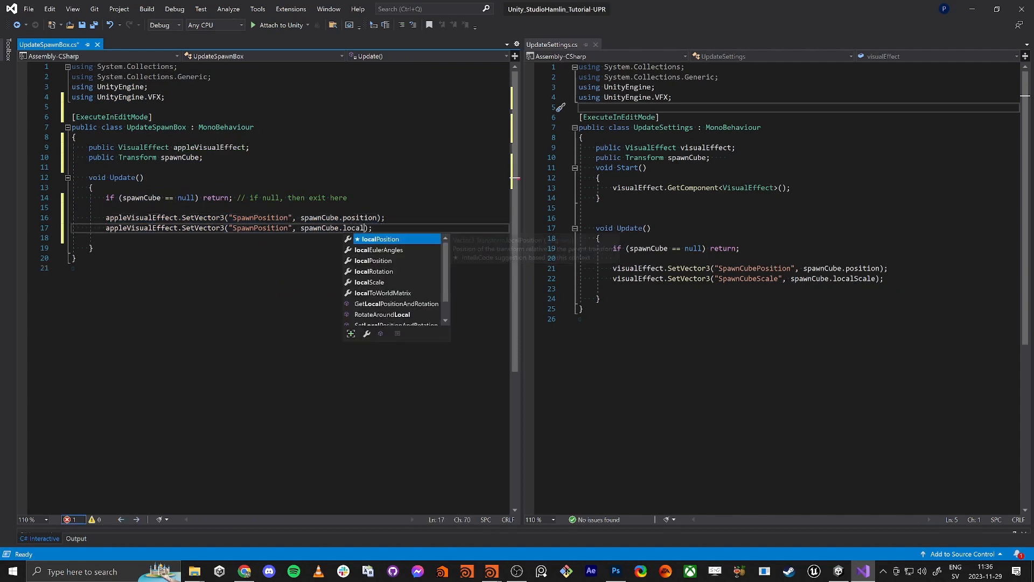
{"action": "key", "text": "Tab"}
{"action": "key", "text": "Left"}
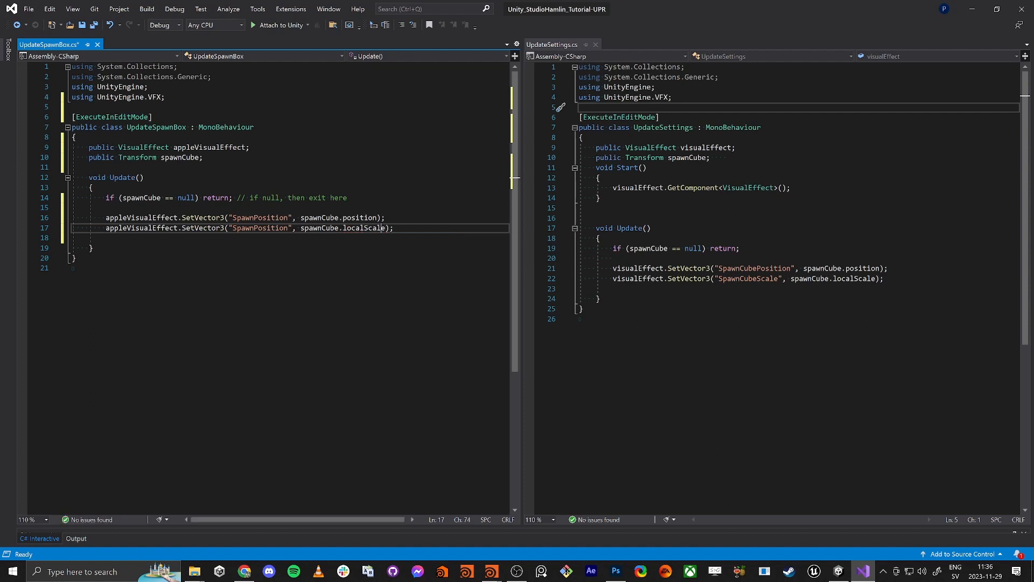
{"action": "key", "text": "BackSpace"}
{"action": "key", "text": "BackSpace"}
{"action": "key", "text": "BackSpace"}
{"action": "key", "text": "BackSpace"}
{"action": "key", "text": "BackSpace"}
{"action": "key", "text": "BackSpace"}
{"action": "key", "text": "BackSpace"}
{"action": "key", "text": "BackSpace"}
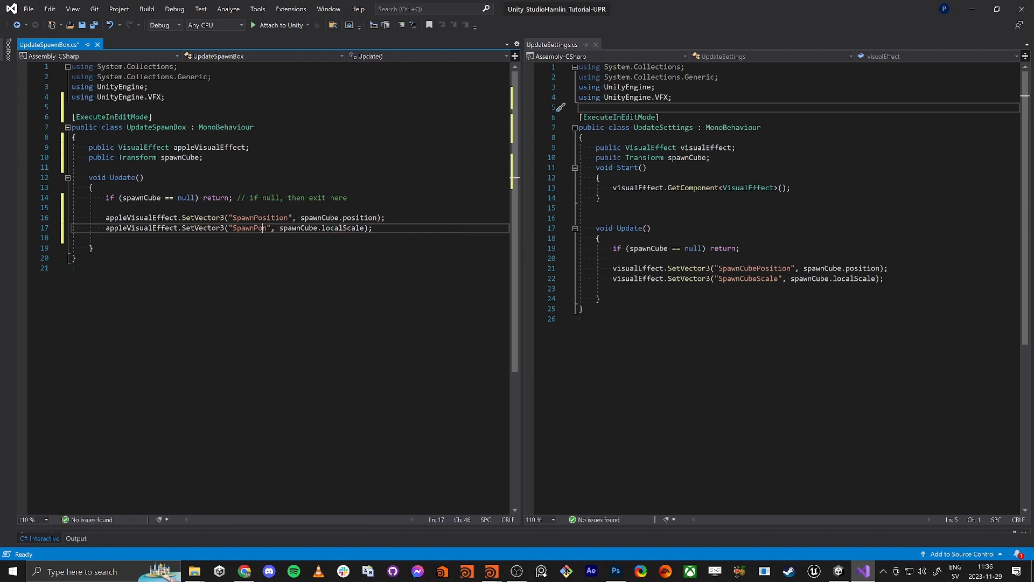
{"action": "type", "text": "Scale"}
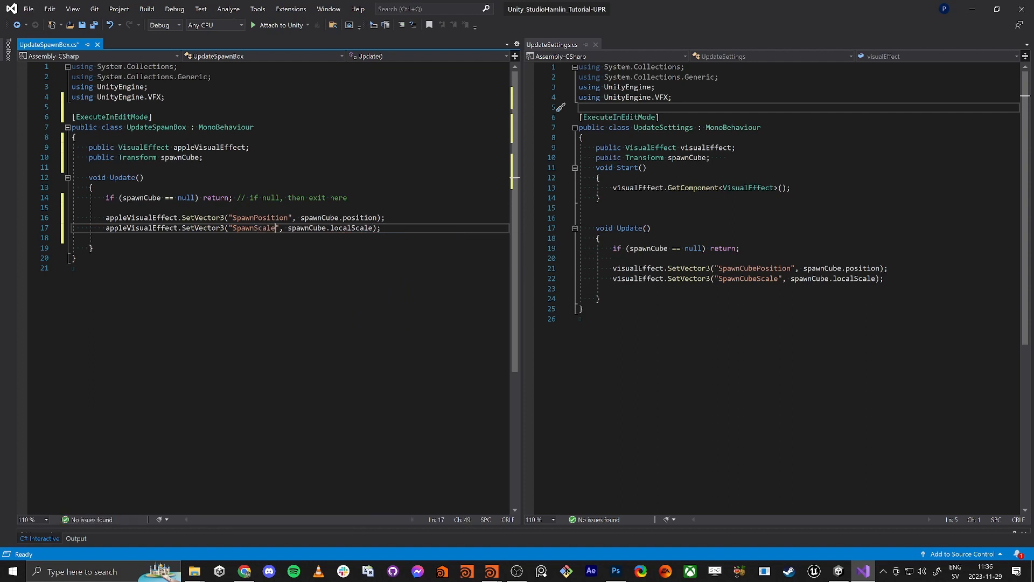
Save the UpdateSpawnBox script and close the UpdateSettings.cs reference file
{"action": "key", "text": "ctrl+s"}
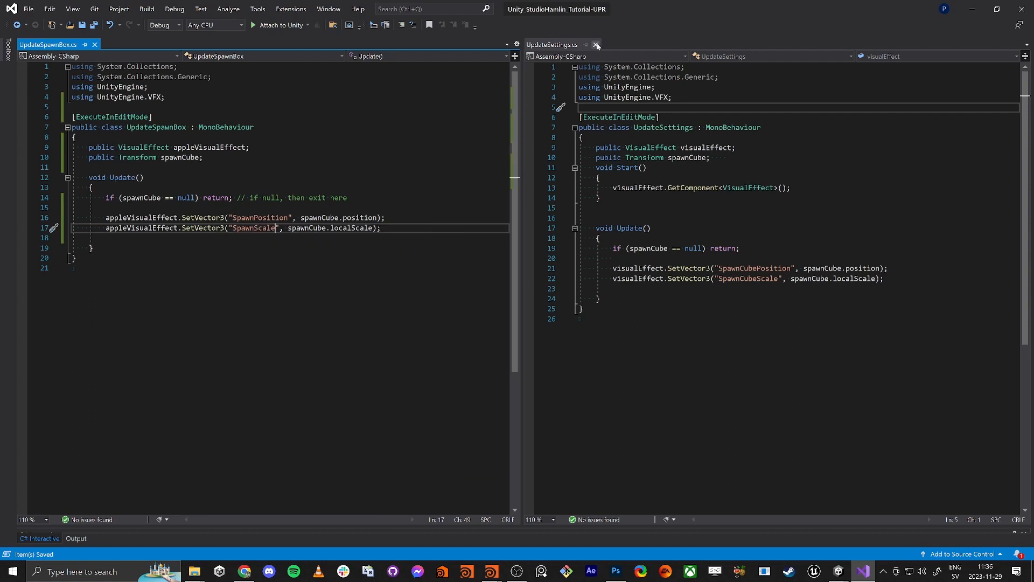
{"action": "left_click", "coordinate": [596, 45]}
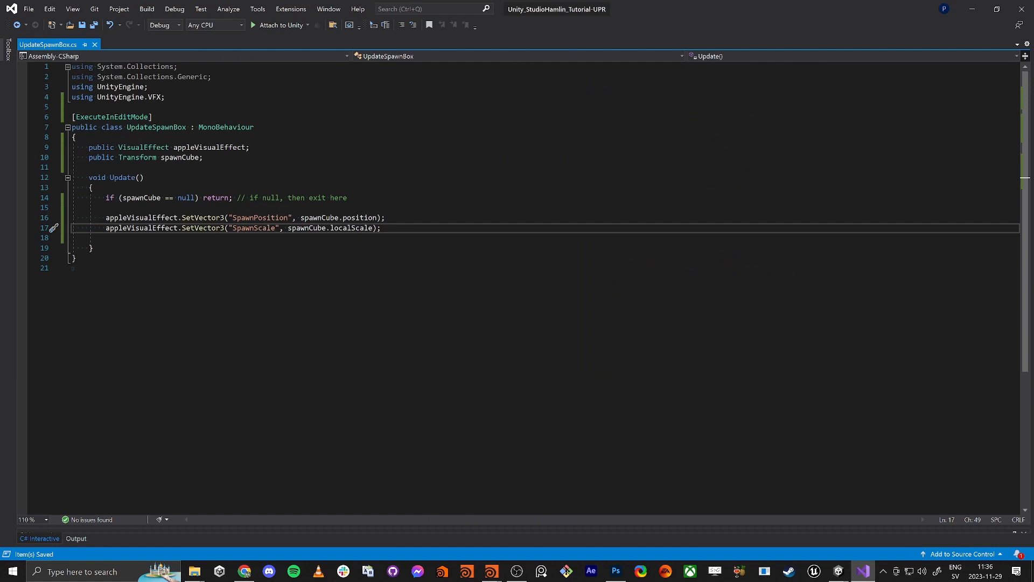
{"action": "left_click", "coordinate": [72, 268]}
{"action": "left_click_drag", "start_coordinate": [107, 238], "coordinate": [103, 158]}
{"action": "left_click", "coordinate": [72, 269]}
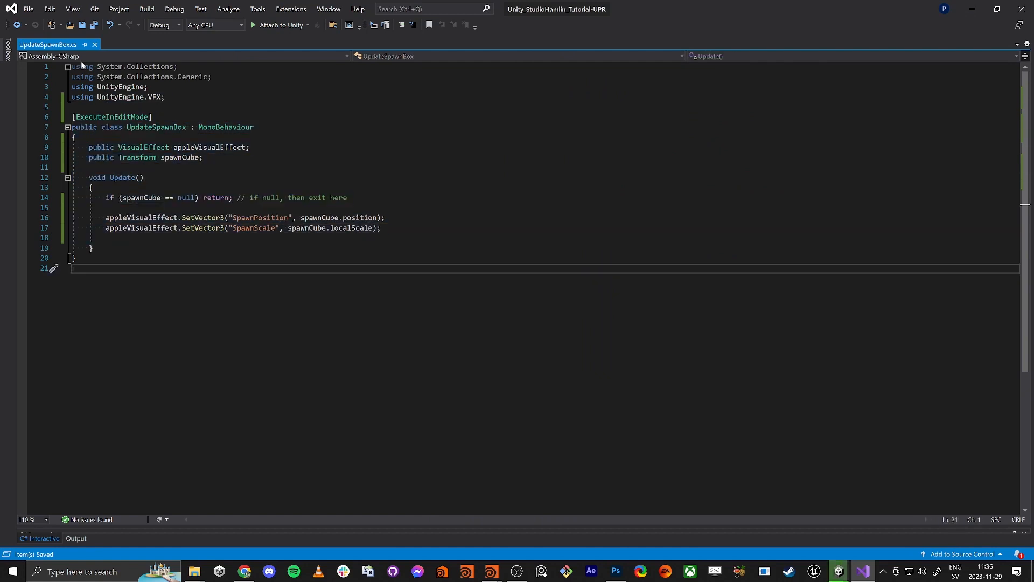
Return to Unity and attach the UpdateSpawnBox script to the Apples object as a component
{"action": "left_click", "coordinate": [972, 9]}
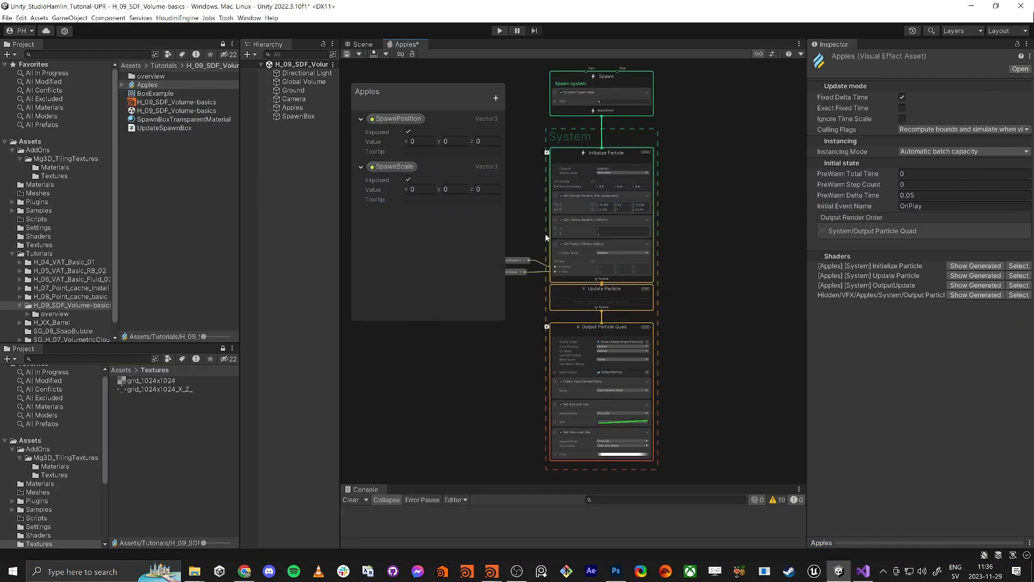
{"action": "left_click", "coordinate": [294, 108]}
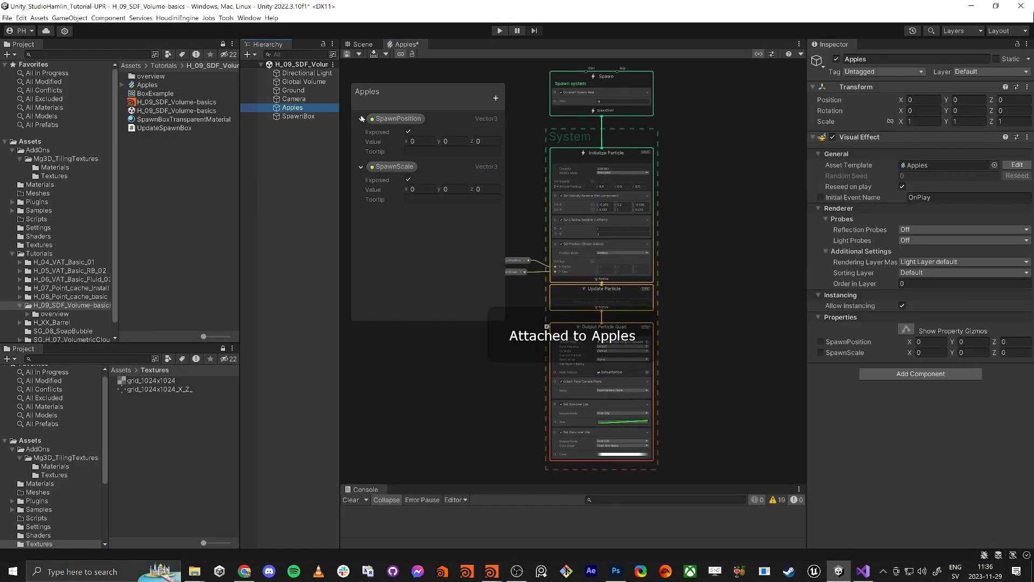
{"action": "left_click_drag", "start_coordinate": [150, 128], "coordinate": [882, 417]}
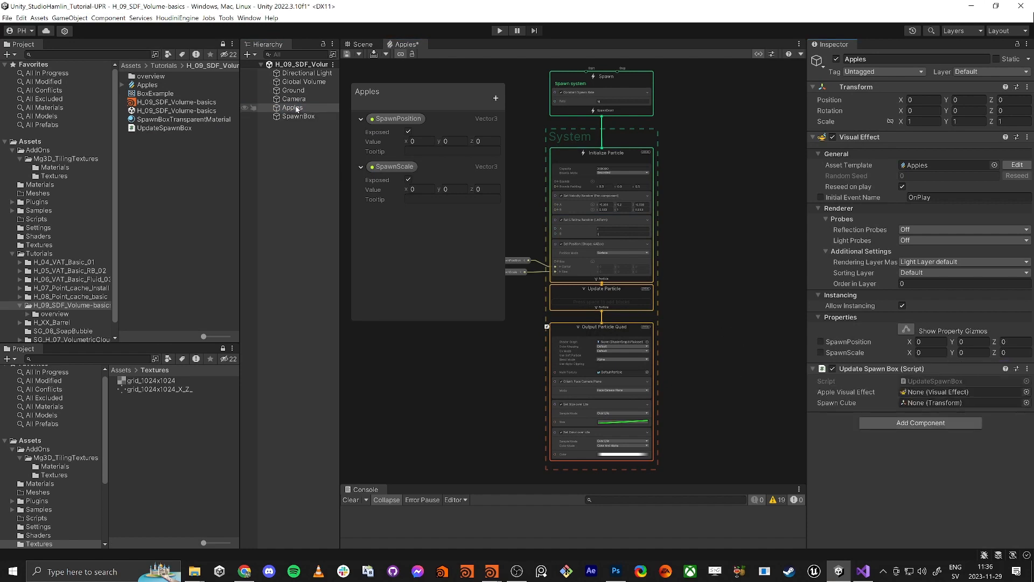
Assign Apples as the script's Apple Visual Effect and SpawnBox as its Spawn Cube, and lock the Inspector on Apples
{"action": "left_click_drag", "start_coordinate": [296, 110], "coordinate": [865, 145]}
{"action": "left_click_drag", "start_coordinate": [895, 244], "coordinate": [919, 392]}
{"action": "left_click_drag", "start_coordinate": [300, 121], "coordinate": [937, 407]}
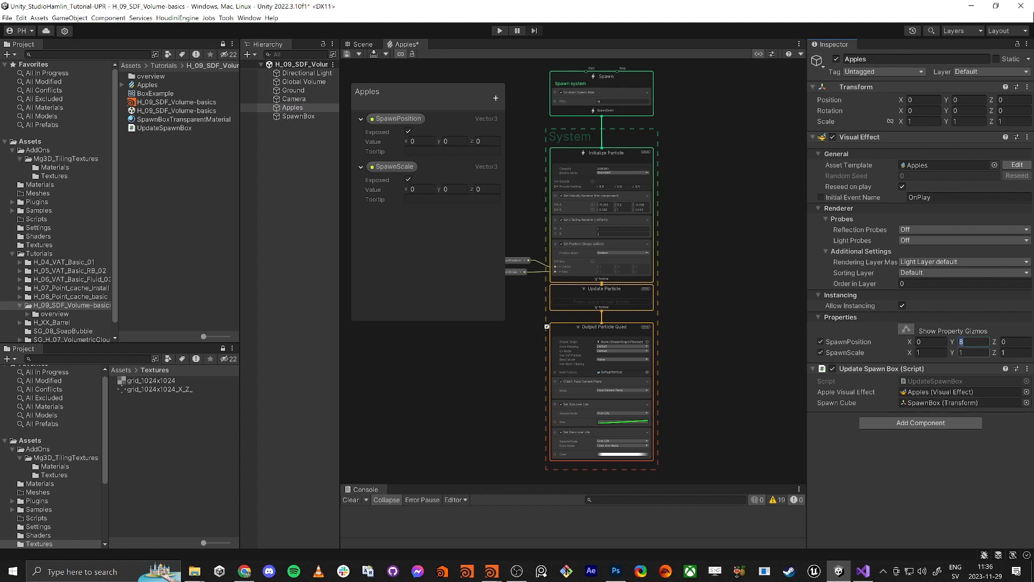
{"action": "left_click", "coordinate": [1017, 44]}
Lower and enlarge SpawnBox in the Scene view to test the particle response, and undo these transform changes
{"action": "left_click", "coordinate": [358, 45]}
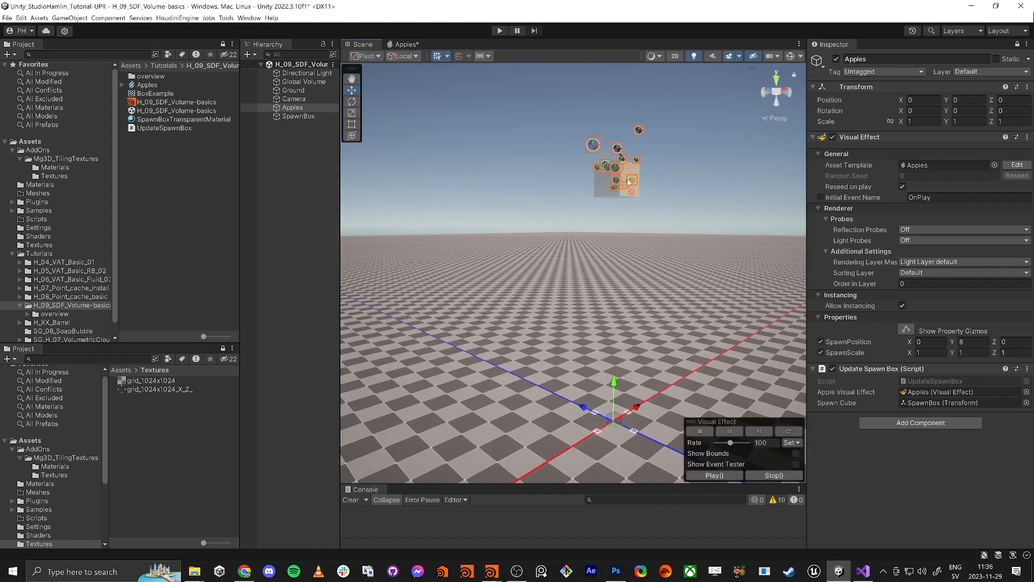
{"action": "left_click", "coordinate": [628, 183]}
{"action": "left_click_drag", "start_coordinate": [618, 156], "coordinate": [617, 218]}
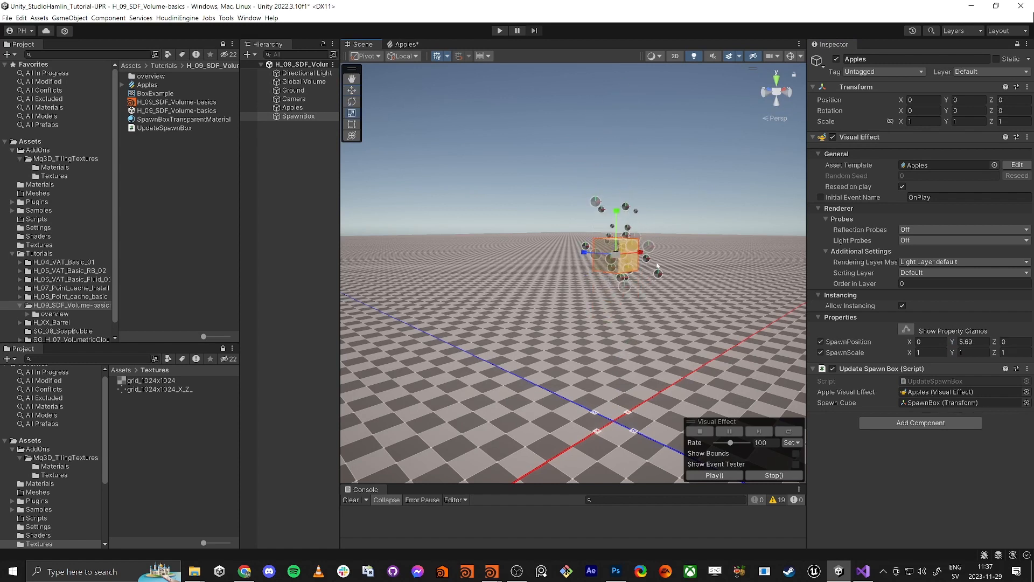
{"action": "key", "text": "r"}
{"action": "left_click_drag", "start_coordinate": [615, 254], "coordinate": [725, 318]}
{"action": "key", "text": "ctrl+z"}
{"action": "key", "text": "ctrl+z"}
{"action": "key", "text": "ctrl+z"}
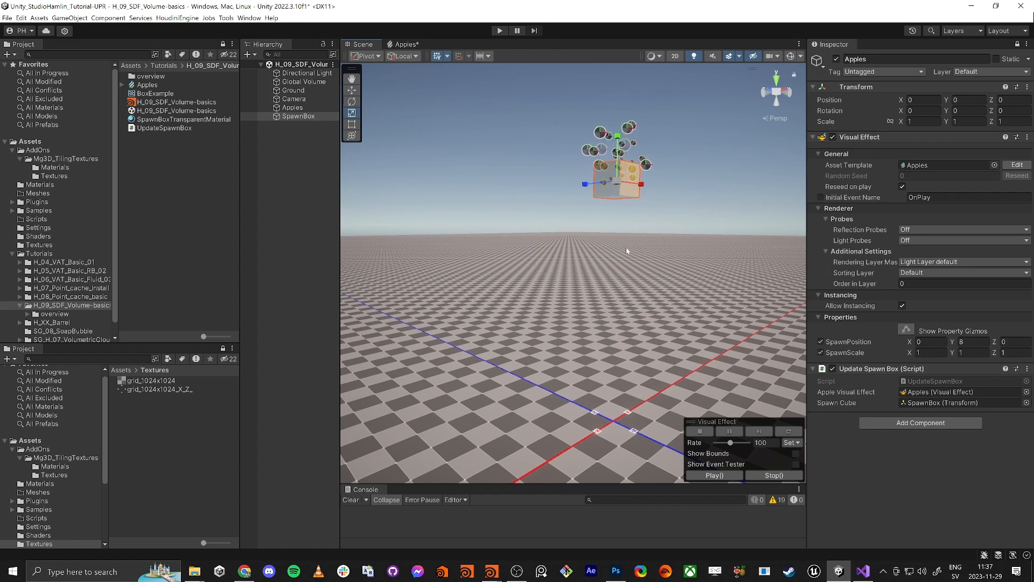
Move the SpawnPosition and SpawnScale nodes farther away from the Initialize Particle context in the Apples graph
{"action": "left_click", "coordinate": [396, 44]}
{"action": "middle_click_drag", "start_coordinate": [519, 218], "coordinate": [665, 224]}
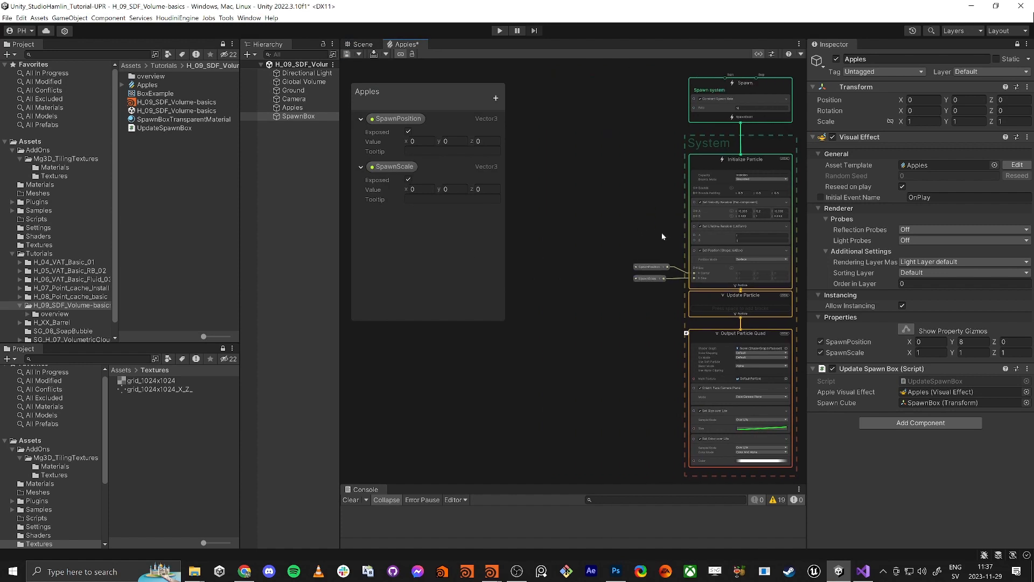
{"action": "scroll", "coordinate": [661, 231], "scroll_direction": "up", "scroll_amount": 5}
{"action": "left_click", "coordinate": [635, 273]}
{"action": "middle_click_drag", "start_coordinate": [656, 187], "coordinate": [596, 215]}
{"action": "scroll", "coordinate": [598, 215], "scroll_direction": "down", "scroll_amount": 1}
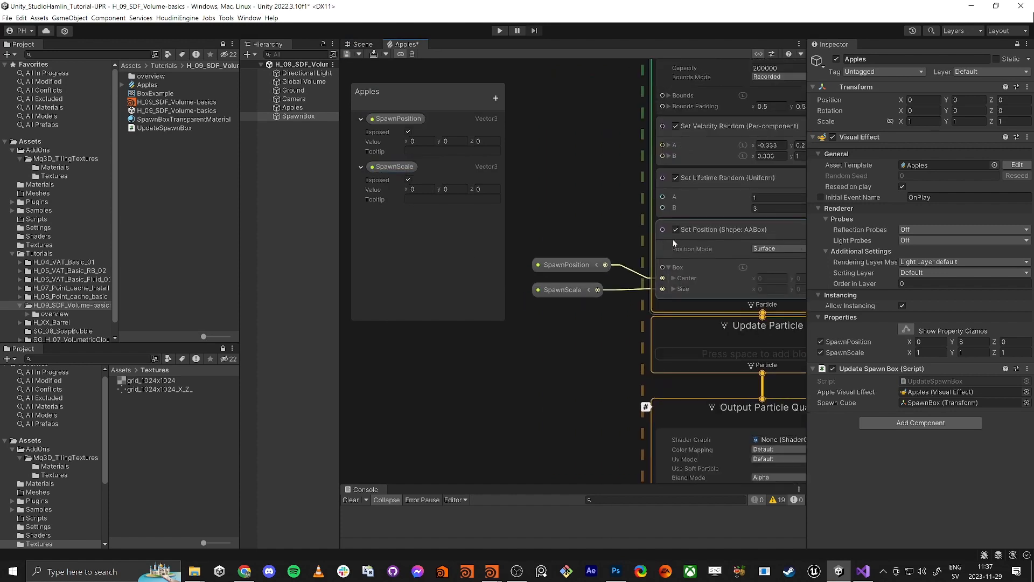
{"action": "left_click", "coordinate": [558, 265]}
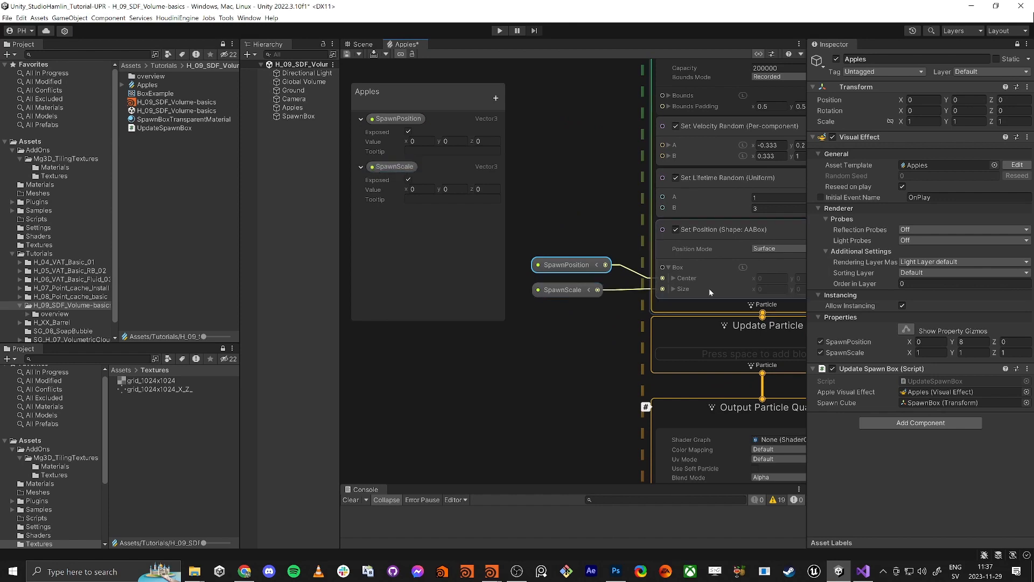
{"action": "middle_click_drag", "start_coordinate": [522, 219], "coordinate": [569, 214]}
{"action": "scroll", "coordinate": [569, 214], "scroll_direction": "down", "scroll_amount": 1}
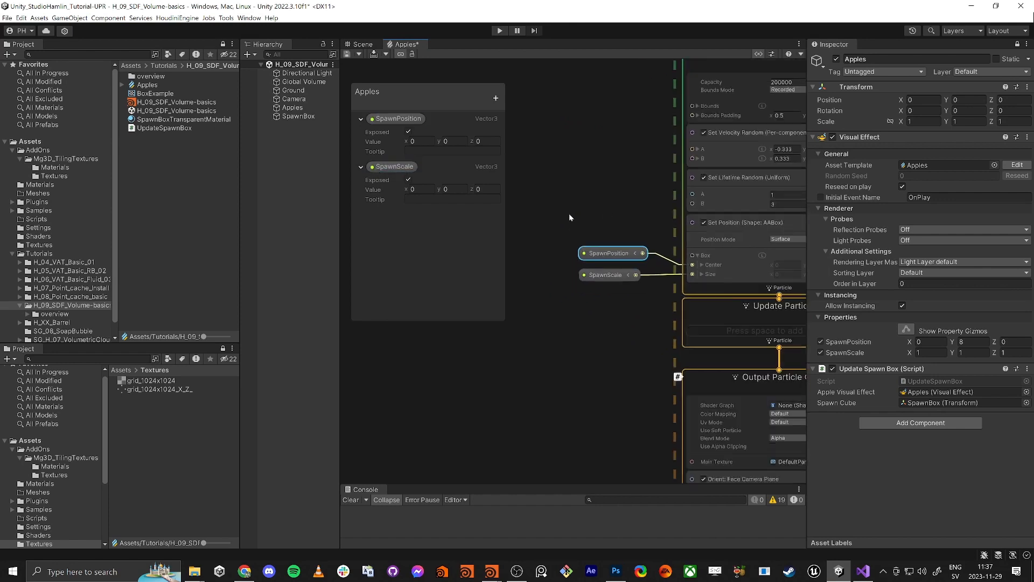
{"action": "left_click_drag", "start_coordinate": [568, 213], "coordinate": [535, 274]}
{"action": "scroll", "coordinate": [577, 212], "scroll_direction": "down", "scroll_amount": 1}
{"action": "middle_click_drag", "start_coordinate": [589, 203], "coordinate": [603, 293]}
{"action": "middle_click_drag", "start_coordinate": [600, 234], "coordinate": [564, 246]}
Move the Output Particle Quad and Update Particle contexts down to leave space between the graph's contexts
{"action": "middle_click_drag", "start_coordinate": [530, 425], "coordinate": [525, 285]}
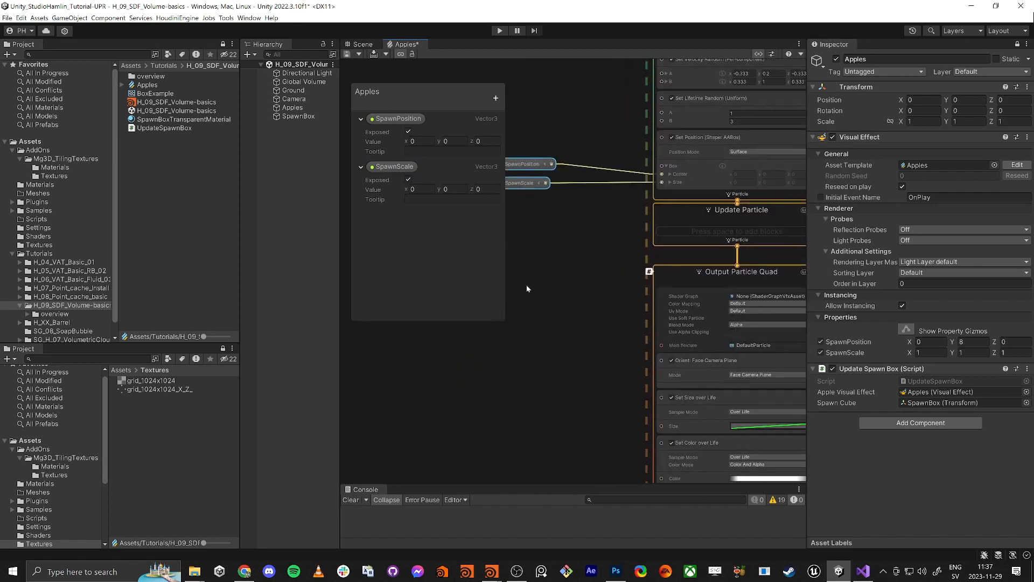
{"action": "middle_click_drag", "start_coordinate": [587, 277], "coordinate": [554, 236]}
{"action": "scroll", "coordinate": [591, 233], "scroll_direction": "down", "scroll_amount": 3}
{"action": "left_click_drag", "start_coordinate": [637, 231], "coordinate": [636, 362]}
{"action": "left_click_drag", "start_coordinate": [648, 198], "coordinate": [640, 263]}
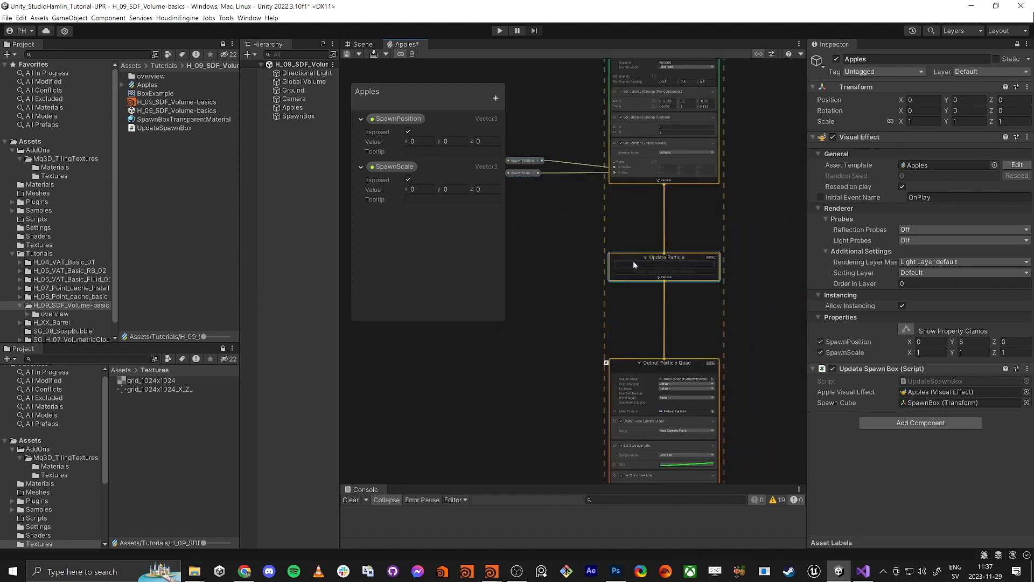
Add a Gravity block to the Update Particle context
{"action": "key", "text": "space"}
{"action": "type", "text": "grav"}
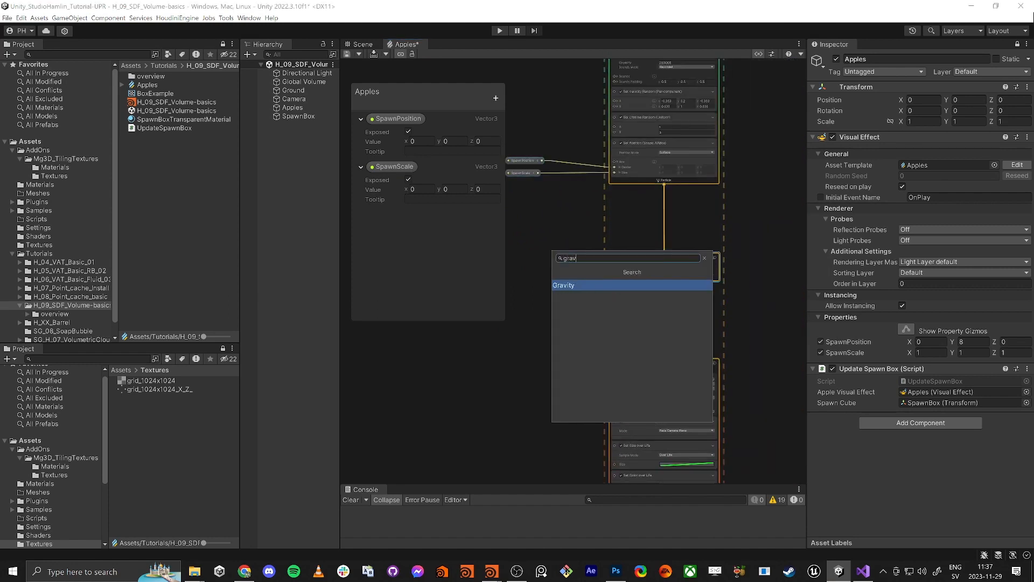
{"action": "key", "text": "Return"}
{"action": "scroll", "coordinate": [632, 257], "scroll_direction": "up", "scroll_amount": 3}
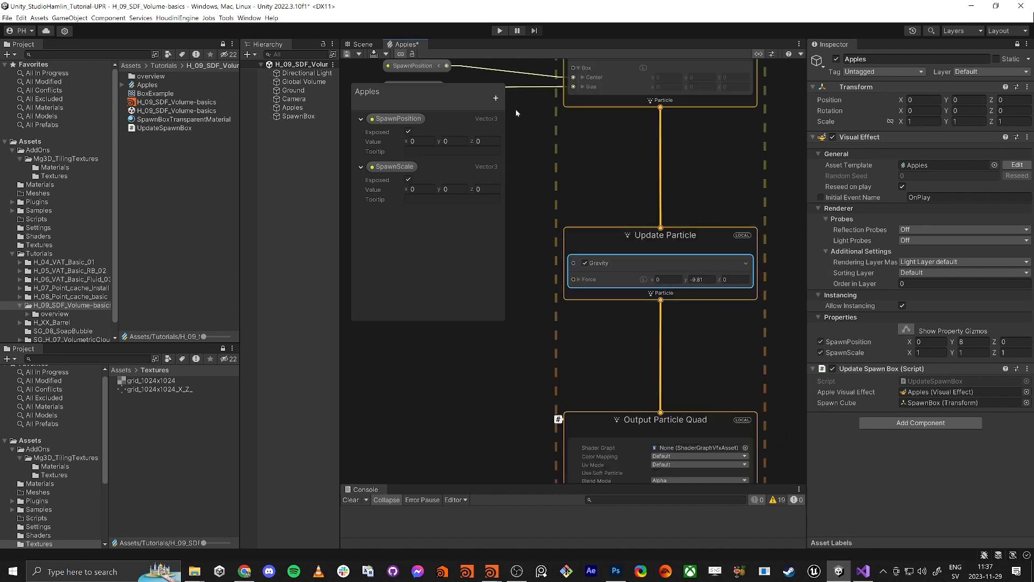
Dock the Scene view below the Inspector and enlarge it in height and width
{"action": "left_click_drag", "start_coordinate": [354, 45], "coordinate": [924, 463]}
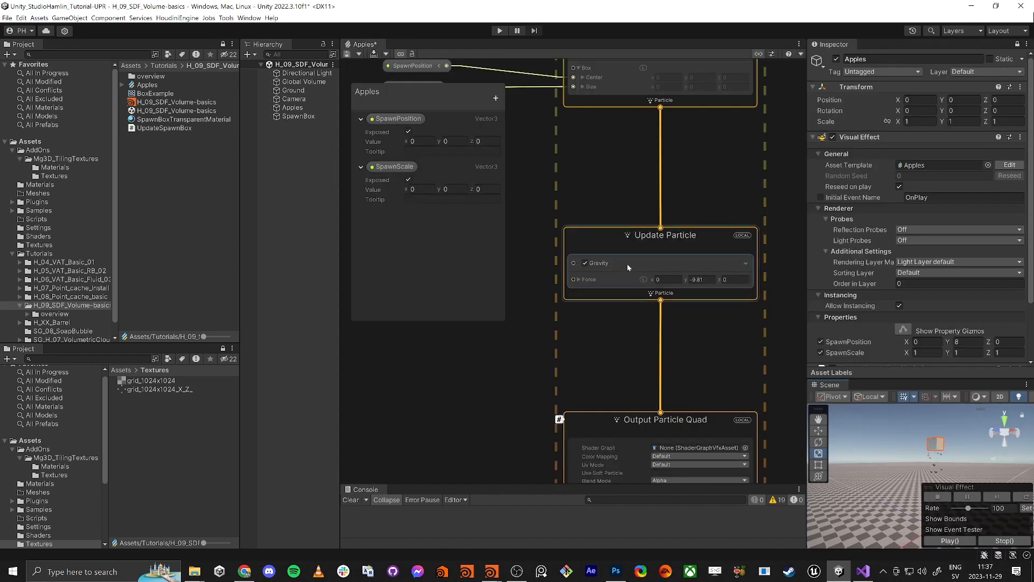
{"action": "left_click_drag", "start_coordinate": [897, 377], "coordinate": [897, 270]}
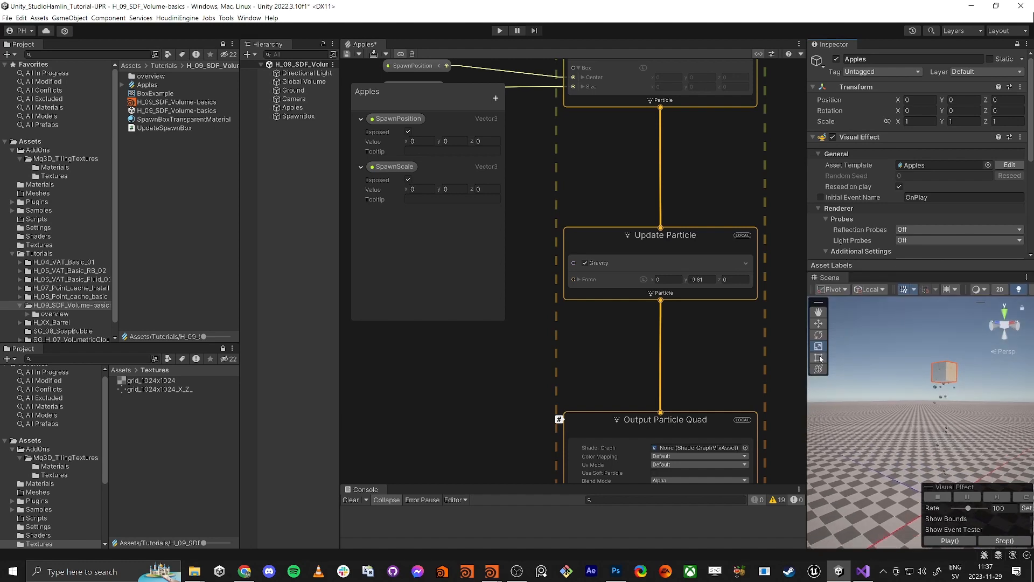
{"action": "left_click_drag", "start_coordinate": [808, 383], "coordinate": [718, 383]}
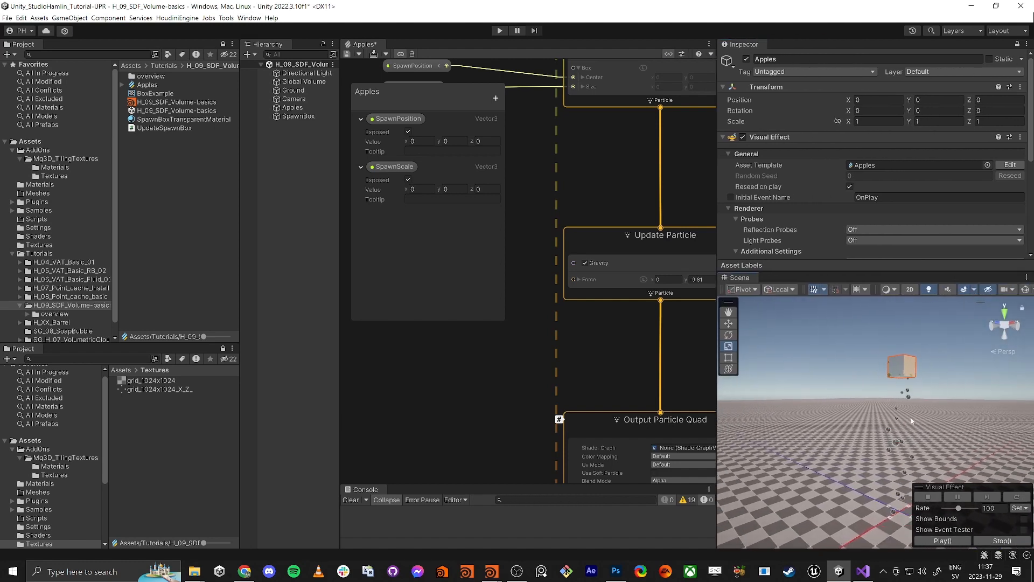
Collapse the Visual Effect overlay in the Scene view and check the particles falling from the SpawnBox
{"action": "right_click", "coordinate": [924, 489]}
{"action": "left_click", "coordinate": [948, 504]}
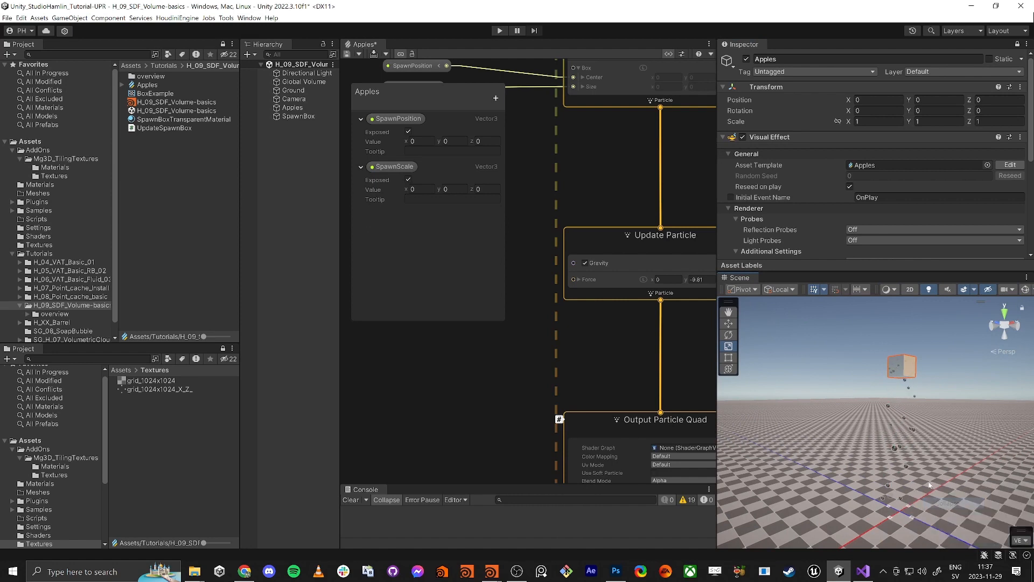
{"action": "left_click_drag", "start_coordinate": [917, 347], "coordinate": [897, 353], "text": "alt"}
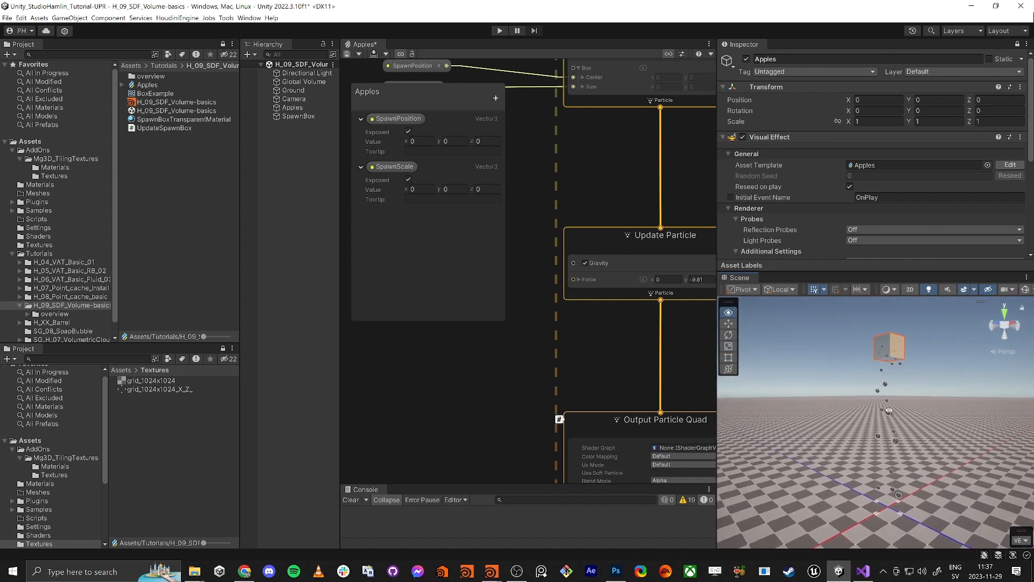
Maximize the Apples graph and add a Collide with Signed Distance Field block to the Update Particle context
{"action": "scroll", "coordinate": [456, 371], "scroll_direction": "down", "scroll_amount": 4}
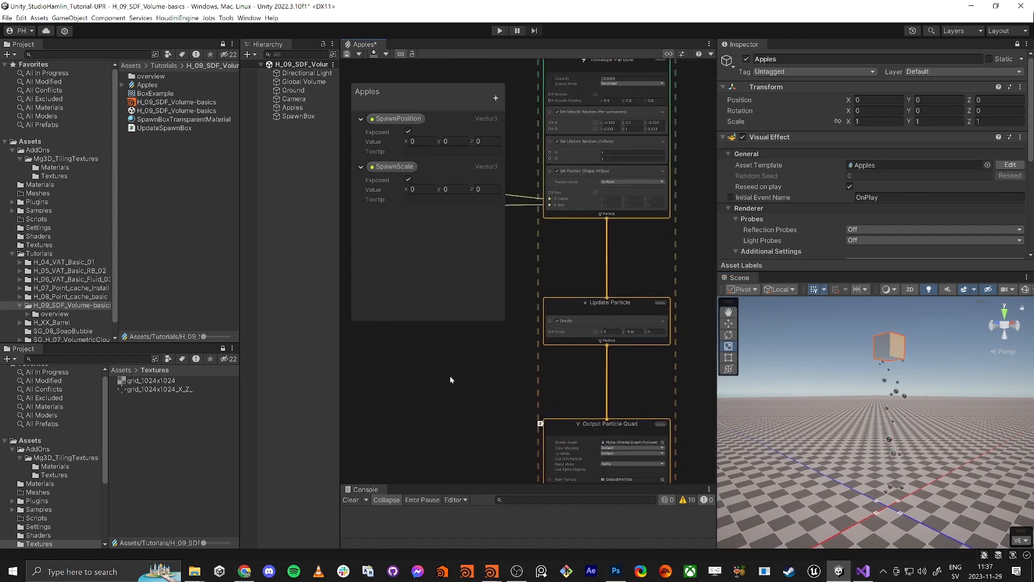
{"action": "key", "text": "shift+space"}
{"action": "middle_click_drag", "start_coordinate": [480, 365], "coordinate": [564, 362]}
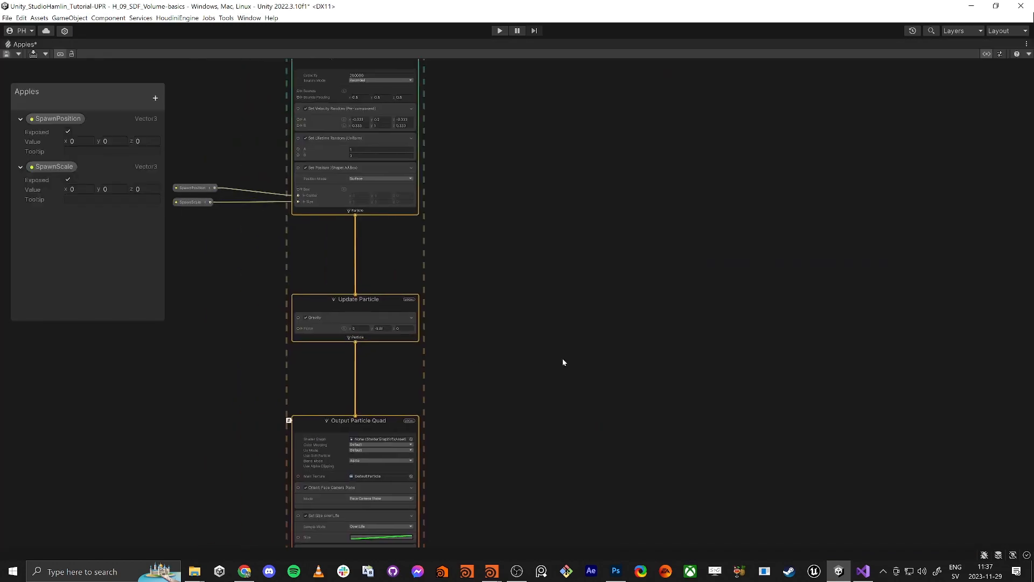
{"action": "middle_click_drag", "start_coordinate": [463, 376], "coordinate": [508, 333]}
{"action": "key", "text": "space"}
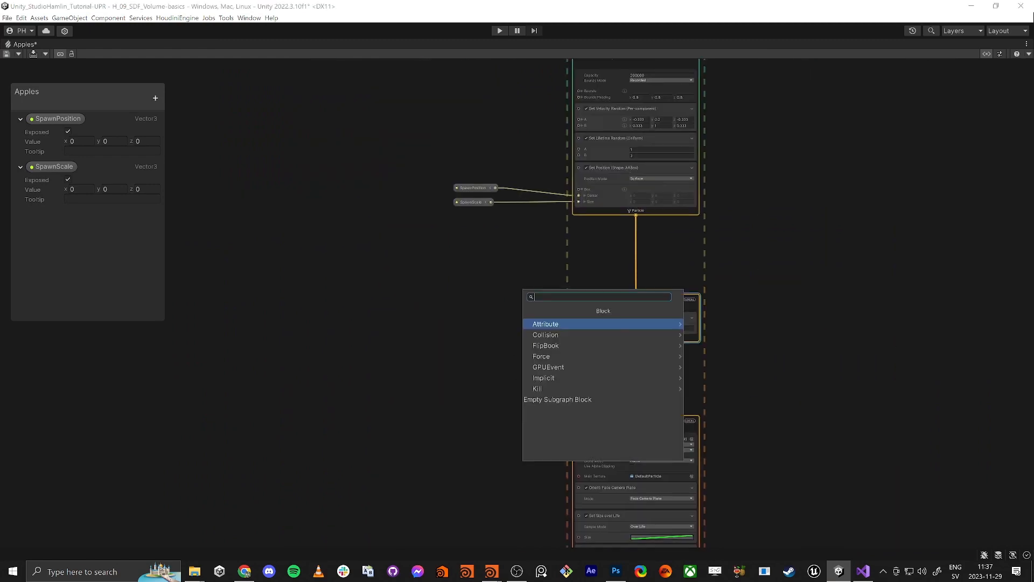
{"action": "type", "text": "sign"}
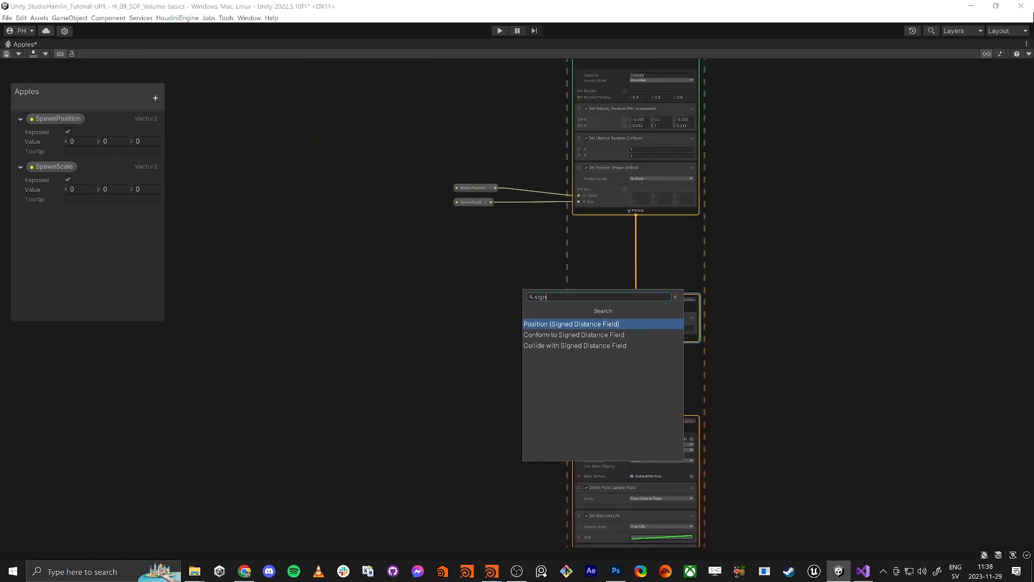
{"action": "key", "text": "Down"}
{"action": "key", "text": "Down"}
{"action": "key", "text": "Return"}
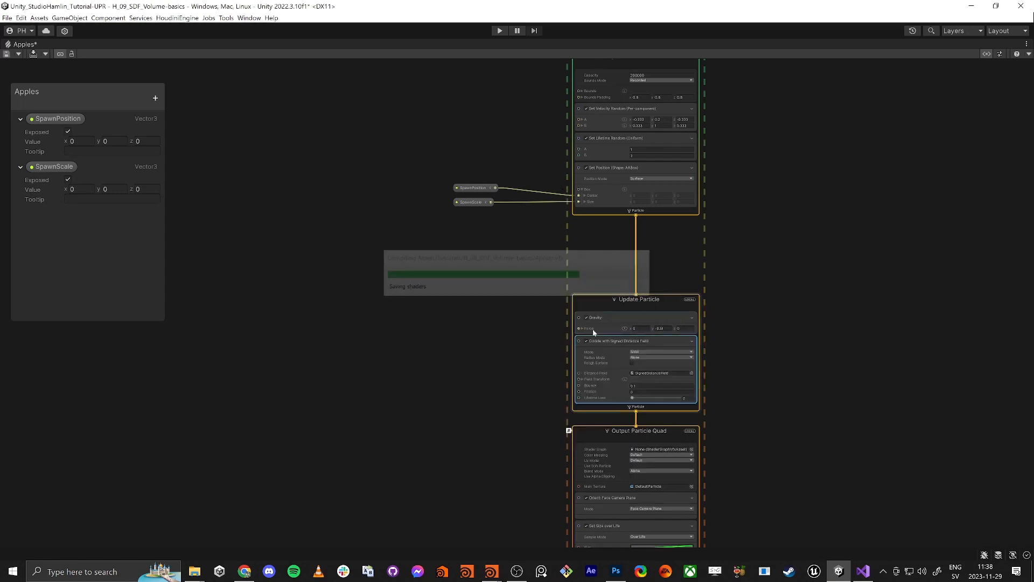
Set the collision block's Distance Field to the BoxExample volume texture
{"action": "scroll", "coordinate": [600, 342], "scroll_direction": "up", "scroll_amount": 5}
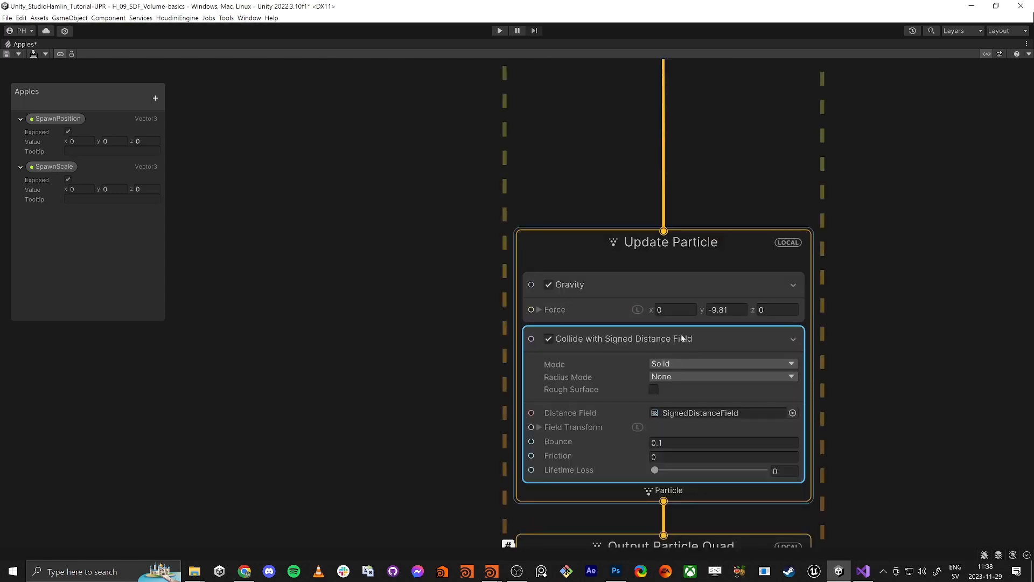
{"action": "scroll", "coordinate": [424, 334], "scroll_direction": "down", "scroll_amount": 3}
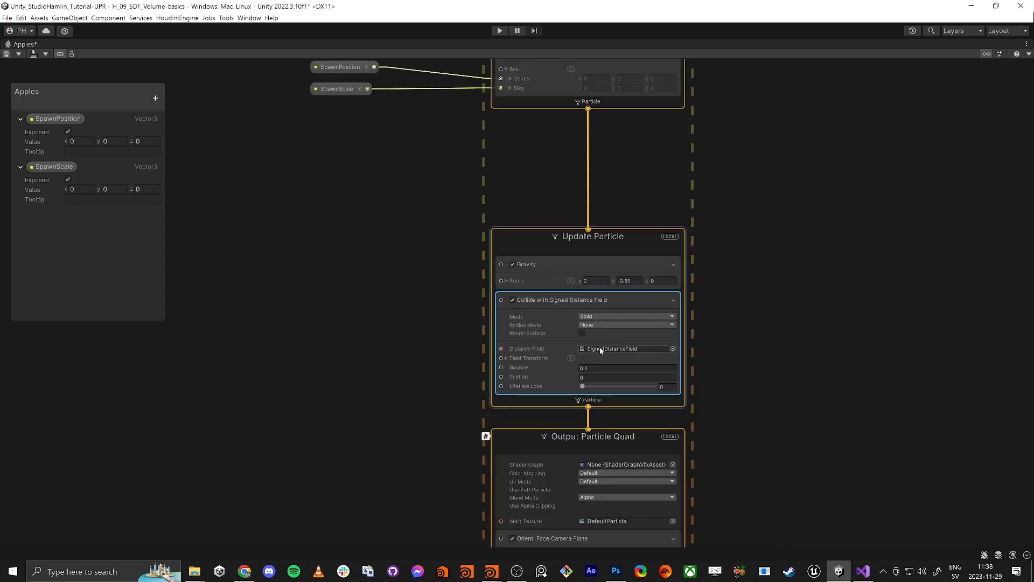
{"action": "left_click", "coordinate": [673, 349]}
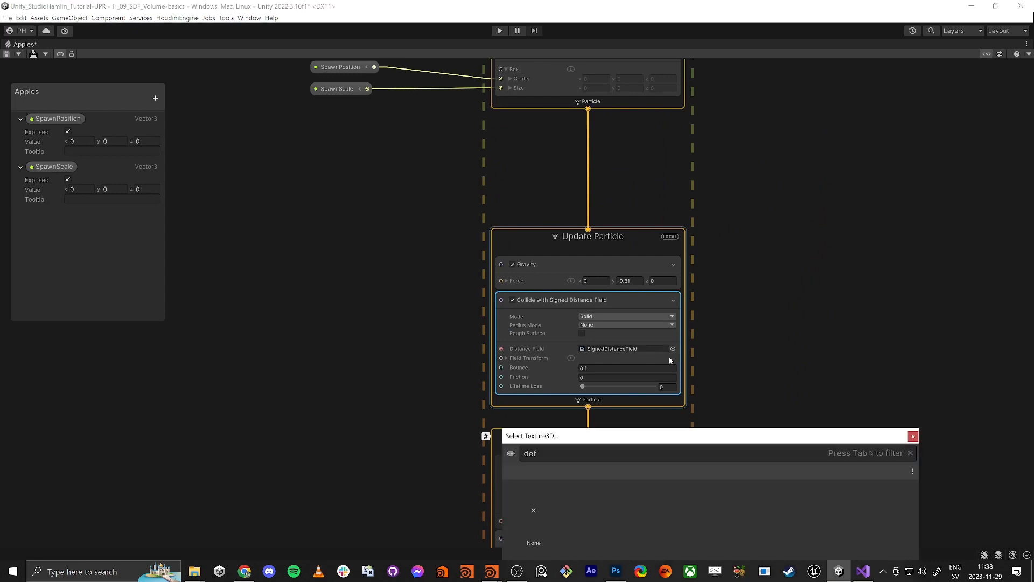
{"action": "type", "text": "def"}
{"action": "key", "text": "ctrl+a"}
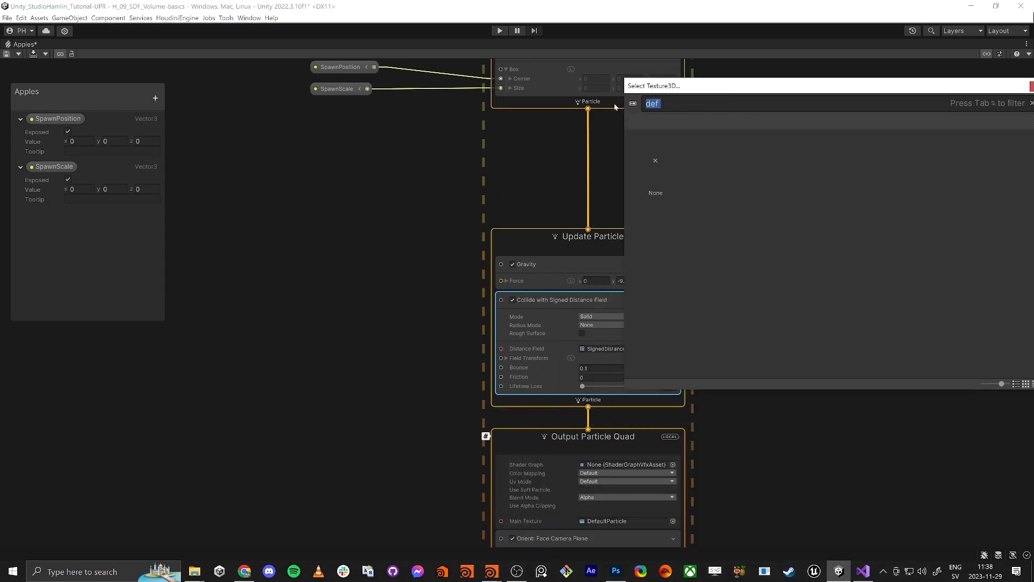
{"action": "type", "text": "appl"}
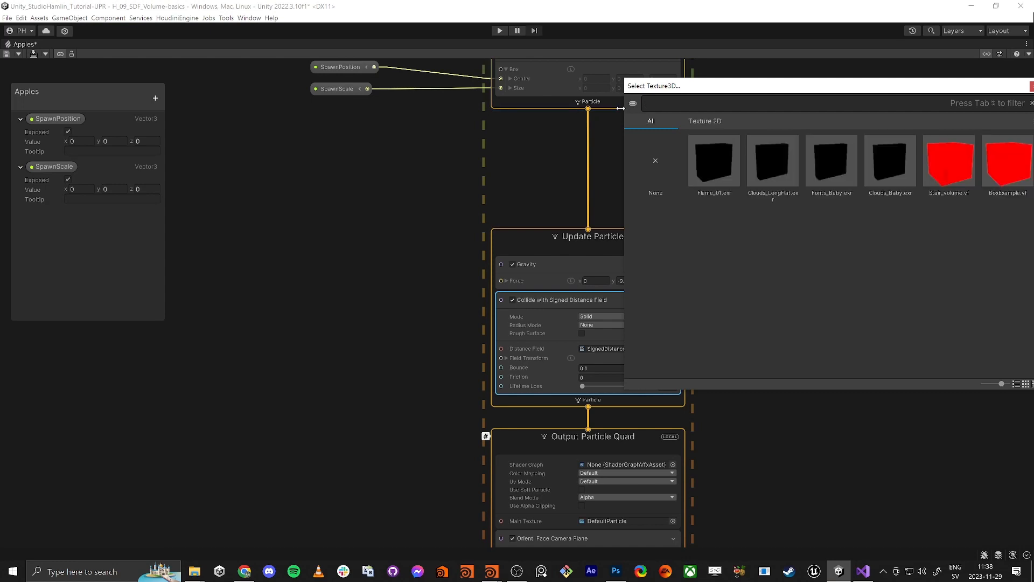
{"action": "key", "text": "BackSpace"}
{"action": "type", "text": "box"}
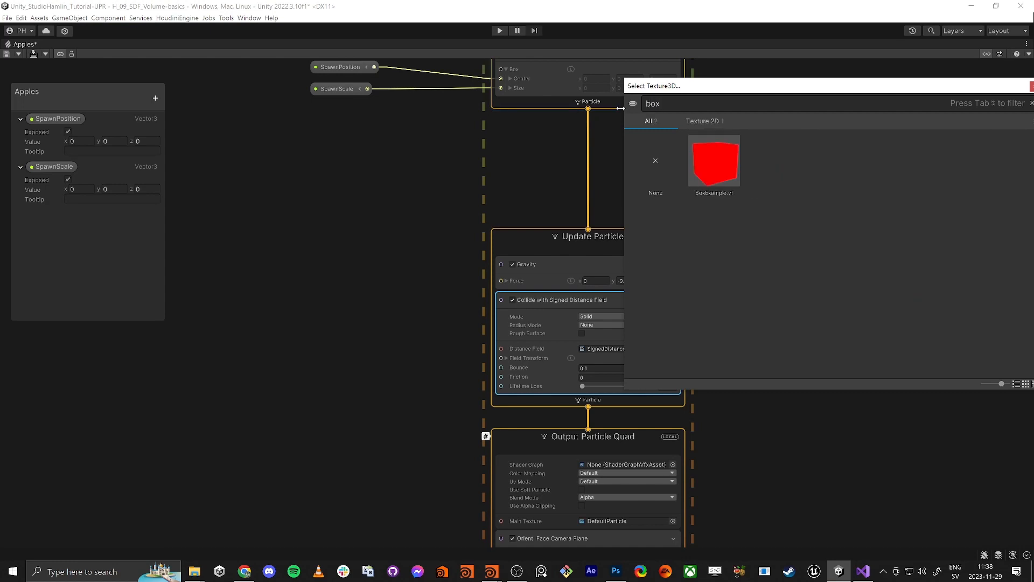
{"action": "double_click", "coordinate": [714, 169]}
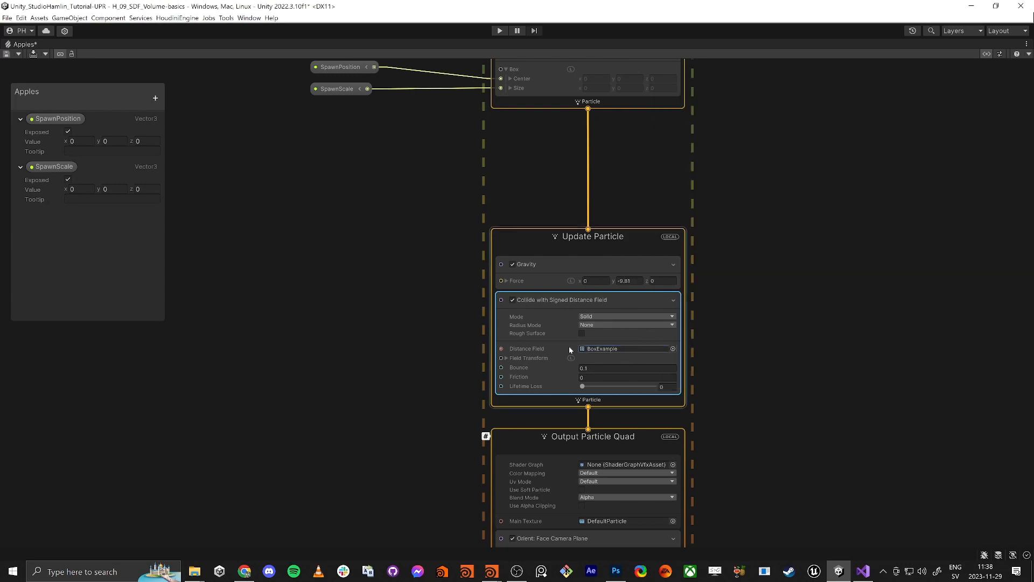
Expand the Field Transform settings of the Collide with Signed Distance Field block
{"action": "scroll", "coordinate": [473, 372], "scroll_direction": "up", "scroll_amount": 3}
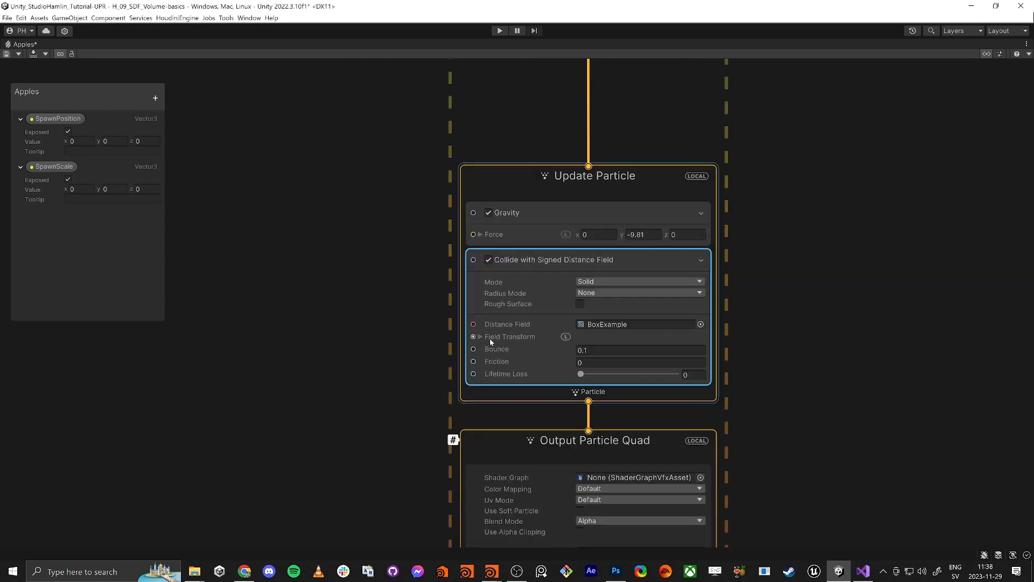
{"action": "left_click", "coordinate": [480, 337]}
{"action": "middle_click_drag", "start_coordinate": [399, 349], "coordinate": [390, 312]}
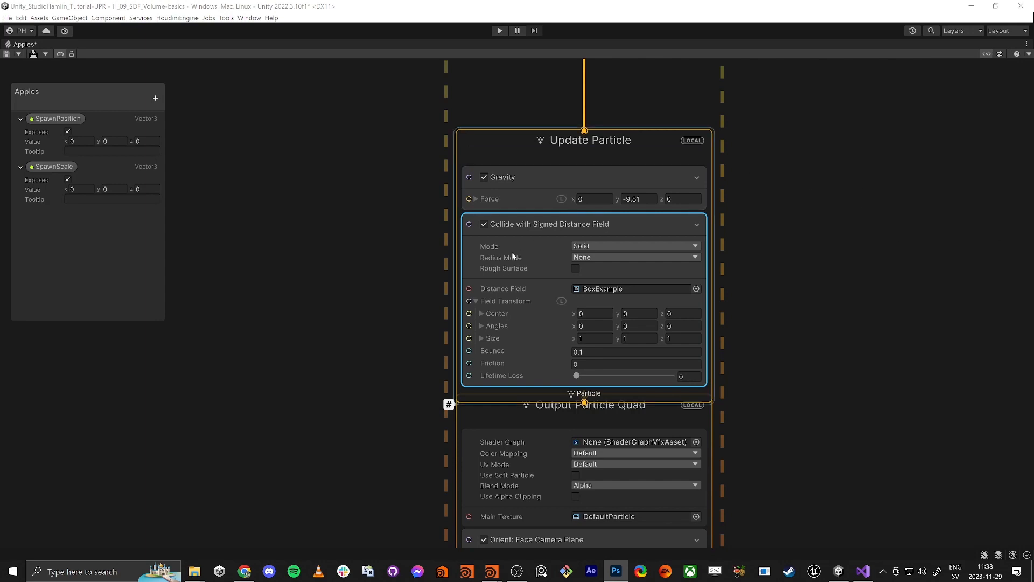
Set the Radius Mode of the Collide with Signed Distance Field block to From Size
{"action": "mouse_move", "coordinate": [511, 262]}
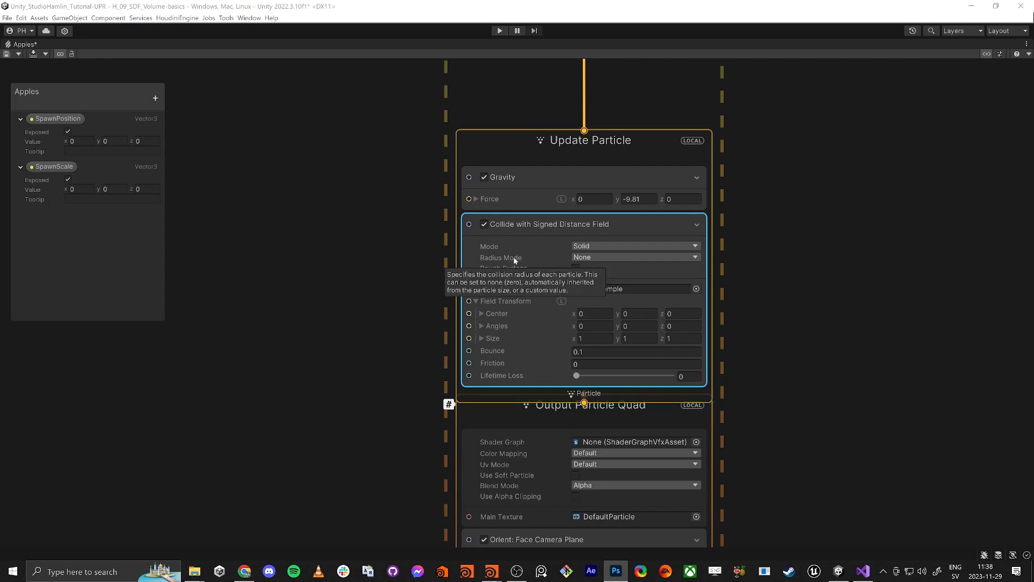
{"action": "left_click", "coordinate": [601, 256]}
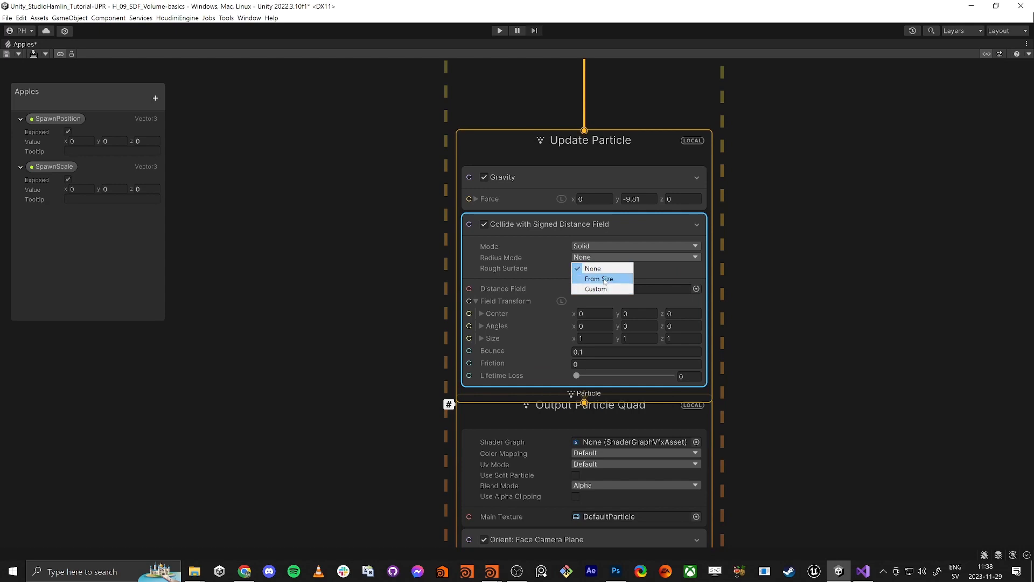
{"action": "left_click", "coordinate": [603, 278]}
{"action": "scroll", "coordinate": [612, 263], "scroll_direction": "down", "scroll_amount": 5}
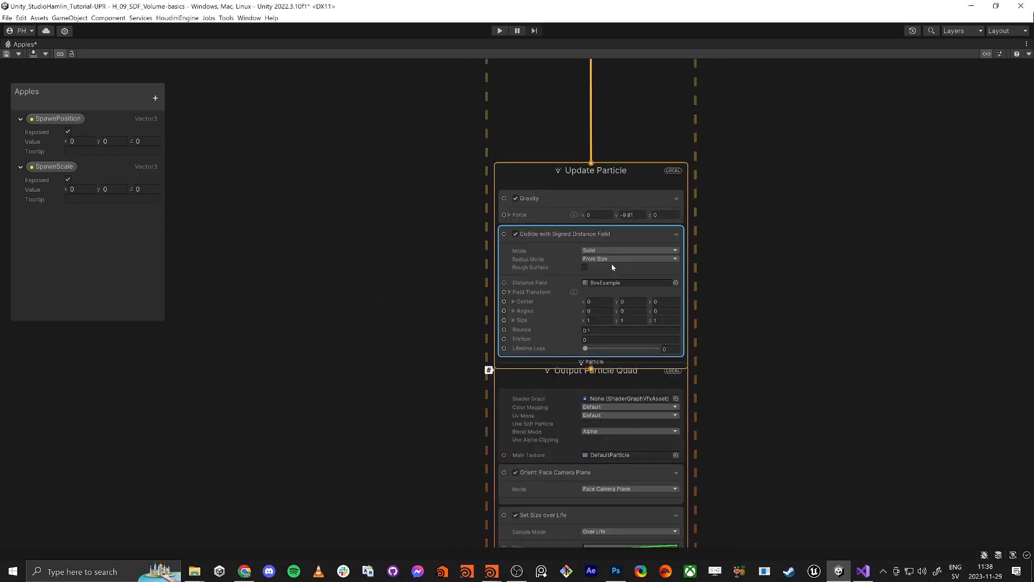
{"action": "middle_click_drag", "start_coordinate": [551, 140], "coordinate": [551, 260]}
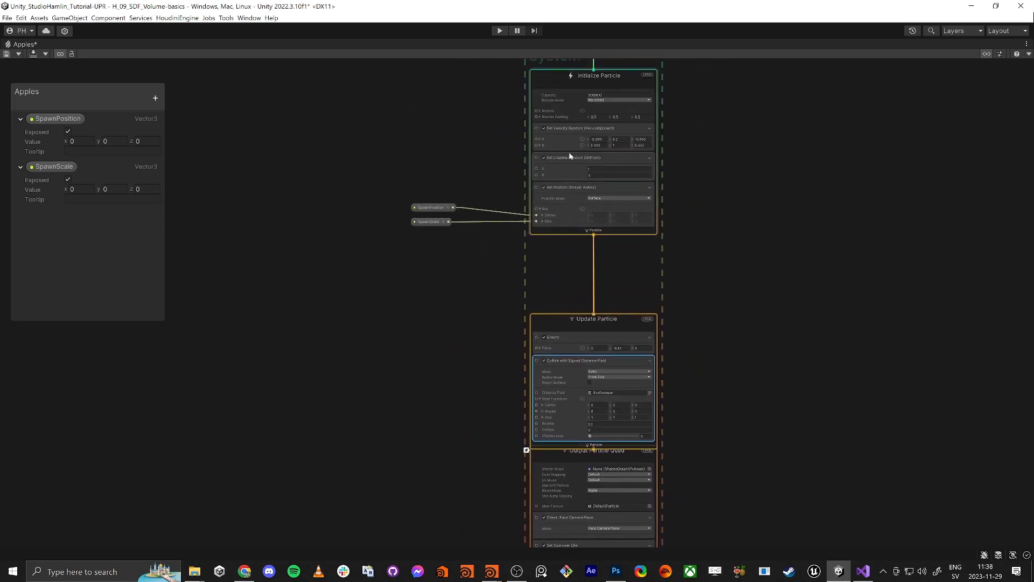
Add a Set Size block to the Initialize Particle context and set its Size to 0.2
{"action": "left_click", "coordinate": [556, 78]}
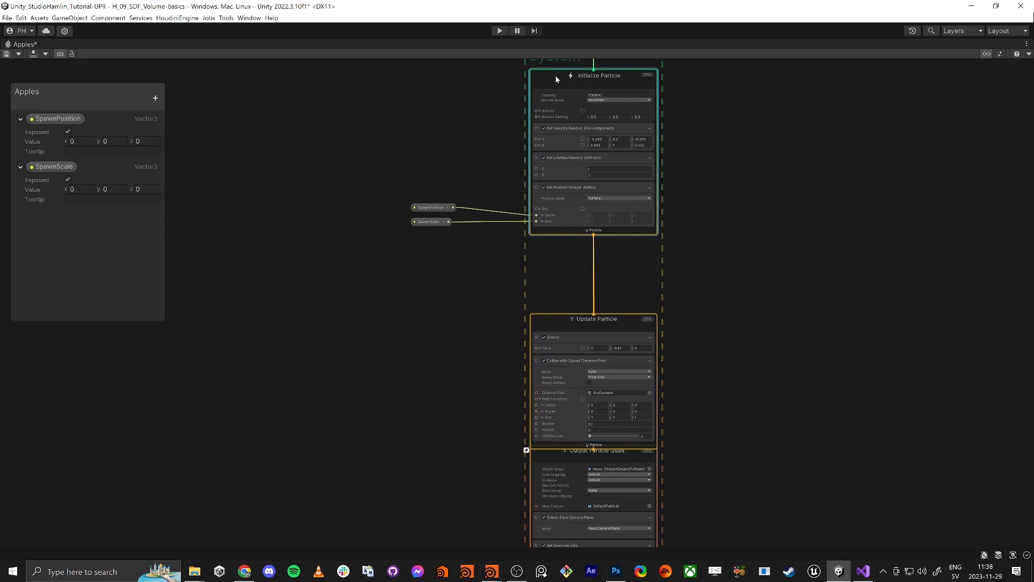
{"action": "key", "text": "space"}
{"action": "type", "text": "set size"}
{"action": "key", "text": "Return"}
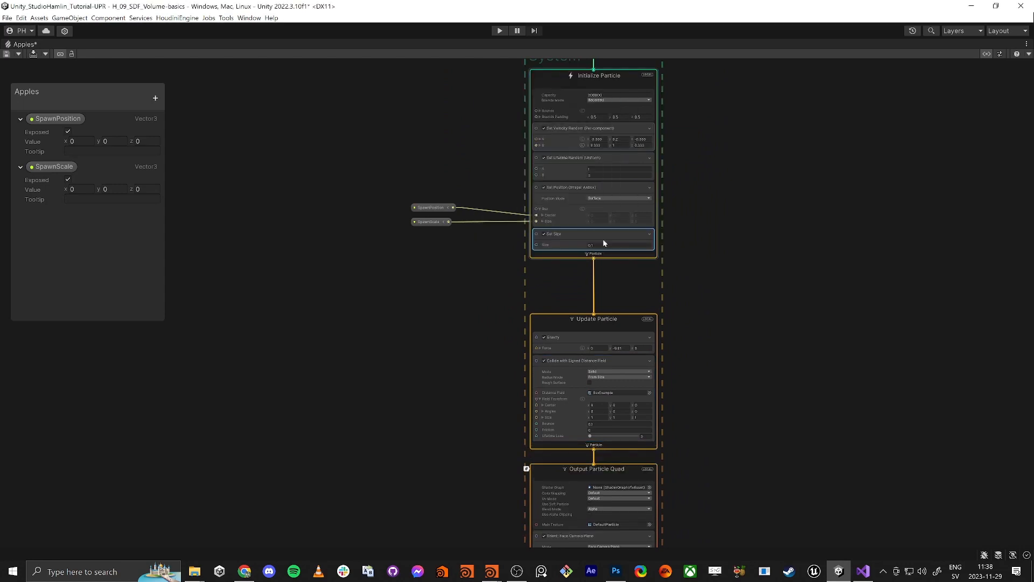
{"action": "left_click", "coordinate": [599, 245]}
Check the isooffset1 bounds in Houdini and set the collision block's Field Transform Size to 10, 10, 10 in Unity
{"action": "scroll", "coordinate": [520, 357], "scroll_direction": "up", "scroll_amount": 4}
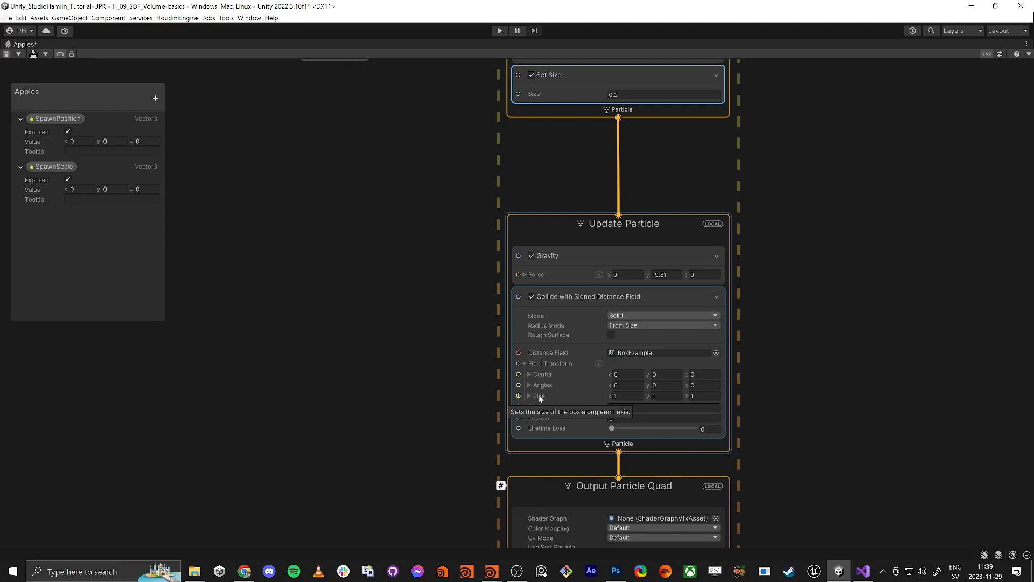
{"action": "key", "text": "alt+Tab"}
{"action": "key", "text": "alt+Tab"}
{"action": "key", "text": "alt+Tab"}
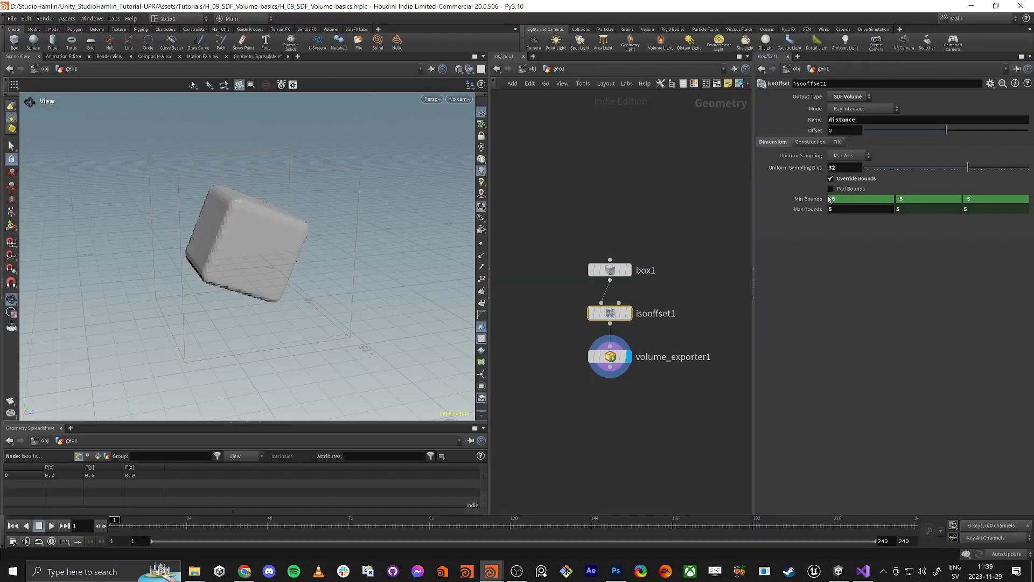
{"action": "key", "text": "alt+Tab"}
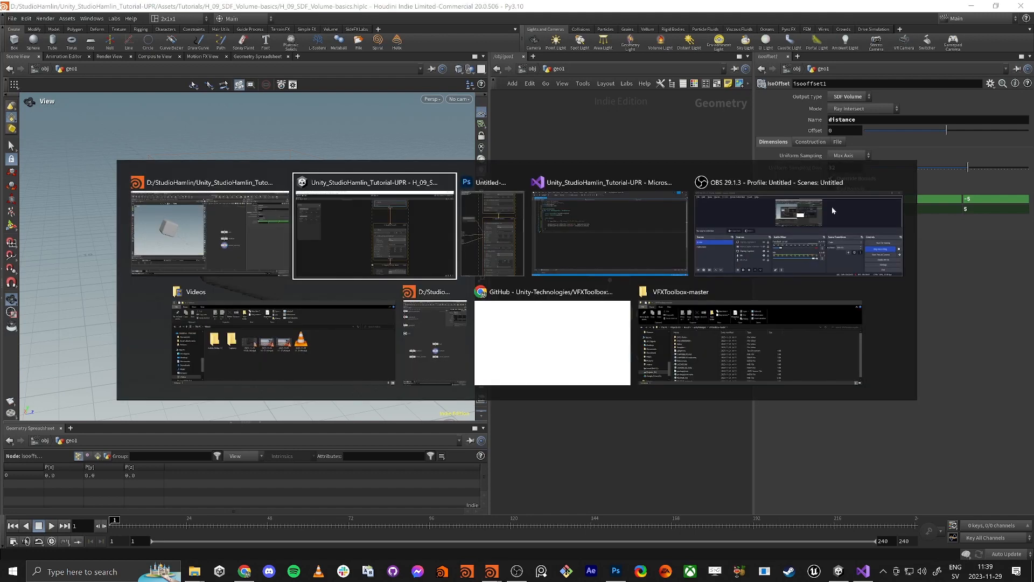
{"action": "left_click", "coordinate": [423, 245]}
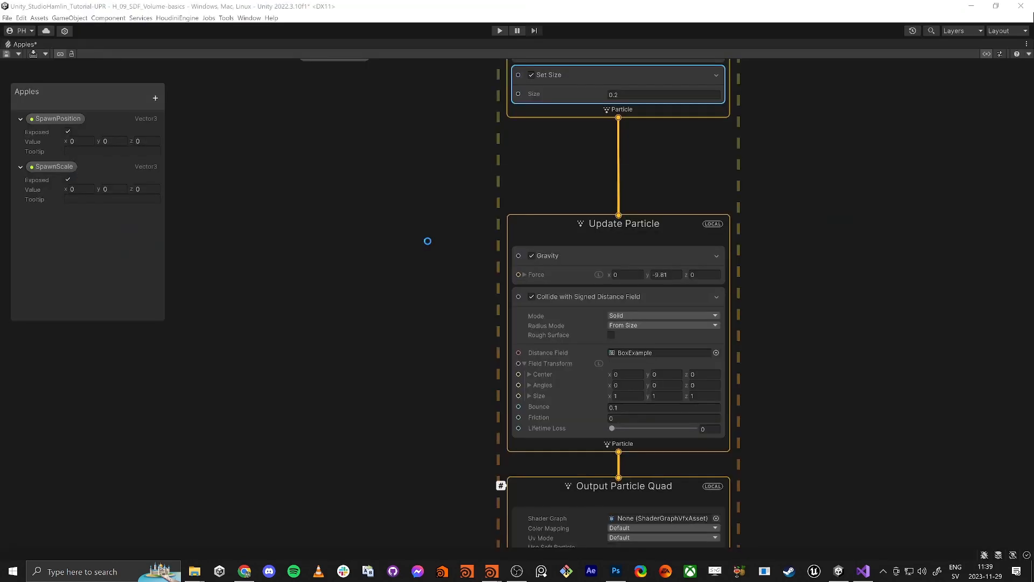
{"action": "left_click", "coordinate": [625, 396]}
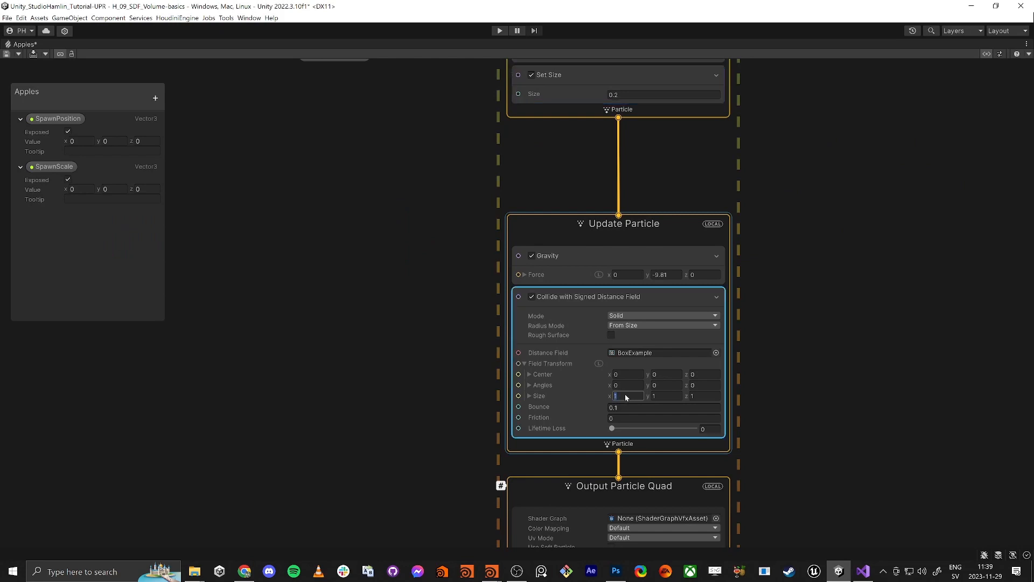
{"action": "type", "text": "10"}
{"action": "key", "text": "Tab"}
{"action": "type", "text": "10"}
{"action": "key", "text": "Tab"}
{"action": "type", "text": "10"}
{"action": "key", "text": "Tab"}
Restore the Apples graph from its maximized view and look at the falling particles in the scene
{"action": "left_click", "coordinate": [360, 392]}
{"action": "key", "text": "shift+space"}
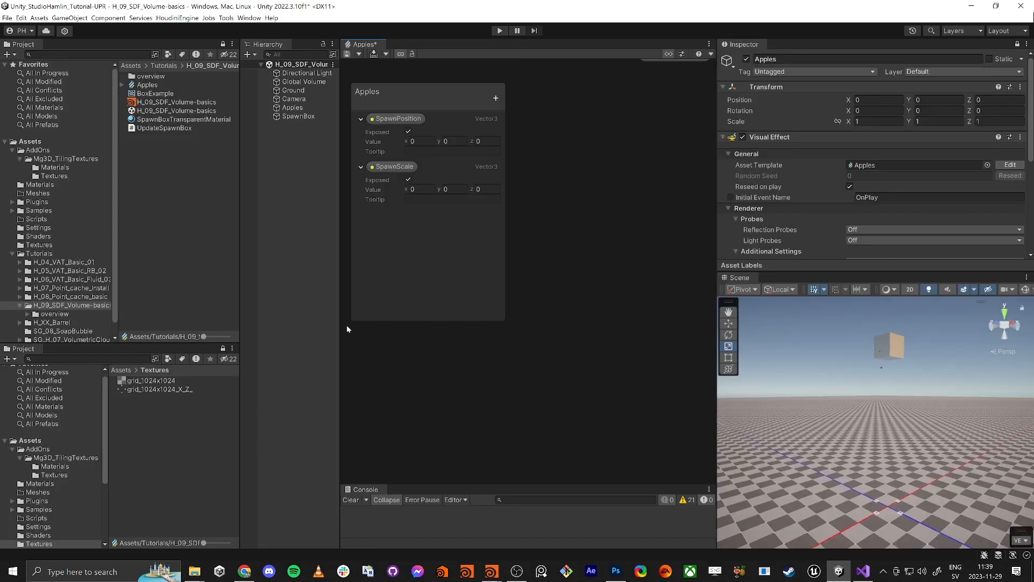
{"action": "key", "text": "q"}
{"action": "right_click_drag", "start_coordinate": [884, 458], "coordinate": [787, 449]}
{"action": "key", "text": "d"}
Switch to Houdini and branch a Transform node off the output of box1
{"action": "key", "text": "alt+Tab"}
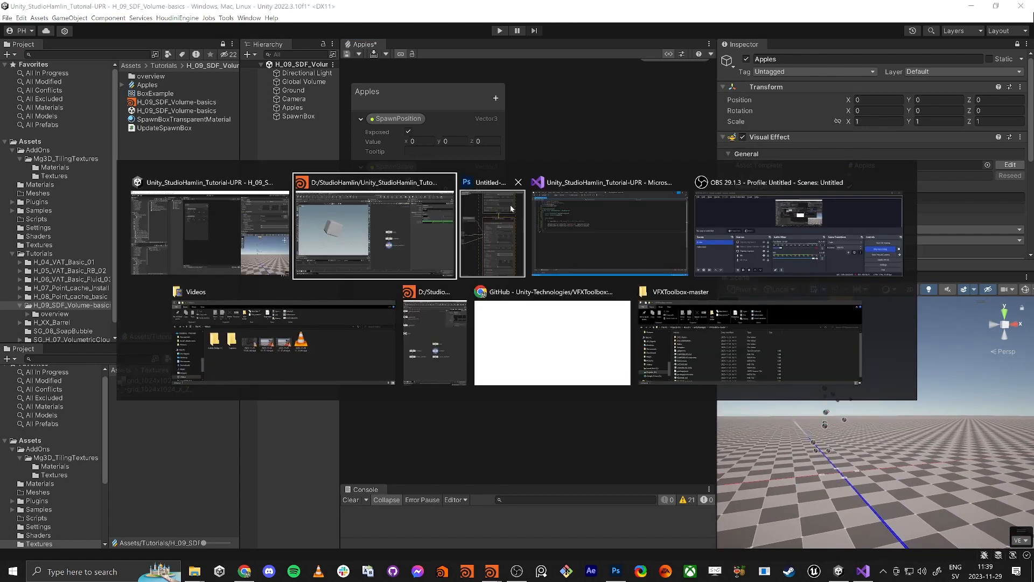
{"action": "left_click", "coordinate": [333, 240]}
{"action": "middle_click_drag", "start_coordinate": [561, 333], "coordinate": [672, 306]}
{"action": "left_click_drag", "start_coordinate": [720, 252], "coordinate": [620, 298]}
{"action": "key", "text": "Tab"}
{"action": "type", "text": "tra"}
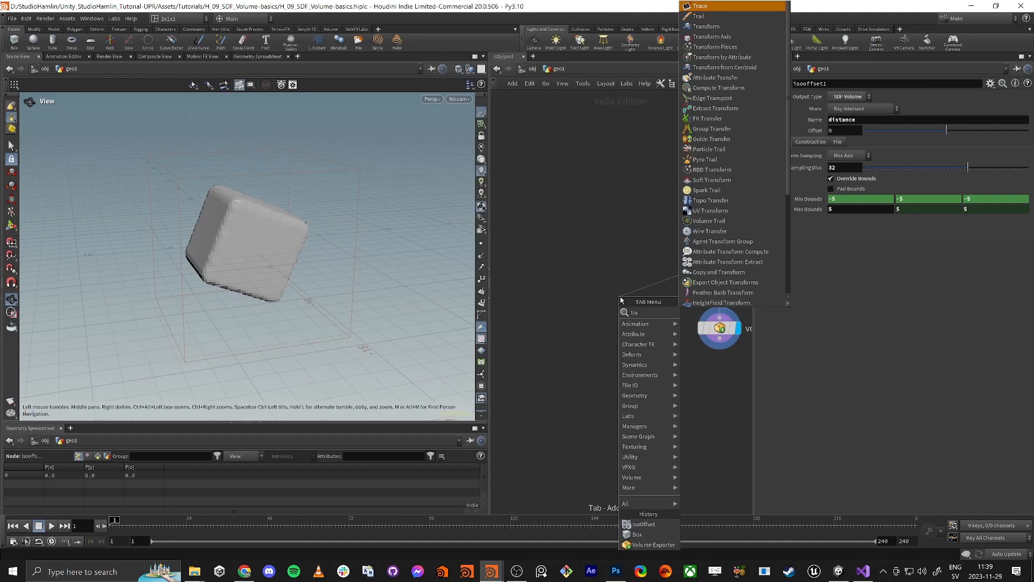
{"action": "key", "text": "Down"}
{"action": "key", "text": "Down"}
{"action": "key", "text": "Return"}
{"action": "key", "text": "Return"}
{"action": "left_click", "coordinate": [620, 298]}
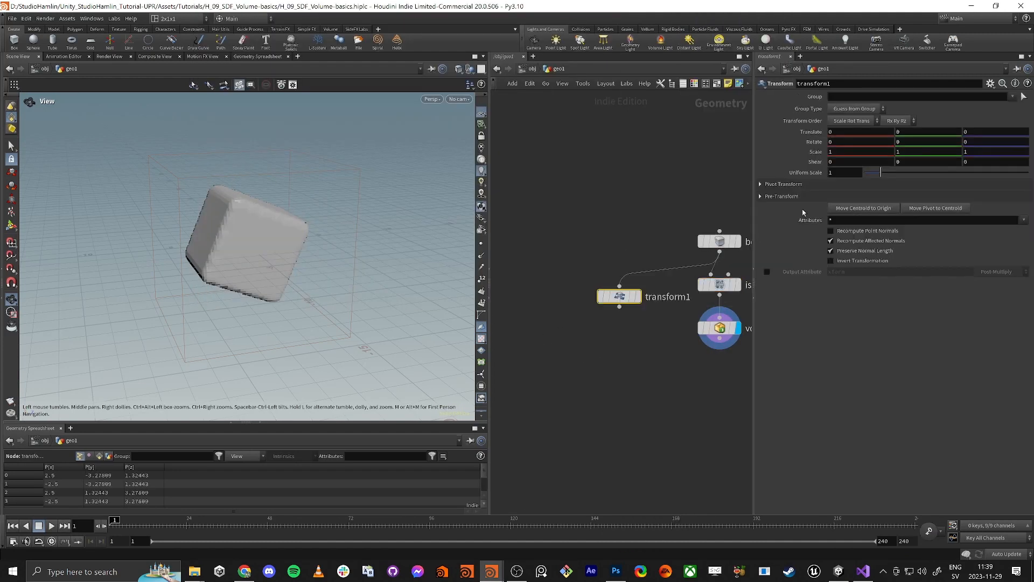
Set the Transform node's Uniform Scale to 100, display the node and frame its geometry
{"action": "left_click", "coordinate": [835, 174]}
{"action": "type", "text": "00"}
{"action": "key", "text": "Return"}
{"action": "left_click", "coordinate": [616, 363]}
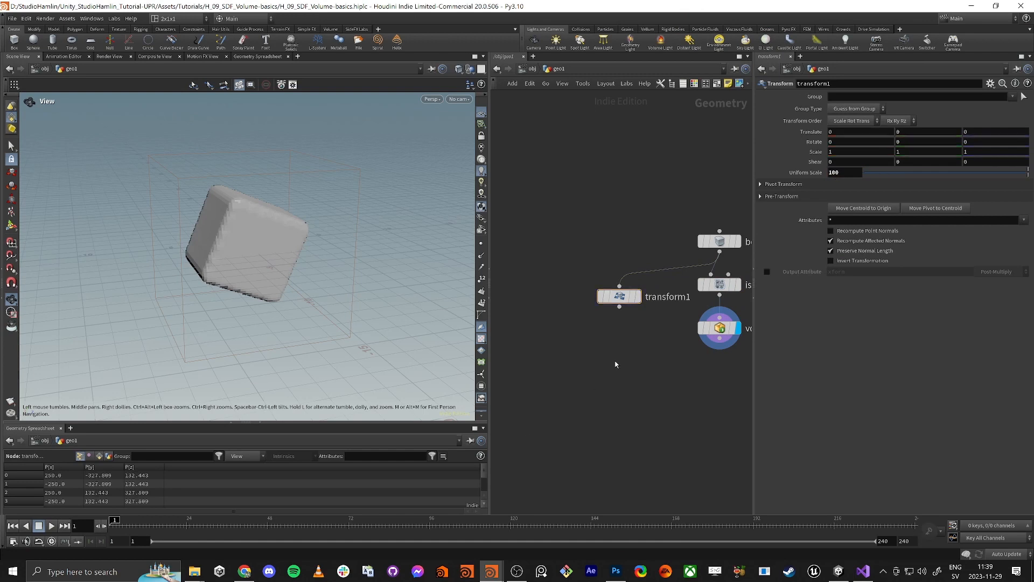
{"action": "left_click", "coordinate": [622, 296]}
{"action": "key", "text": "f"}
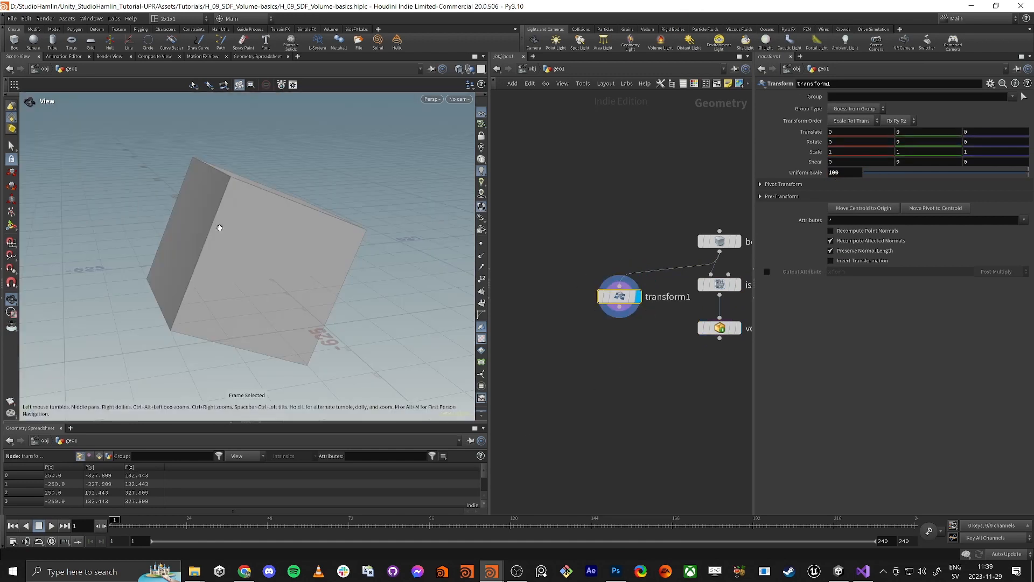
Add a ROP FBX Output node below transform1, connected to its output
{"action": "key", "text": "Tab"}
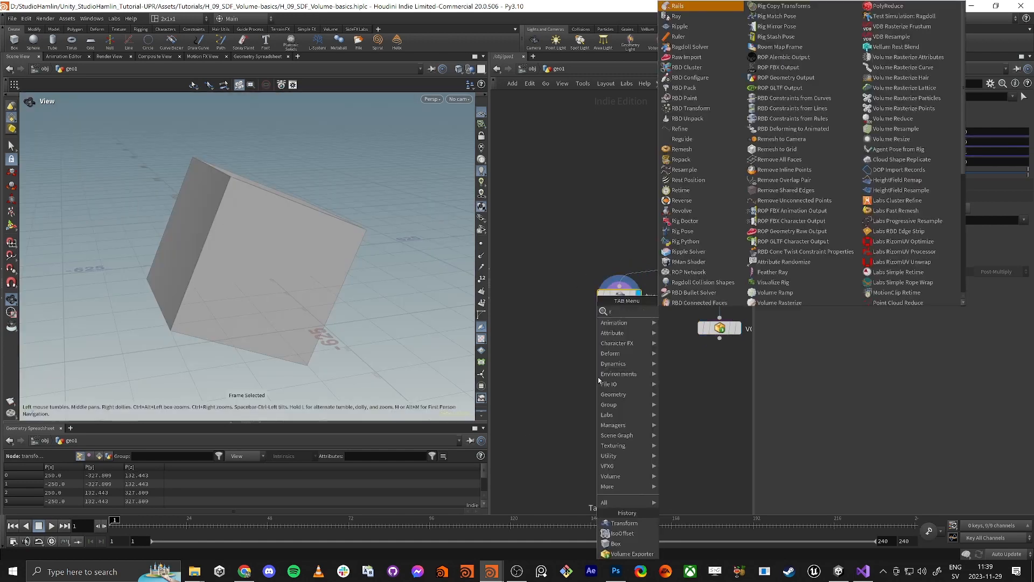
{"action": "key", "text": "BackSpace"}
{"action": "type", "text": "op"}
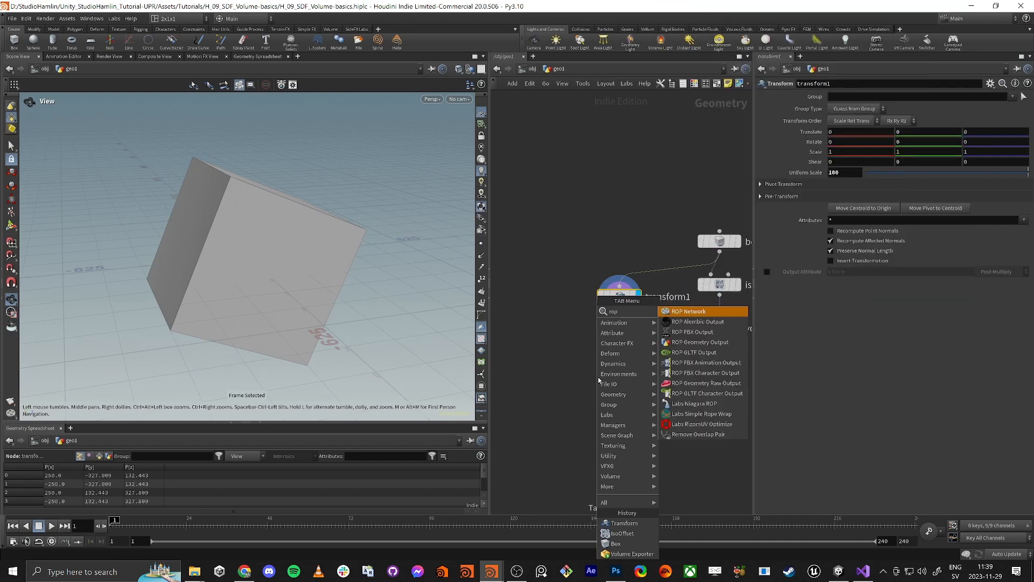
{"action": "type", "text": " fb"}
{"action": "key", "text": "Return"}
{"action": "left_click", "coordinate": [598, 378]}
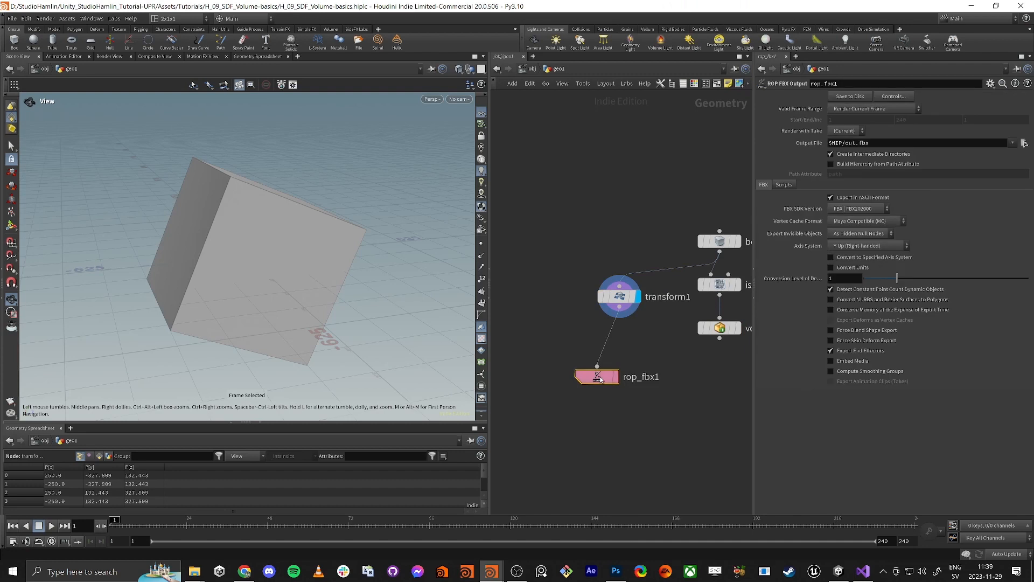
Set the FBX Output File to $HIP/boxRef.fbx and save it to disk
{"action": "left_click", "coordinate": [856, 144]}
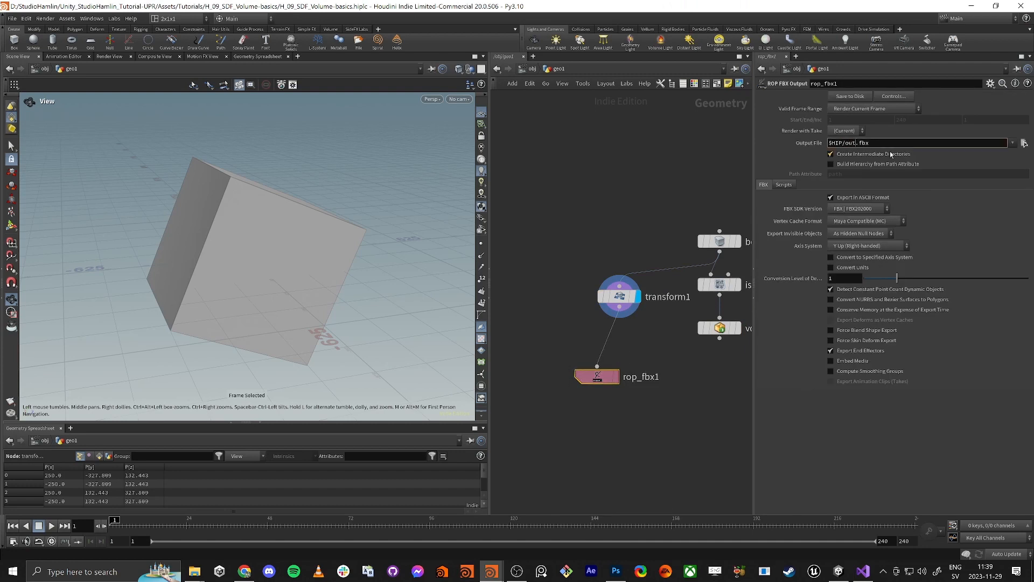
{"action": "key", "text": "BackSpace"}
{"action": "key", "text": "BackSpace"}
{"action": "type", "text": "b"}
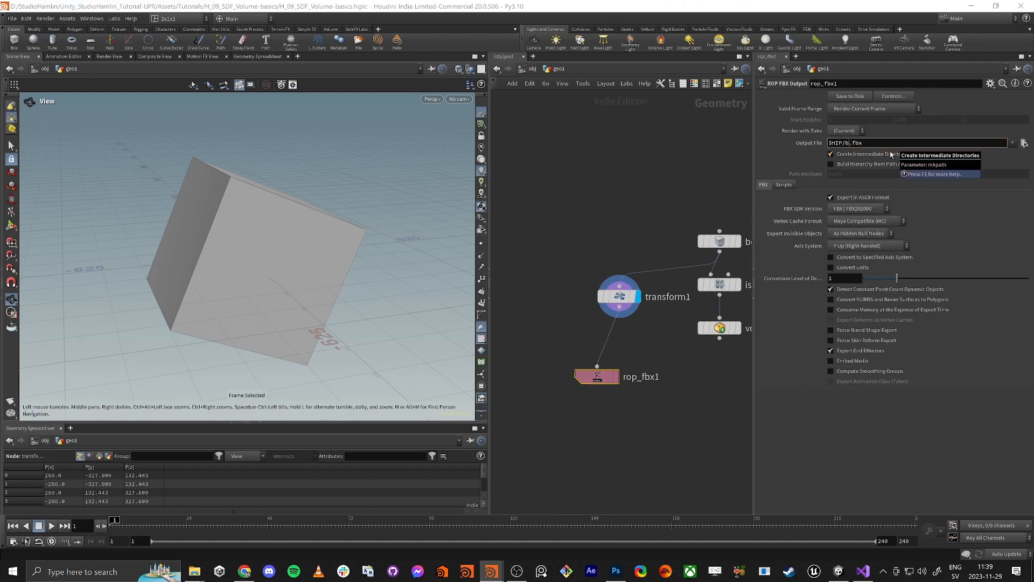
{"action": "type", "text": "oxRef"}
{"action": "key", "text": "Return"}
Switch to Unity, add the boxRef model to the scene hierarchy and view it from the side
{"action": "key", "text": "alt+Tab"}
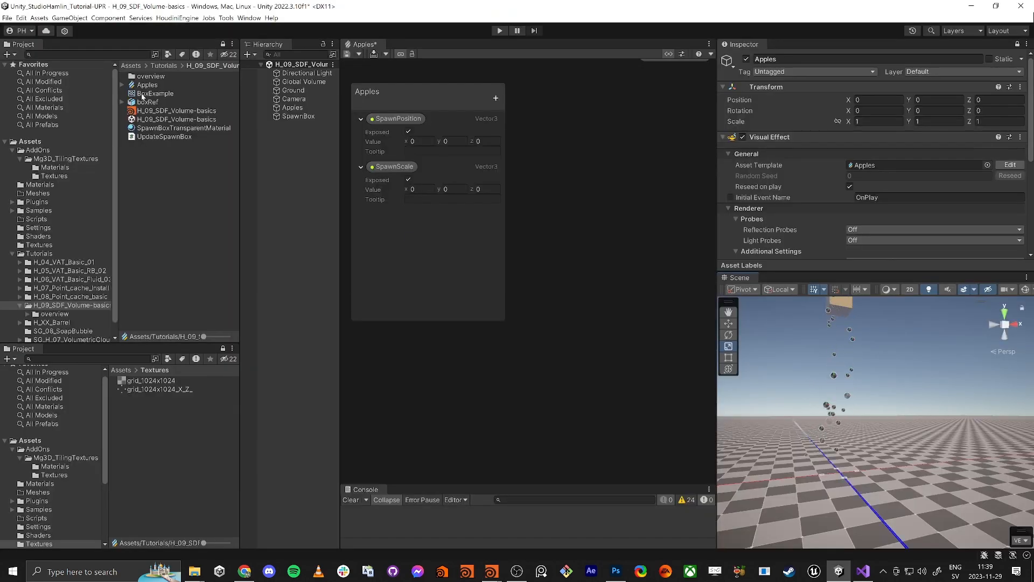
{"action": "left_click_drag", "start_coordinate": [147, 103], "coordinate": [286, 119]}
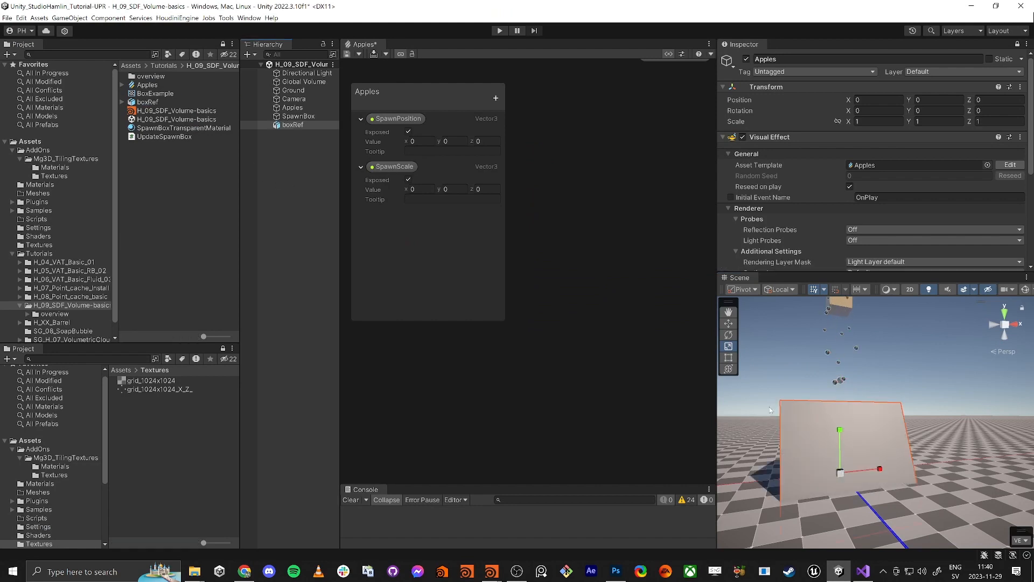
{"action": "left_click_drag", "start_coordinate": [850, 447], "coordinate": [816, 433], "text": "alt"}
{"action": "right_click_drag", "start_coordinate": [816, 433], "coordinate": [839, 481]}
Select SpawnBox and move it down towards the boxRef model, then raise it partway to test the collisions
{"action": "left_click", "coordinate": [857, 345]}
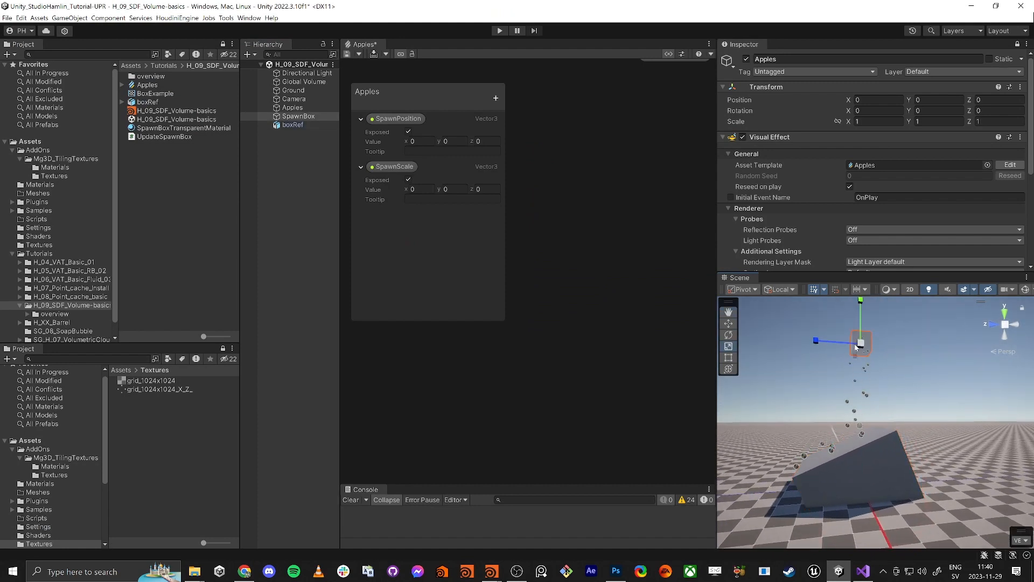
{"action": "key", "text": "w"}
{"action": "left_click_drag", "start_coordinate": [857, 348], "coordinate": [832, 390]}
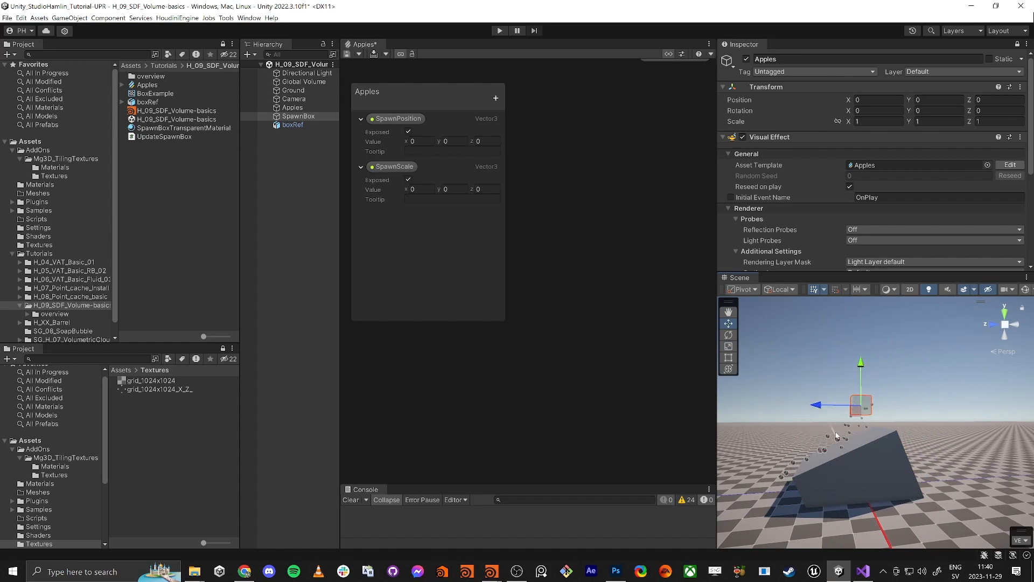
{"action": "left_click_drag", "start_coordinate": [858, 412], "coordinate": [861, 369]}
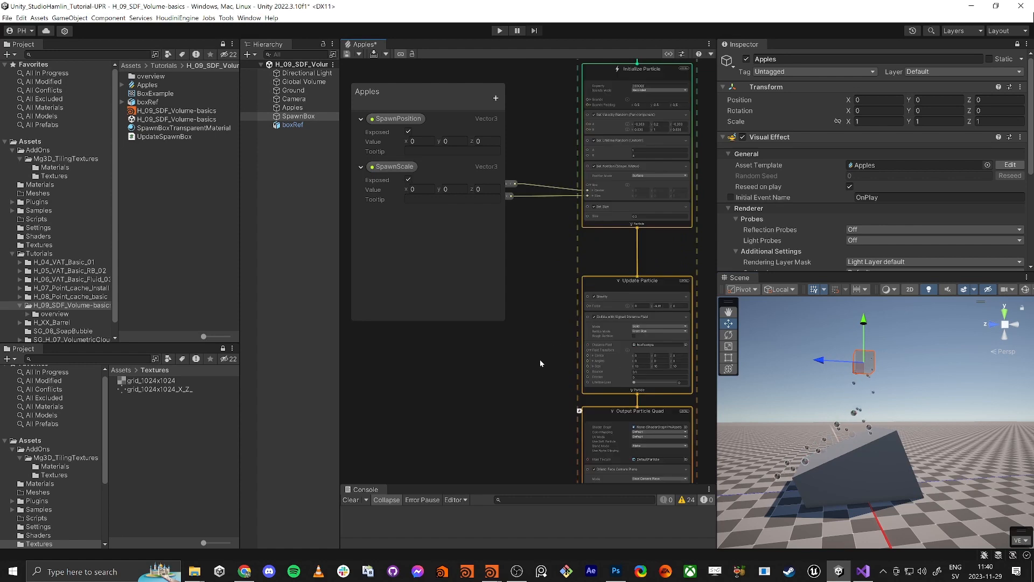
Search the blocks available for the Update Particle context for "sig"
{"action": "middle_click_drag", "start_coordinate": [540, 363], "coordinate": [522, 355]}
{"action": "scroll", "coordinate": [522, 338], "scroll_direction": "up", "scroll_amount": 2}
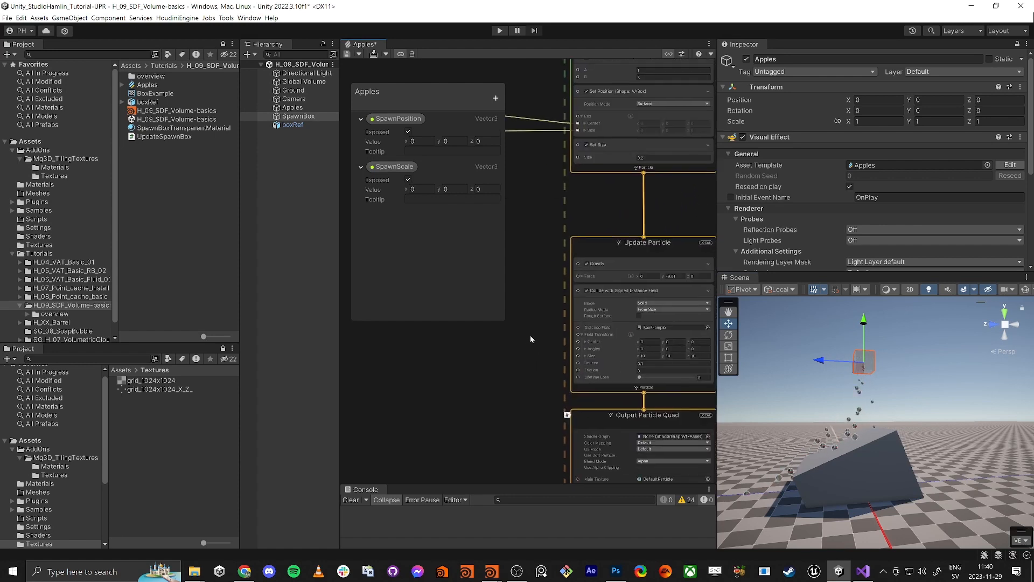
{"action": "left_click", "coordinate": [589, 240]}
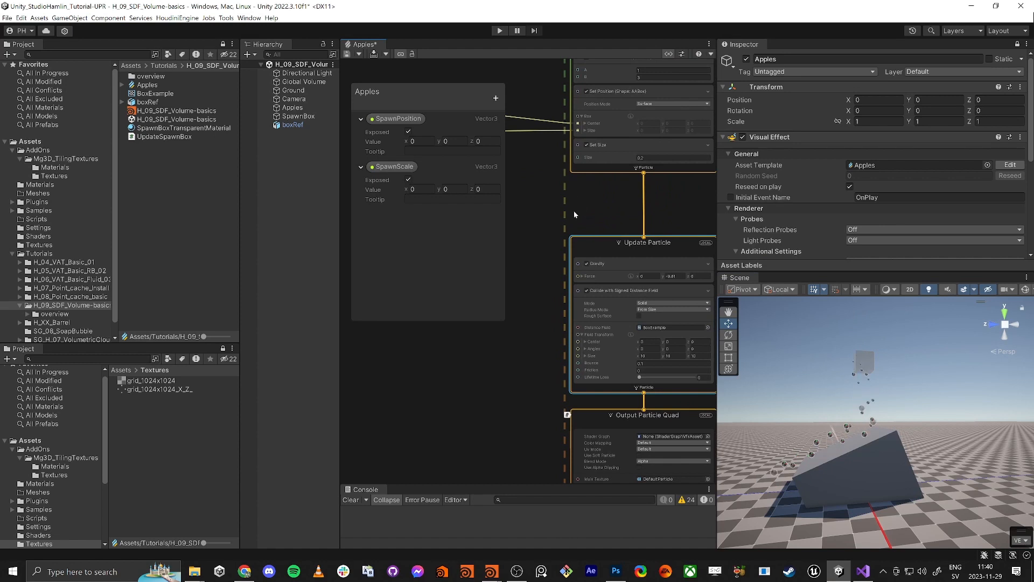
{"action": "middle_click_drag", "start_coordinate": [605, 243], "coordinate": [583, 217]}
{"action": "key", "text": "space"}
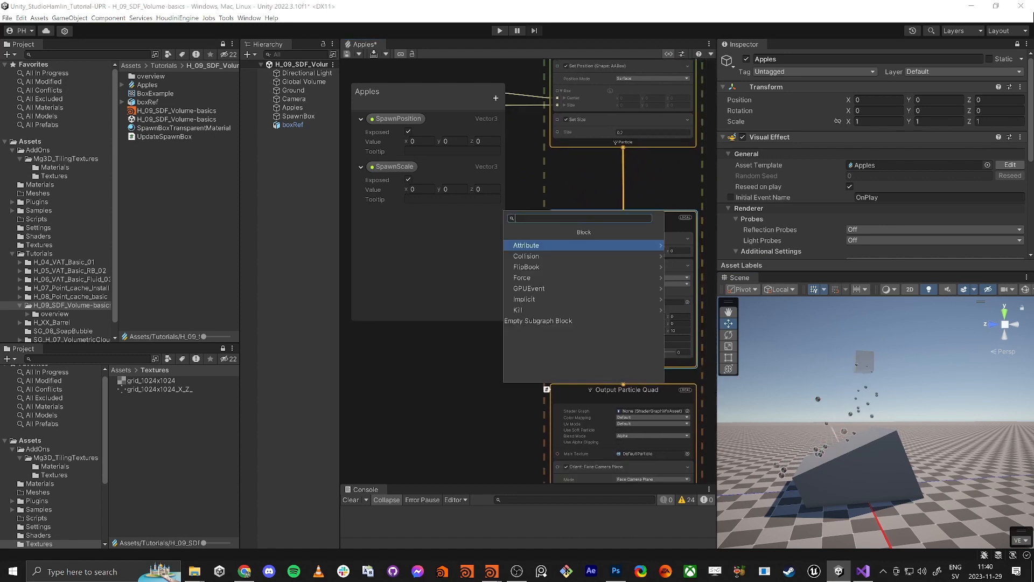
{"action": "type", "text": "sid"}
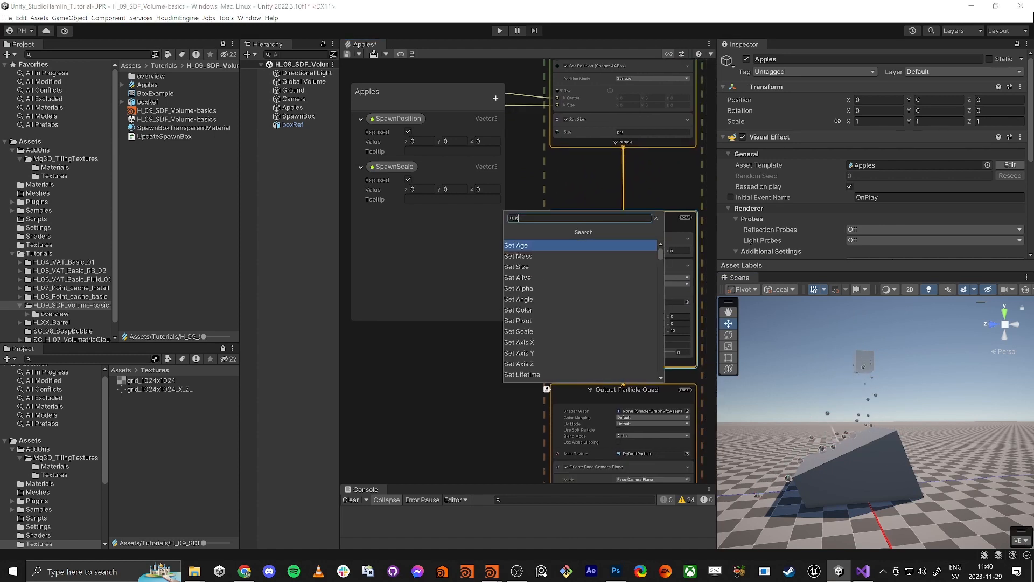
{"action": "key", "text": "BackSpace"}
{"action": "type", "text": "g"}
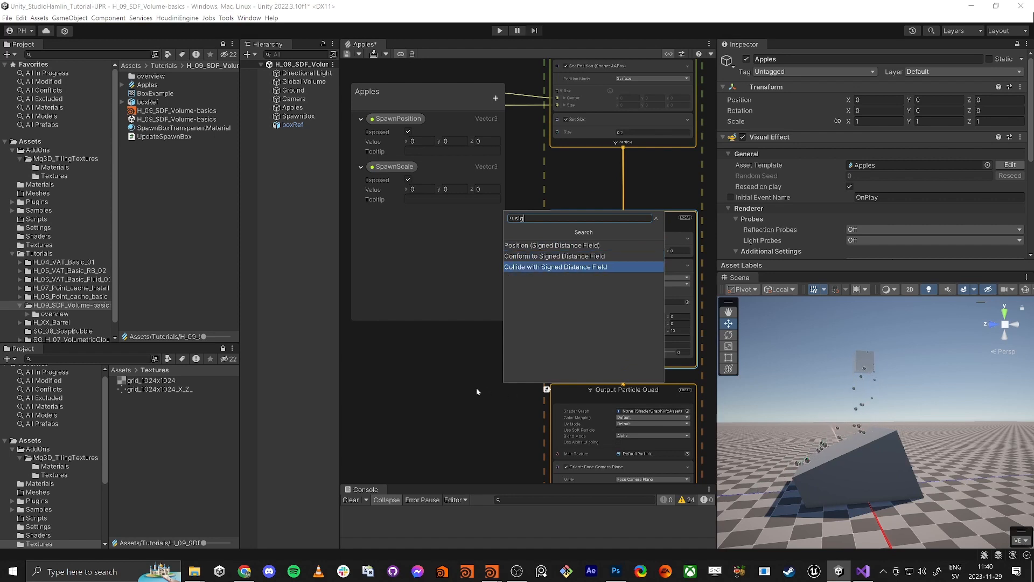
{"action": "key", "text": "Return"}
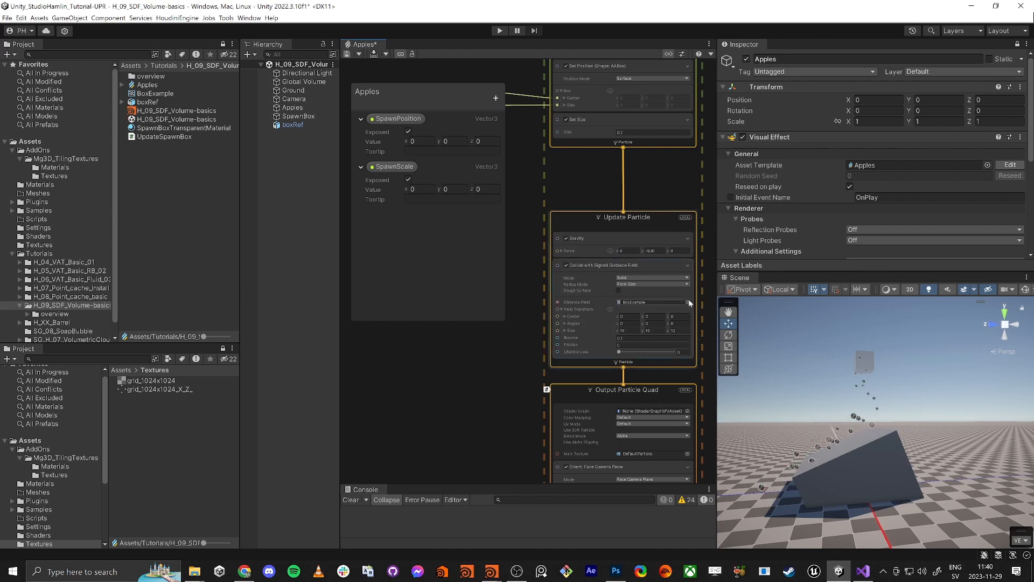
Examine the Mode options of the Collide with Signed Distance Field block
{"action": "scroll", "coordinate": [608, 286], "scroll_direction": "up", "scroll_amount": 3}
{"action": "left_click", "coordinate": [633, 271]}
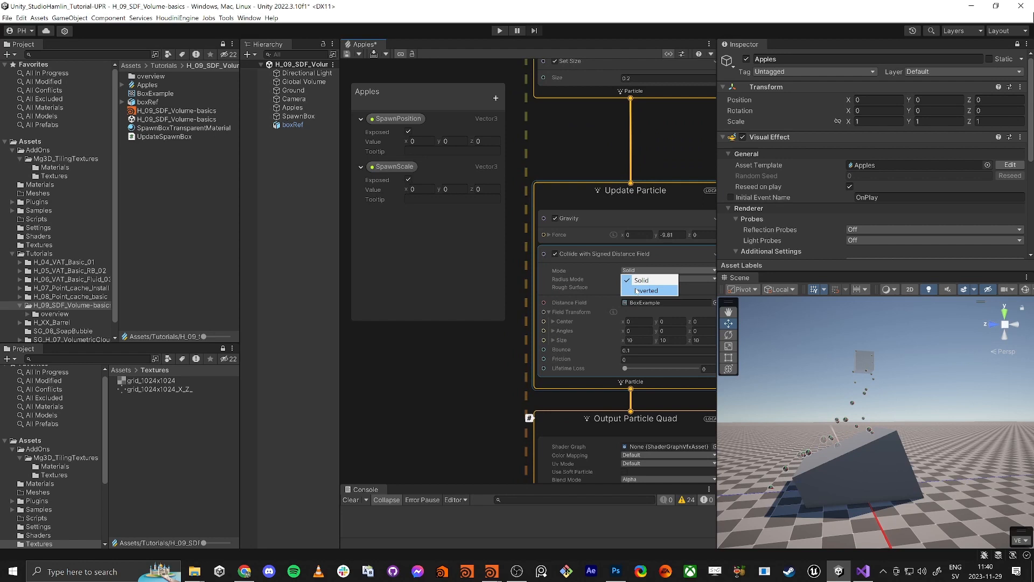
{"action": "left_click", "coordinate": [551, 391]}
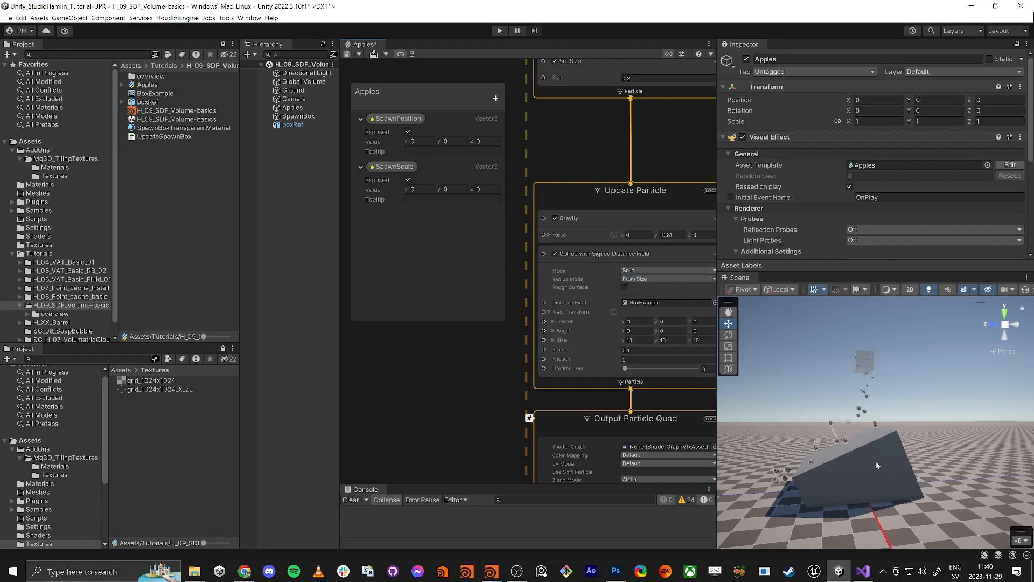
Set the collision block's Mode to Inverted and select boxRef in the scene
{"action": "scroll", "coordinate": [826, 466], "scroll_direction": "down", "scroll_amount": 6}
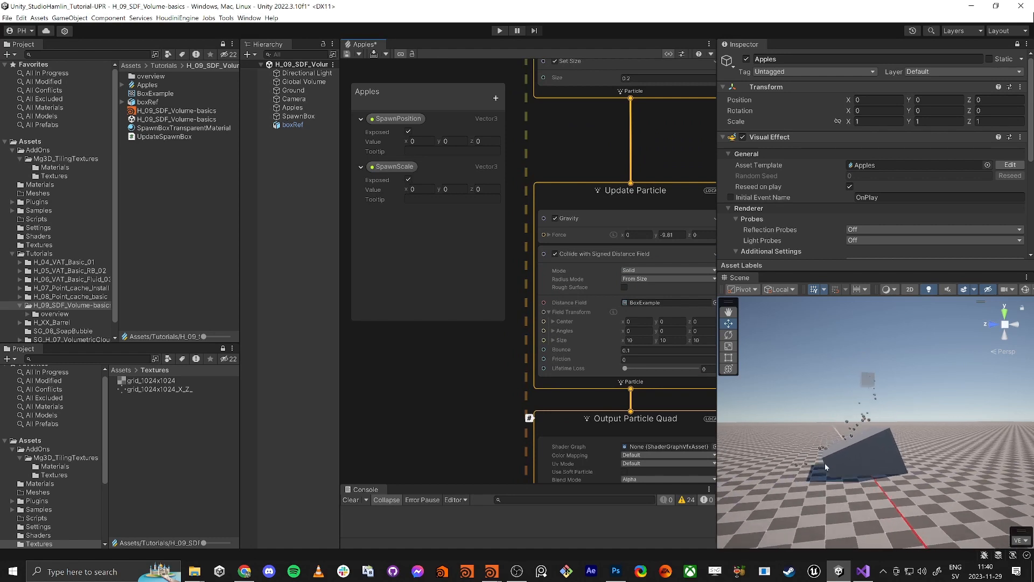
{"action": "scroll", "coordinate": [825, 463], "scroll_direction": "down", "scroll_amount": 5}
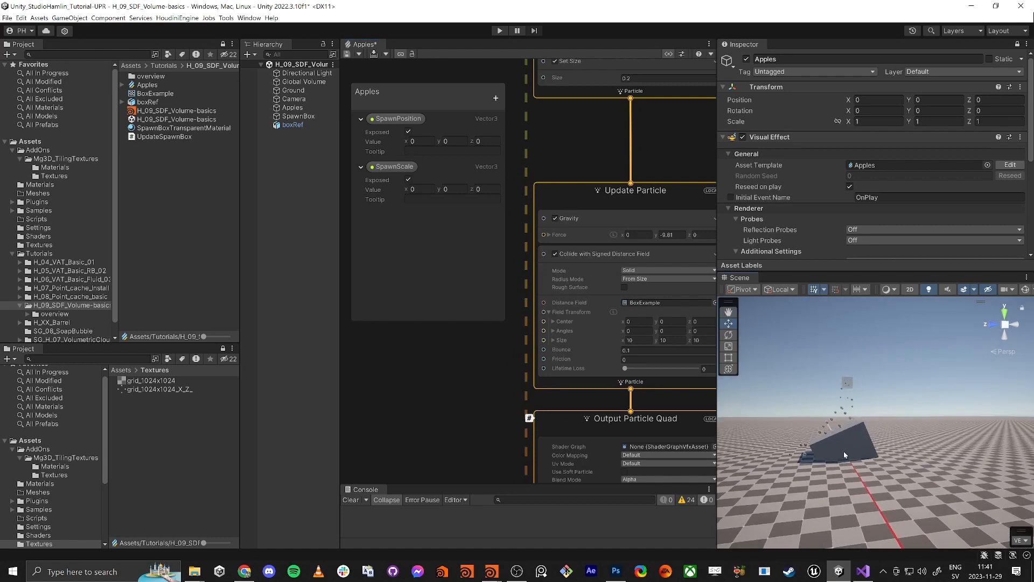
{"action": "left_click", "coordinate": [866, 492]}
{"action": "left_click_drag", "start_coordinate": [848, 415], "coordinate": [854, 536]}
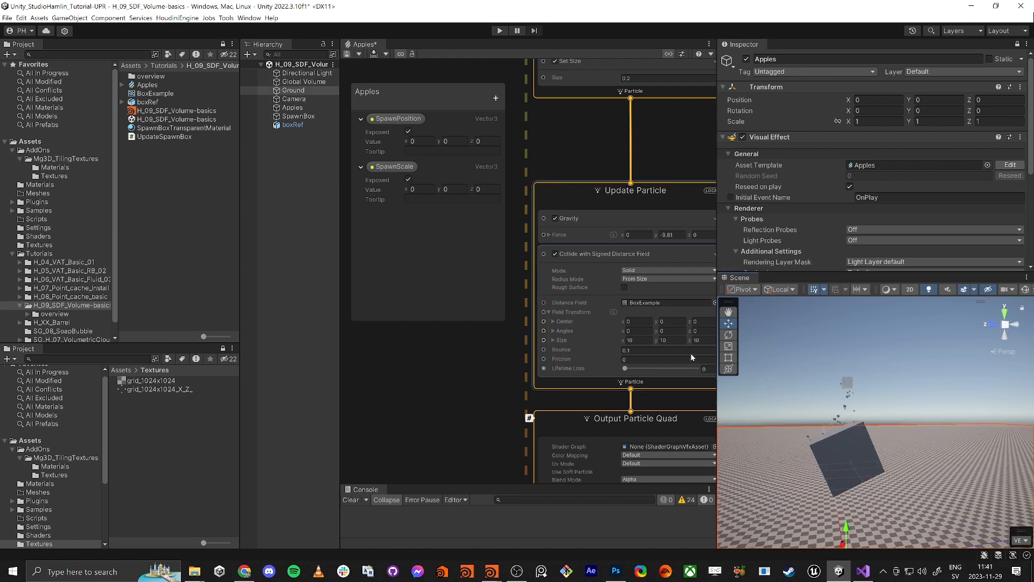
{"action": "left_click", "coordinate": [628, 269]}
{"action": "left_click", "coordinate": [641, 292]}
{"action": "left_click", "coordinate": [852, 432]}
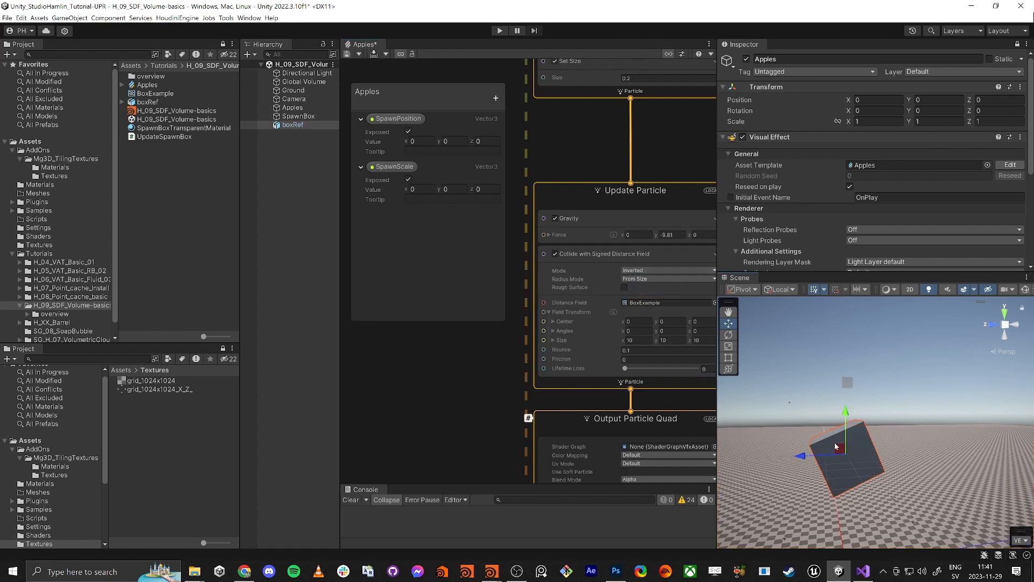
Set the Mode of the Collide with Signed Distance Field block to Solid
{"action": "left_click", "coordinate": [650, 271]}
{"action": "left_click", "coordinate": [634, 276]}
{"action": "left_click_drag", "start_coordinate": [867, 454], "coordinate": [829, 409], "text": "alt"}
{"action": "key", "text": "ctrl+z"}
Select SpawnBox in the scene, lower it into the boxRef model to test the collisions, and undo the move
{"action": "left_click", "coordinate": [886, 464]}
{"action": "left_click", "coordinate": [838, 362]}
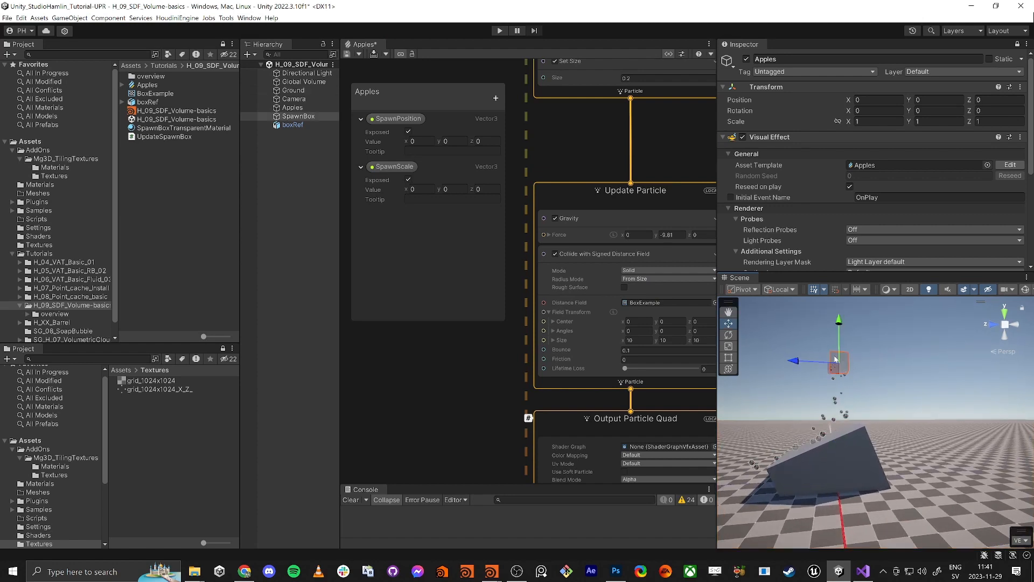
{"action": "left_click_drag", "start_coordinate": [836, 448], "coordinate": [841, 412]}
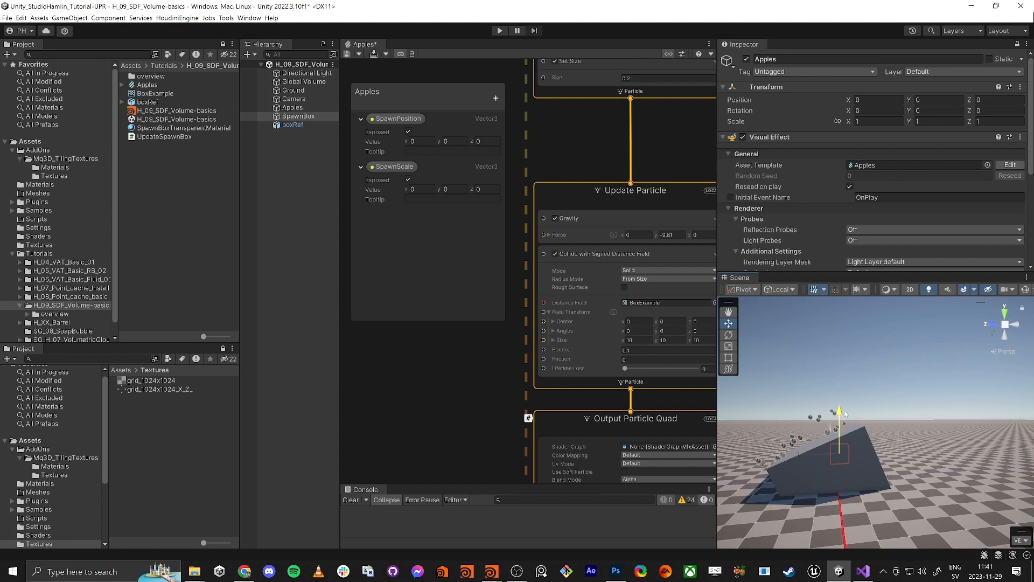
{"action": "key", "text": "ctrl+z"}
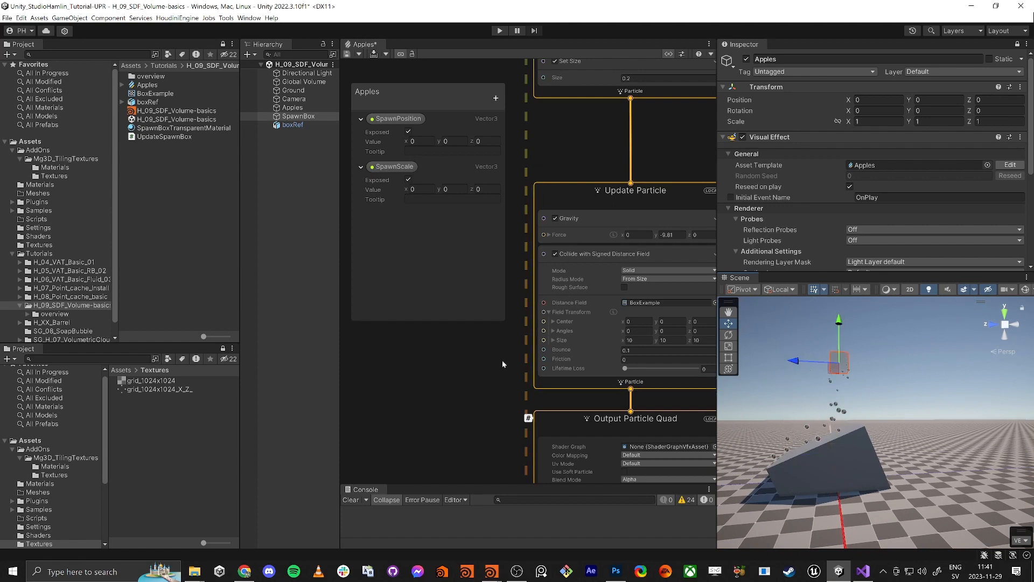
{"action": "middle_click_drag", "start_coordinate": [491, 370], "coordinate": [463, 362]}
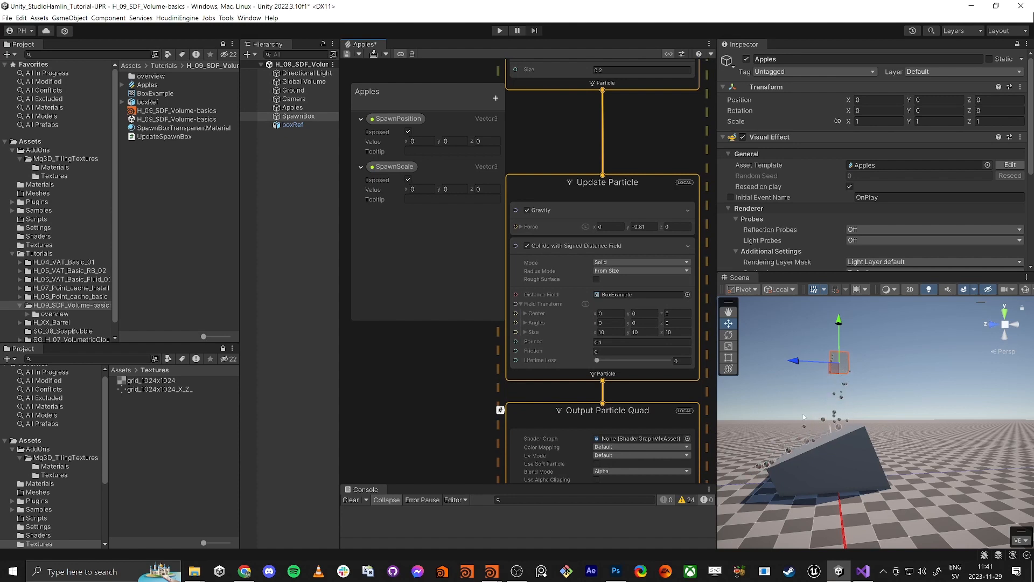
{"action": "scroll", "coordinate": [434, 360], "scroll_direction": "down", "scroll_amount": 3}
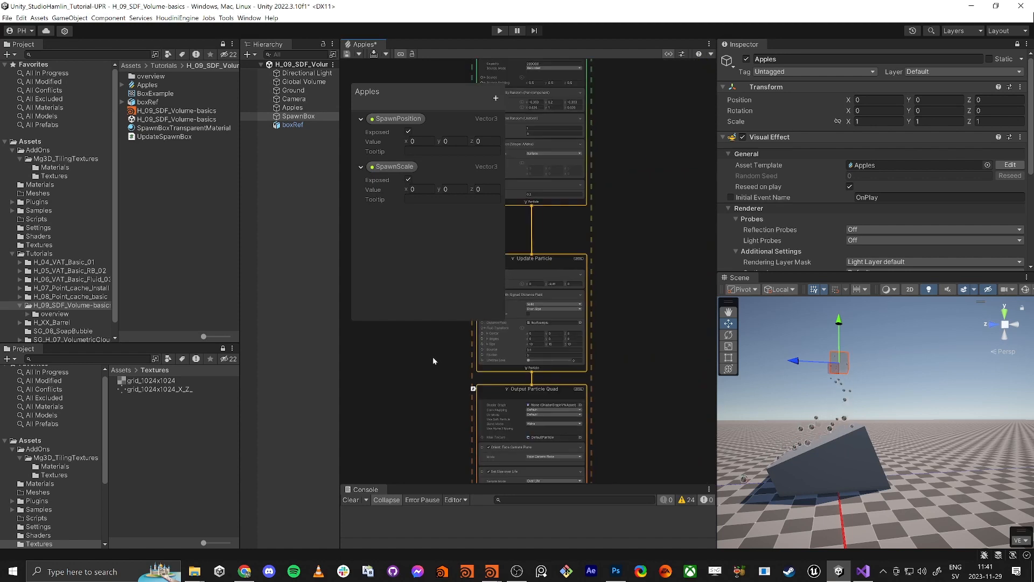
{"action": "middle_click_drag", "start_coordinate": [433, 360], "coordinate": [520, 371]}
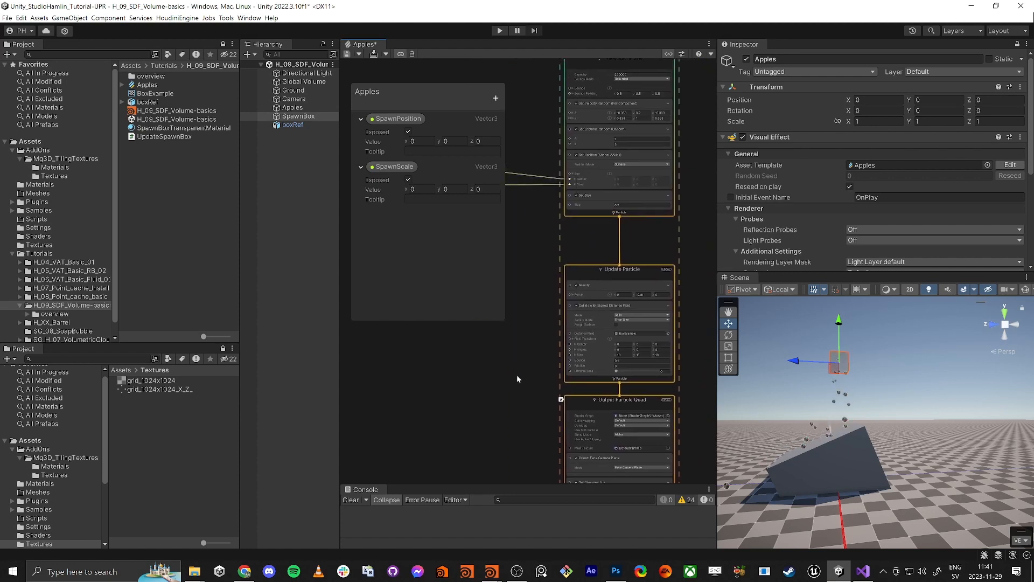